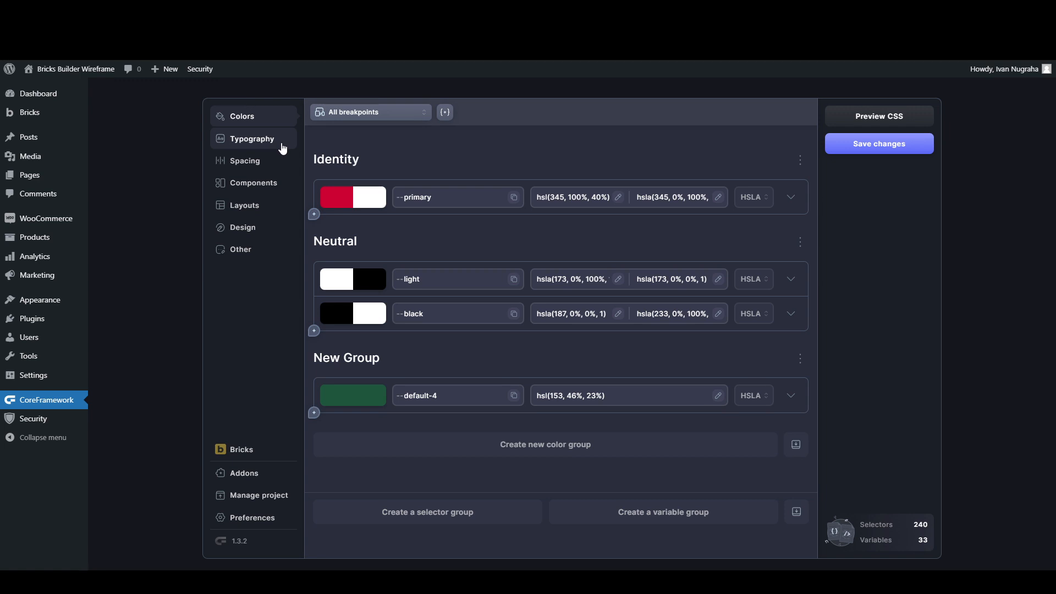
Step: Open the Typography settings and look over the automatic fluid type scale from --text-xs to --text-4xl
{"action": "left_click", "coordinate": [282, 148]}
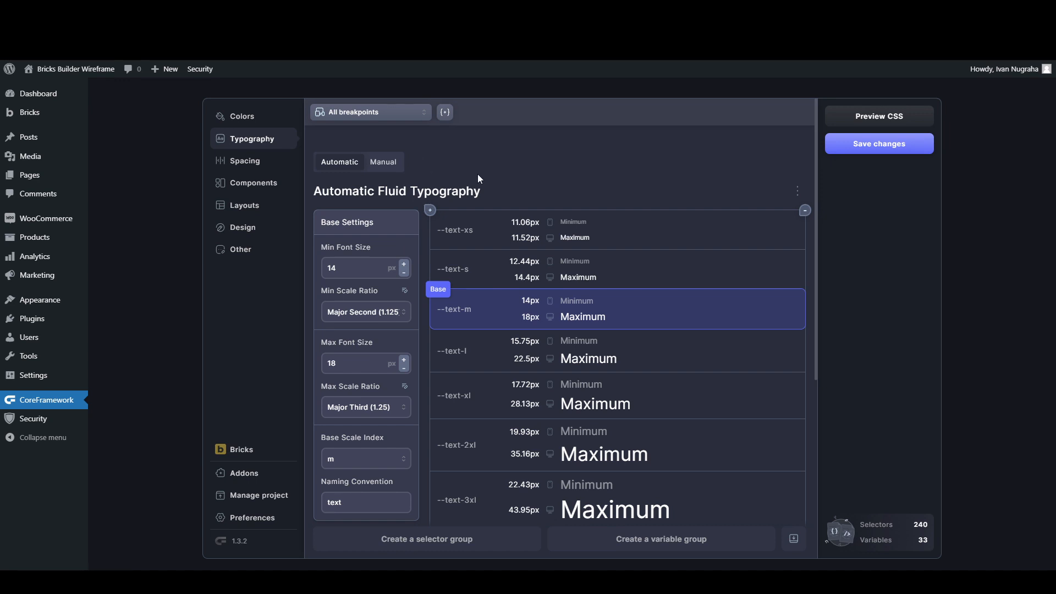
{"action": "scroll", "coordinate": [477, 174], "scroll_direction": "down", "scroll_amount": 3}
{"action": "scroll", "coordinate": [461, 168], "scroll_direction": "up", "scroll_amount": 3}
{"action": "scroll", "coordinate": [381, 256], "scroll_direction": "down", "scroll_amount": 1}
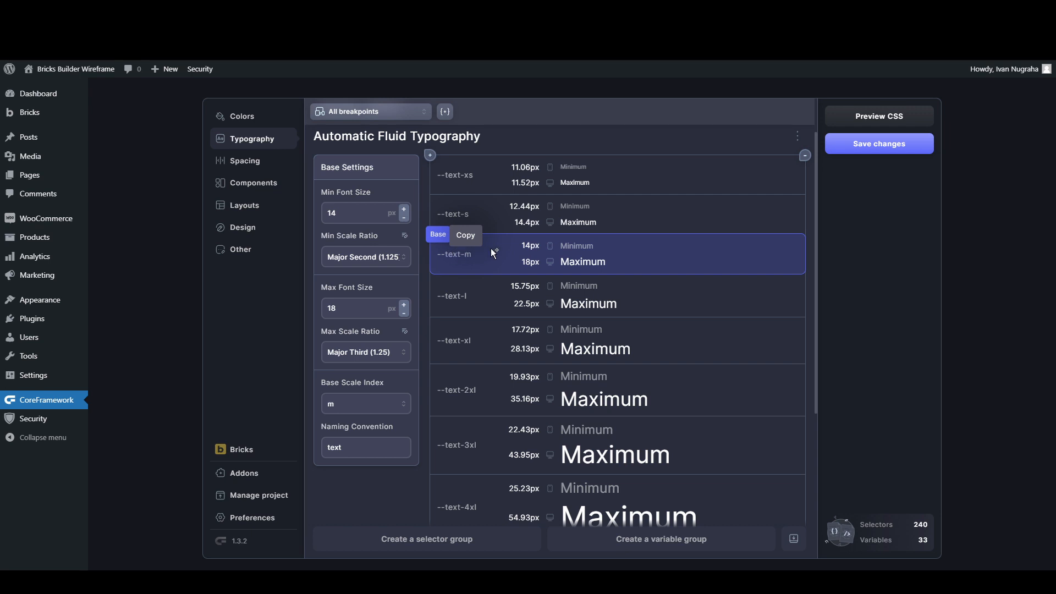
Step: Look through the available Min Scale Ratio options, then close the list without choosing another ratio
{"action": "left_click", "coordinate": [365, 258]}
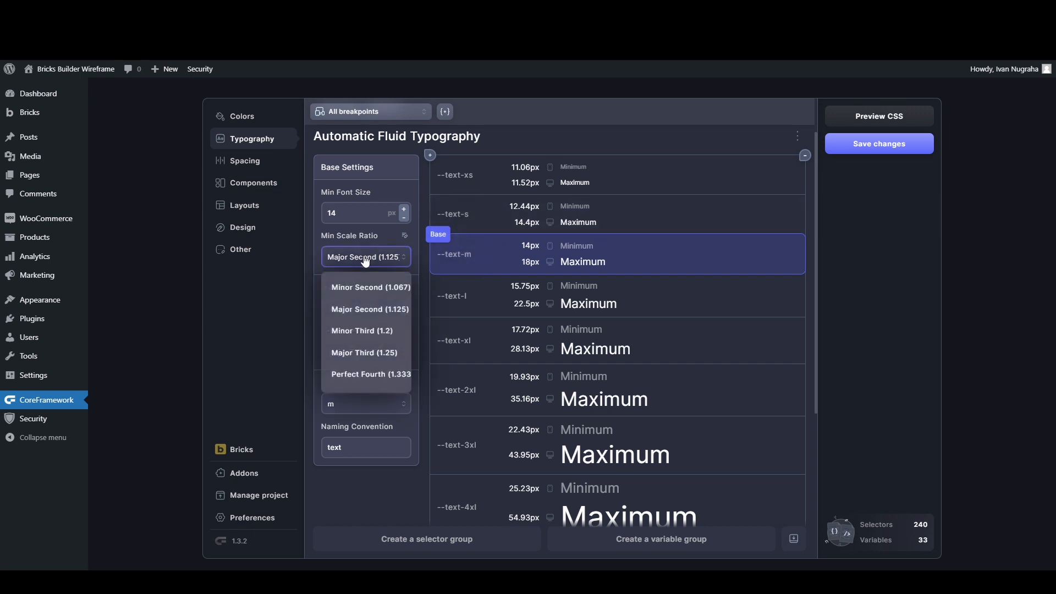
{"action": "scroll", "coordinate": [364, 341], "scroll_direction": "down", "scroll_amount": 3}
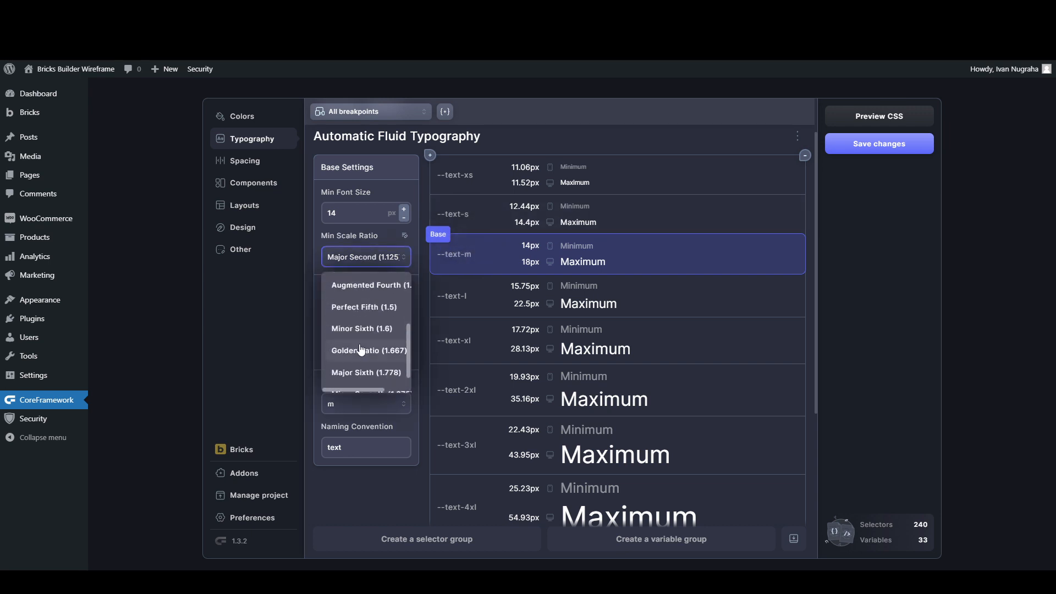
{"action": "scroll", "coordinate": [365, 341], "scroll_direction": "up", "scroll_amount": 3}
{"action": "scroll", "coordinate": [365, 319], "scroll_direction": "down", "scroll_amount": 3}
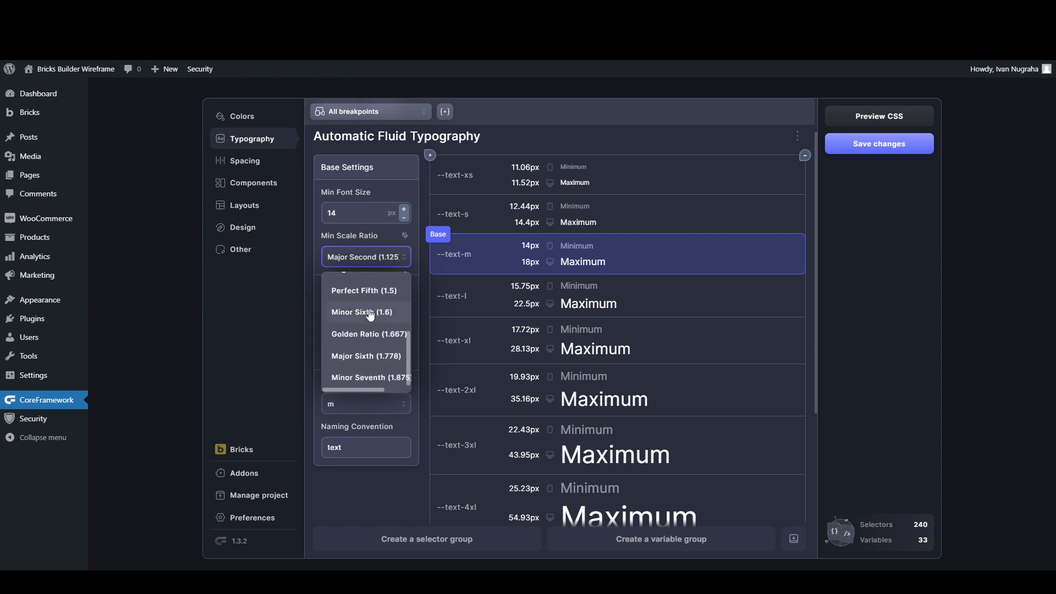
{"action": "scroll", "coordinate": [370, 315], "scroll_direction": "up", "scroll_amount": 1}
{"action": "scroll", "coordinate": [370, 315], "scroll_direction": "up", "scroll_amount": 3}
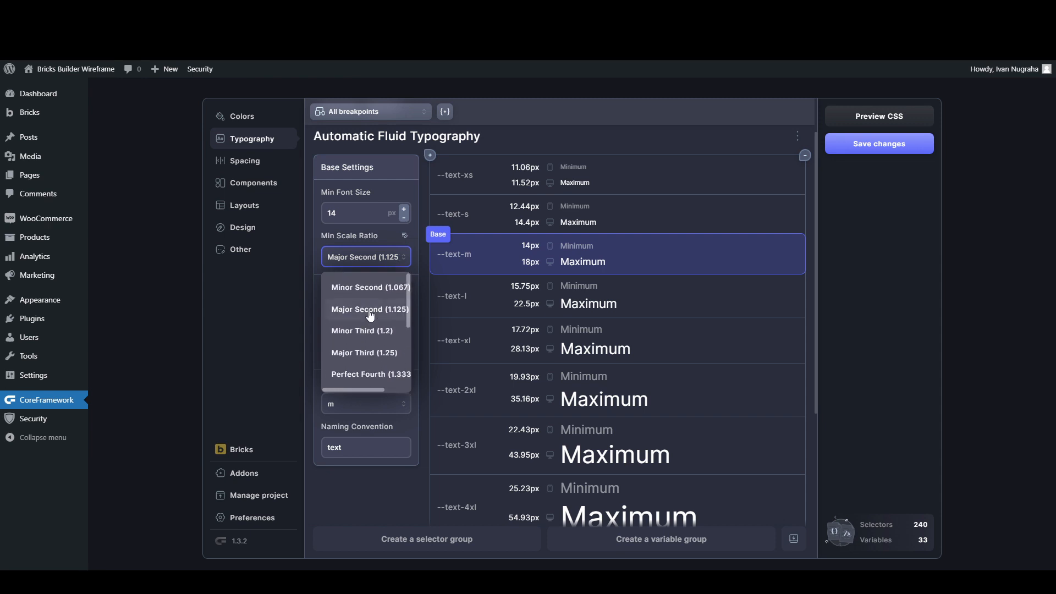
{"action": "left_click", "coordinate": [370, 263]}
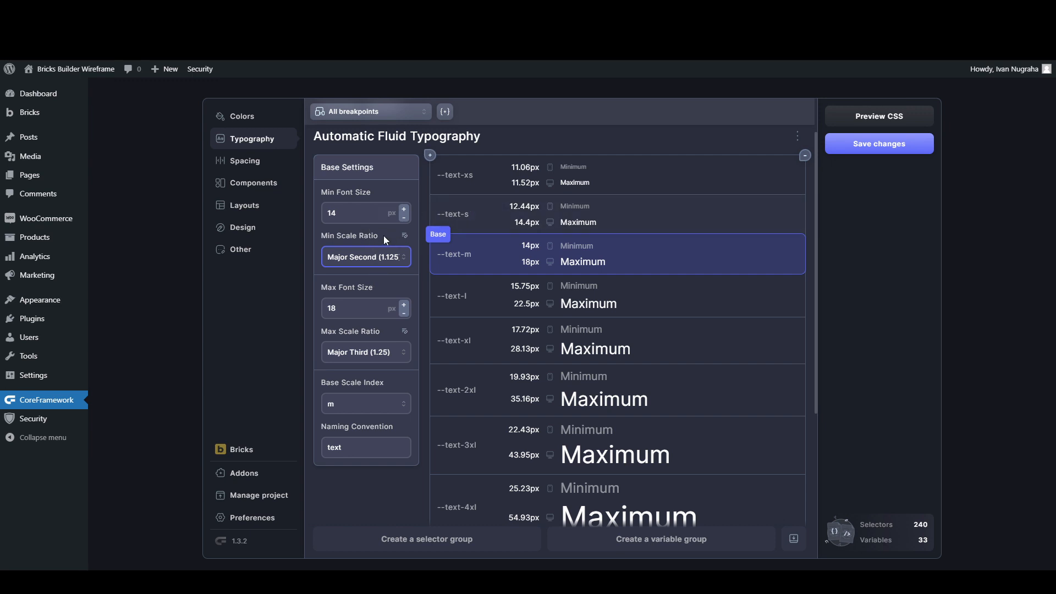
Step: View the Base Scale Index options and compare them with the base row of the type scale
{"action": "left_click", "coordinate": [351, 403]}
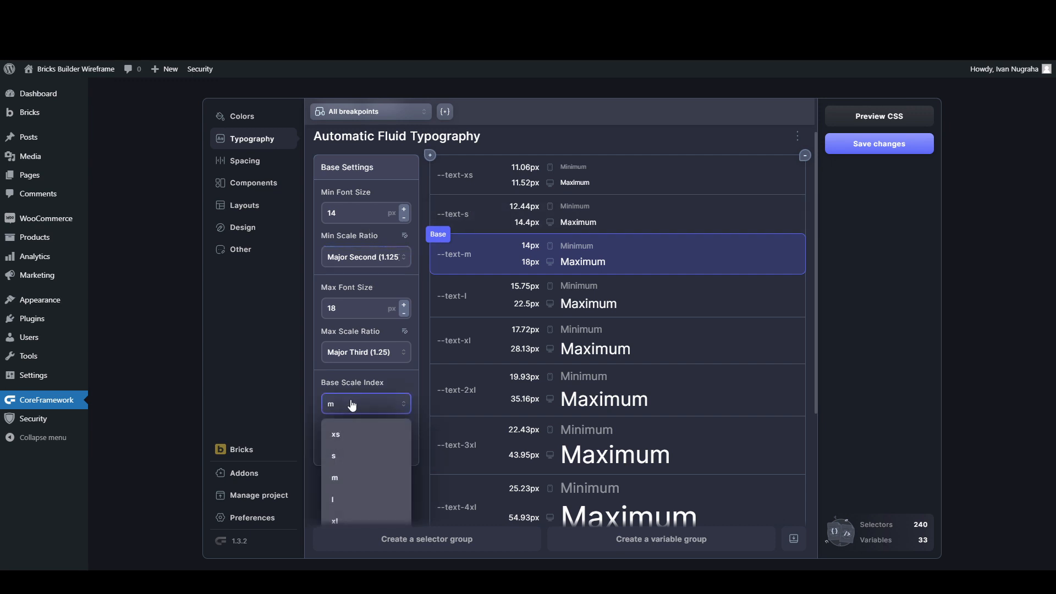
{"action": "left_click", "coordinate": [468, 252]}
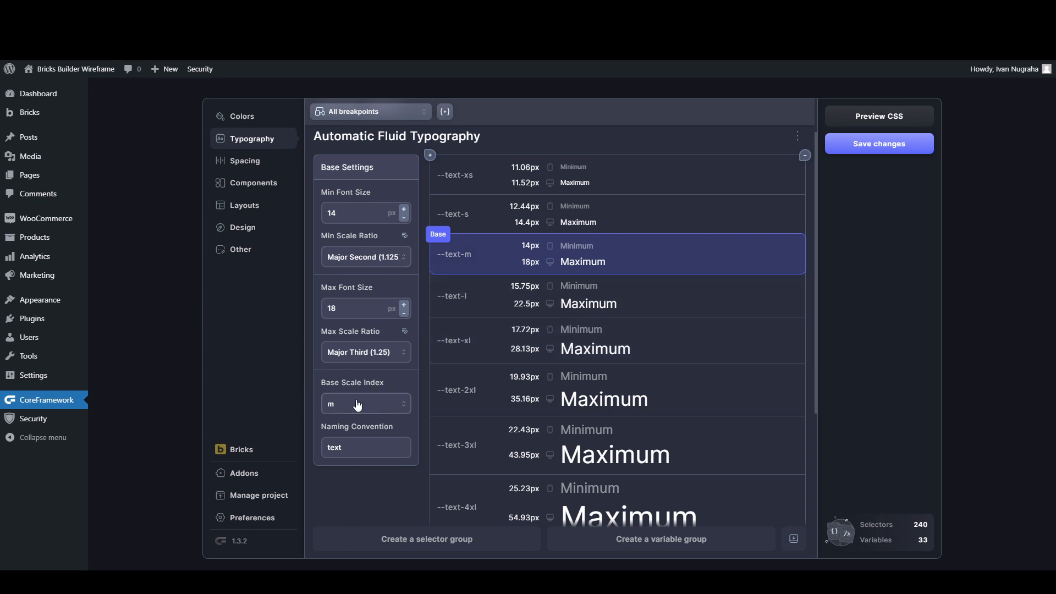
{"action": "scroll", "coordinate": [549, 386], "scroll_direction": "down", "scroll_amount": 3}
{"action": "scroll", "coordinate": [355, 286], "scroll_direction": "up", "scroll_amount": 3}
{"action": "left_click", "coordinate": [360, 413]}
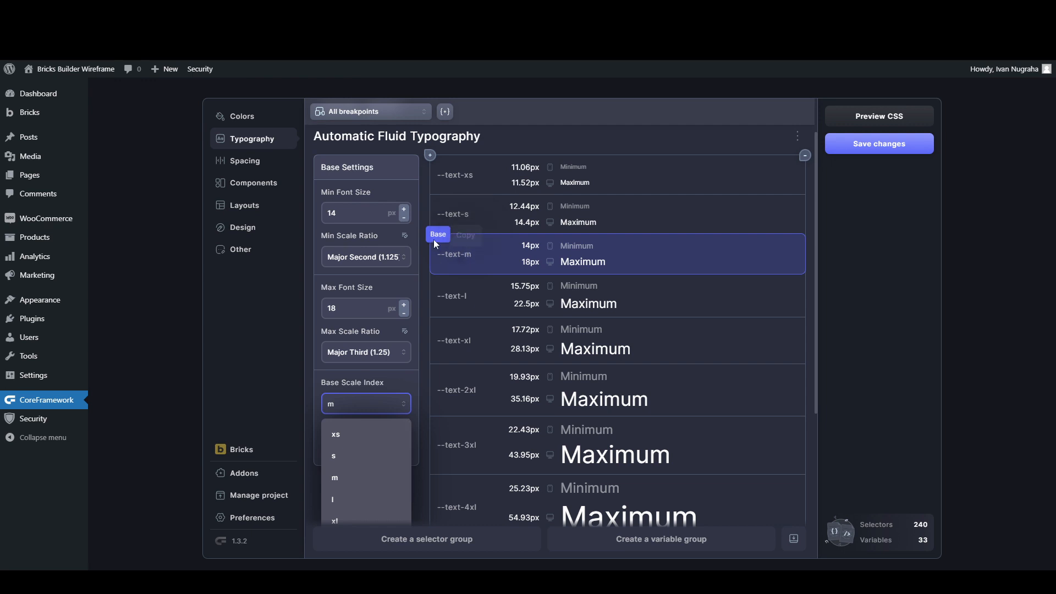
{"action": "left_click", "coordinate": [361, 390]}
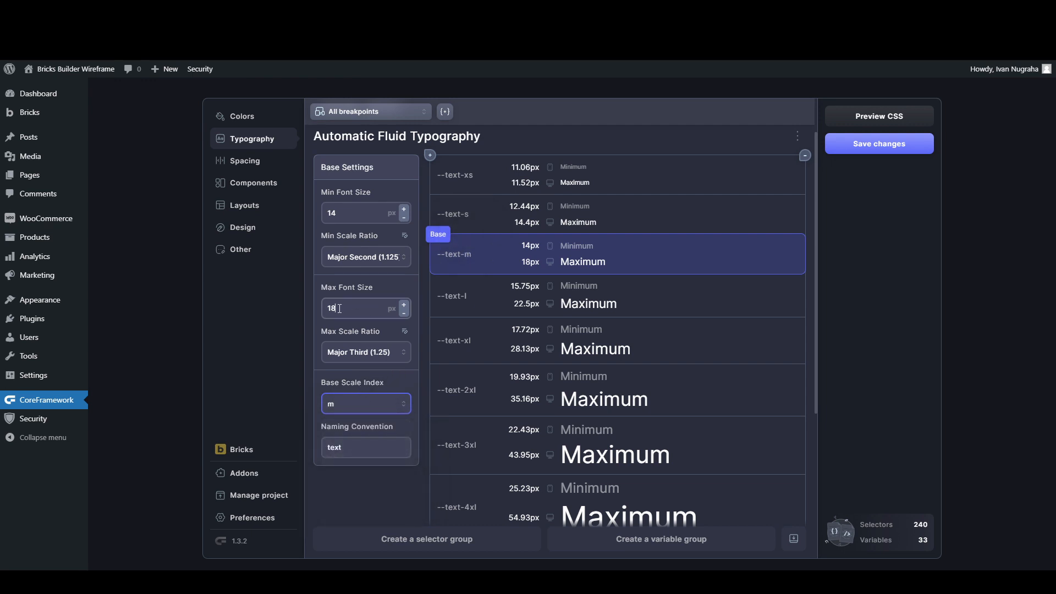
Step: Examine the minimum and maximum sizes of --text-m and view the list of available breakpoints
{"action": "left_click_drag", "start_coordinate": [520, 263], "coordinate": [535, 244]}
{"action": "left_click_drag", "start_coordinate": [536, 248], "coordinate": [533, 248]}
{"action": "left_click", "coordinate": [386, 116]}
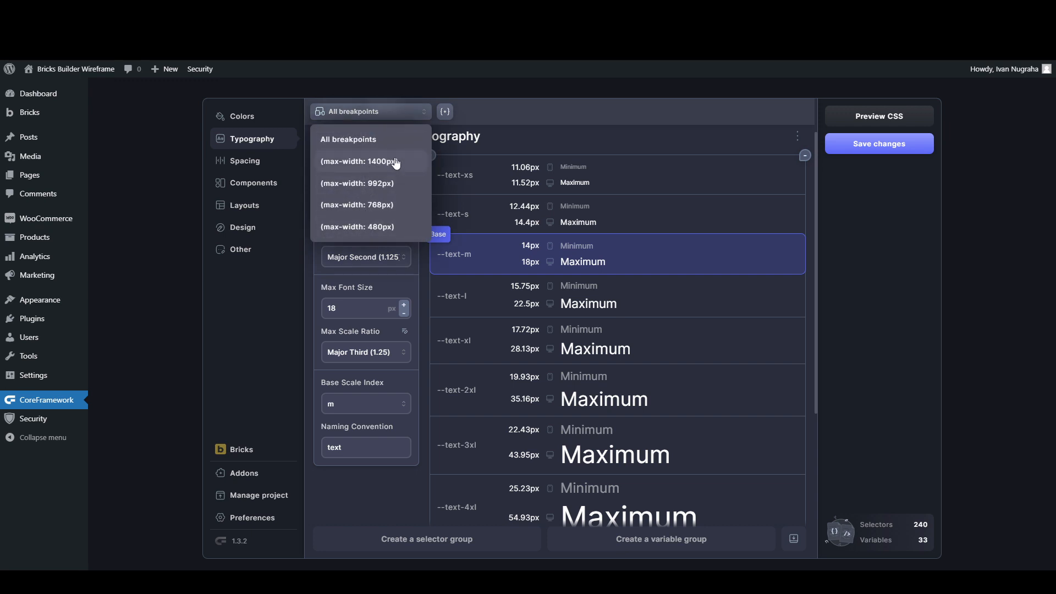
{"action": "left_click", "coordinate": [512, 127]}
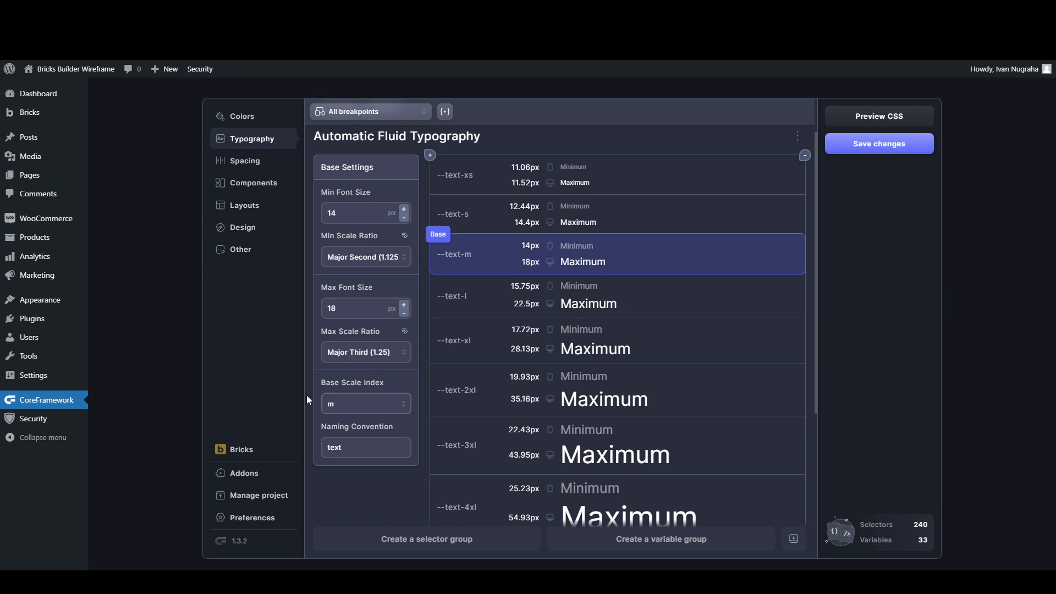
Step: Open the project preferences and examine the Min screen width and Max screen width settings for the fluid calculators
{"action": "left_click", "coordinate": [245, 521]}
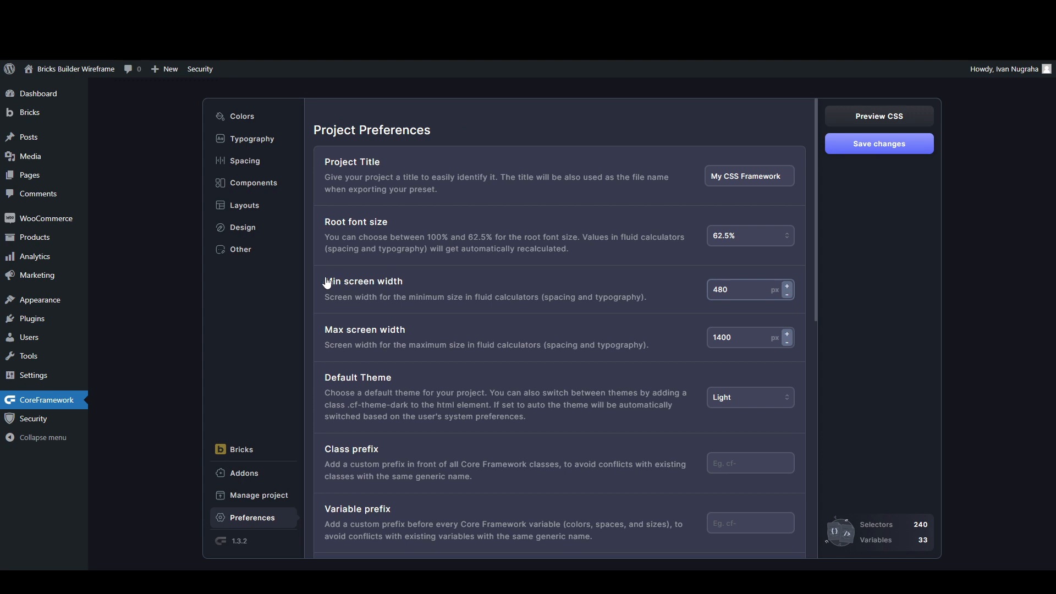
{"action": "left_click_drag", "start_coordinate": [325, 283], "coordinate": [407, 285]}
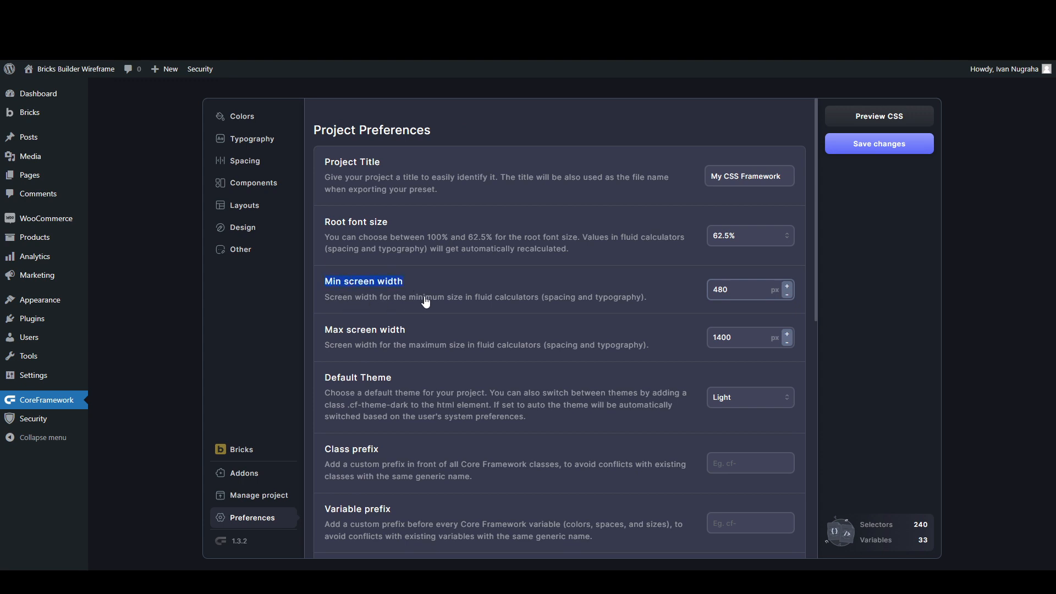
{"action": "left_click", "coordinate": [452, 303]}
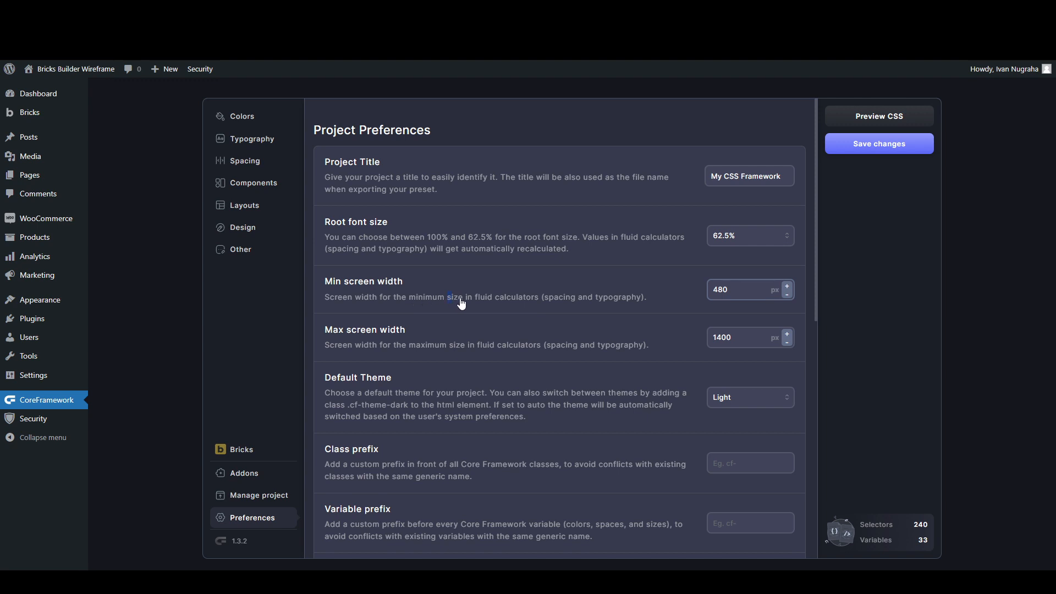
{"action": "left_click_drag", "start_coordinate": [481, 302], "coordinate": [555, 301]}
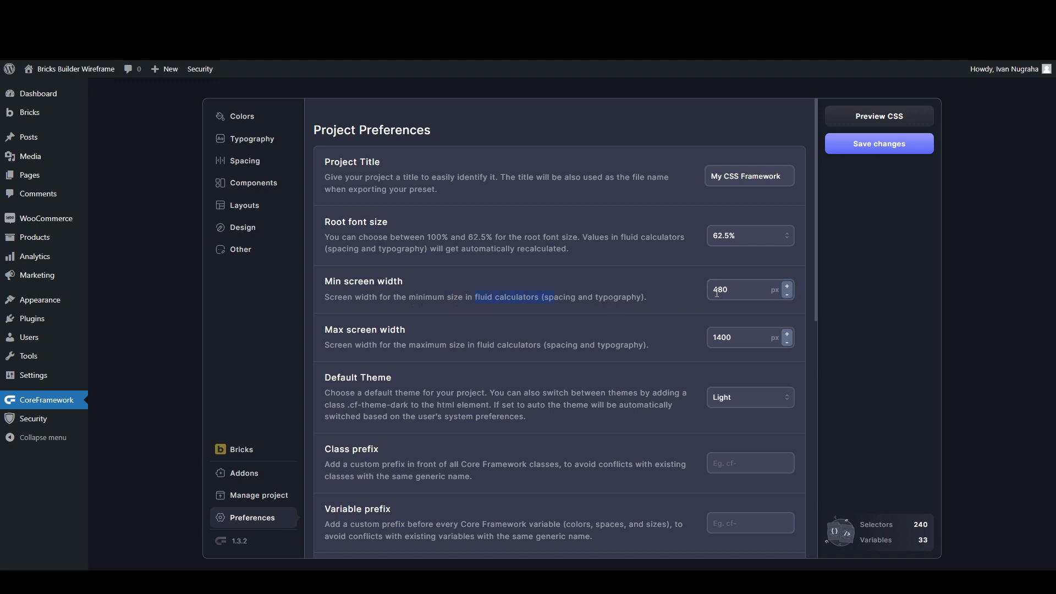
{"action": "left_click", "coordinate": [745, 290]}
{"action": "left_click", "coordinate": [737, 294]}
{"action": "double_click", "coordinate": [734, 336]}
{"action": "left_click", "coordinate": [728, 293]}
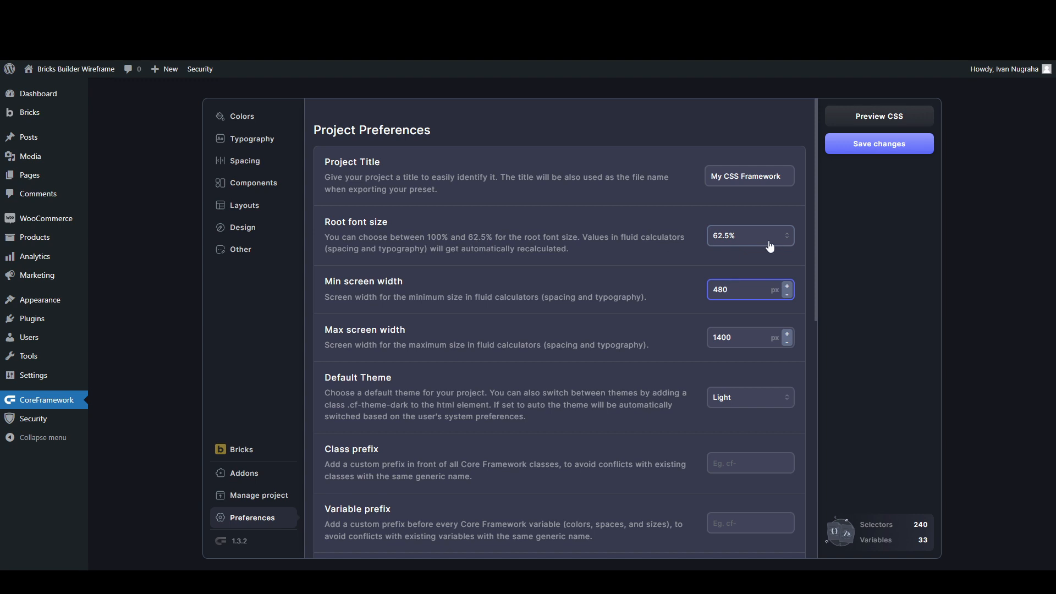
Step: Review the remaining project and plugin preferences and return to the Typography settings
{"action": "scroll", "coordinate": [645, 337], "scroll_direction": "down", "scroll_amount": 6}
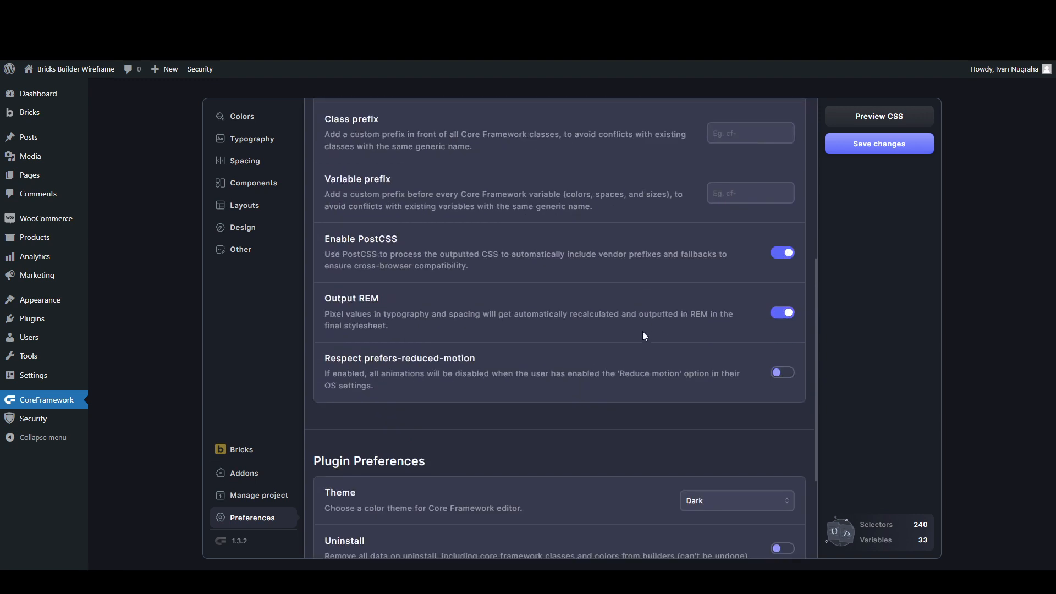
{"action": "scroll", "coordinate": [644, 335], "scroll_direction": "down", "scroll_amount": 3}
{"action": "scroll", "coordinate": [646, 335], "scroll_direction": "up", "scroll_amount": 8}
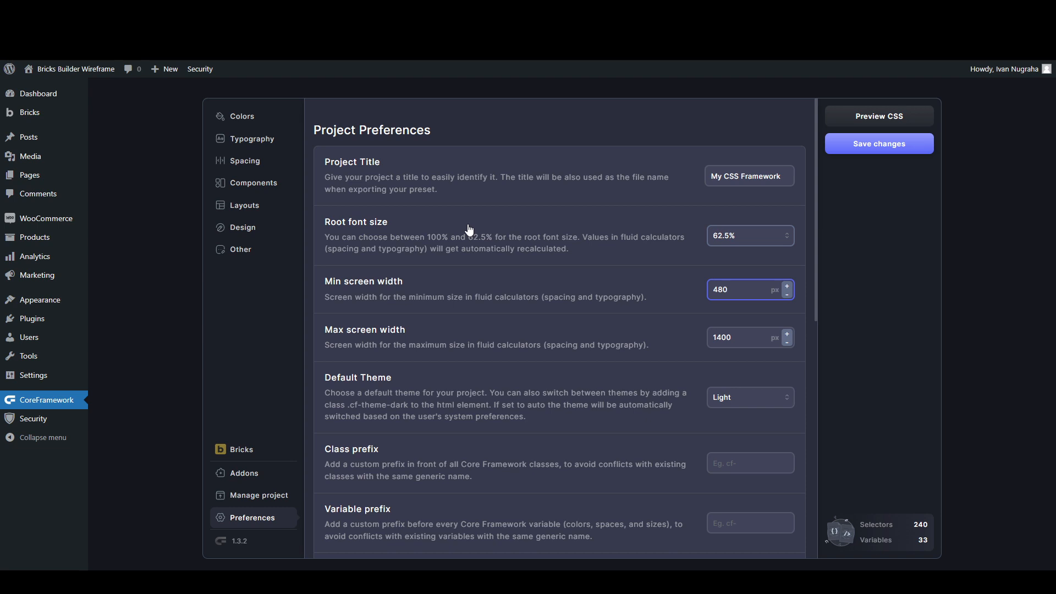
{"action": "left_click", "coordinate": [267, 144]}
{"action": "scroll", "coordinate": [488, 286], "scroll_direction": "down", "scroll_amount": 1}
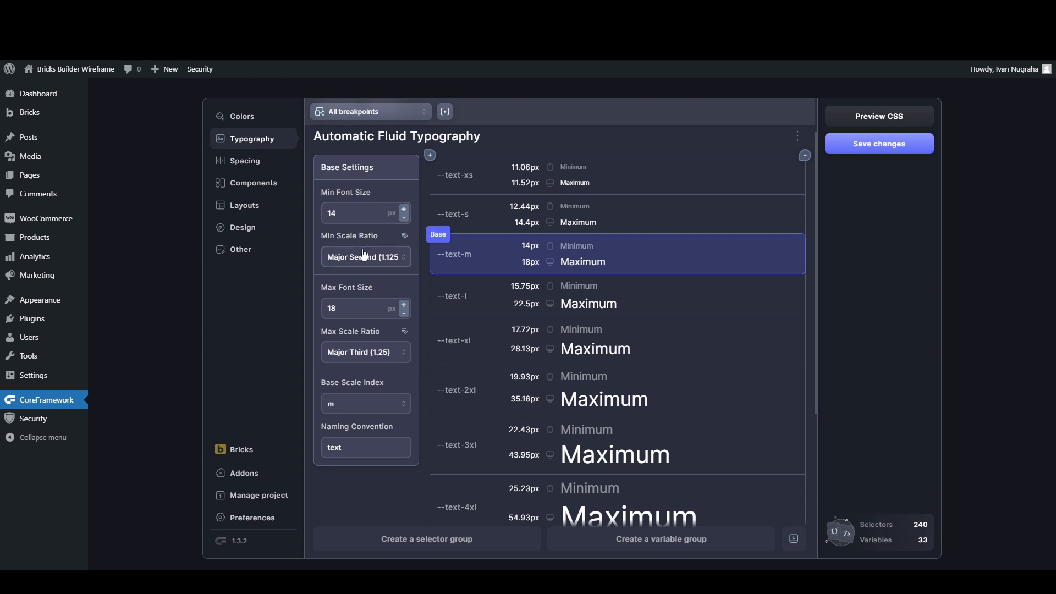
Step: Set the Min Scale Ratio to Minor Second (1.067) and review the recalculated minimum text sizes
{"action": "left_click", "coordinate": [386, 260]}
{"action": "left_click", "coordinate": [374, 287]}
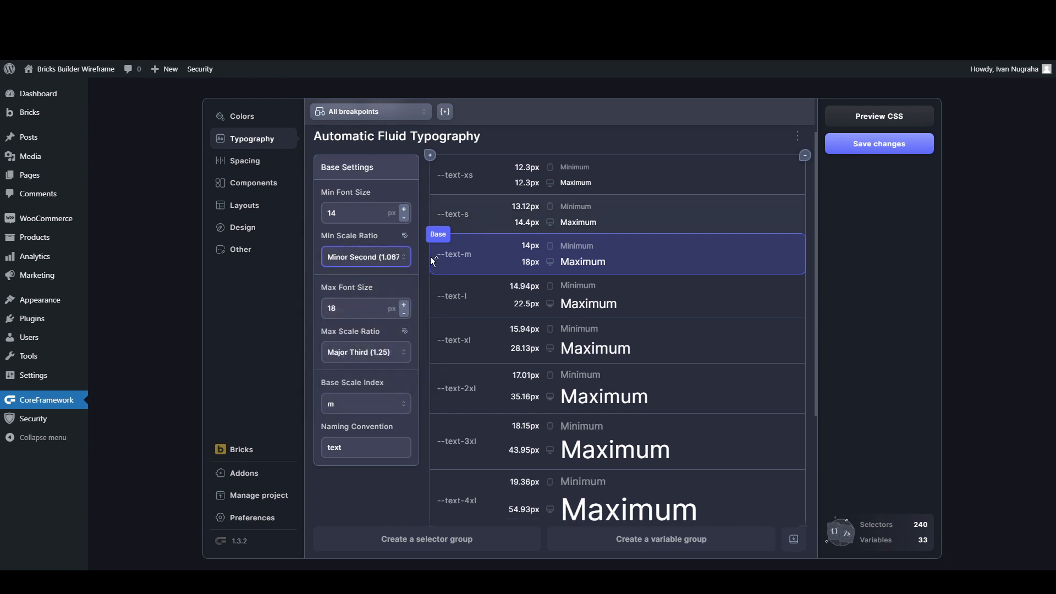
{"action": "left_click", "coordinate": [371, 266]}
{"action": "left_click", "coordinate": [369, 290]}
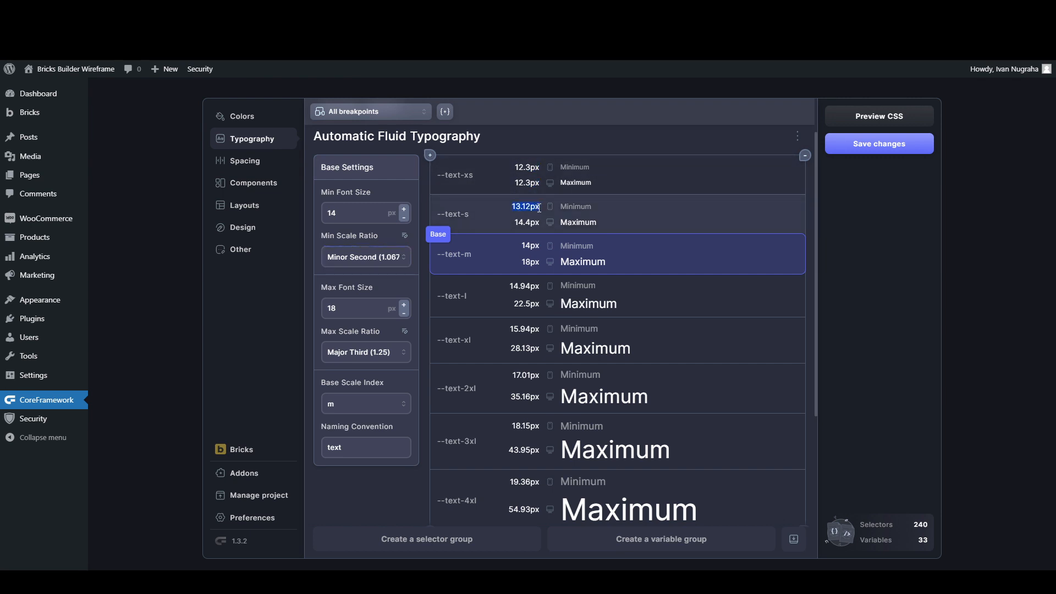
{"action": "scroll", "coordinate": [516, 319], "scroll_direction": "down", "scroll_amount": 2}
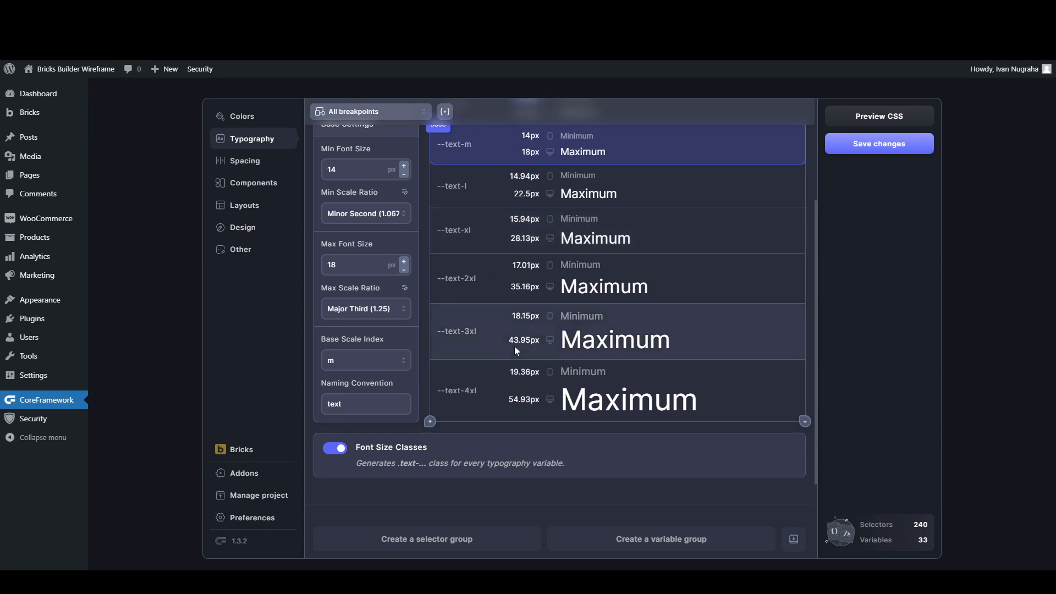
{"action": "scroll", "coordinate": [513, 345], "scroll_direction": "up", "scroll_amount": 1}
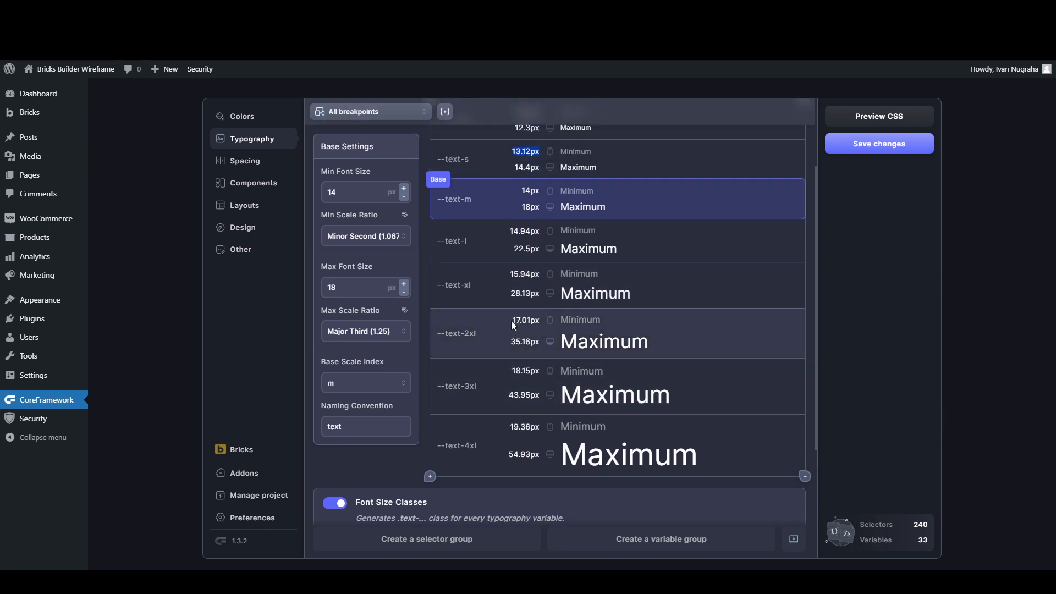
Step: Set the Min Scale Ratio to Minor Third (1.2) and check the minimum size of --text-2xl
{"action": "left_click", "coordinate": [379, 238]}
{"action": "left_click", "coordinate": [357, 310]}
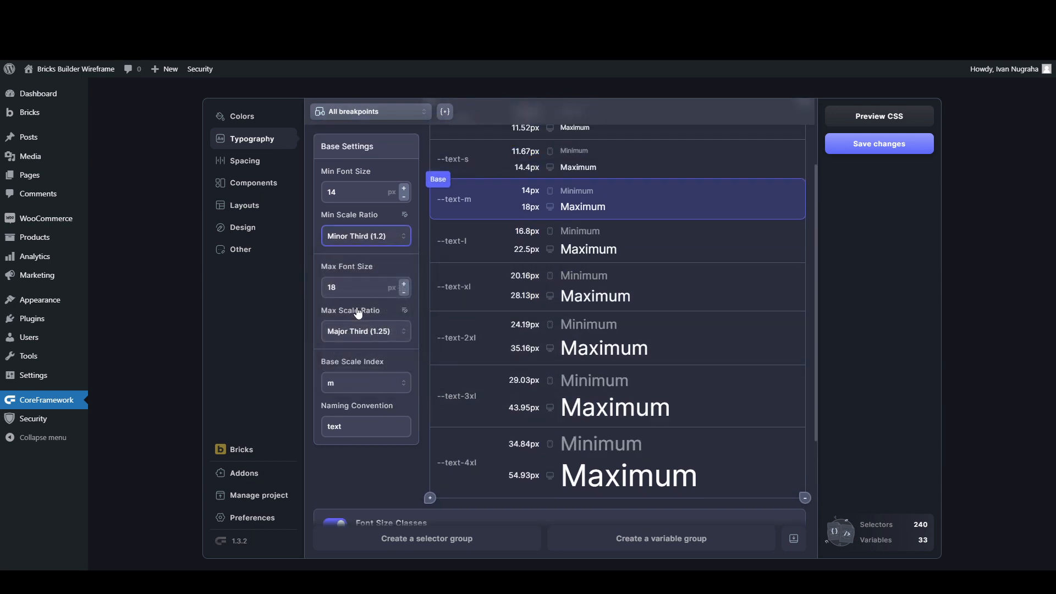
{"action": "left_click_drag", "start_coordinate": [511, 325], "coordinate": [536, 325]}
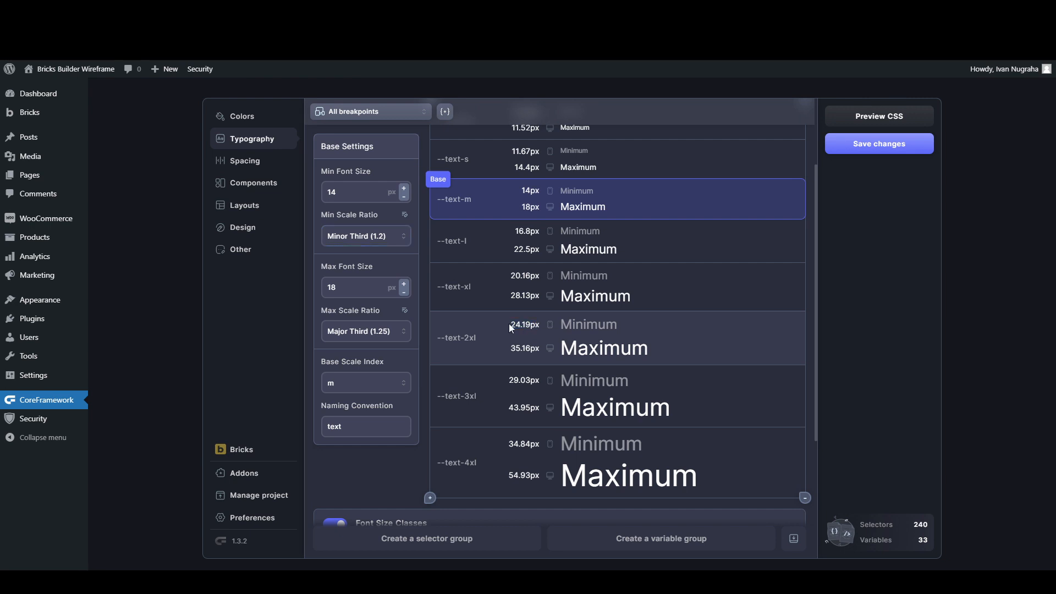
Step: Set the Min Scale Ratio to Major Sixth (1.778) and check the minimum size of --text-xl
{"action": "left_click", "coordinate": [342, 238]}
{"action": "scroll", "coordinate": [363, 334], "scroll_direction": "down", "scroll_amount": 2}
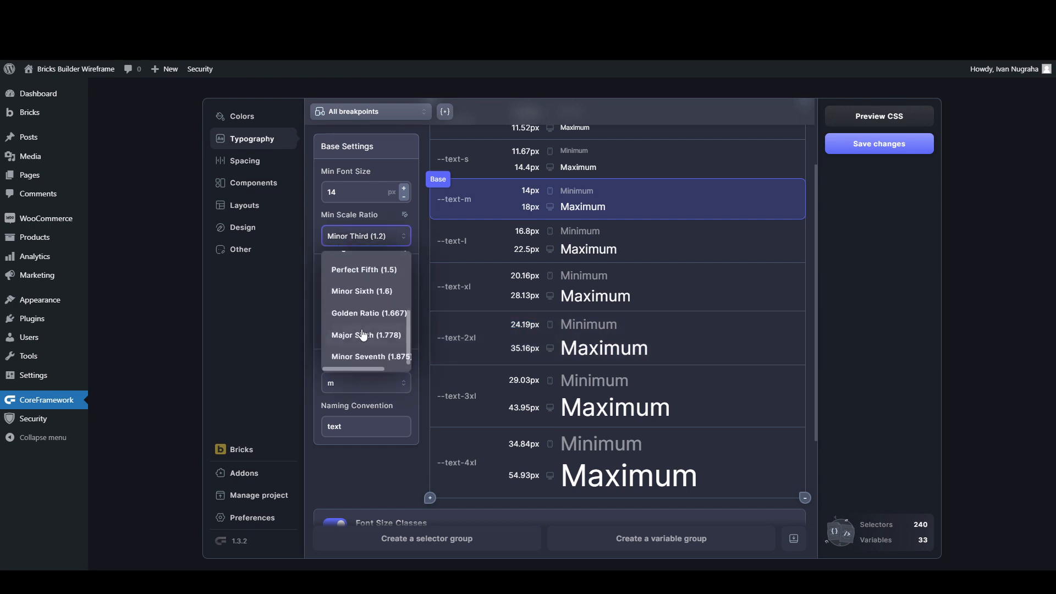
{"action": "left_click", "coordinate": [364, 335]}
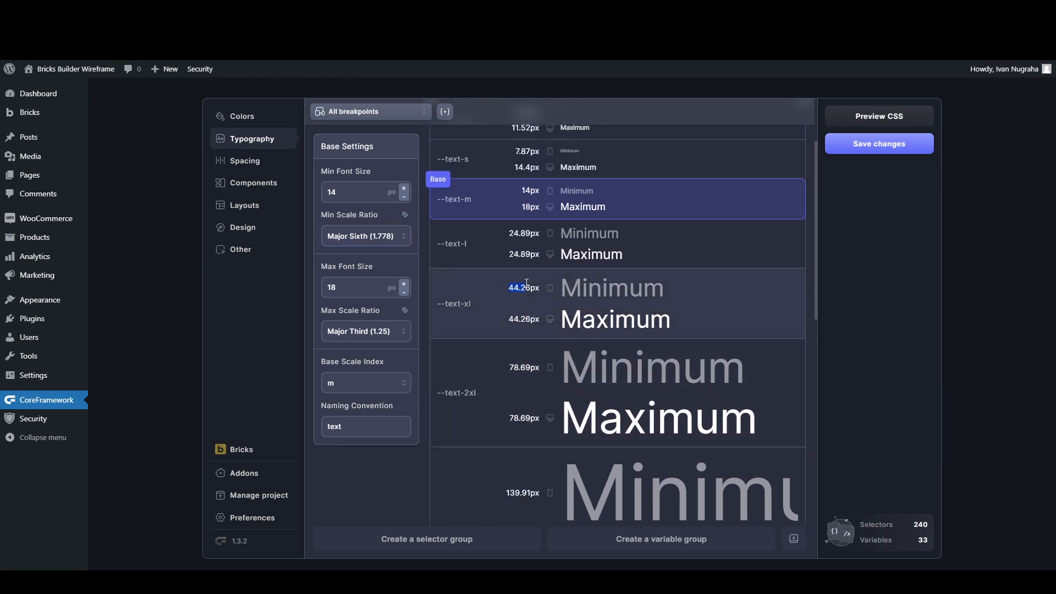
{"action": "scroll", "coordinate": [484, 236], "scroll_direction": "up", "scroll_amount": 1}
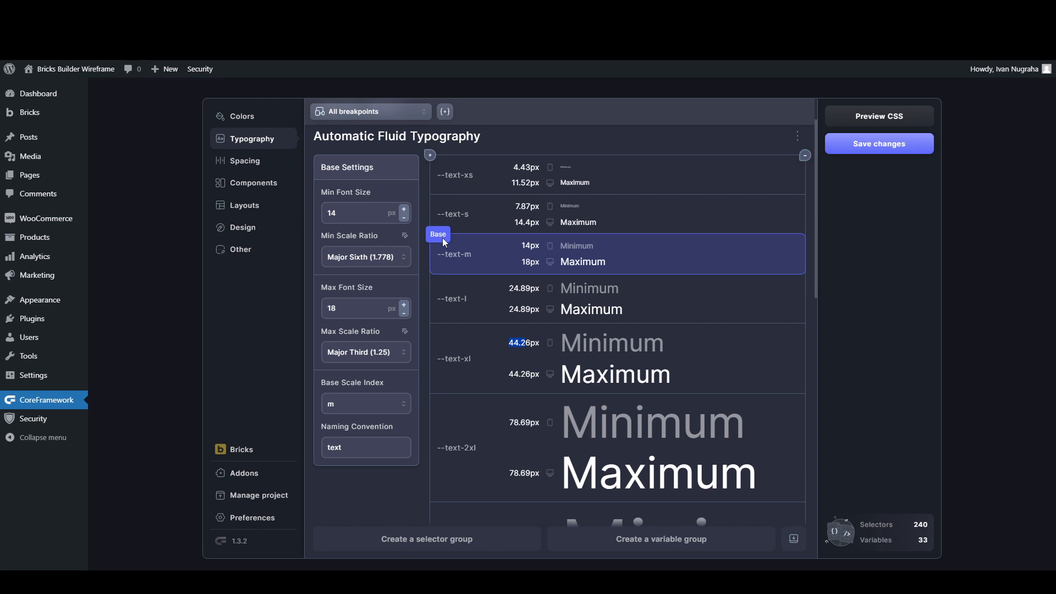
Step: Set the Min Scale Ratio to Perfect Fourth (1.333)
{"action": "left_click", "coordinate": [387, 257]}
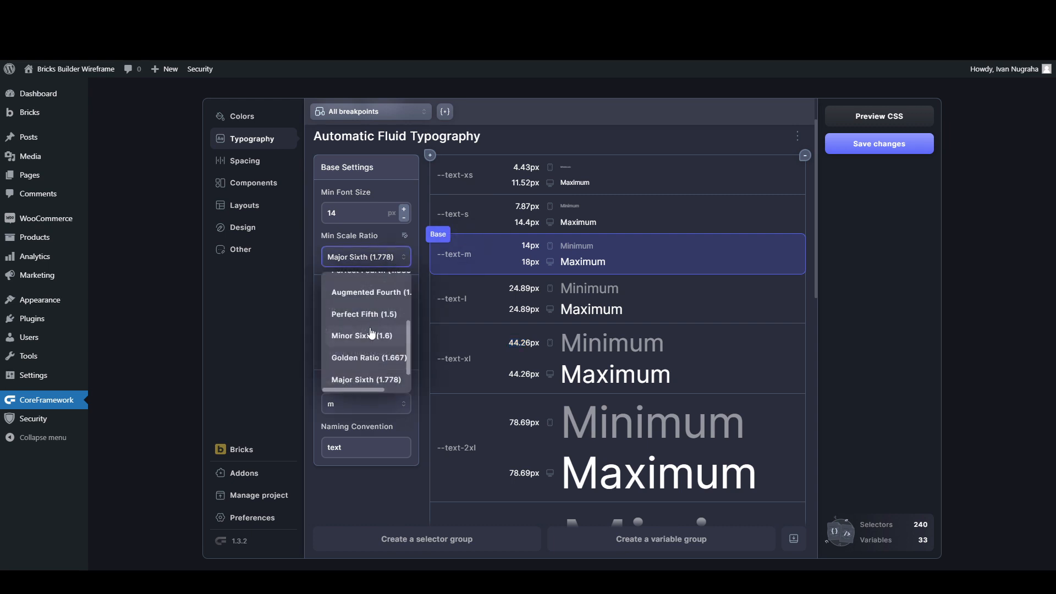
{"action": "left_click", "coordinate": [360, 313]}
{"action": "left_click", "coordinate": [362, 263]}
{"action": "left_click", "coordinate": [362, 335]}
{"action": "left_click", "coordinate": [363, 256]}
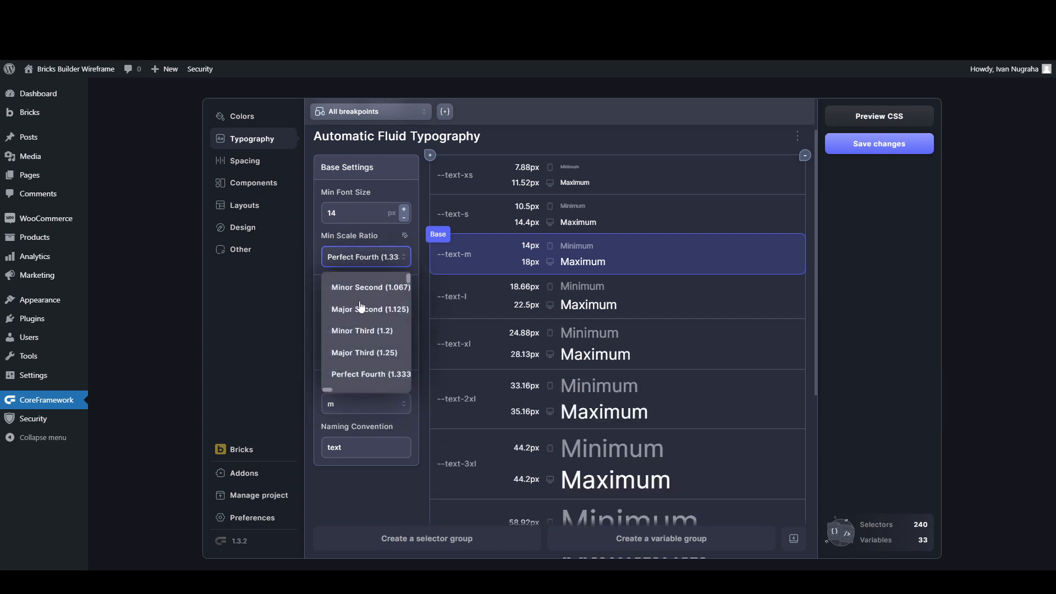
{"action": "left_click", "coordinate": [359, 373]}
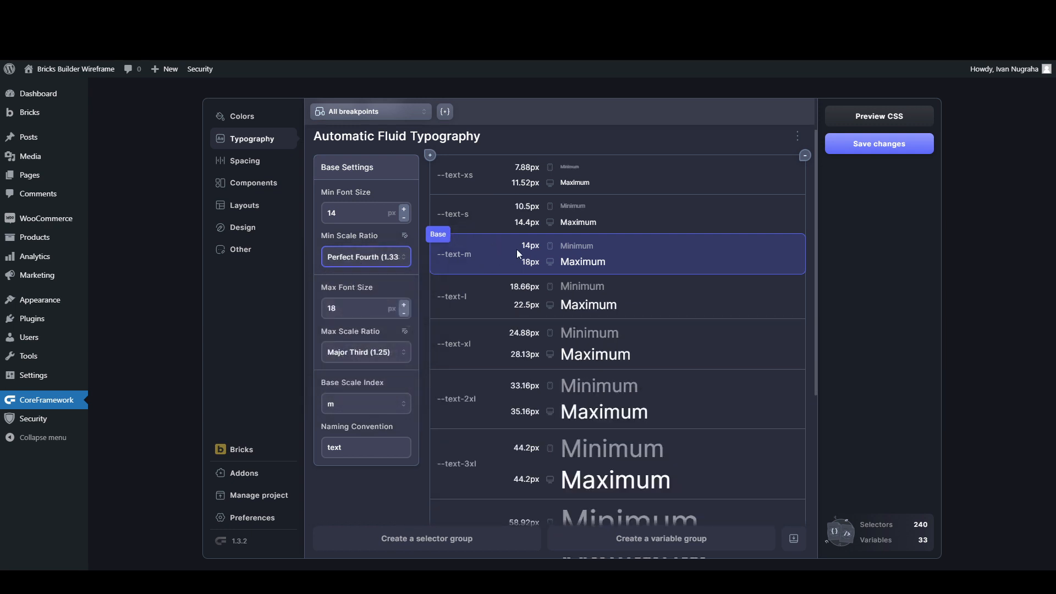
Step: Browse the larger Min Scale Ratio options without changing the ratio, and inspect the minimum size of --text-xs
{"action": "double_click", "coordinate": [332, 215]}
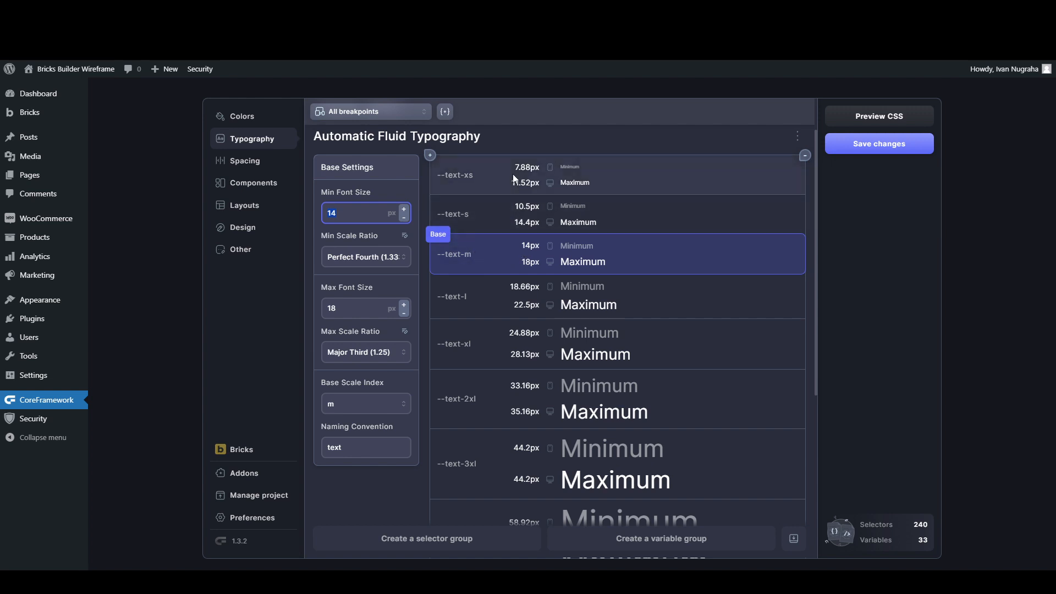
{"action": "left_click", "coordinate": [363, 257]}
{"action": "scroll", "coordinate": [365, 312], "scroll_direction": "down", "scroll_amount": 3}
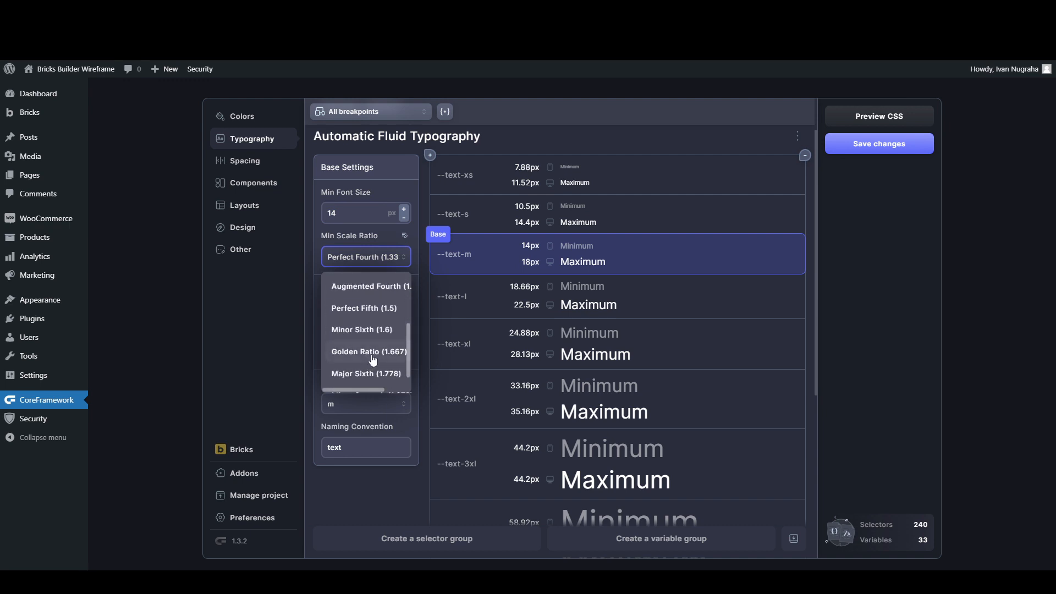
{"action": "left_click", "coordinate": [501, 250]}
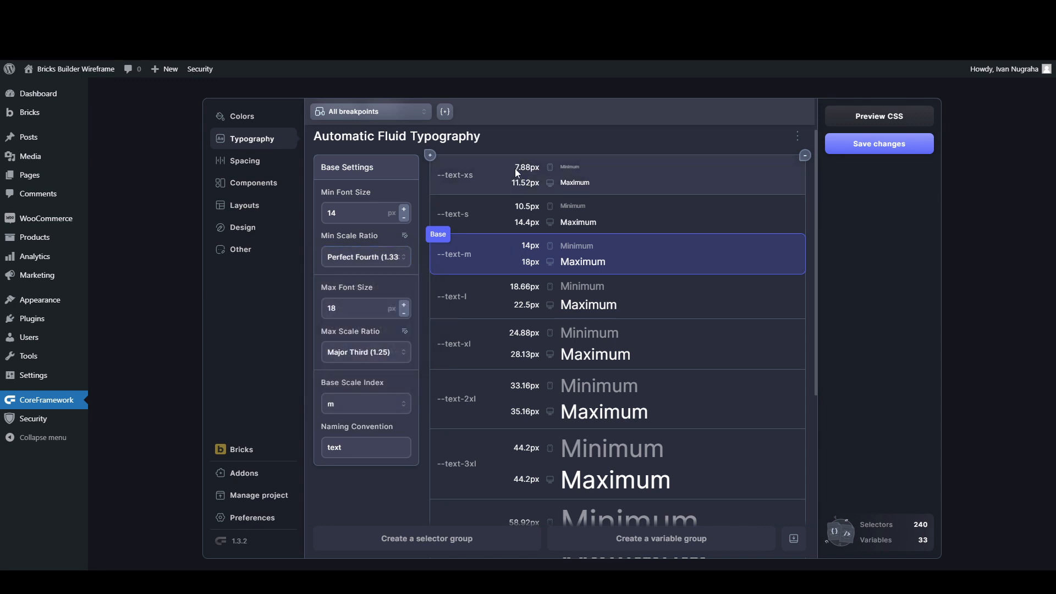
{"action": "double_click", "coordinate": [468, 175]}
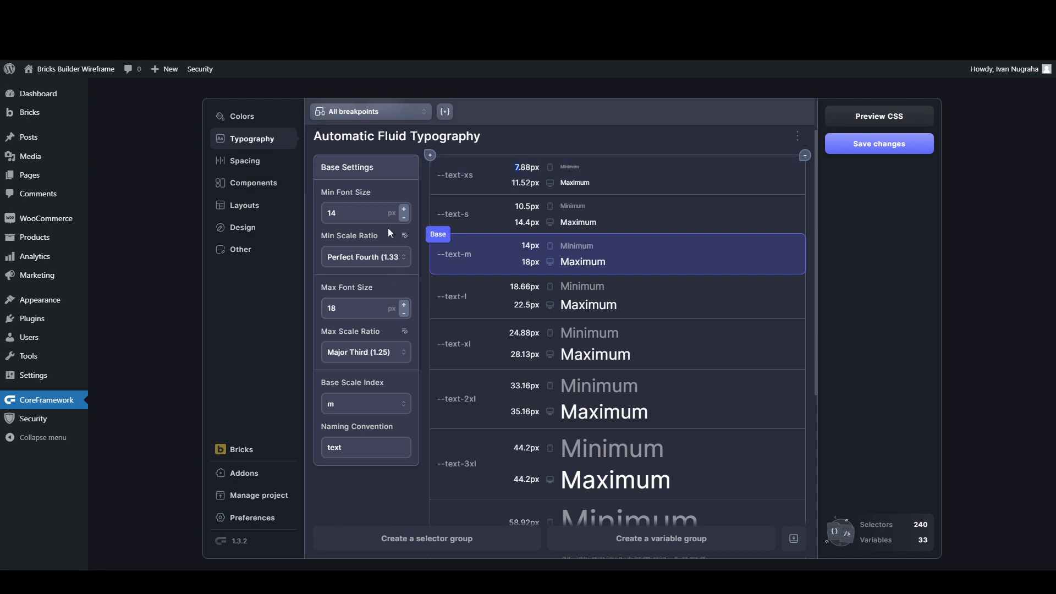
Step: Set the Min Scale Ratio to Minor Third (1.2) and check the minimum size of --text-xs
{"action": "left_click", "coordinate": [365, 257]}
{"action": "left_click", "coordinate": [363, 330]}
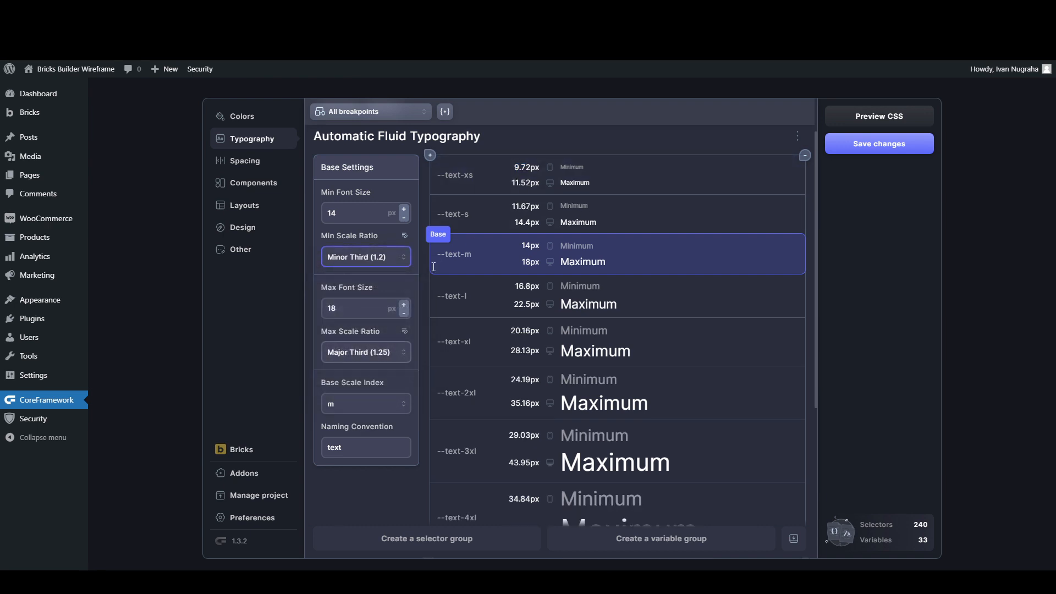
{"action": "left_click", "coordinate": [519, 165]}
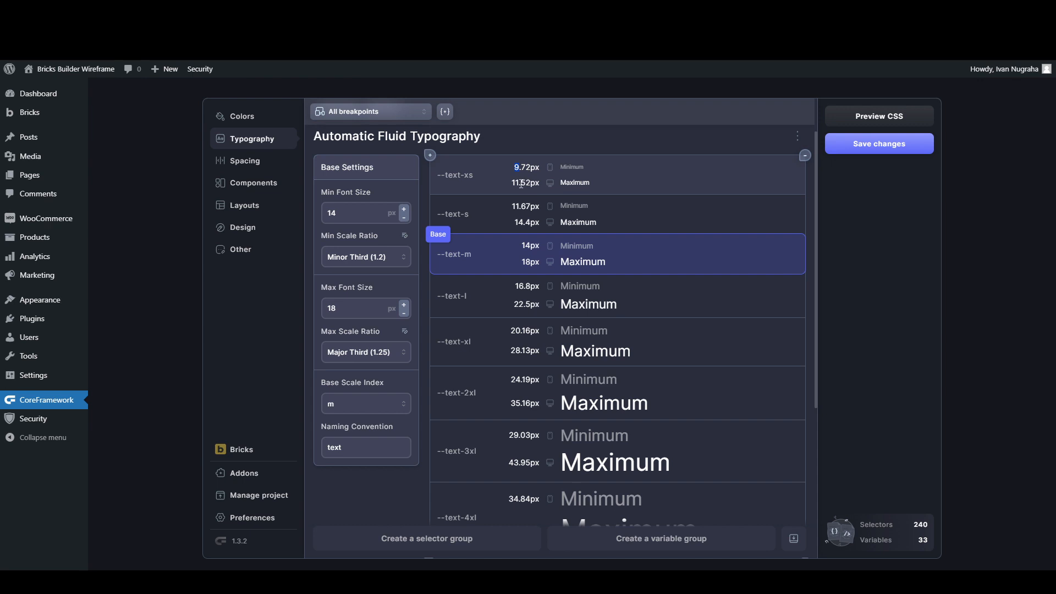
Step: Set the Min Scale Ratio to Major Second (1.125) and review the sizes of the larger text variables
{"action": "left_click", "coordinate": [388, 260]}
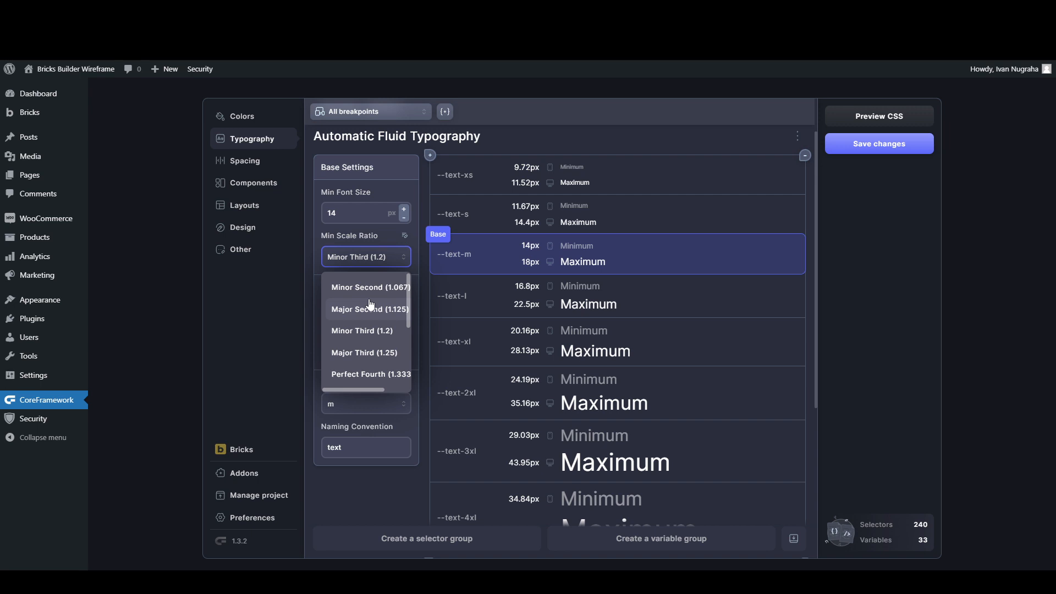
{"action": "scroll", "coordinate": [373, 300], "scroll_direction": "up", "scroll_amount": 1}
{"action": "scroll", "coordinate": [375, 323], "scroll_direction": "down", "scroll_amount": 1}
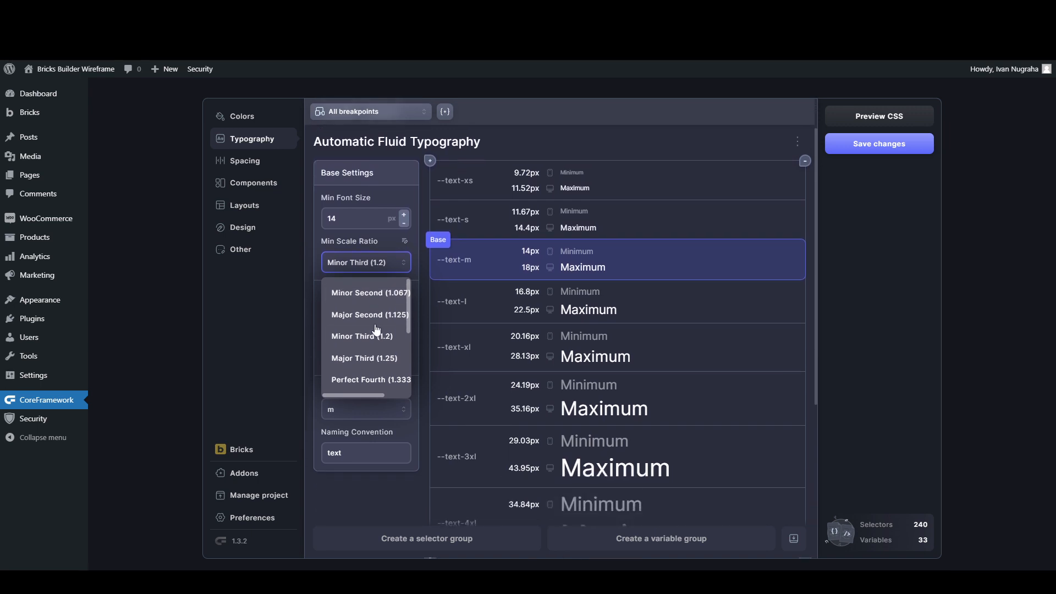
{"action": "left_click", "coordinate": [375, 315]}
{"action": "scroll", "coordinate": [513, 286], "scroll_direction": "down", "scroll_amount": 1}
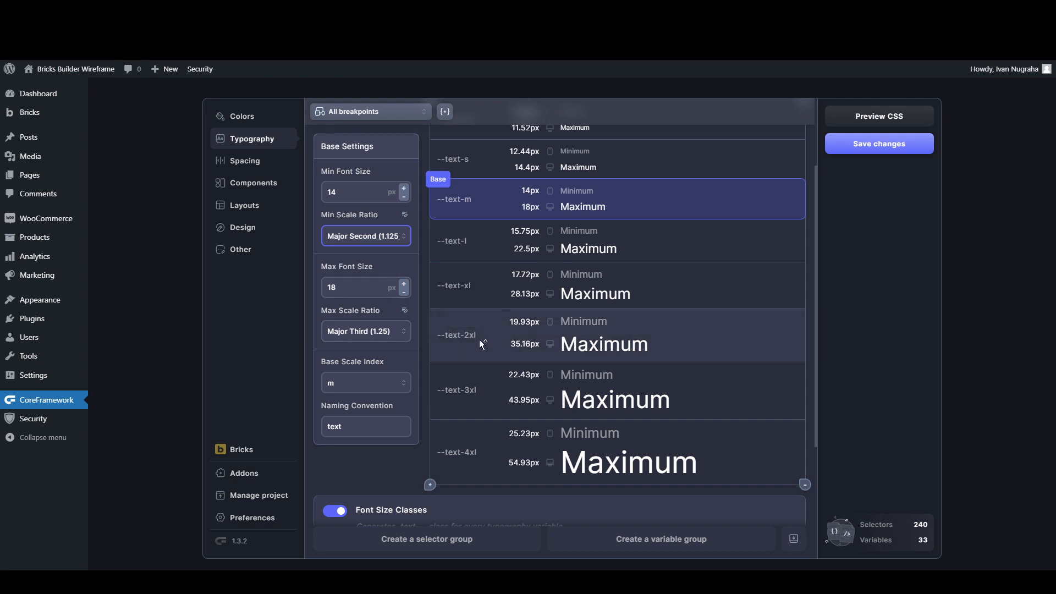
Step: Set the Max Scale Ratio to Major Sixth (1.778) and review the maximum sizes of the largest text variables
{"action": "left_click", "coordinate": [376, 331]}
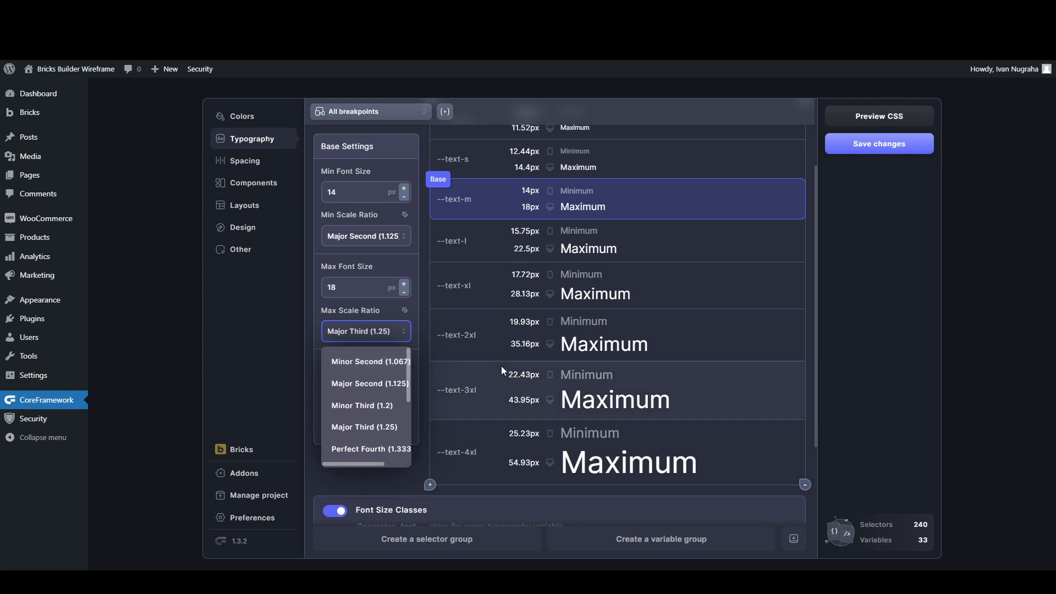
{"action": "left_click", "coordinate": [543, 400]}
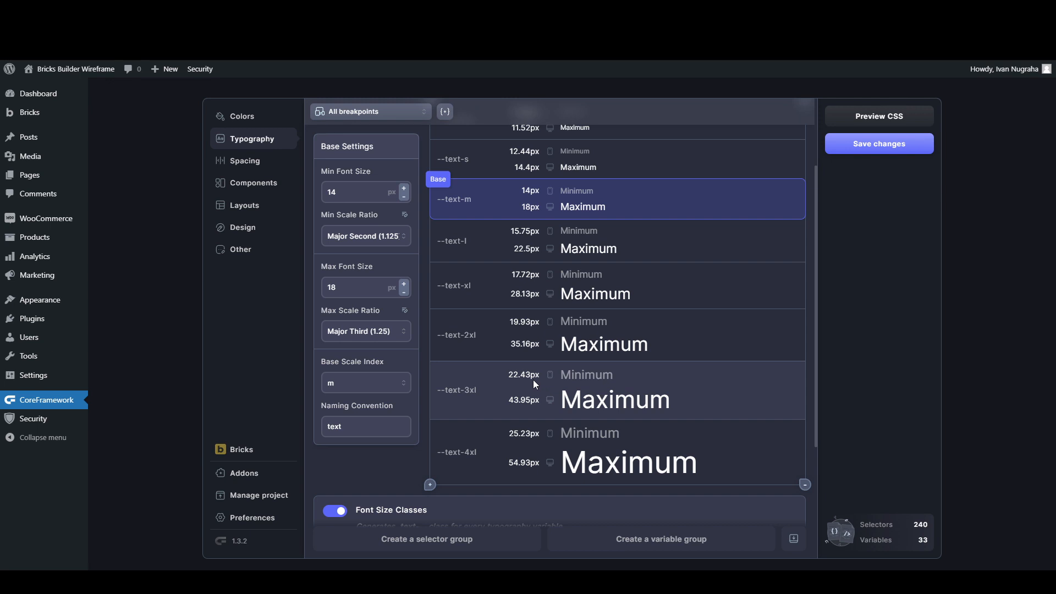
{"action": "left_click", "coordinate": [365, 331]}
{"action": "scroll", "coordinate": [367, 444], "scroll_direction": "down", "scroll_amount": 2}
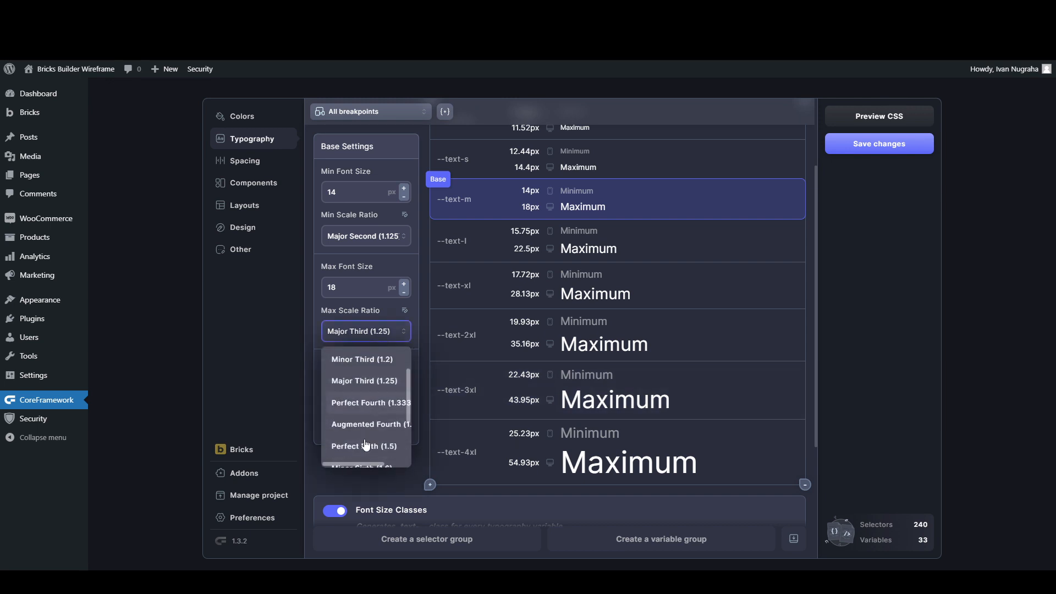
{"action": "left_click", "coordinate": [366, 444]}
{"action": "scroll", "coordinate": [531, 411], "scroll_direction": "down", "scroll_amount": 2}
{"action": "scroll", "coordinate": [522, 404], "scroll_direction": "down", "scroll_amount": 2}
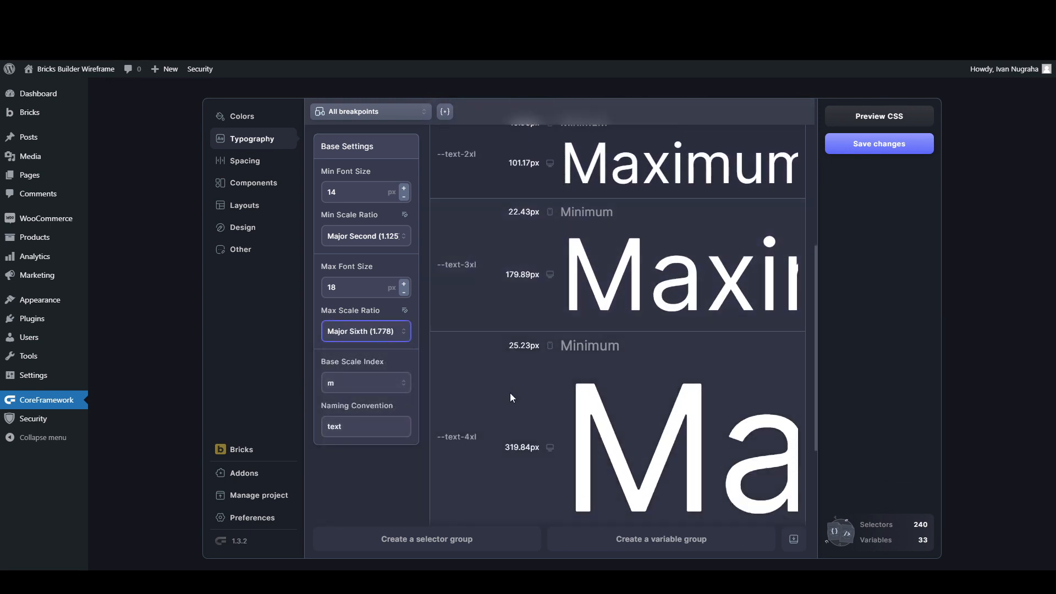
Step: Set the Max Scale Ratio back to Major Third (1.25)
{"action": "left_click", "coordinate": [365, 330]}
{"action": "scroll", "coordinate": [371, 397], "scroll_direction": "up", "scroll_amount": 3}
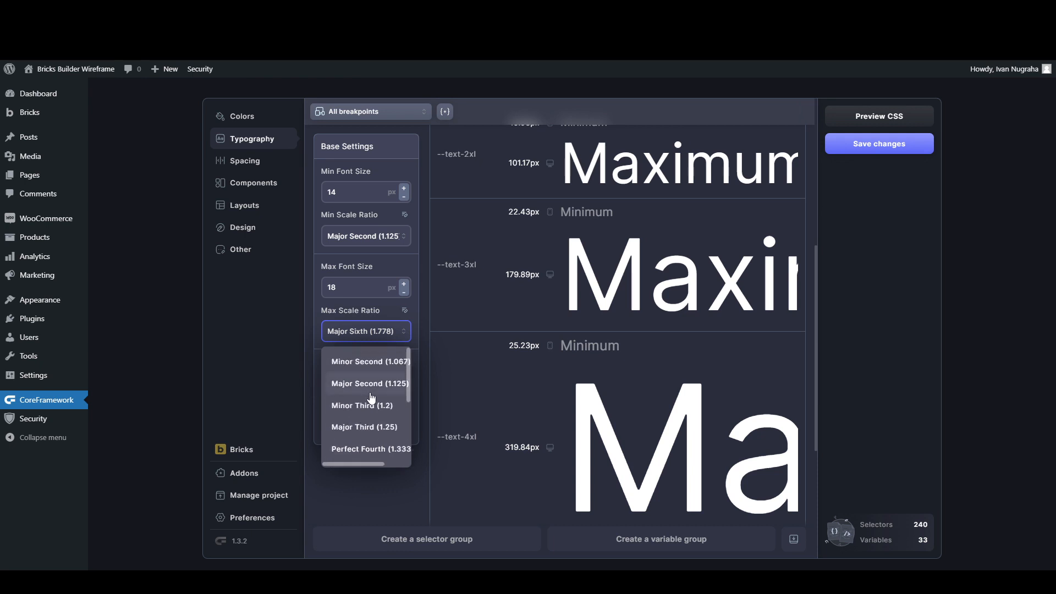
{"action": "left_click", "coordinate": [363, 426]}
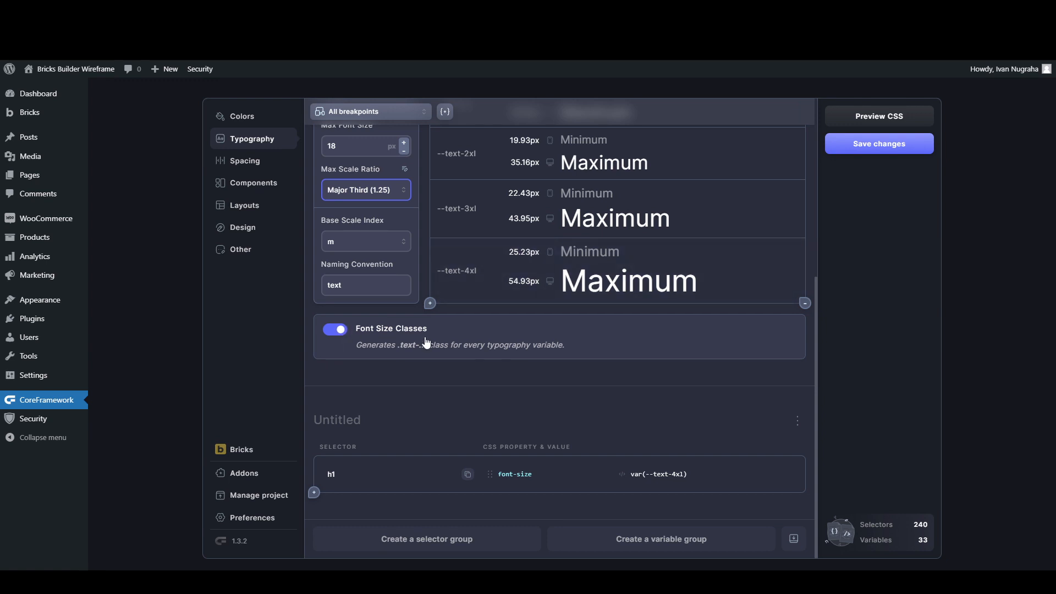
Step: Review the full typography scale and turn off the Font Size Classes option
{"action": "scroll", "coordinate": [507, 277], "scroll_direction": "up", "scroll_amount": 3}
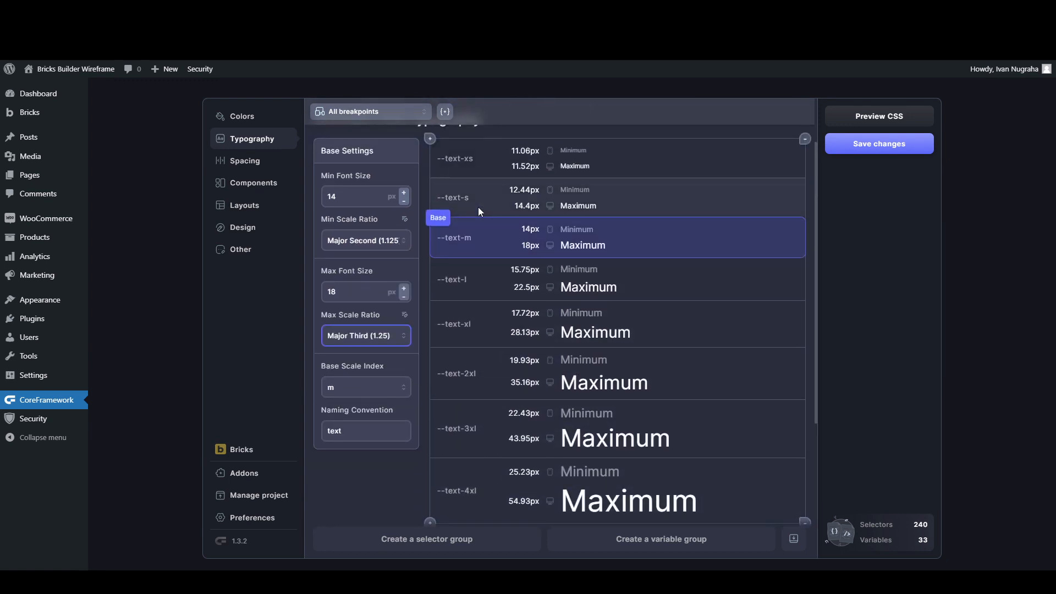
{"action": "scroll", "coordinate": [477, 209], "scroll_direction": "down", "scroll_amount": 4}
{"action": "scroll", "coordinate": [475, 270], "scroll_direction": "up", "scroll_amount": 5}
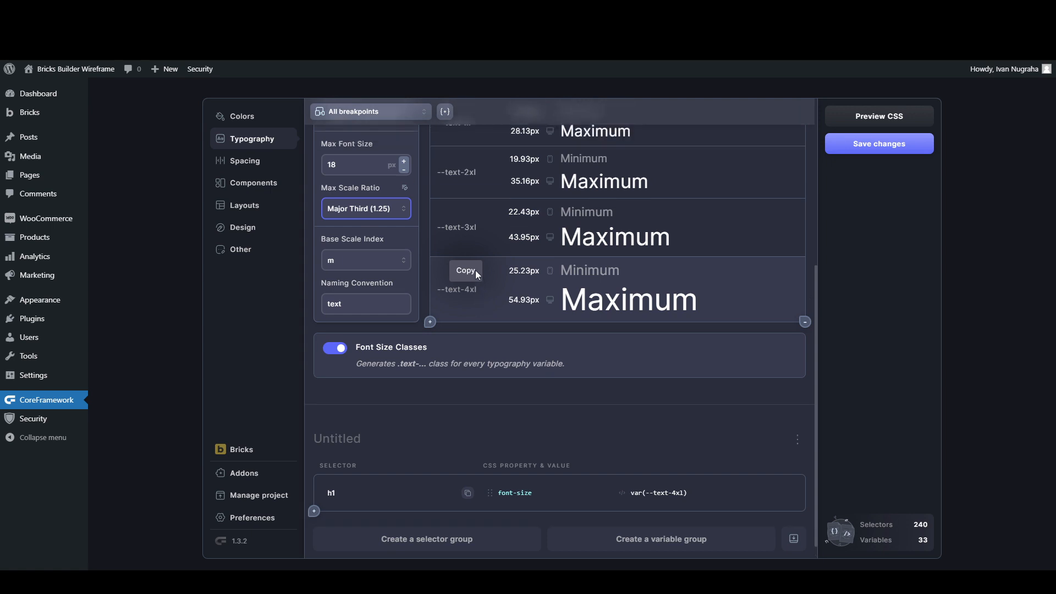
{"action": "scroll", "coordinate": [473, 255], "scroll_direction": "down", "scroll_amount": 3}
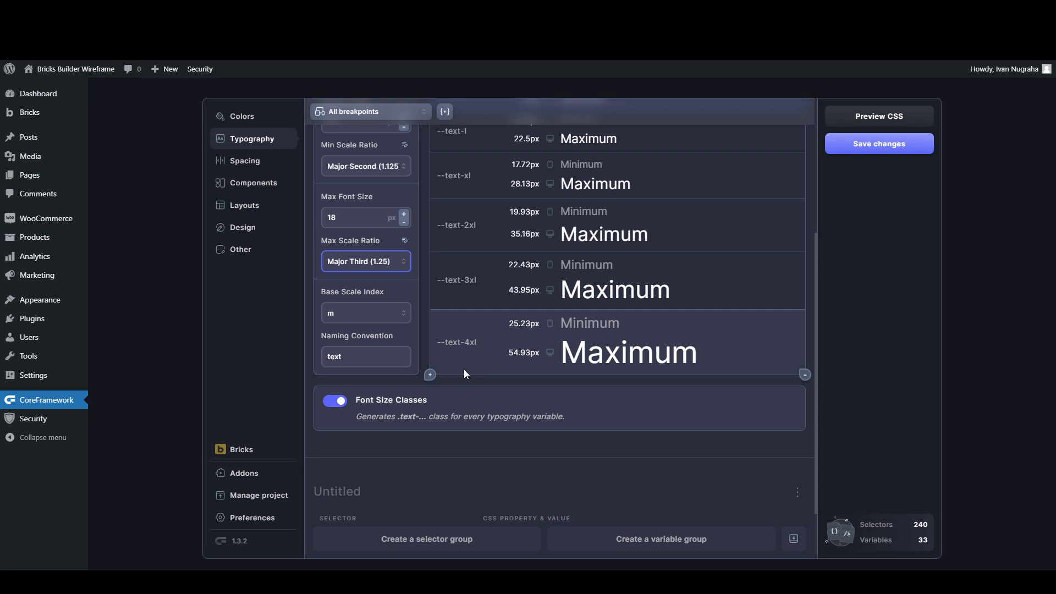
{"action": "scroll", "coordinate": [472, 354], "scroll_direction": "up", "scroll_amount": 3}
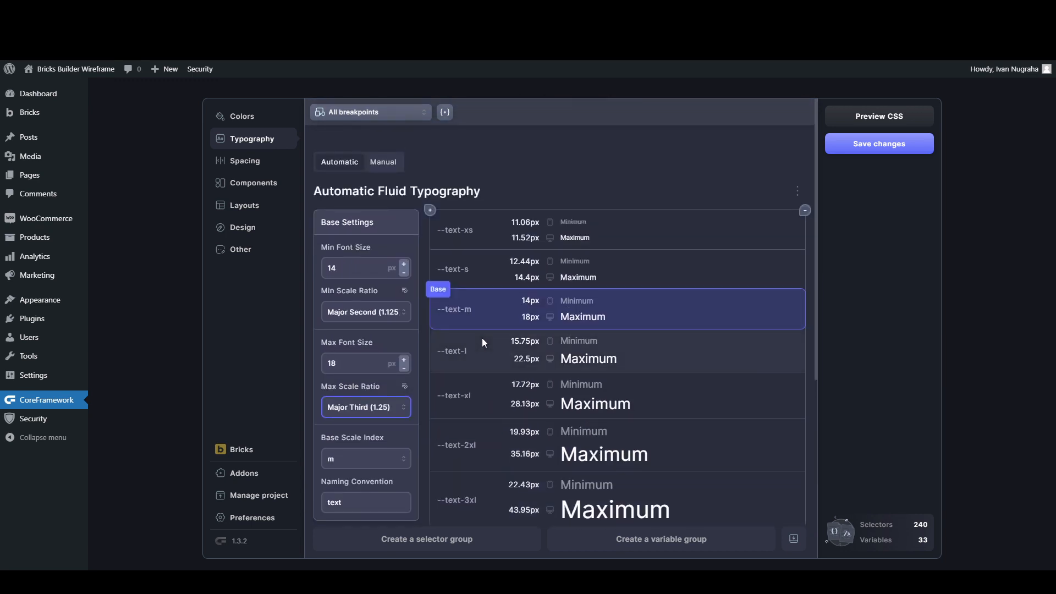
{"action": "scroll", "coordinate": [482, 338], "scroll_direction": "down", "scroll_amount": 2}
{"action": "left_click", "coordinate": [329, 454]}
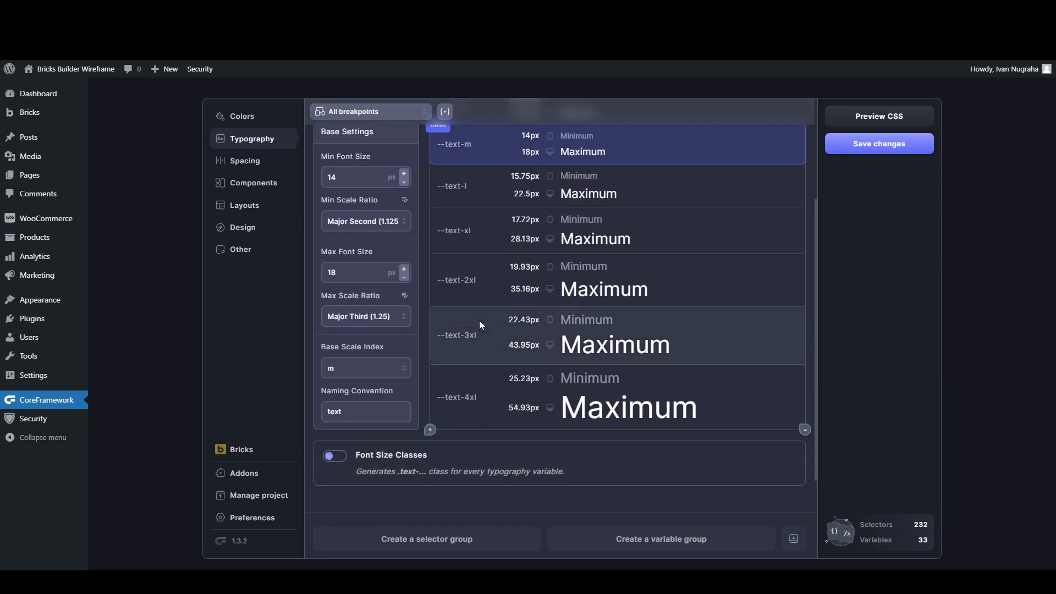
Step: Highlight the --text-xs and --text-m variable names in the typography scale
{"action": "scroll", "coordinate": [473, 286], "scroll_direction": "up", "scroll_amount": 3}
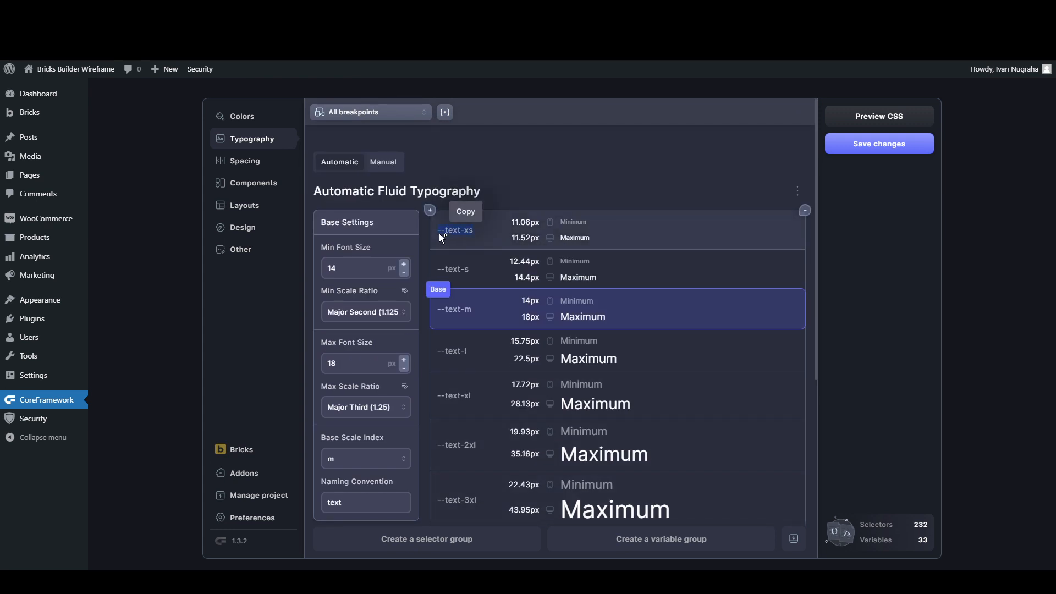
{"action": "left_click", "coordinate": [439, 234]}
{"action": "scroll", "coordinate": [451, 258], "scroll_direction": "down", "scroll_amount": 1}
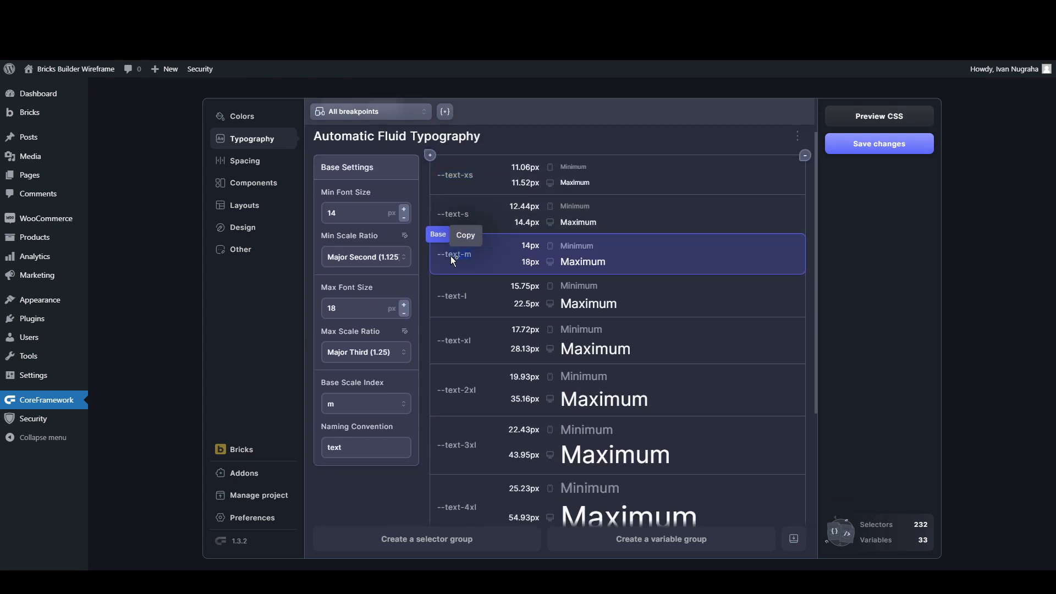
{"action": "left_click", "coordinate": [450, 257]}
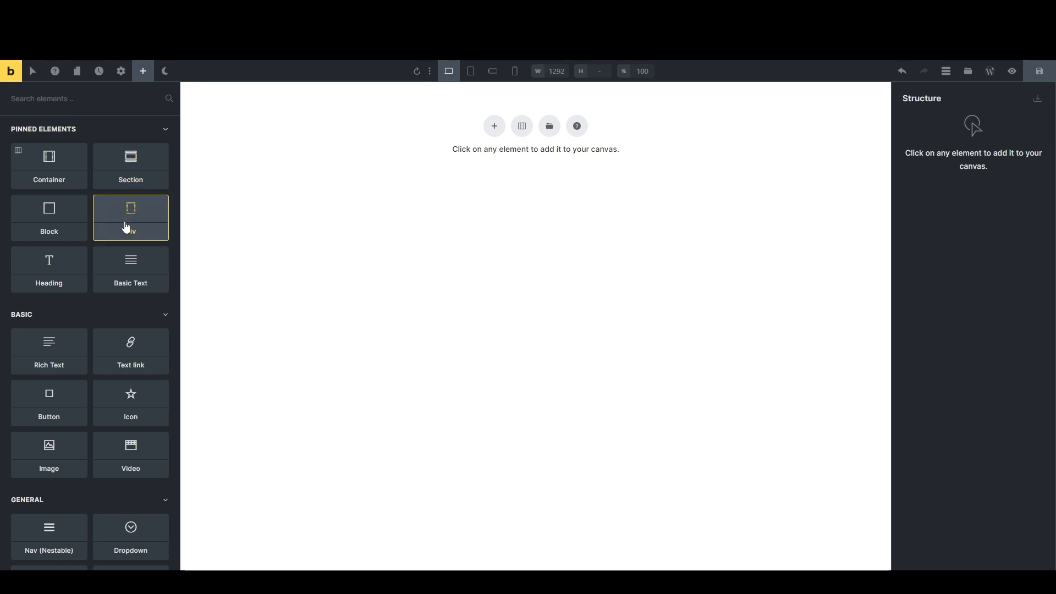
Step: In the Bricks builder, add a Section to the empty page and insert a Heading element into it
{"action": "left_click", "coordinate": [134, 181]}
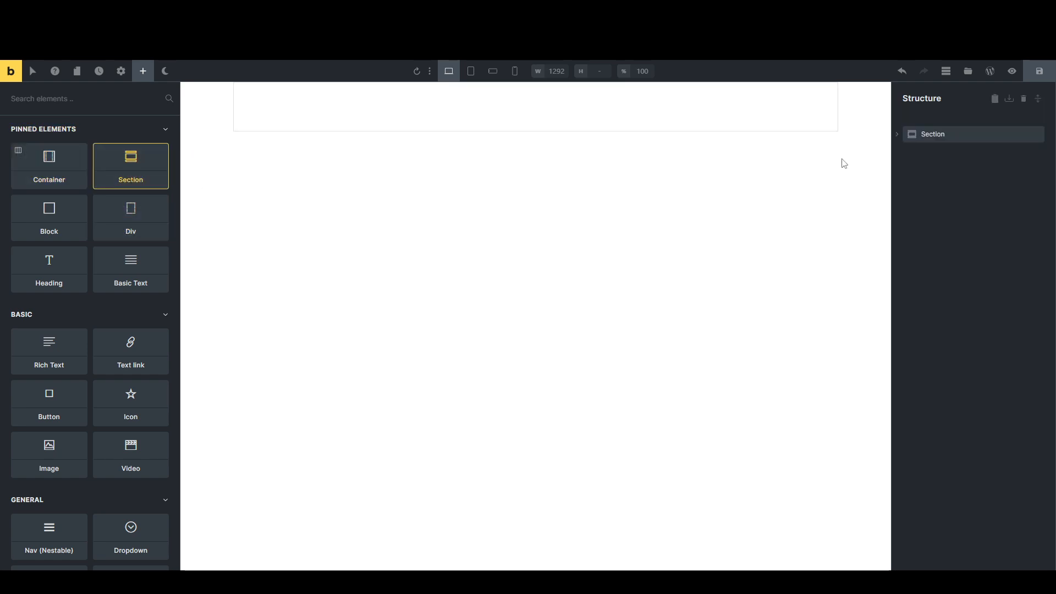
{"action": "left_click", "coordinate": [905, 136]}
{"action": "left_click", "coordinate": [905, 135]}
{"action": "left_click", "coordinate": [143, 71]}
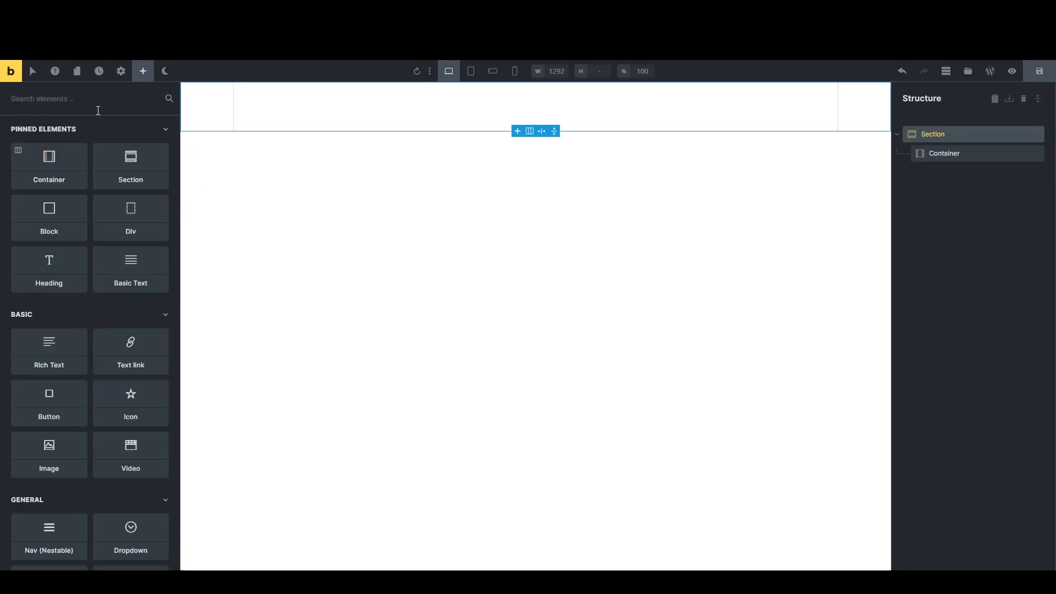
{"action": "type", "text": "head"}
{"action": "left_click", "coordinate": [63, 148]}
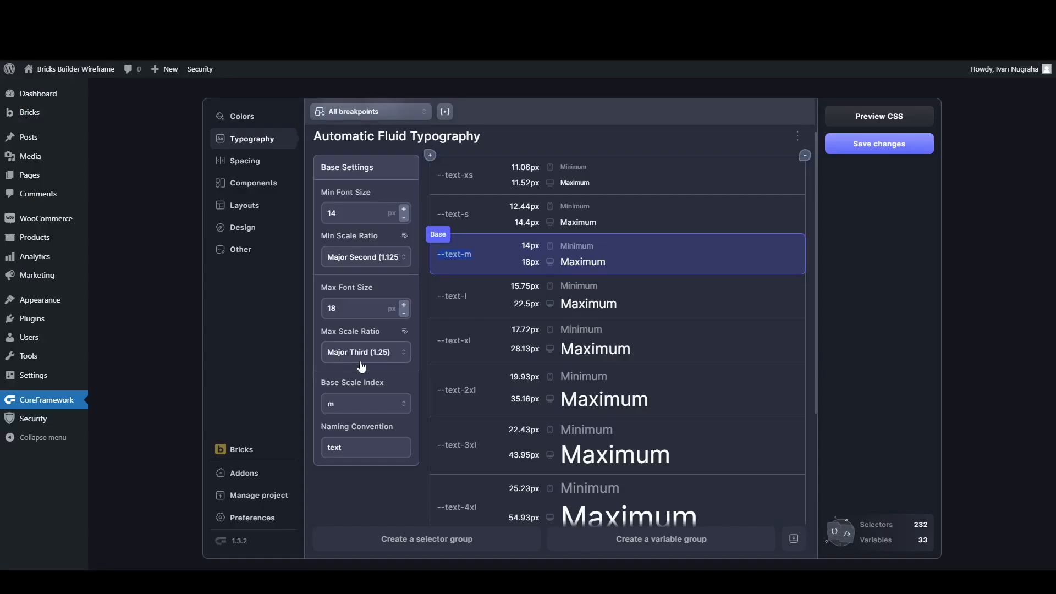
Step: Switch back to Core Framework, remove the h1 font-size selector from the Untitled group, and save the changes
{"action": "scroll", "coordinate": [452, 368], "scroll_direction": "down", "scroll_amount": 5}
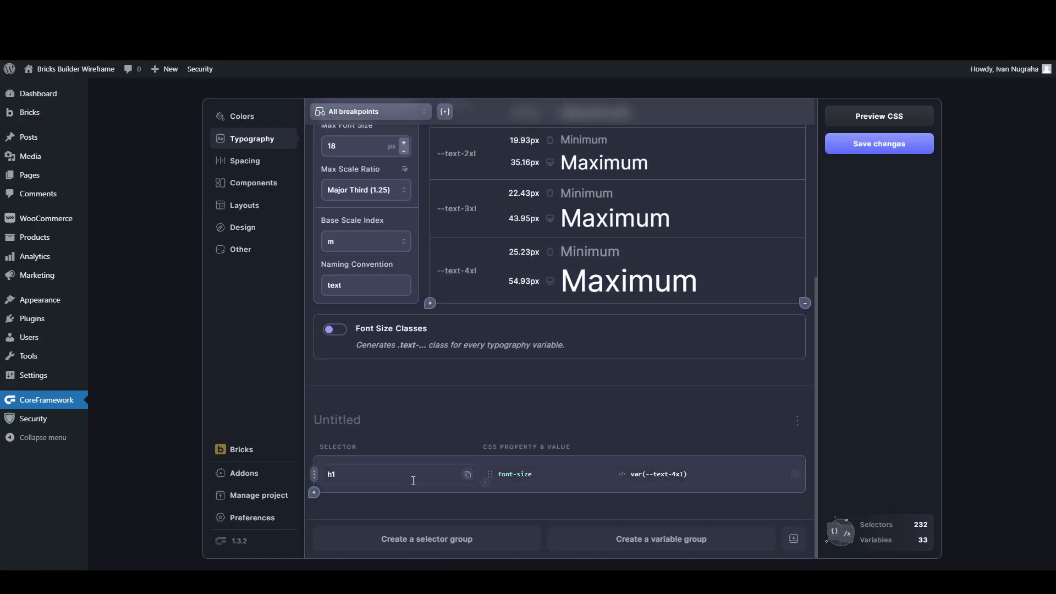
{"action": "left_click", "coordinate": [314, 477]}
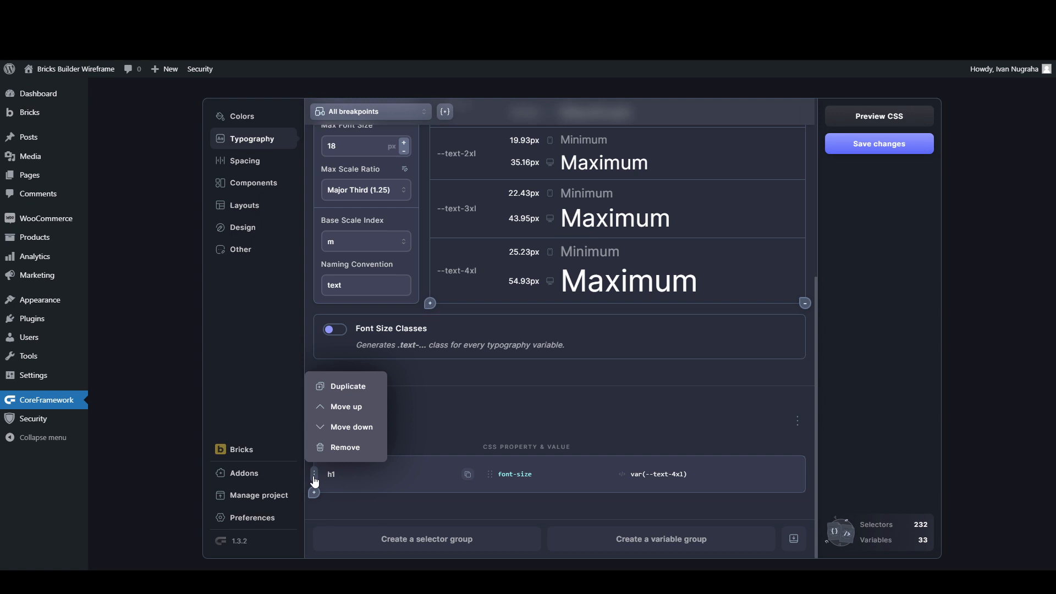
{"action": "left_click", "coordinate": [344, 447]}
{"action": "left_click", "coordinate": [341, 441]}
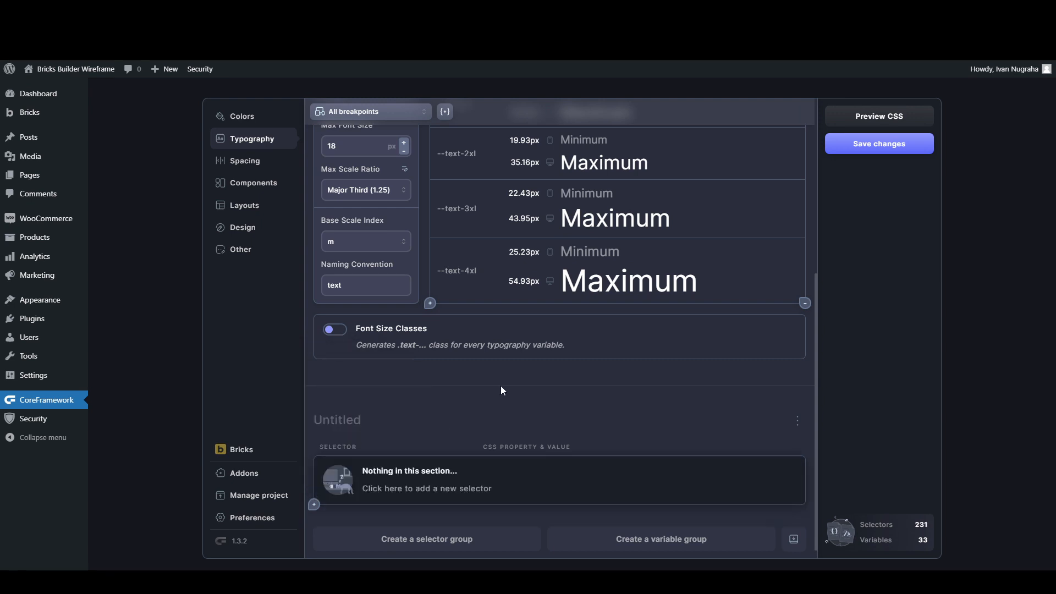
{"action": "left_click", "coordinate": [855, 151]}
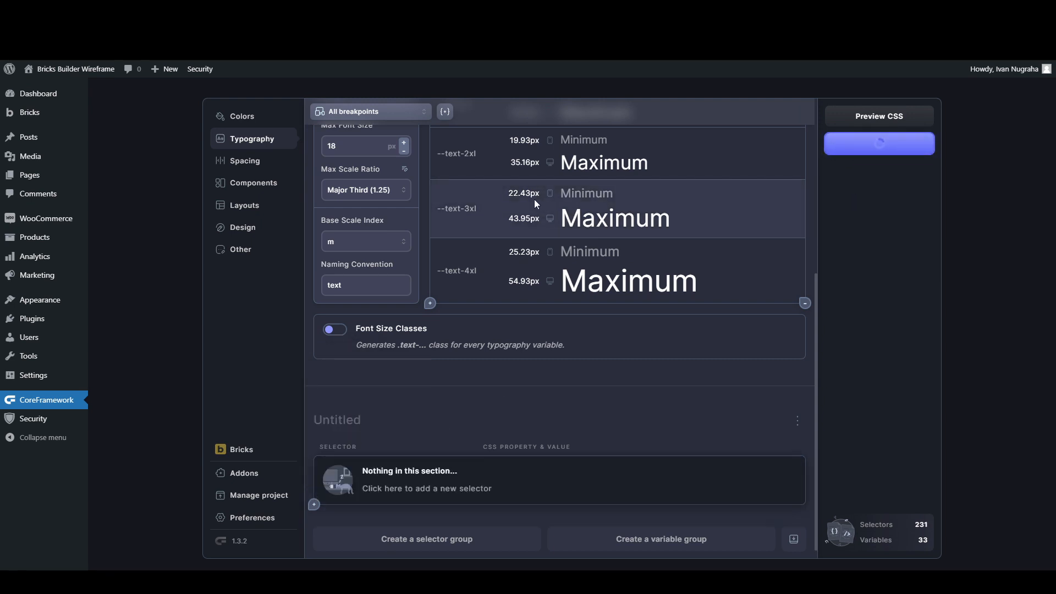
{"action": "scroll", "coordinate": [463, 214], "scroll_direction": "up", "scroll_amount": 2}
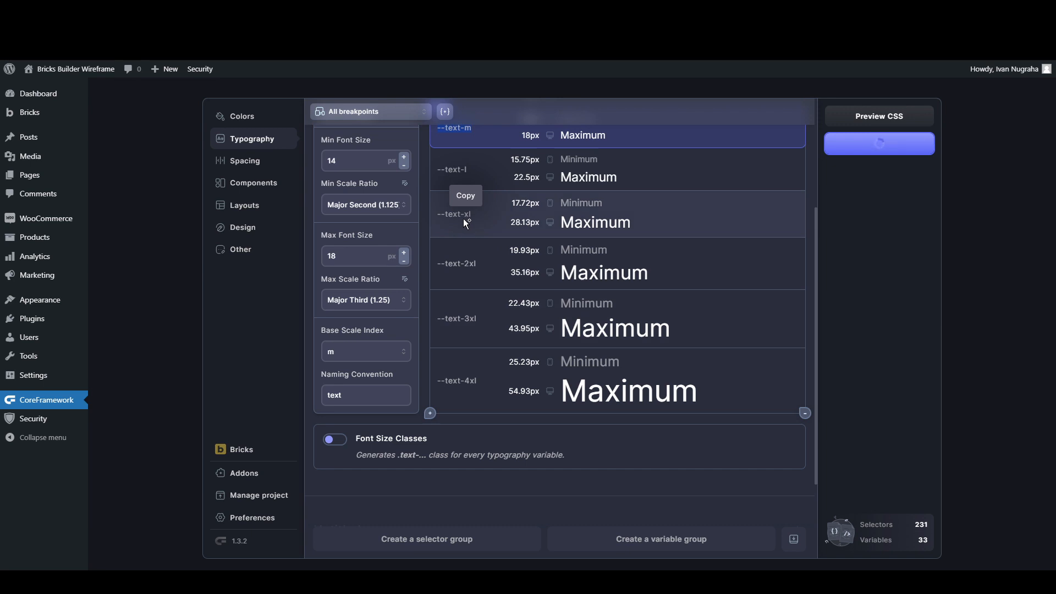
{"action": "scroll", "coordinate": [463, 218], "scroll_direction": "up", "scroll_amount": 1}
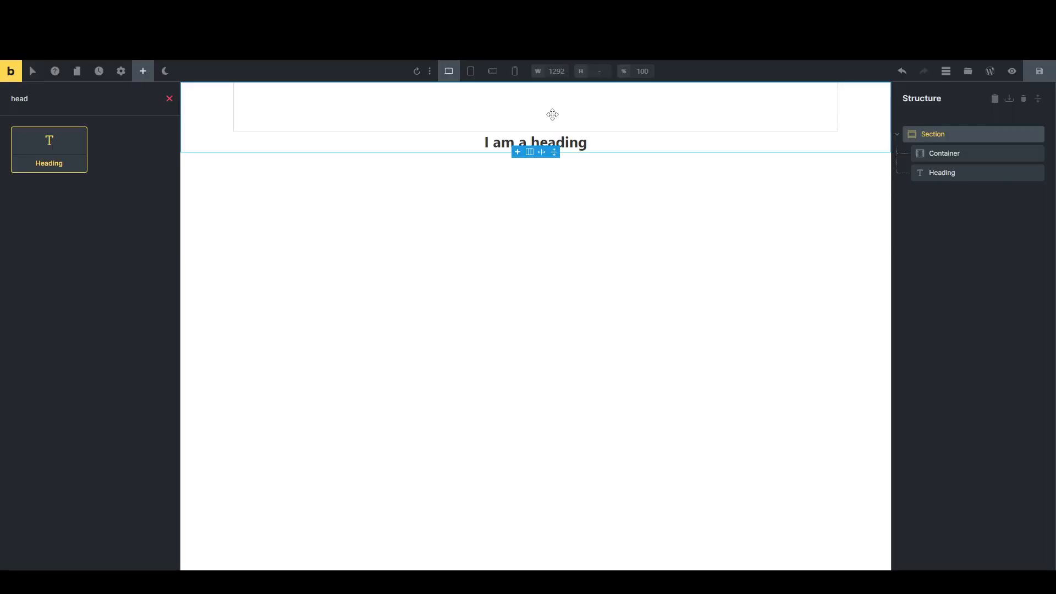
Step: Save and reload the page in the Bricks builder, and select its heading
{"action": "key", "text": "ctrl+s"}
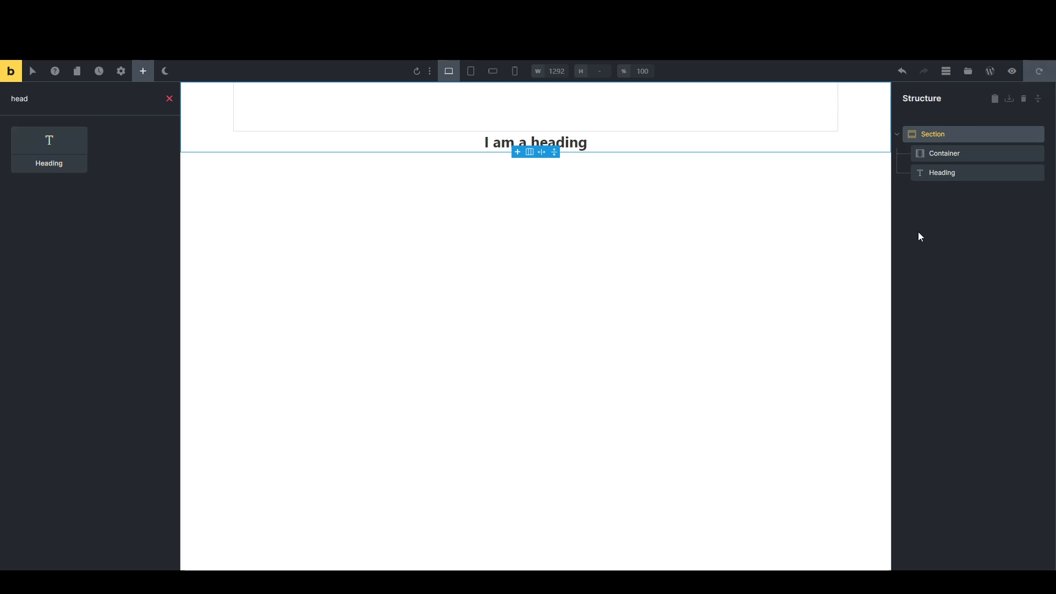
{"action": "key", "text": "F5"}
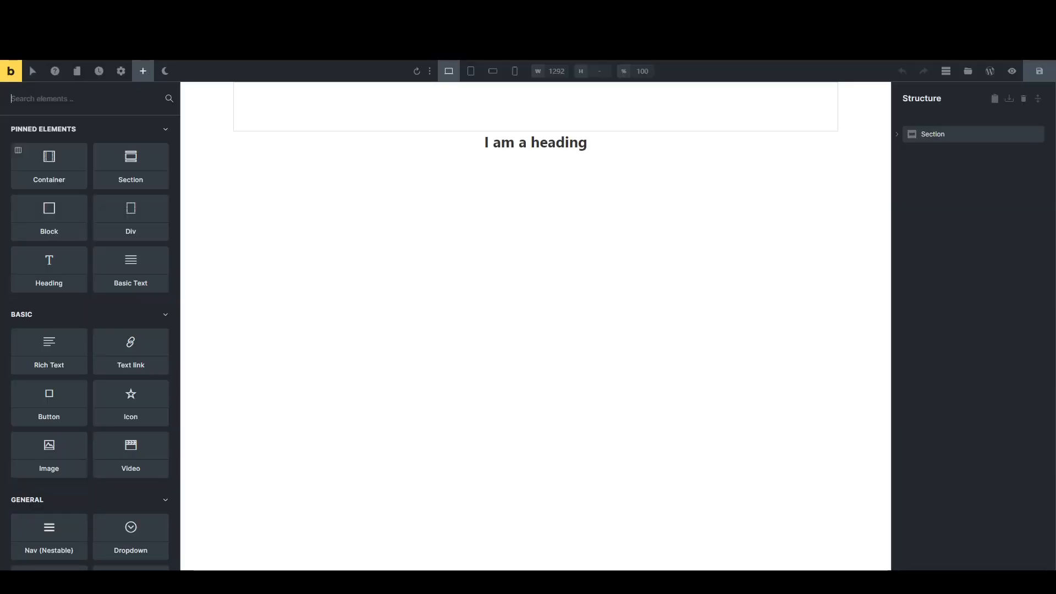
{"action": "left_click", "coordinate": [507, 141]}
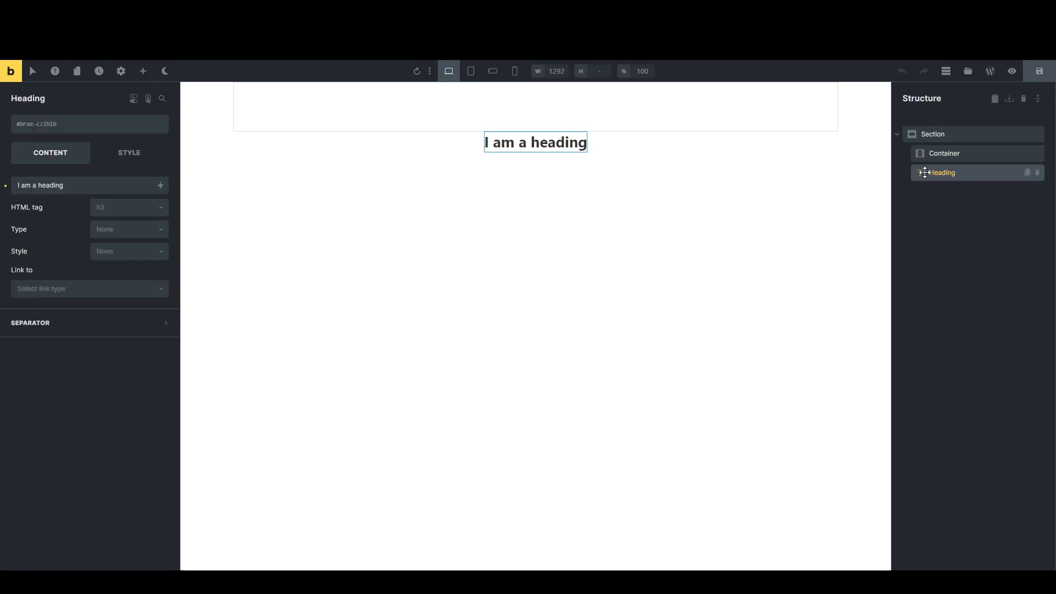
Step: Nest the Heading inside the Container, set its HTML tag to h1, and save the page
{"action": "left_click_drag", "start_coordinate": [924, 172], "coordinate": [946, 163]}
{"action": "left_click", "coordinate": [936, 162]}
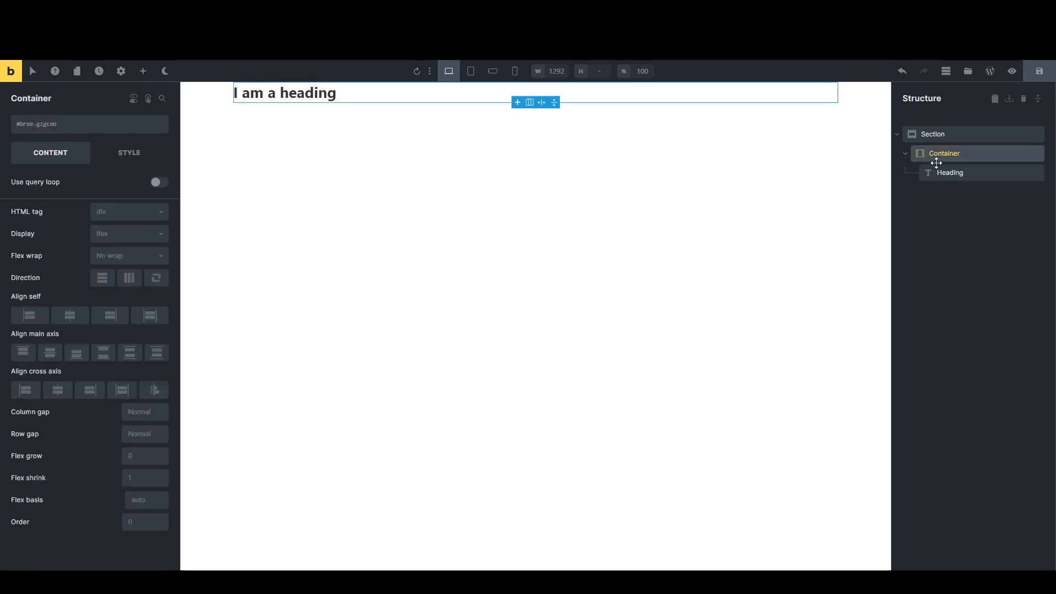
{"action": "left_click", "coordinate": [921, 172]}
{"action": "left_click", "coordinate": [117, 208]}
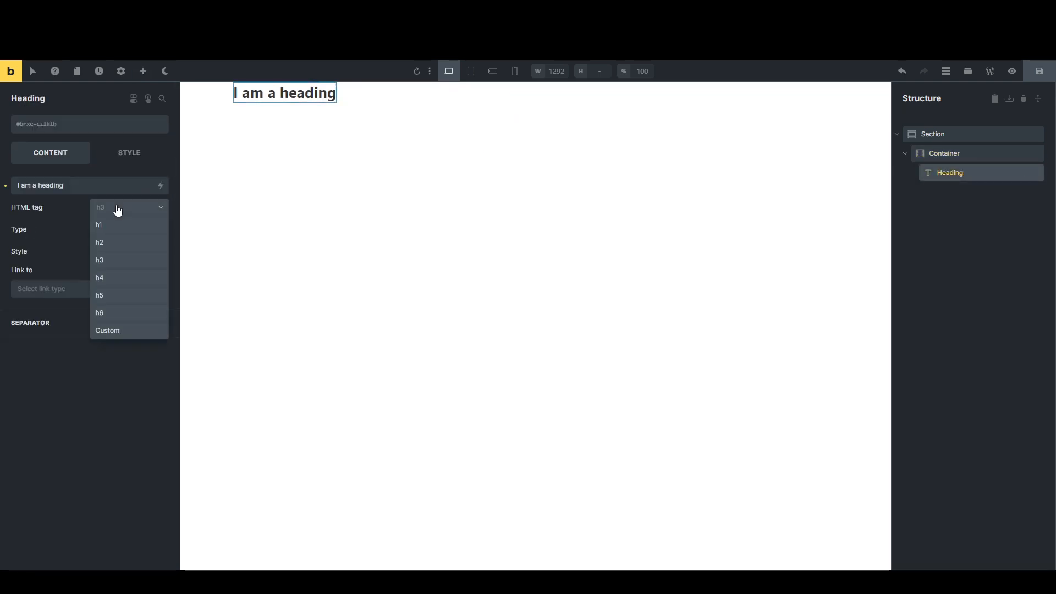
{"action": "left_click", "coordinate": [106, 225]}
{"action": "left_click", "coordinate": [1032, 76]}
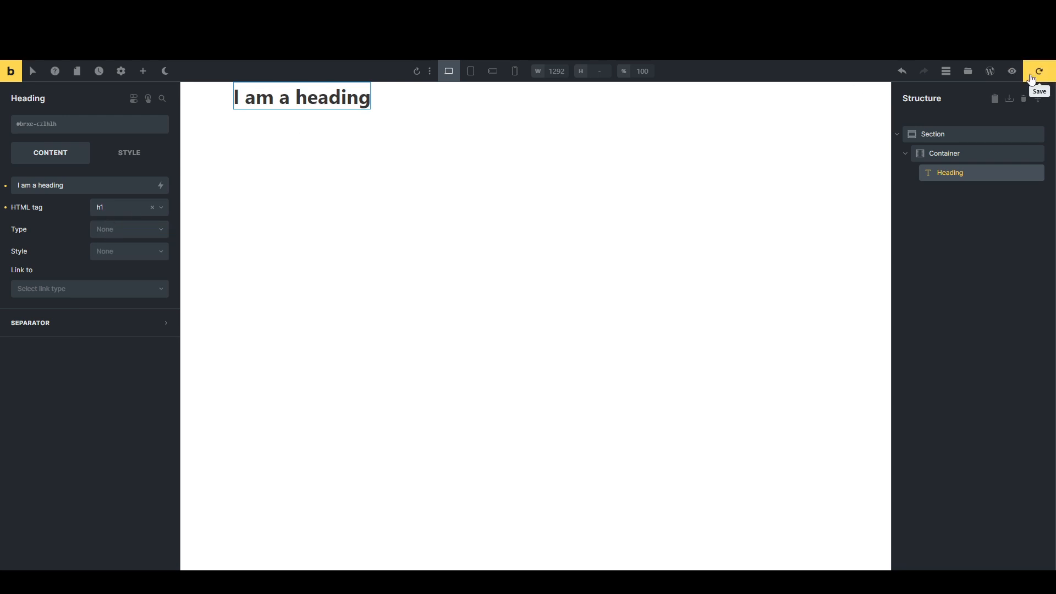
Step: Preview the saved page on the front end, inspect the h1 heading in the responsive view, and exit the builder's preview
{"action": "left_click", "coordinate": [1013, 76]}
{"action": "left_click", "coordinate": [992, 76]}
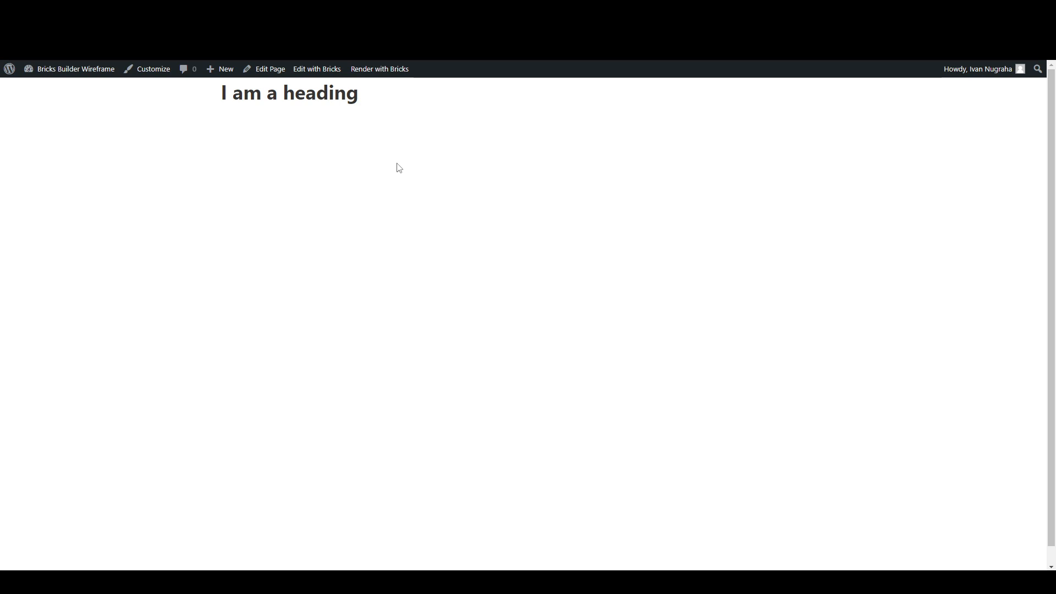
{"action": "key", "text": "ctrl+shift+c"}
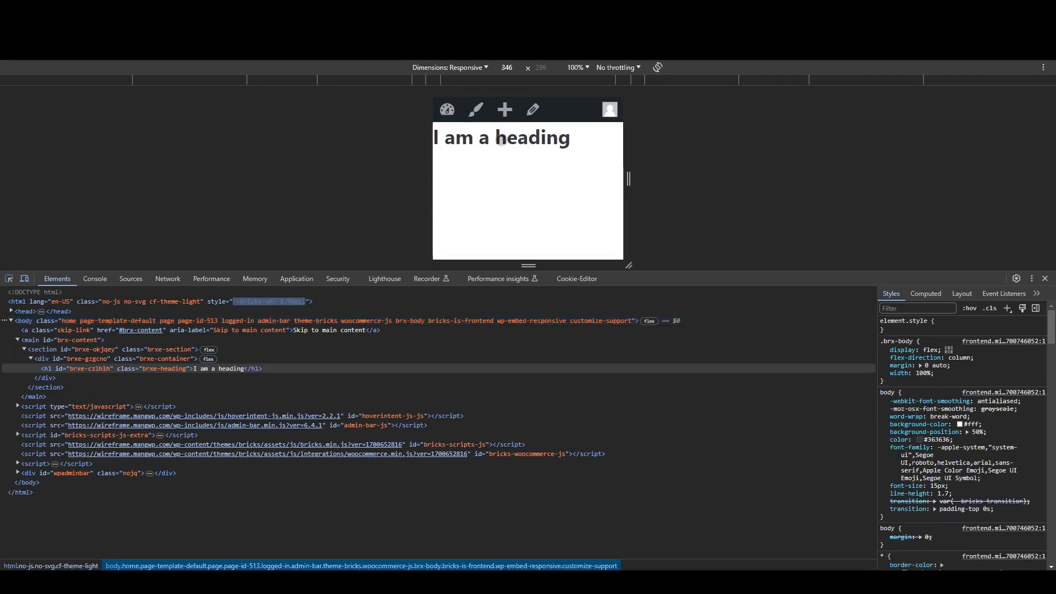
{"action": "left_click", "coordinate": [501, 137]}
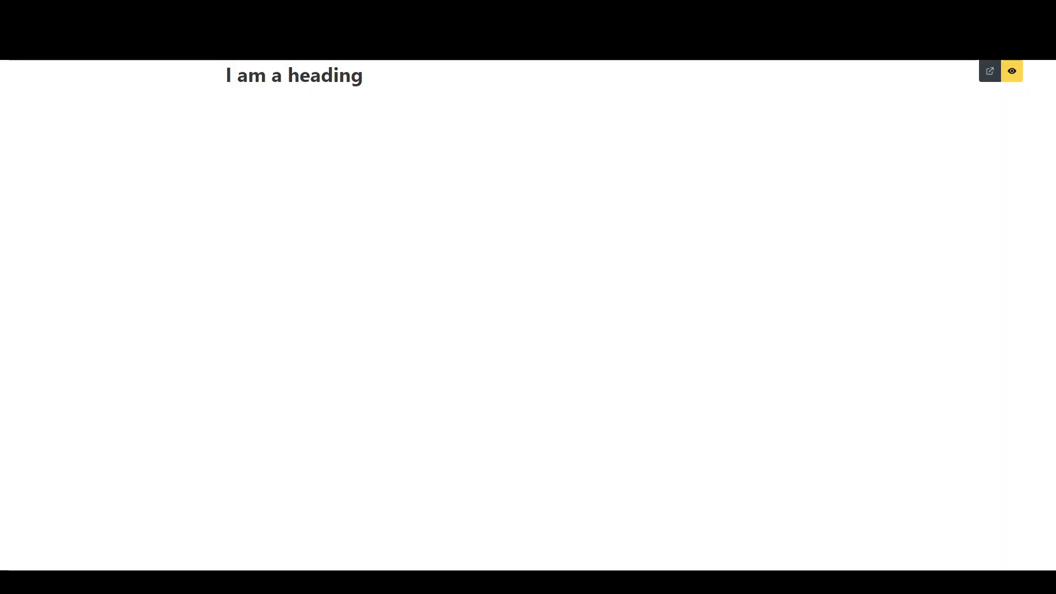
{"action": "left_click", "coordinate": [1012, 74]}
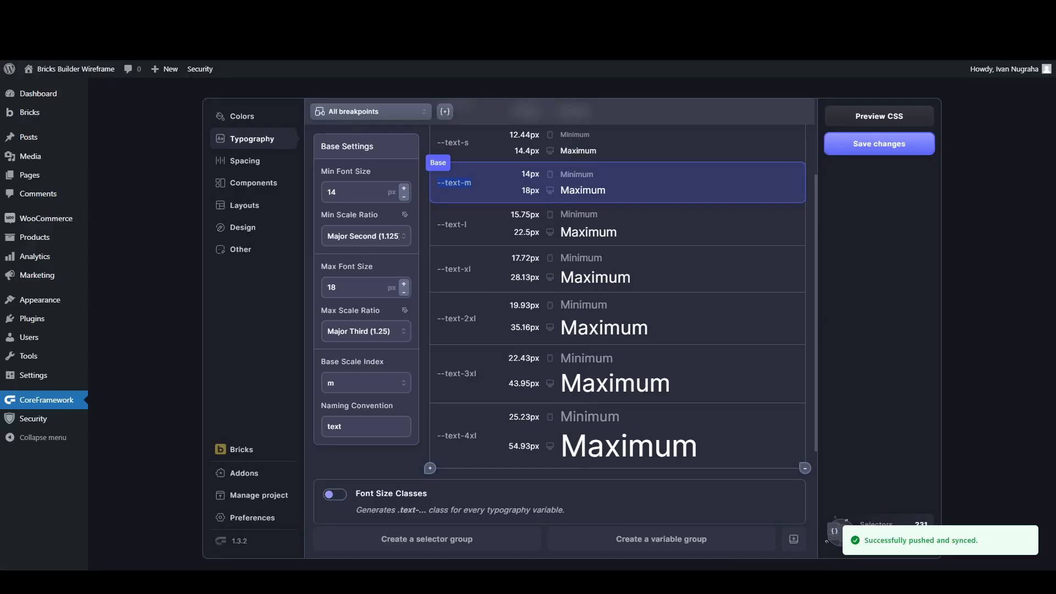
Step: Switch to Core Framework, review the minimum and maximum sizes in the typography scale, and pick out the --text-4xl variable
{"action": "scroll", "coordinate": [563, 219], "scroll_direction": "up", "scroll_amount": 2}
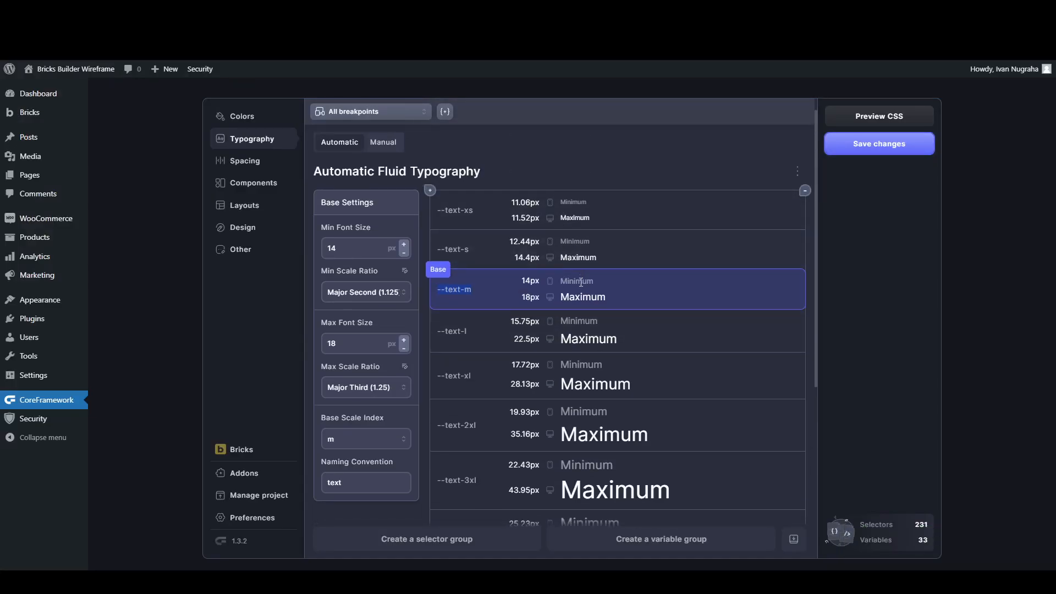
{"action": "scroll", "coordinate": [528, 265], "scroll_direction": "down", "scroll_amount": 2}
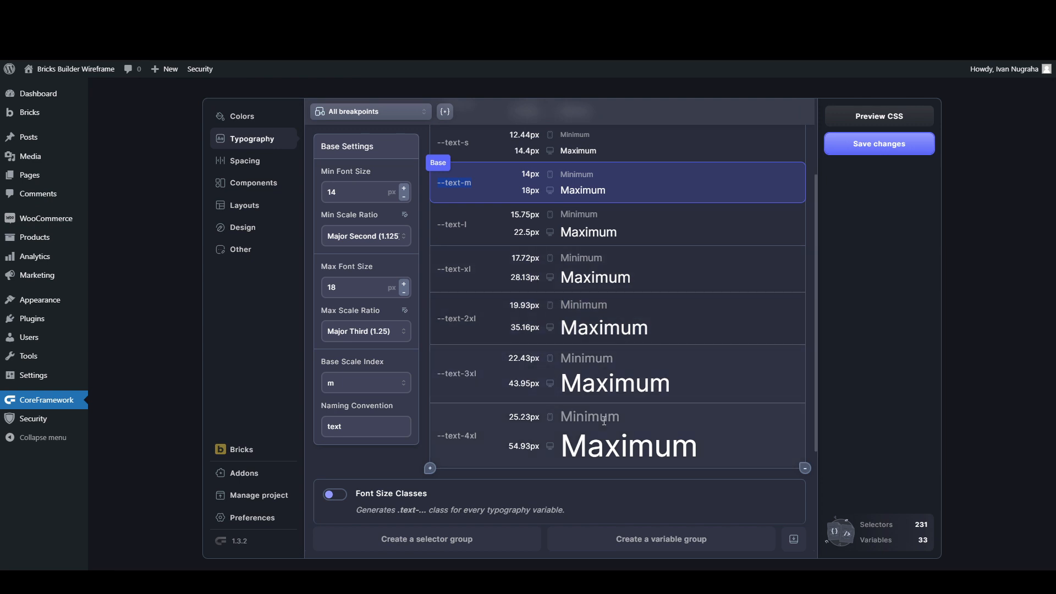
{"action": "left_click", "coordinate": [456, 436]}
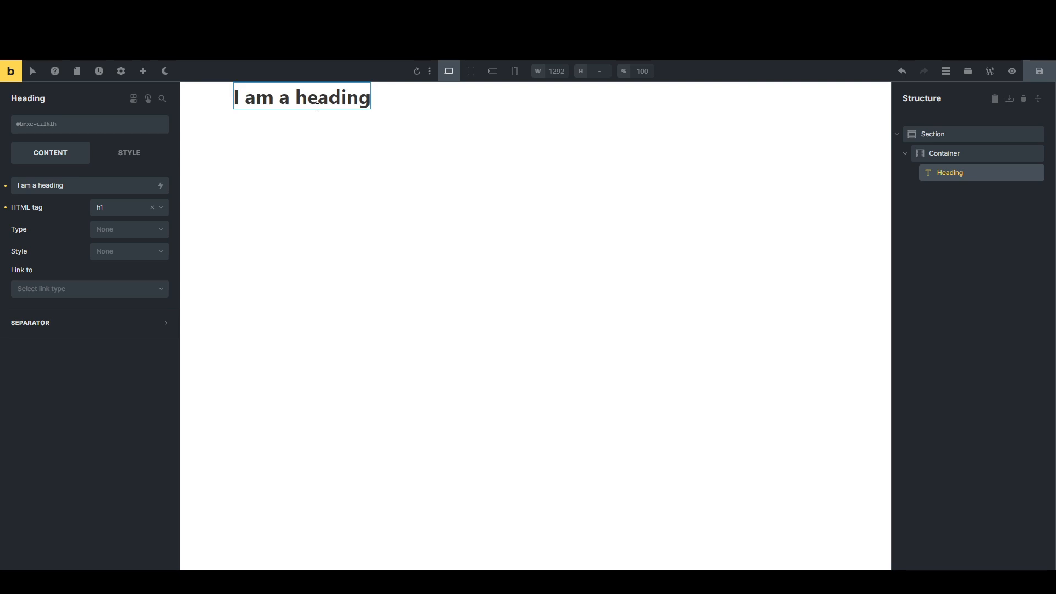
Step: In the Bricks builder, try the fluid size variables 2xl, 4xl, m and 3xl as the heading's font size
{"action": "left_click", "coordinate": [129, 154]}
{"action": "left_click", "coordinate": [96, 220]}
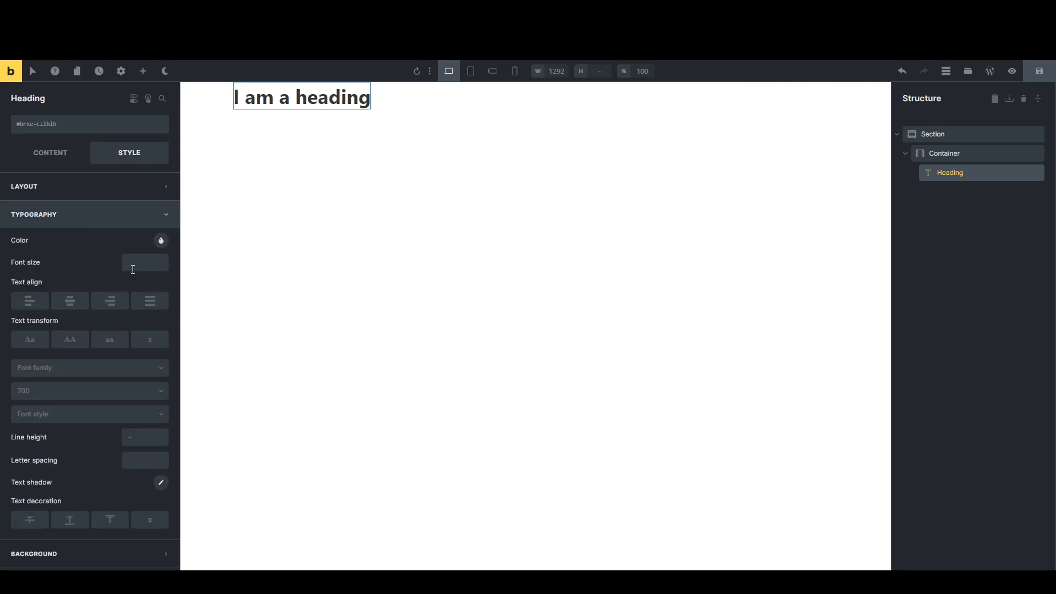
{"action": "left_click", "coordinate": [129, 265]}
{"action": "left_click", "coordinate": [150, 266]}
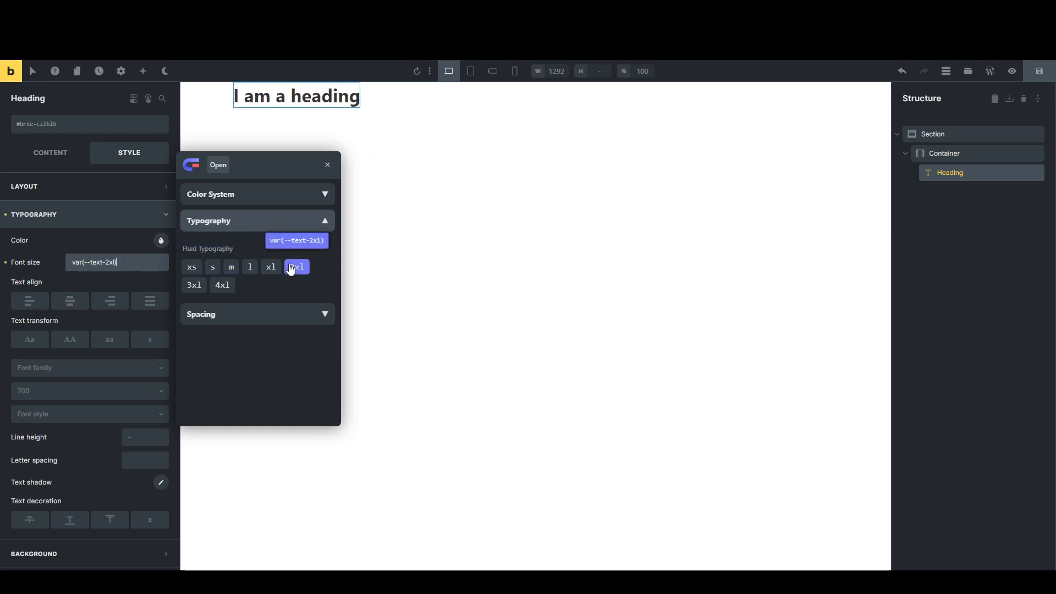
{"action": "left_click", "coordinate": [223, 287]}
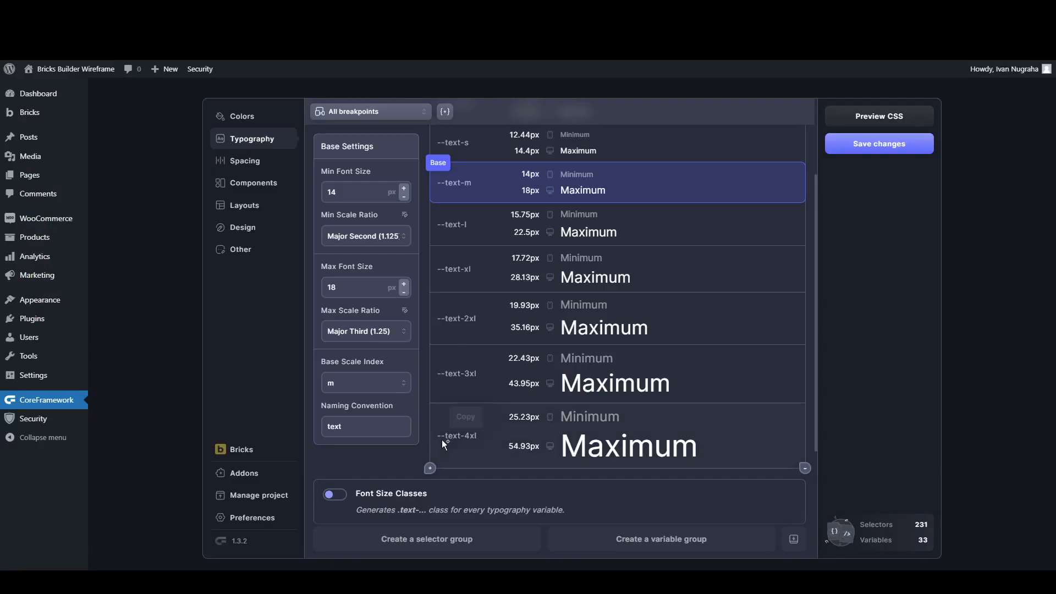
{"action": "scroll", "coordinate": [446, 437], "scroll_direction": "down", "scroll_amount": 1}
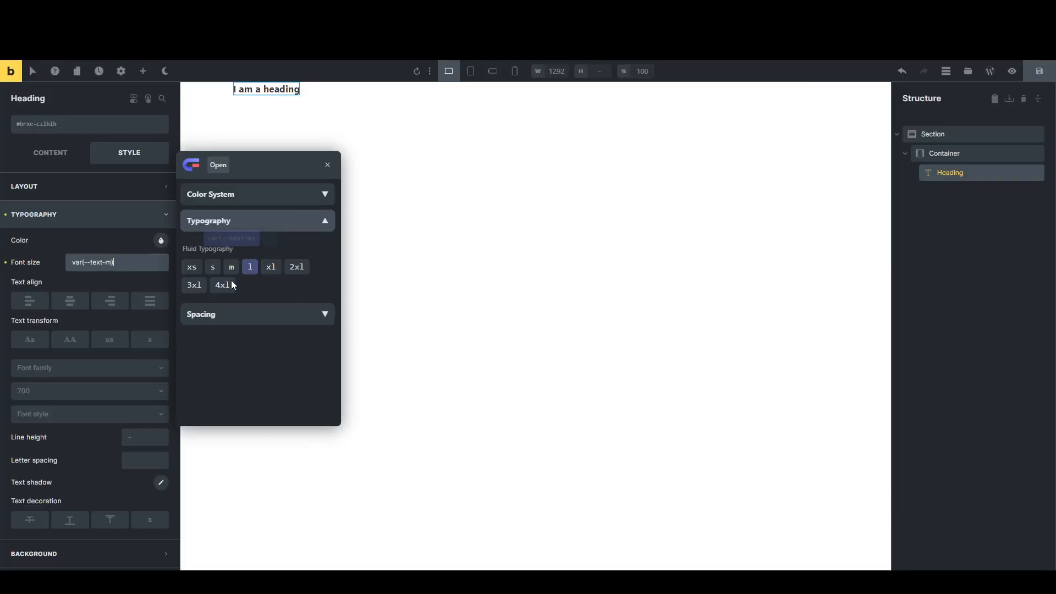
{"action": "left_click", "coordinate": [271, 267]}
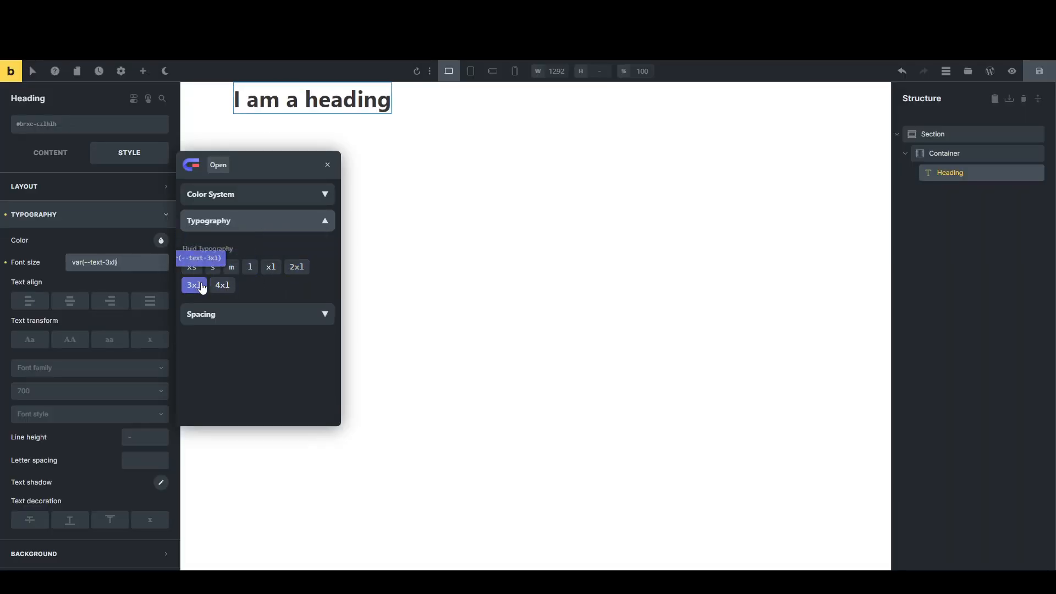
{"action": "left_click", "coordinate": [208, 270]}
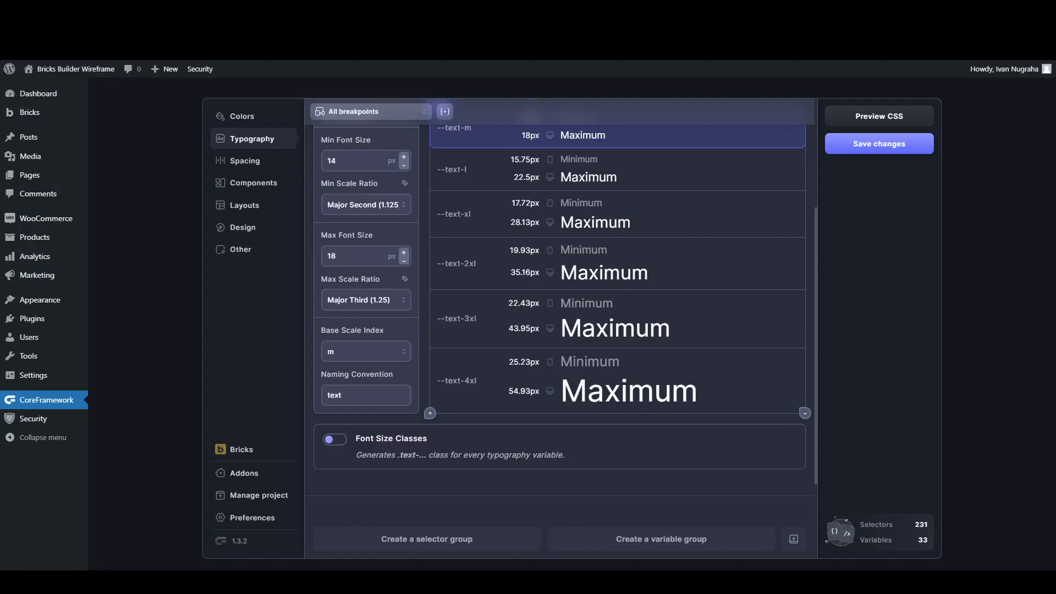
Step: In Core Framework, extend the typography scale with a larger --text-5xl size and save the changes
{"action": "scroll", "coordinate": [475, 432], "scroll_direction": "down", "scroll_amount": 2}
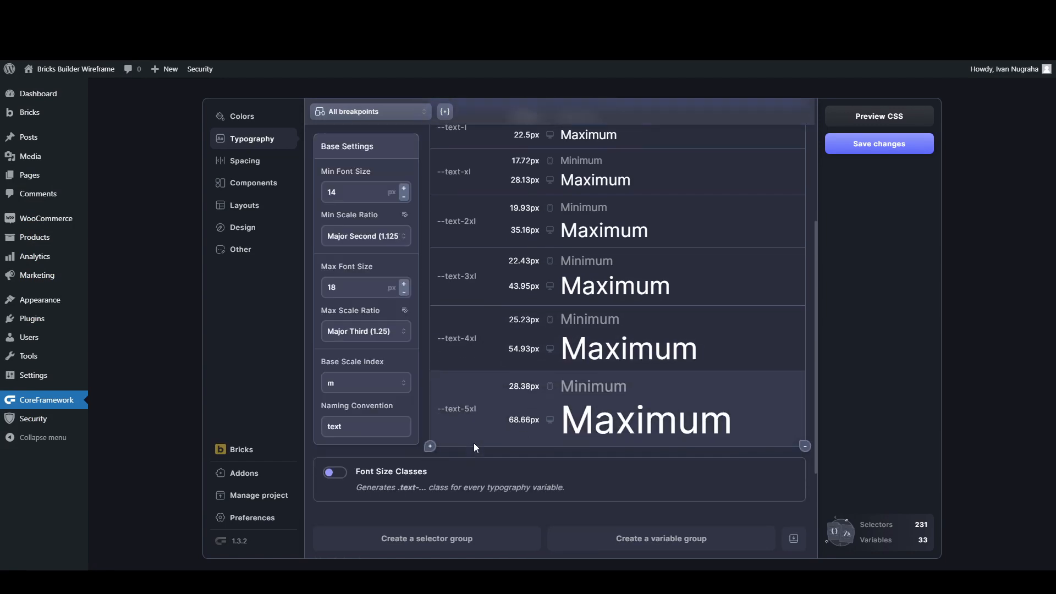
{"action": "left_click", "coordinate": [855, 149]}
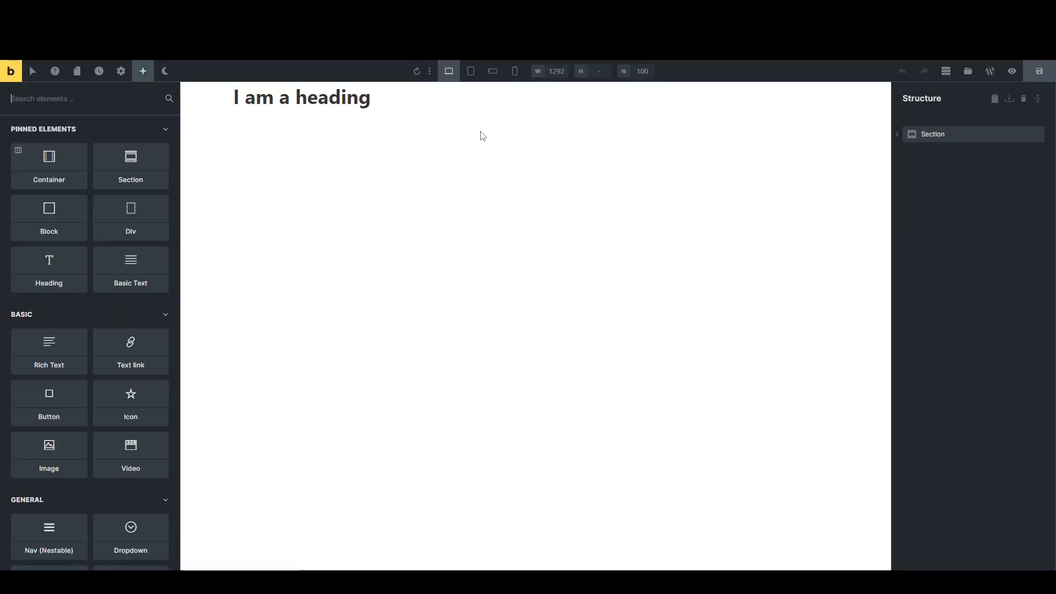
Step: Back in the Bricks builder, select the heading and try var(--text-5xl) as its font size
{"action": "left_click", "coordinate": [308, 98]}
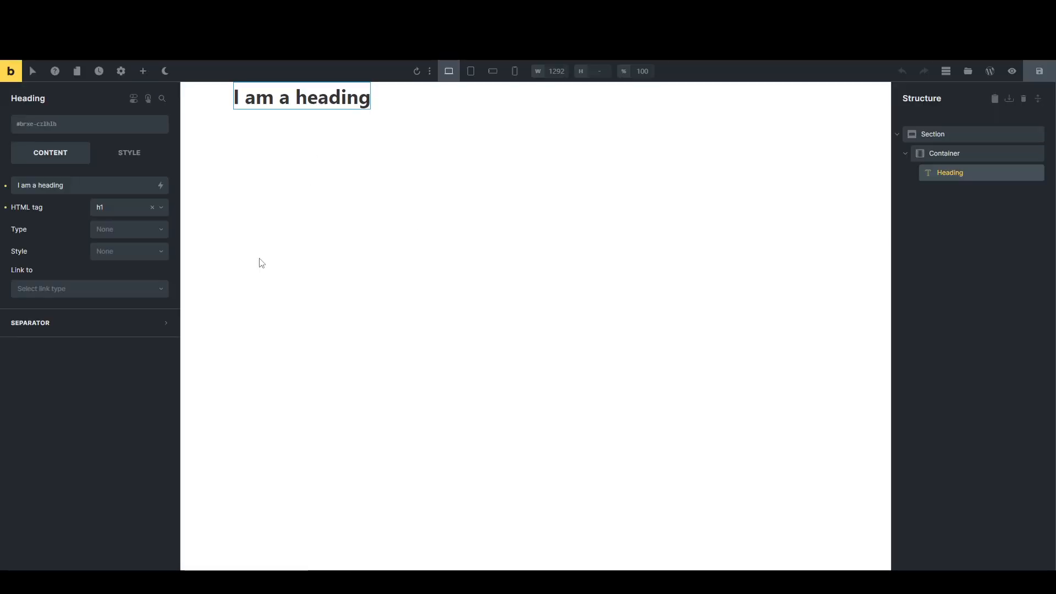
{"action": "left_click", "coordinate": [122, 159]}
{"action": "left_click", "coordinate": [91, 214]}
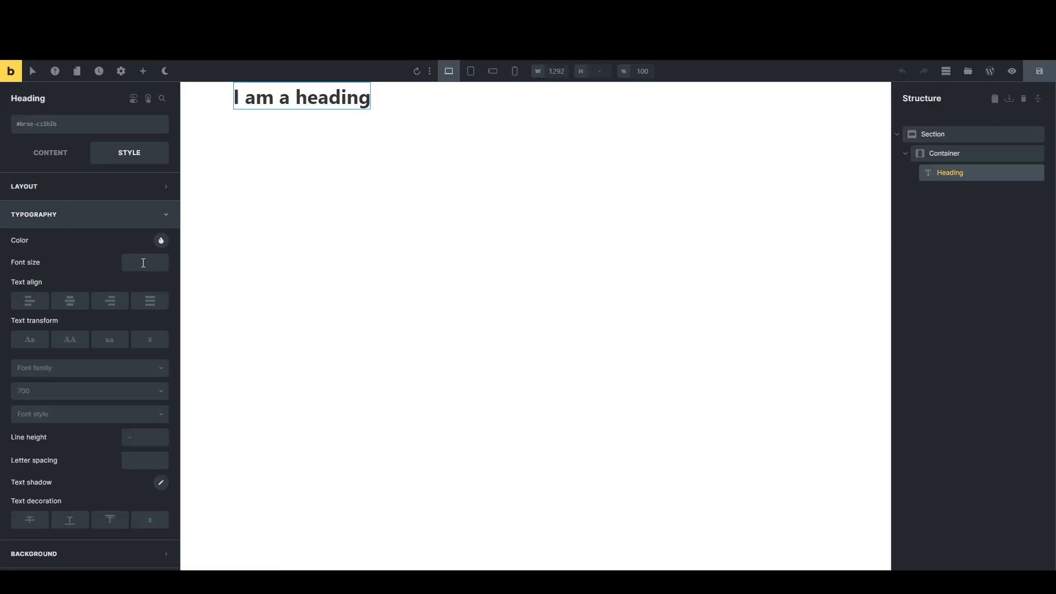
{"action": "left_click", "coordinate": [143, 263]}
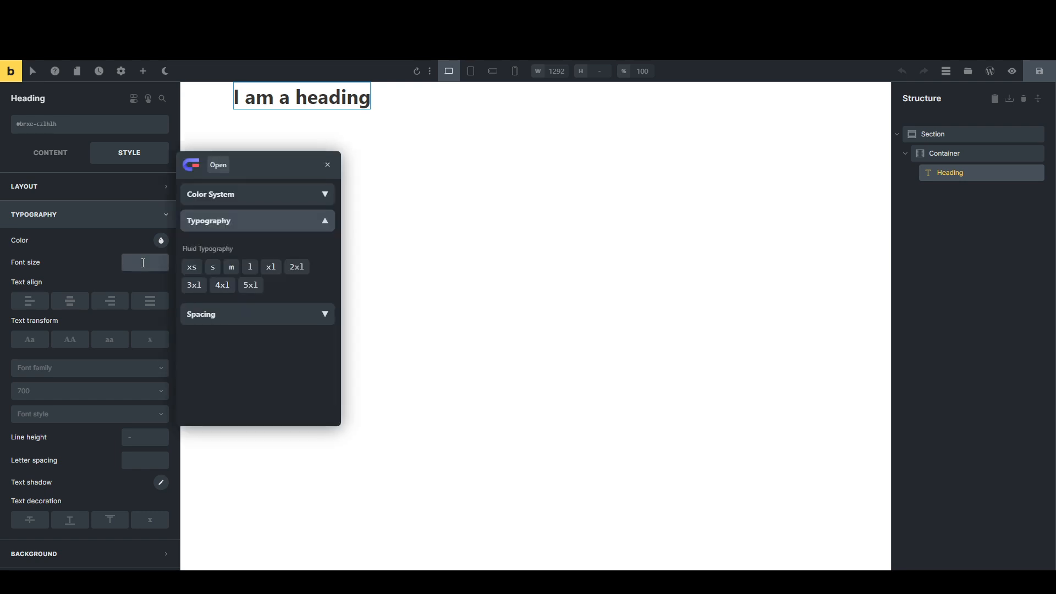
{"action": "left_click", "coordinate": [250, 285]}
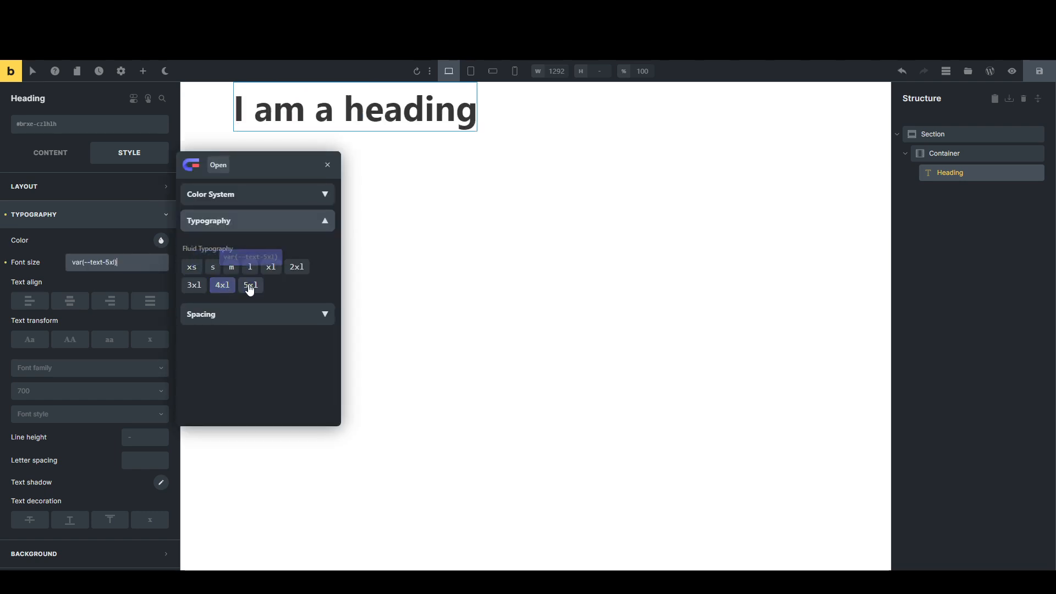
{"action": "left_click", "coordinate": [248, 286]}
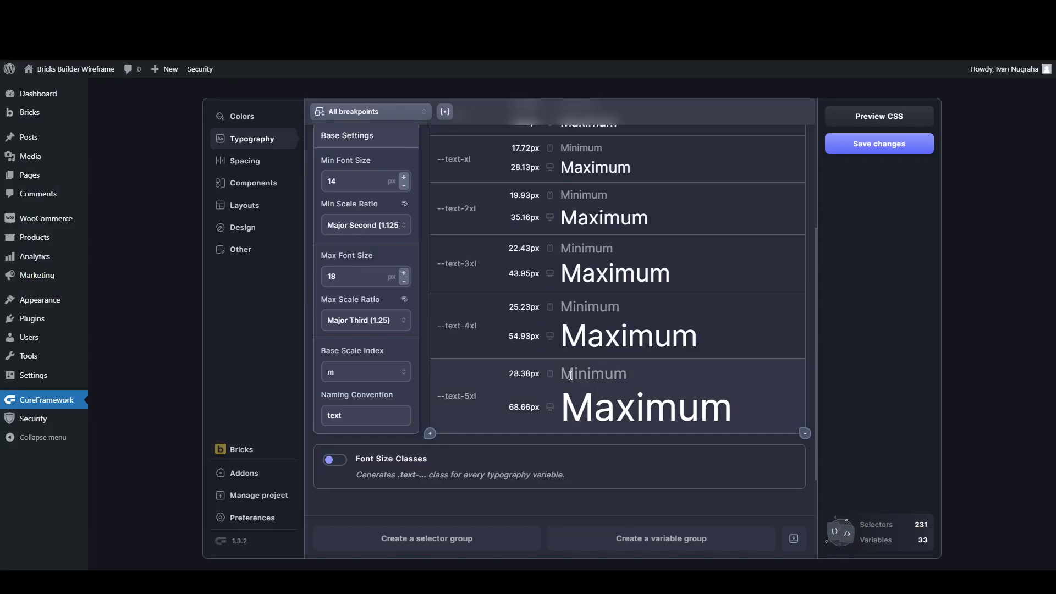
Step: Set the heading's font size to var(--text-4xl) and save the page
{"action": "scroll", "coordinate": [570, 376], "scroll_direction": "down", "scroll_amount": 2}
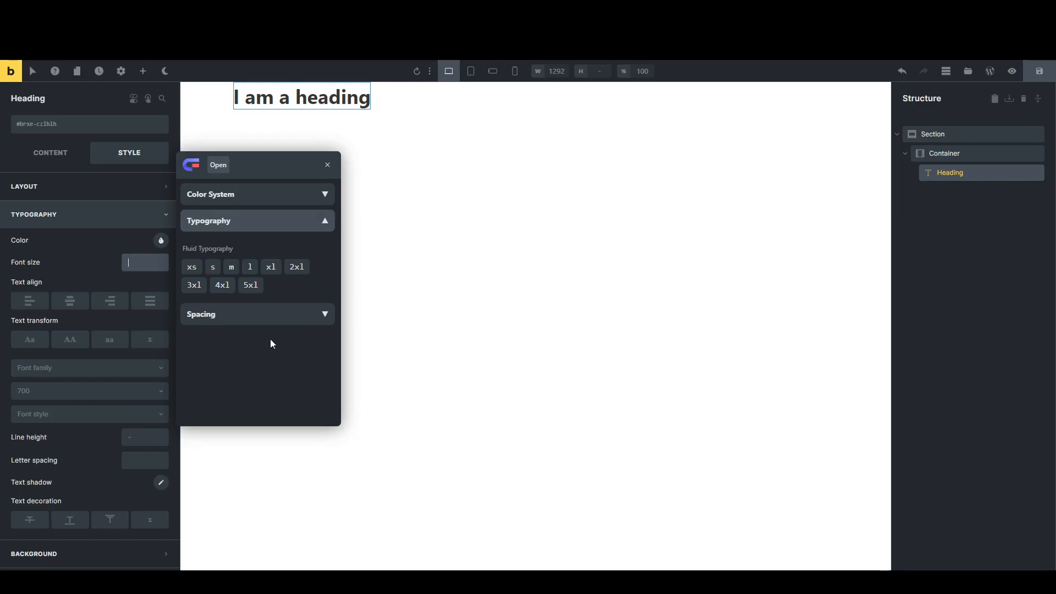
{"action": "left_click", "coordinate": [222, 285]}
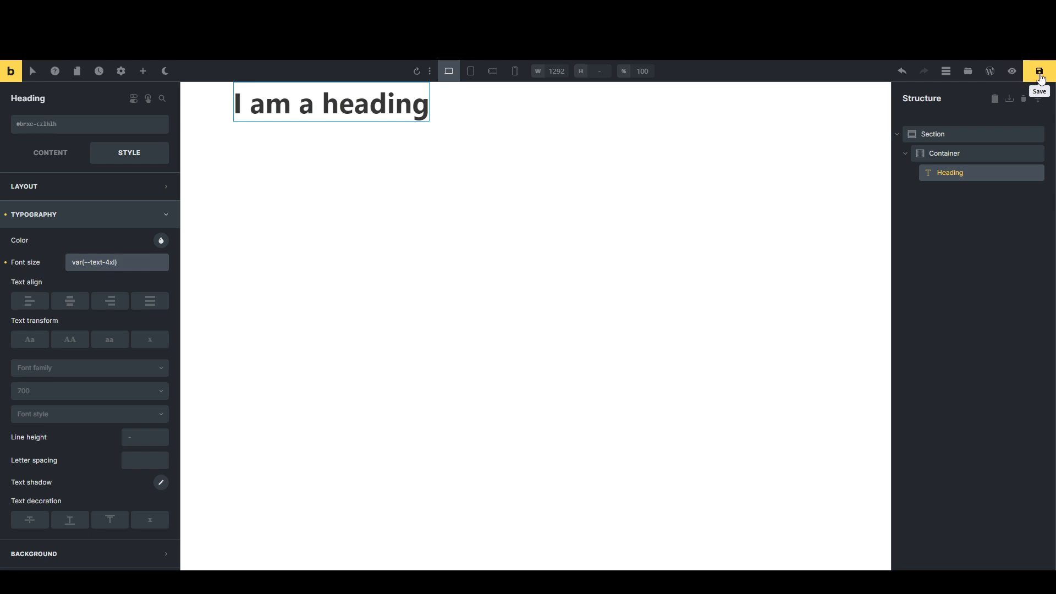
{"action": "left_click", "coordinate": [1040, 79]}
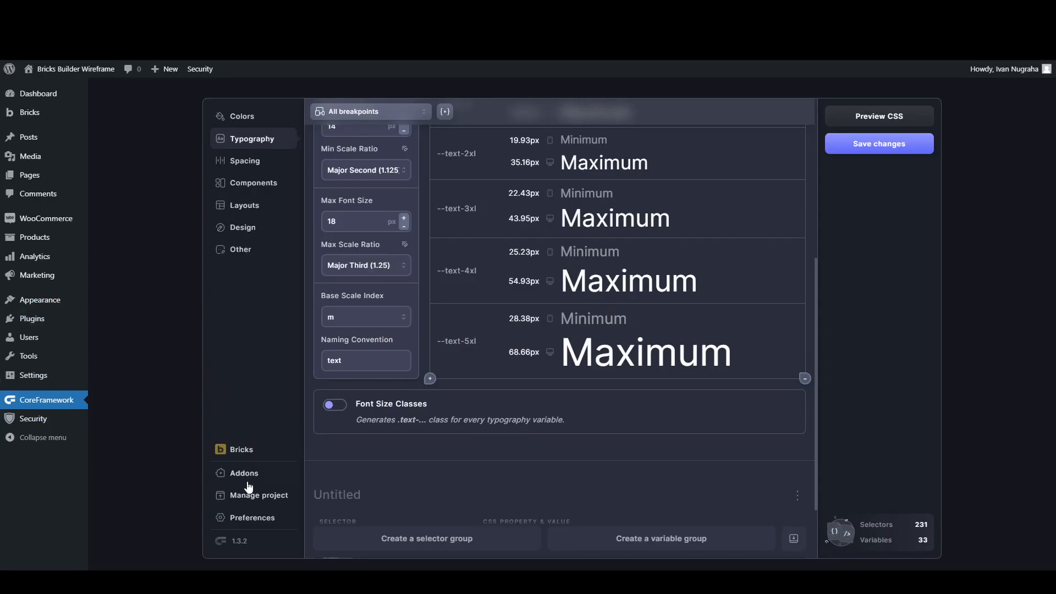
Step: Open Core Framework's project preferences and narrow the front-end page's responsive preview to 324 px wide
{"action": "left_click", "coordinate": [242, 517]}
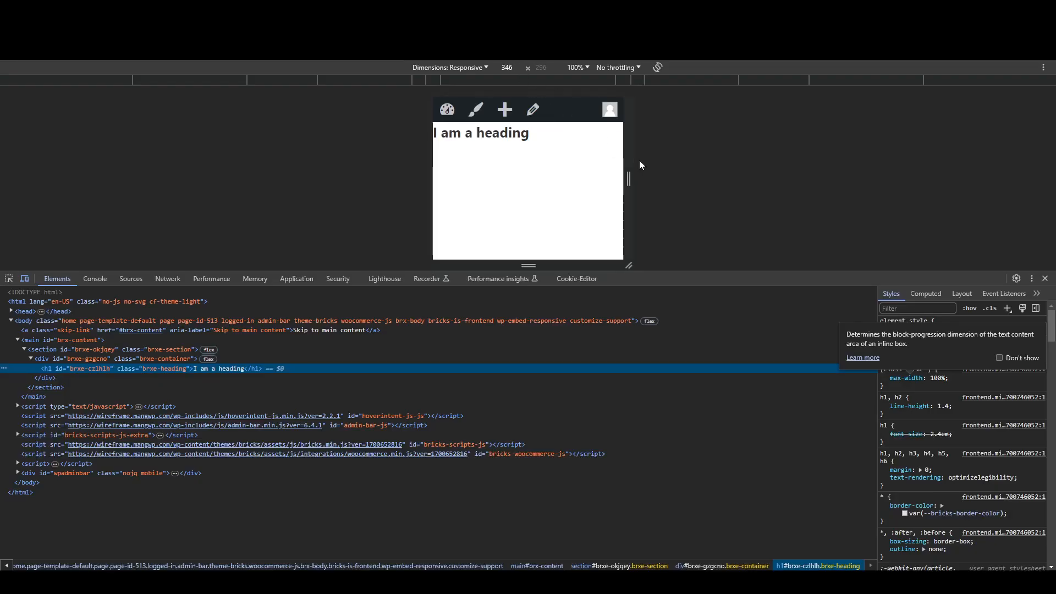
{"action": "left_click_drag", "start_coordinate": [630, 160], "coordinate": [623, 160]}
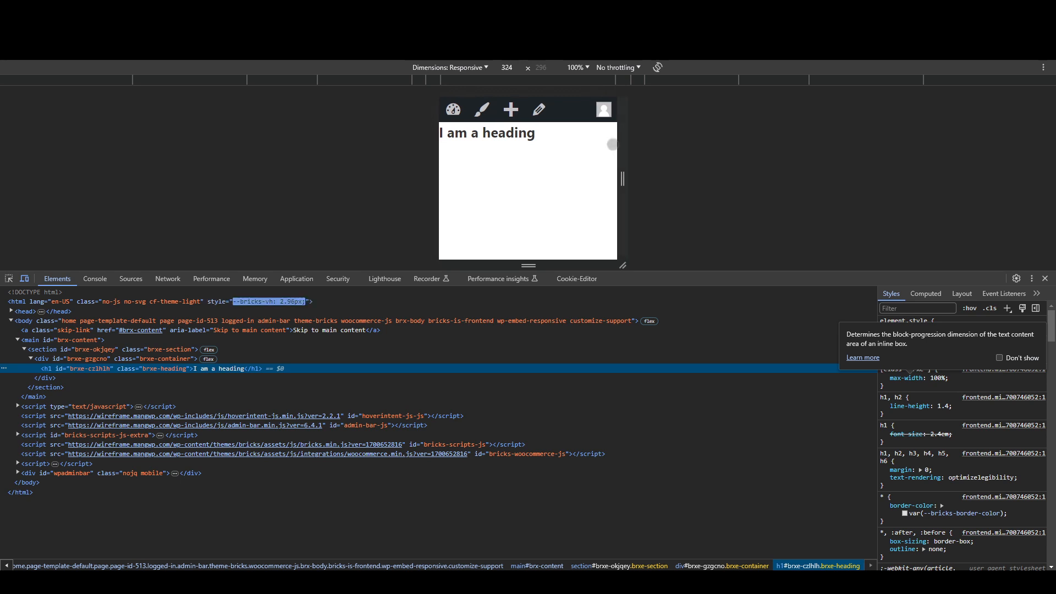
{"action": "left_click", "coordinate": [514, 68]}
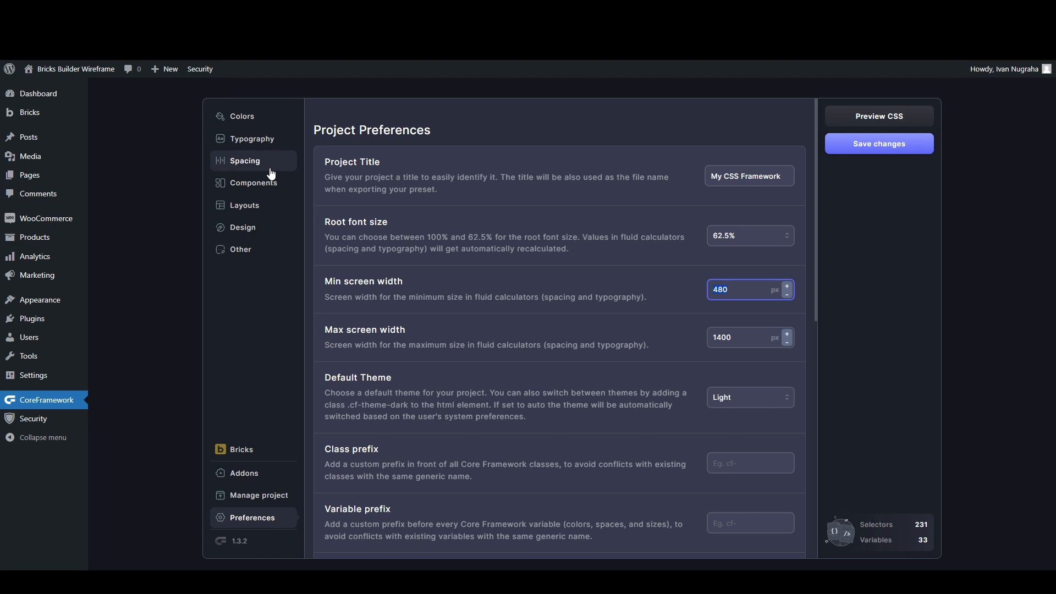
Step: Return to Core Framework's typography settings and look up the --text-4xl minimum size in the scale
{"action": "left_click", "coordinate": [269, 163]}
{"action": "left_click", "coordinate": [242, 138]}
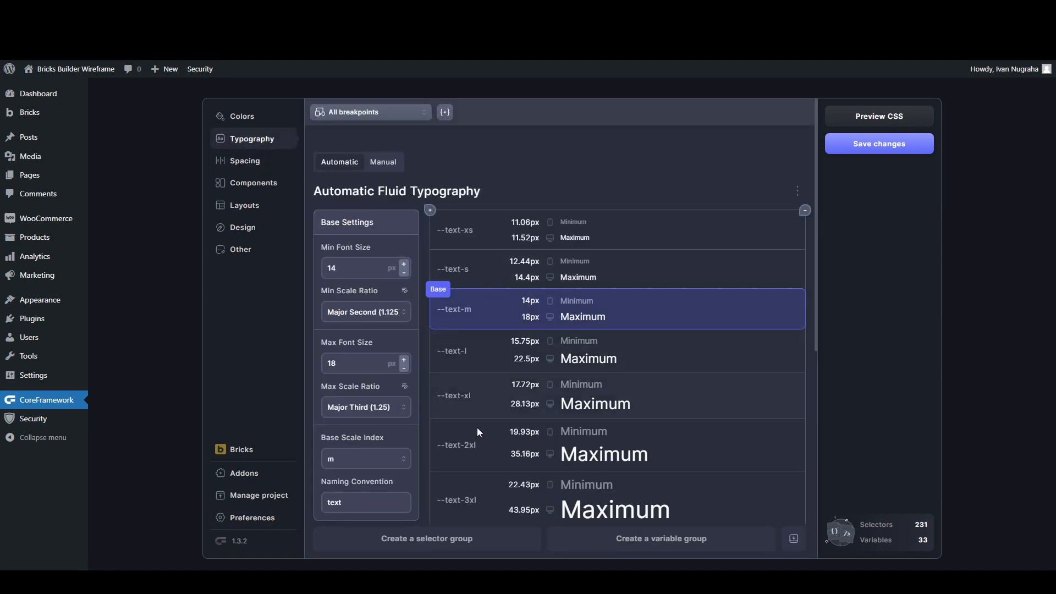
{"action": "scroll", "coordinate": [495, 465], "scroll_direction": "down", "scroll_amount": 2}
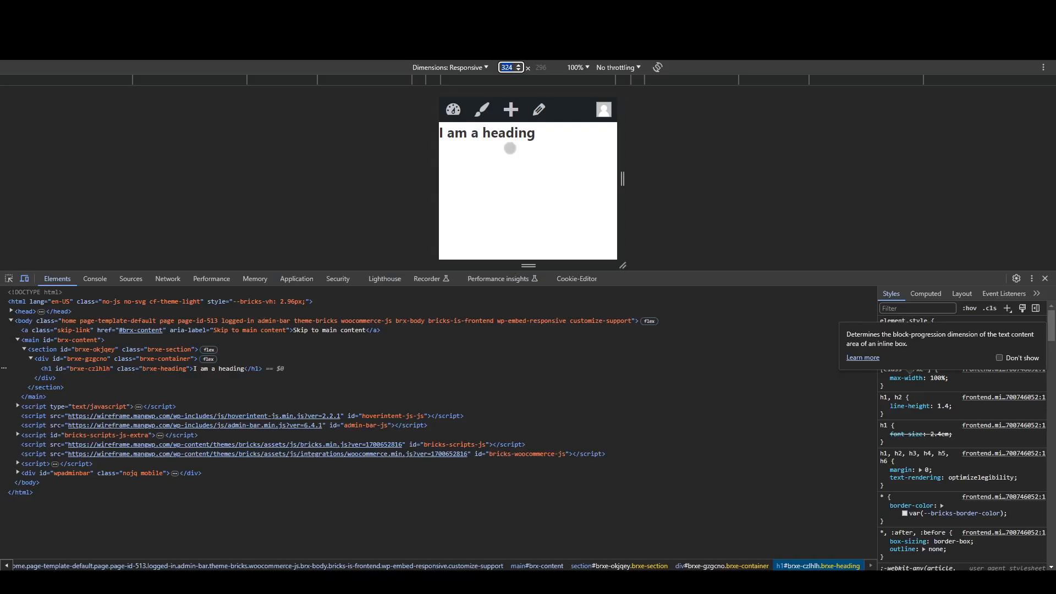
Step: Inspect the h1 heading's rendered font size in the 324 px wide responsive preview
{"action": "triple_click", "coordinate": [517, 142]}
{"action": "mouse_move", "coordinate": [514, 136]}
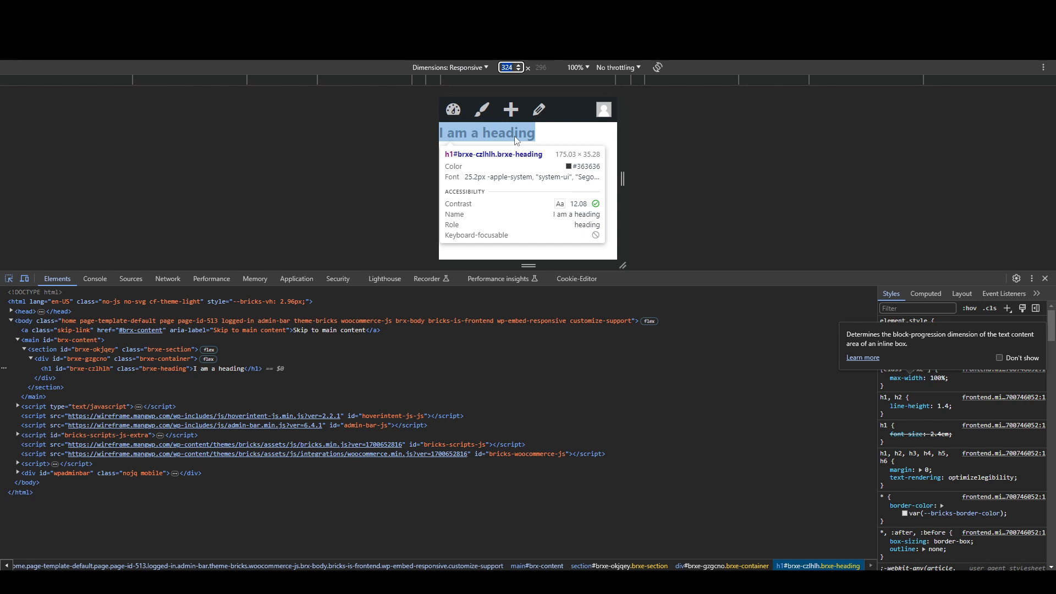
{"action": "left_click", "coordinate": [515, 138]}
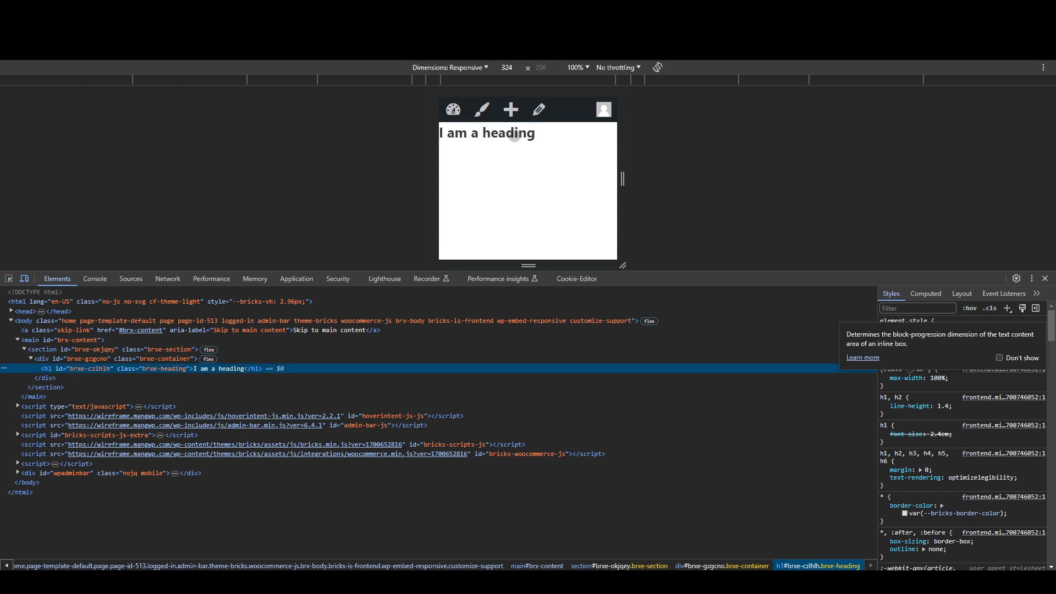
Step: Widen the responsive preview to 410 px and 480 px, inspecting the heading's font size along the way
{"action": "left_click_drag", "start_coordinate": [622, 178], "coordinate": [643, 178]}
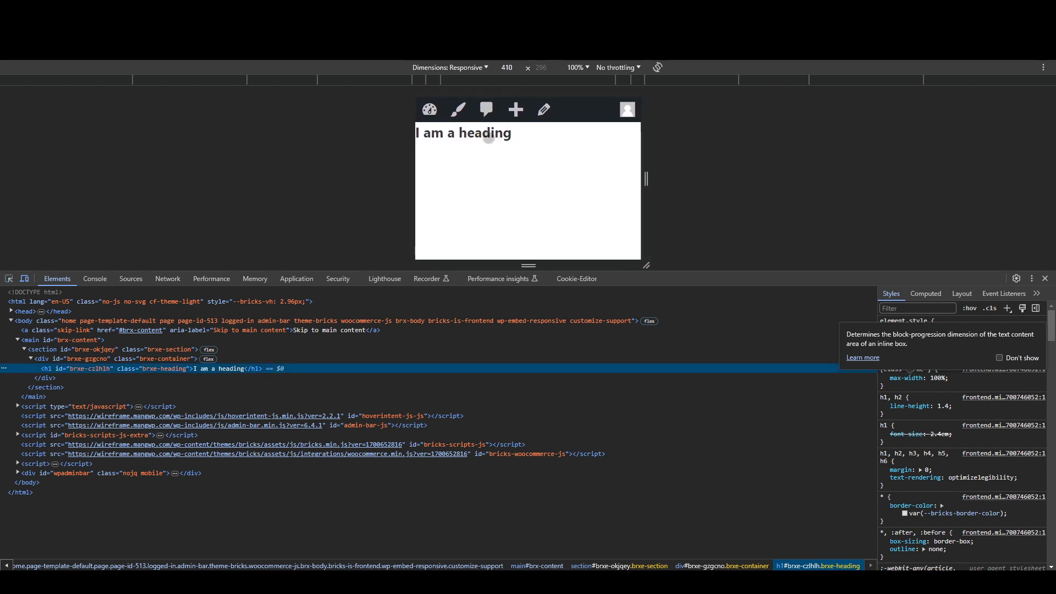
{"action": "key", "text": "ctrl+shift+c"}
{"action": "left_click", "coordinate": [491, 135]}
{"action": "left_click_drag", "start_coordinate": [641, 170], "coordinate": [660, 169]}
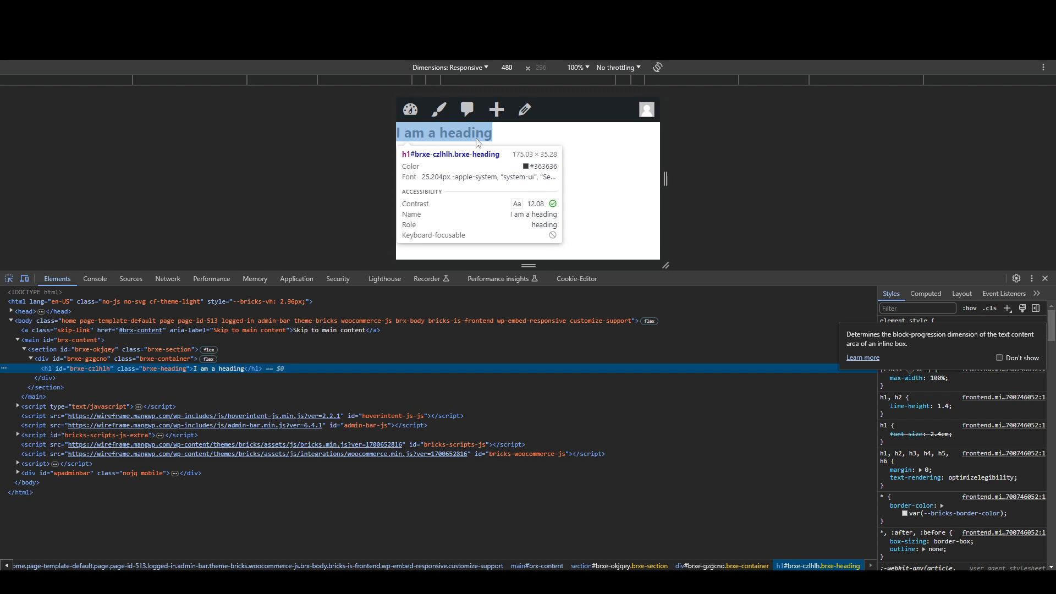
Step: Widen the front-end page's responsive preview to 604 px and inspect the heading's rendered font size
{"action": "left_click_drag", "start_coordinate": [666, 166], "coordinate": [700, 166]}
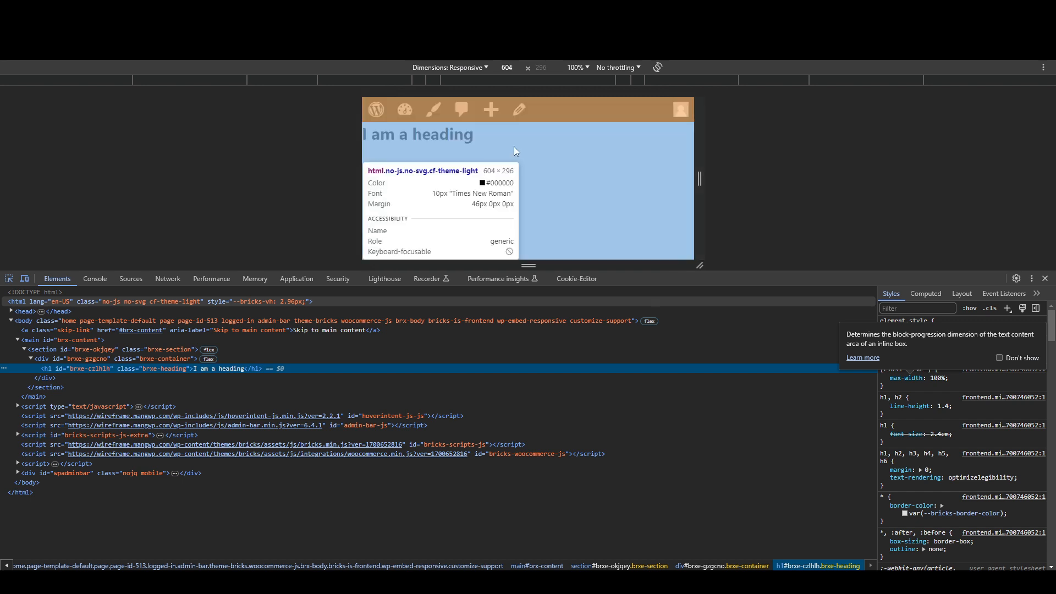
{"action": "left_click", "coordinate": [448, 141]}
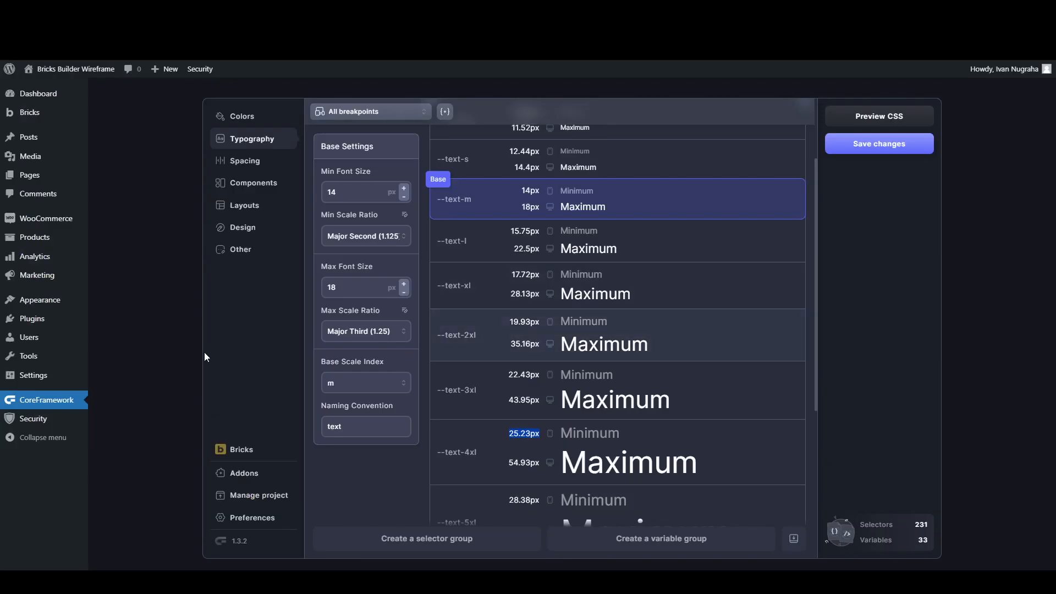
Step: Look up the max screen width in Core Framework's project preferences and widen the responsive preview to 1400 px
{"action": "left_click", "coordinate": [254, 521]}
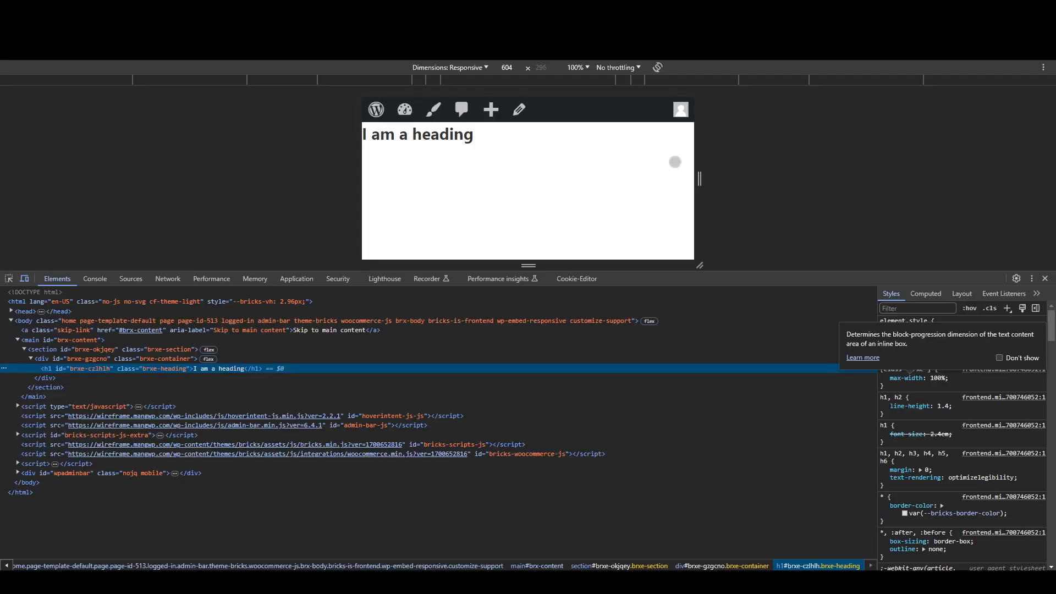
{"action": "left_click_drag", "start_coordinate": [697, 165], "coordinate": [918, 174]}
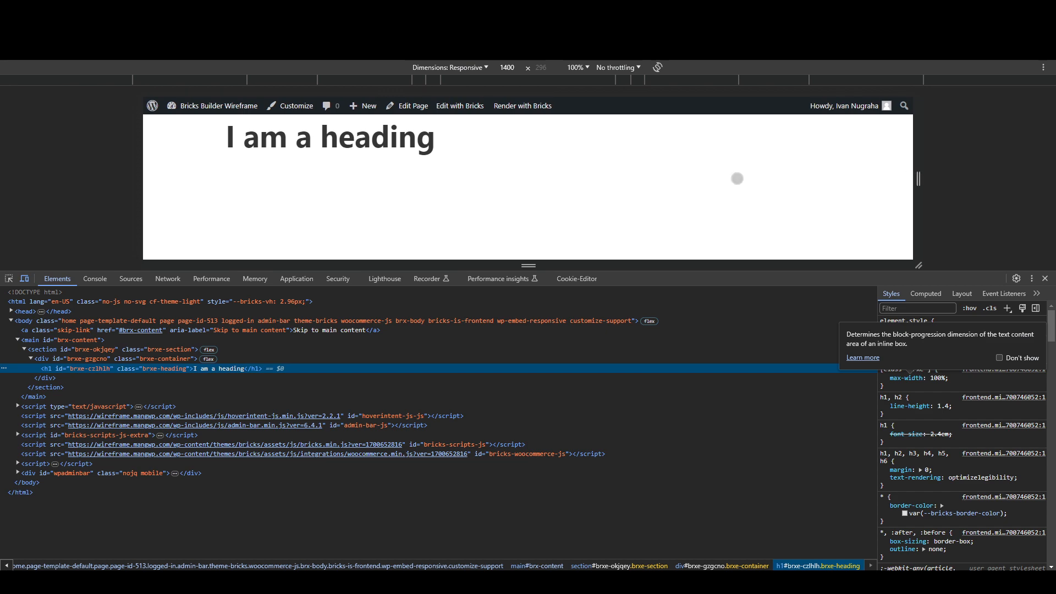
{"action": "triple_click", "coordinate": [404, 166]}
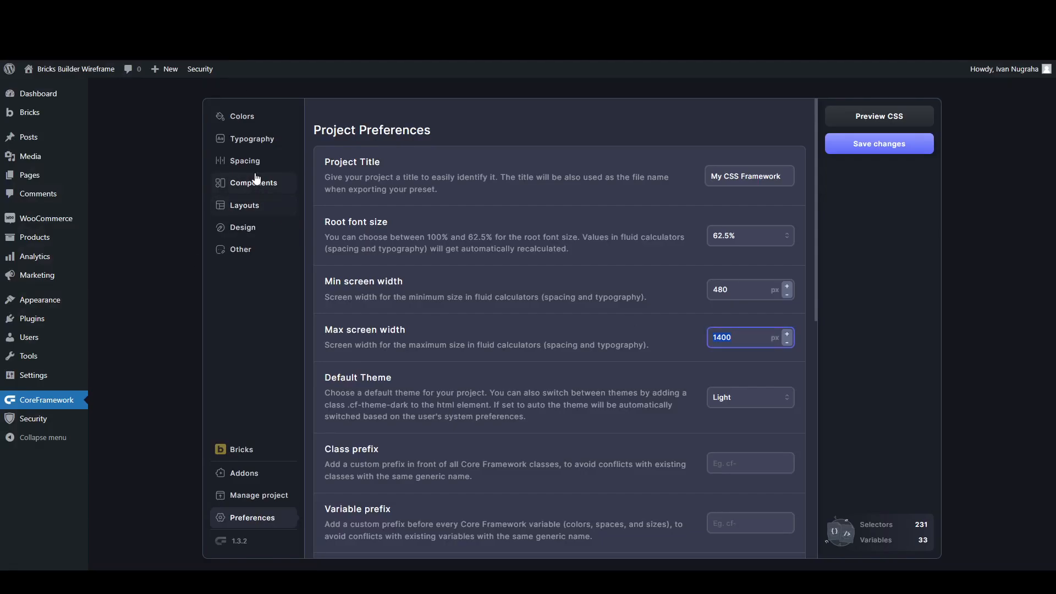
Step: Return to Core Framework's typography settings and look up the --text-4xl maximum size in the scale
{"action": "left_click", "coordinate": [253, 165]}
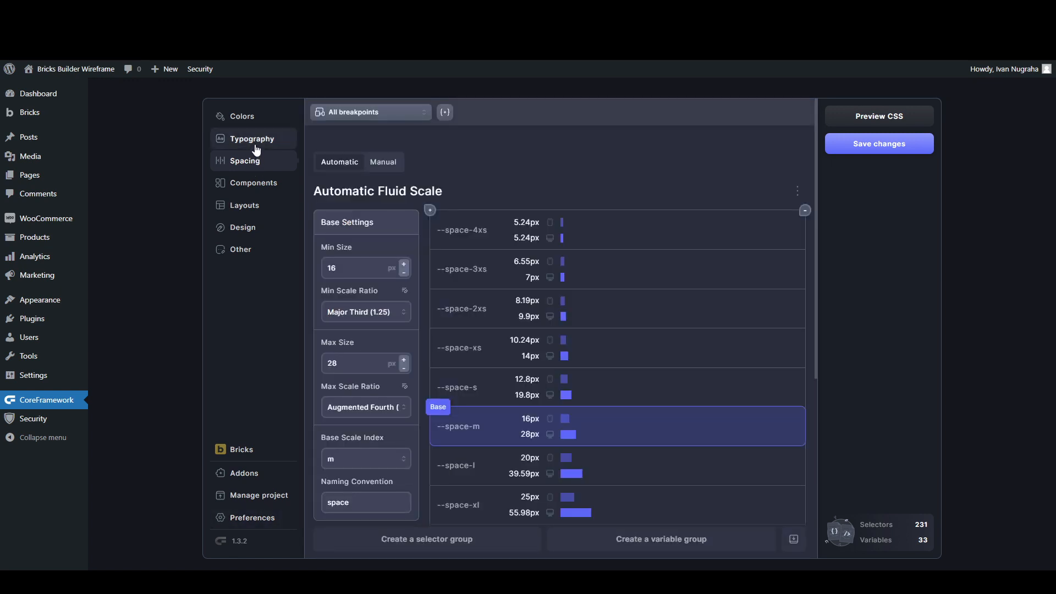
{"action": "left_click", "coordinate": [253, 144]}
{"action": "scroll", "coordinate": [493, 473], "scroll_direction": "down", "scroll_amount": 1}
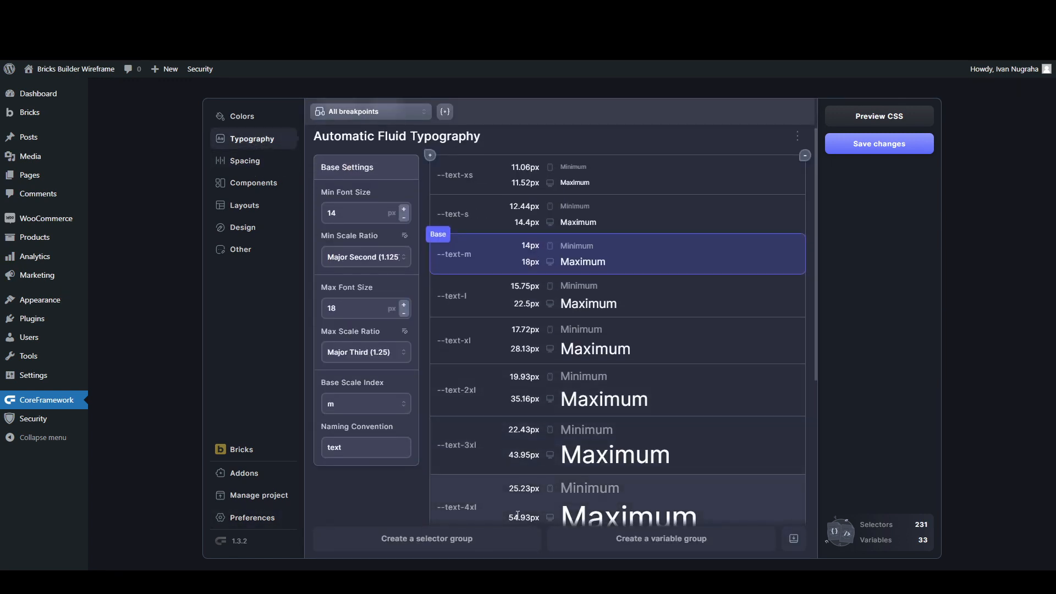
{"action": "scroll", "coordinate": [517, 517], "scroll_direction": "down", "scroll_amount": 1}
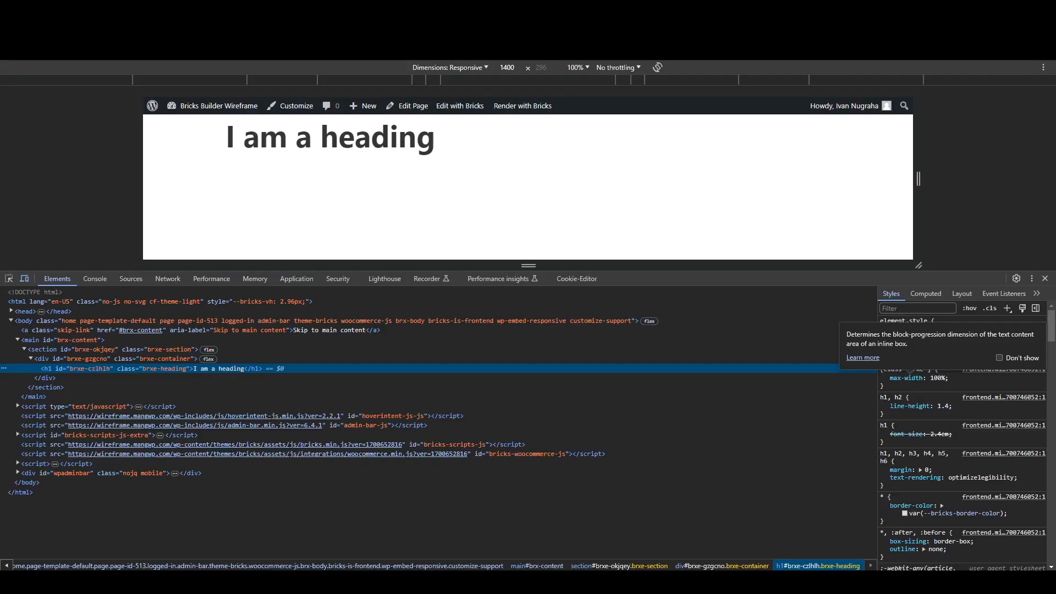
Step: Inspect the heading's font size in the 1400 px preview, then resize the preview to 1500 px and back to 1354 px
{"action": "mouse_move", "coordinate": [409, 141]}
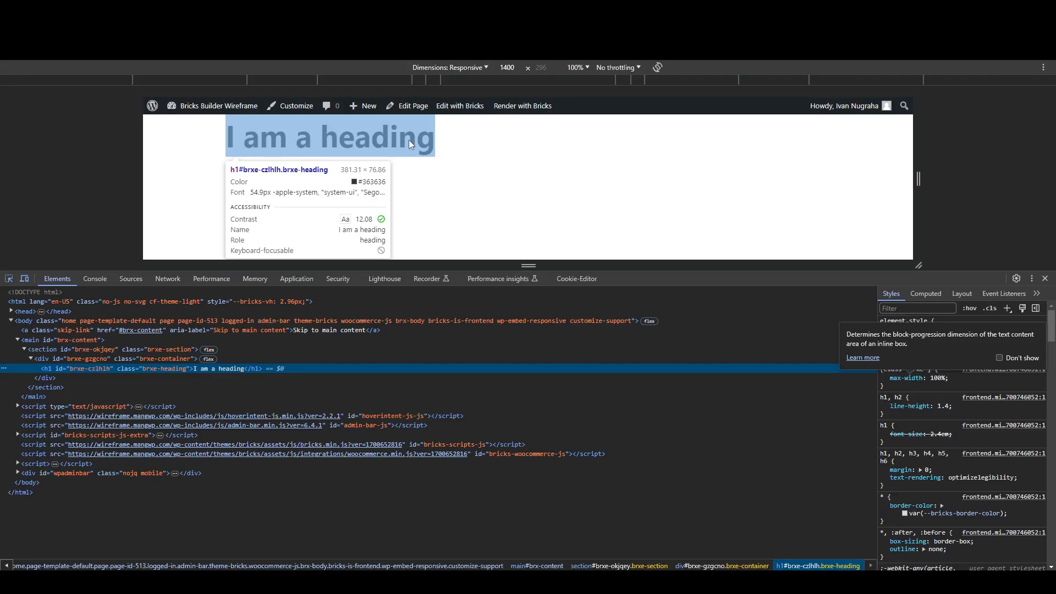
{"action": "left_click", "coordinate": [407, 139]}
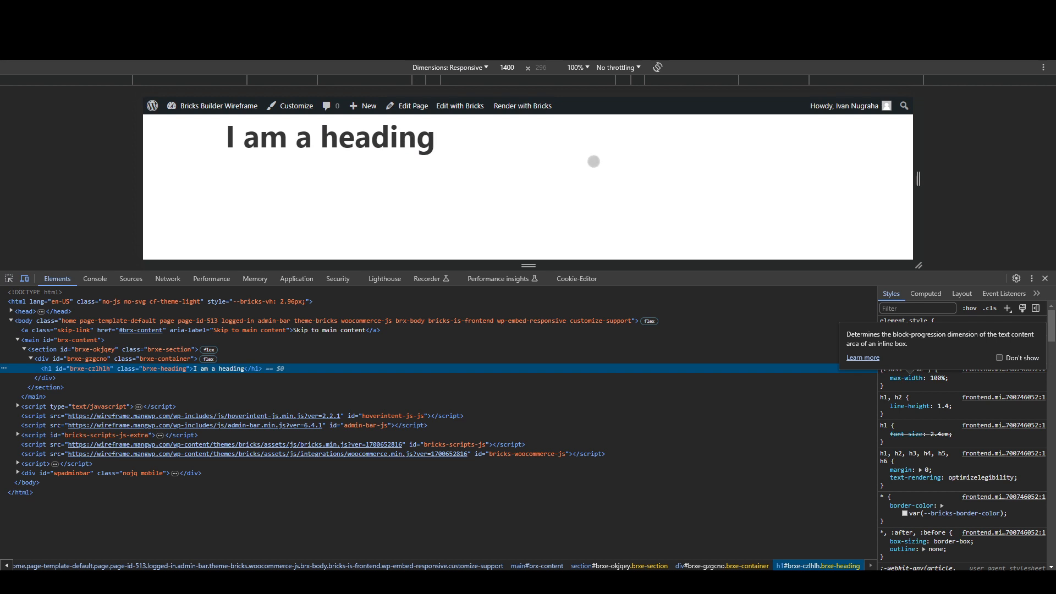
{"action": "left_click_drag", "start_coordinate": [917, 214], "coordinate": [943, 215]}
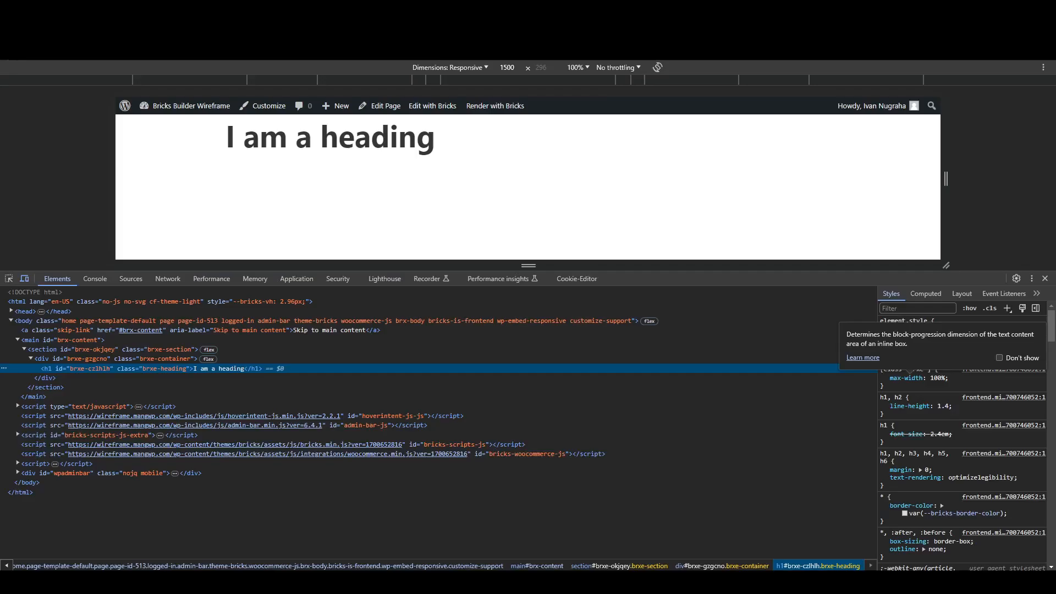
{"action": "left_click_drag", "start_coordinate": [937, 233], "coordinate": [895, 215]}
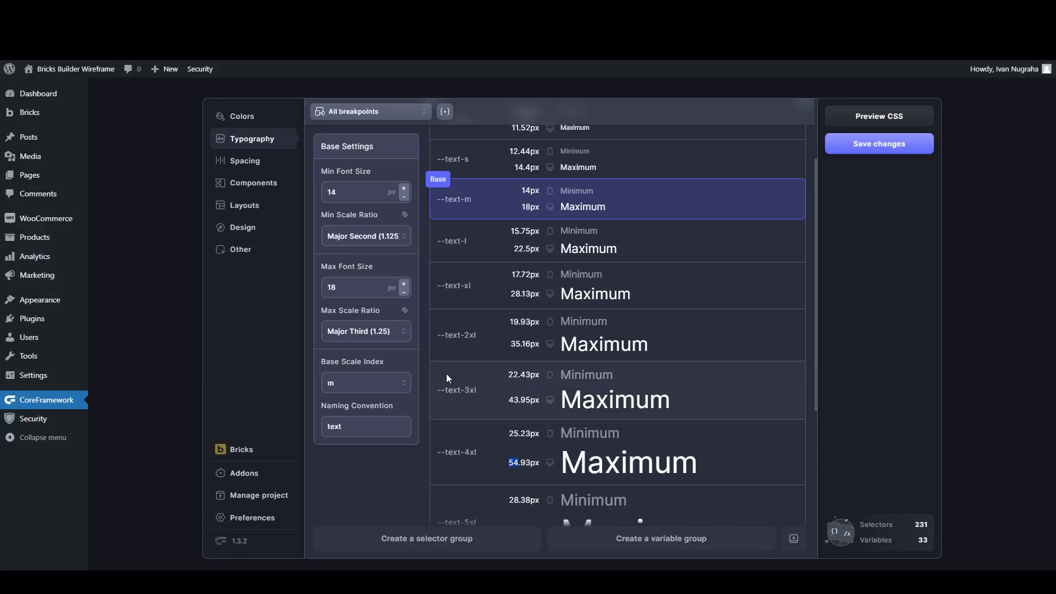
Step: Switch to the Bricks builder, clear the heading's font size value and save the page
{"action": "scroll", "coordinate": [447, 374], "scroll_direction": "down", "scroll_amount": 5}
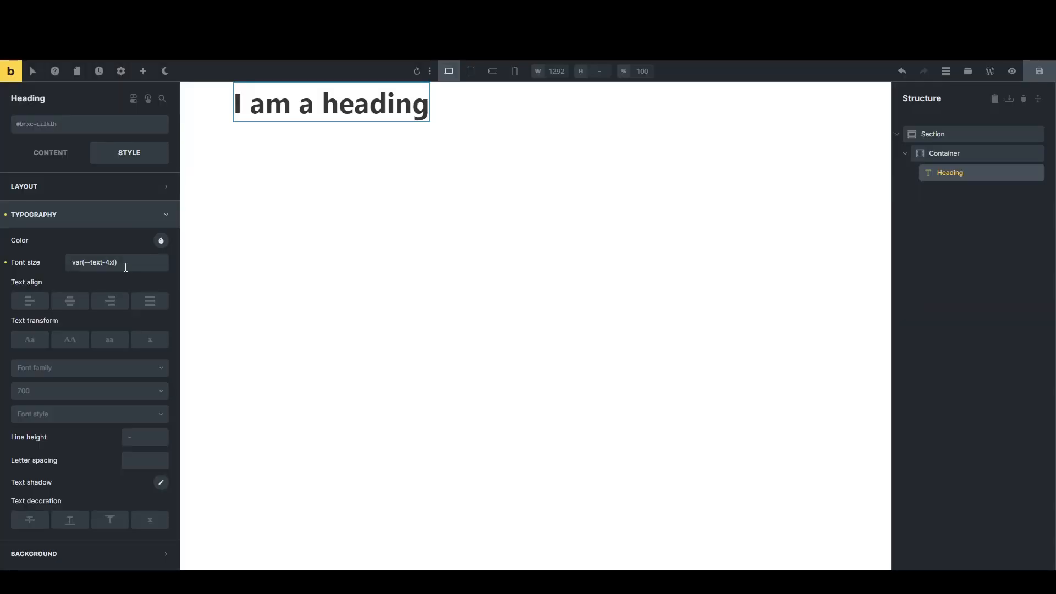
{"action": "left_click", "coordinate": [120, 264]}
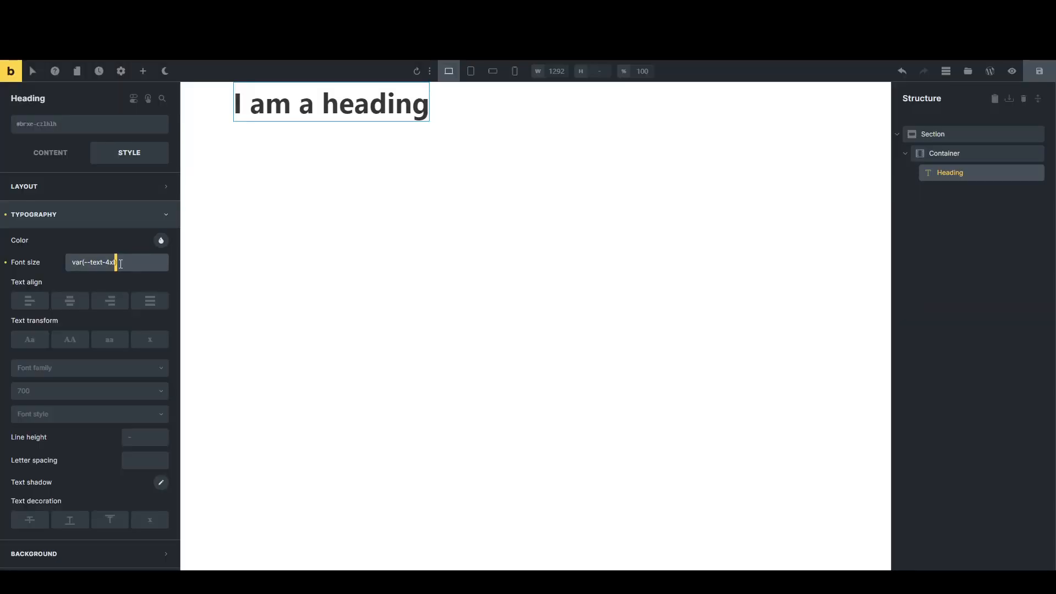
{"action": "triple_click", "coordinate": [121, 264]}
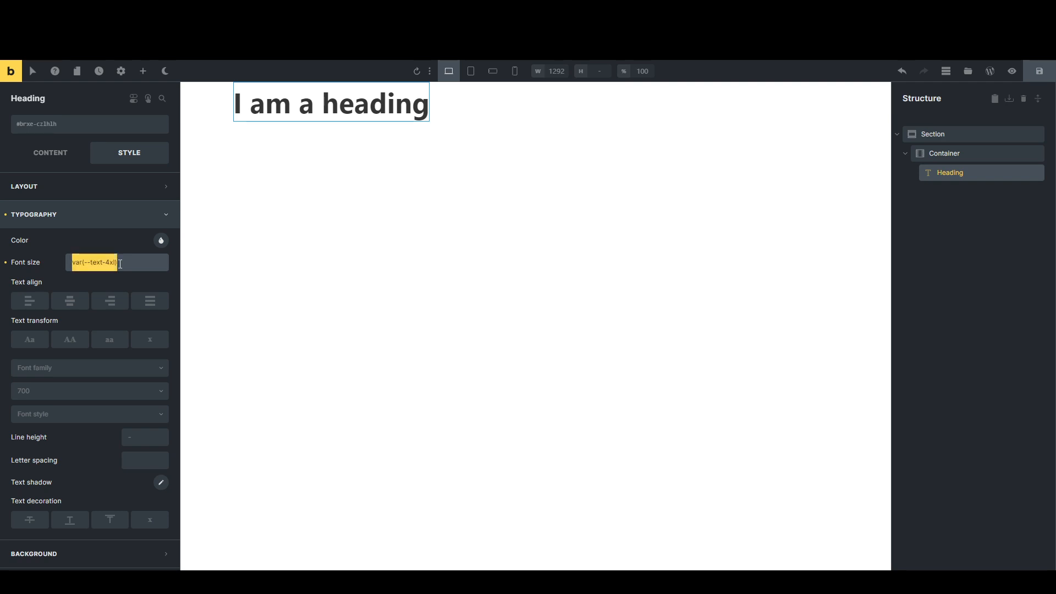
{"action": "key", "text": "BackSpace"}
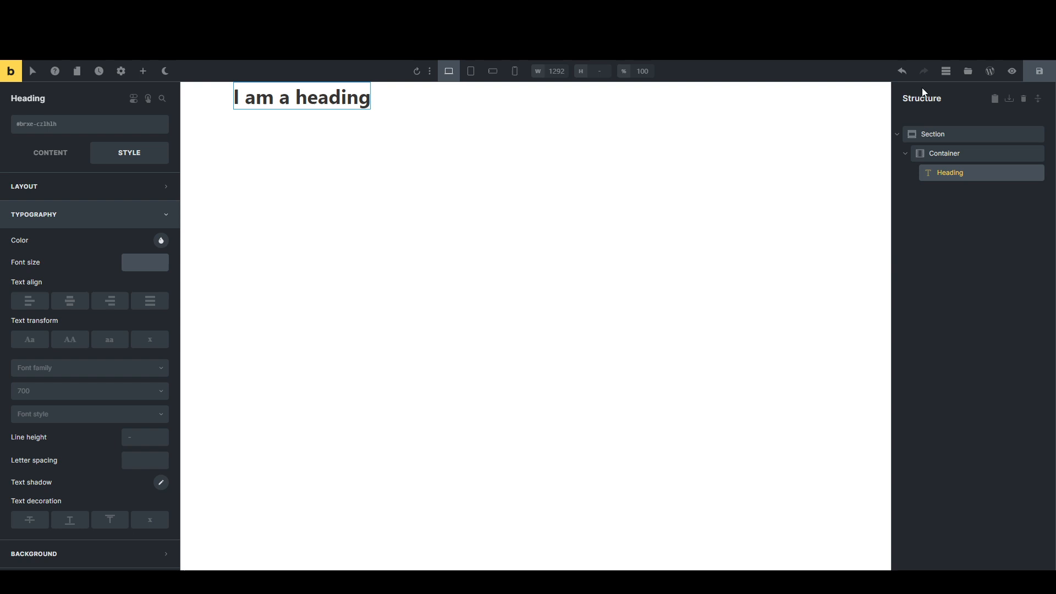
{"action": "left_click", "coordinate": [1039, 71]}
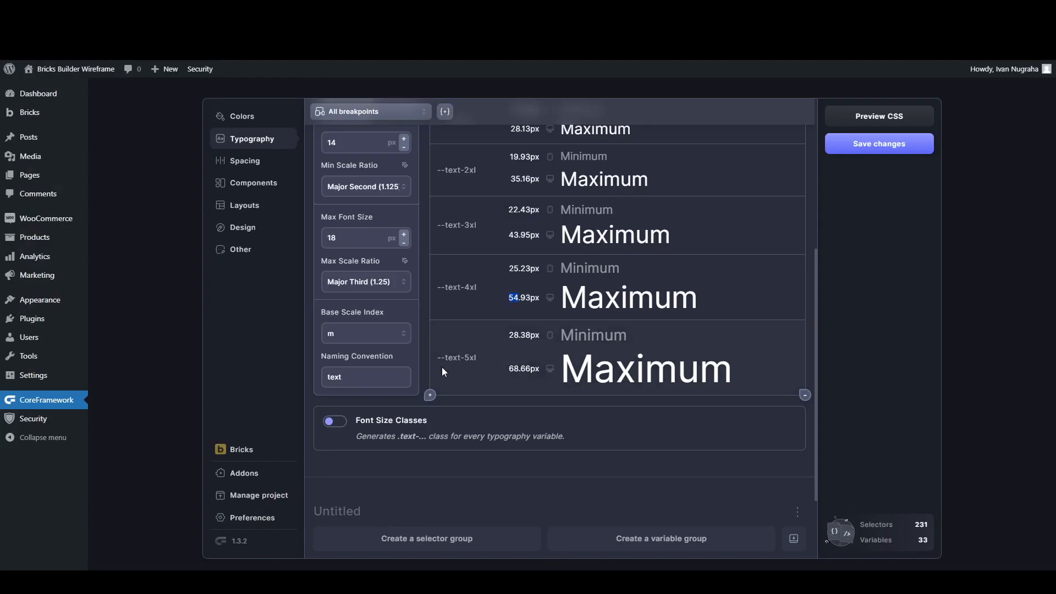
Step: Enable Font Size Classes under Core Framework's automatic fluid typography and save the changes
{"action": "scroll", "coordinate": [443, 396], "scroll_direction": "down", "scroll_amount": 1}
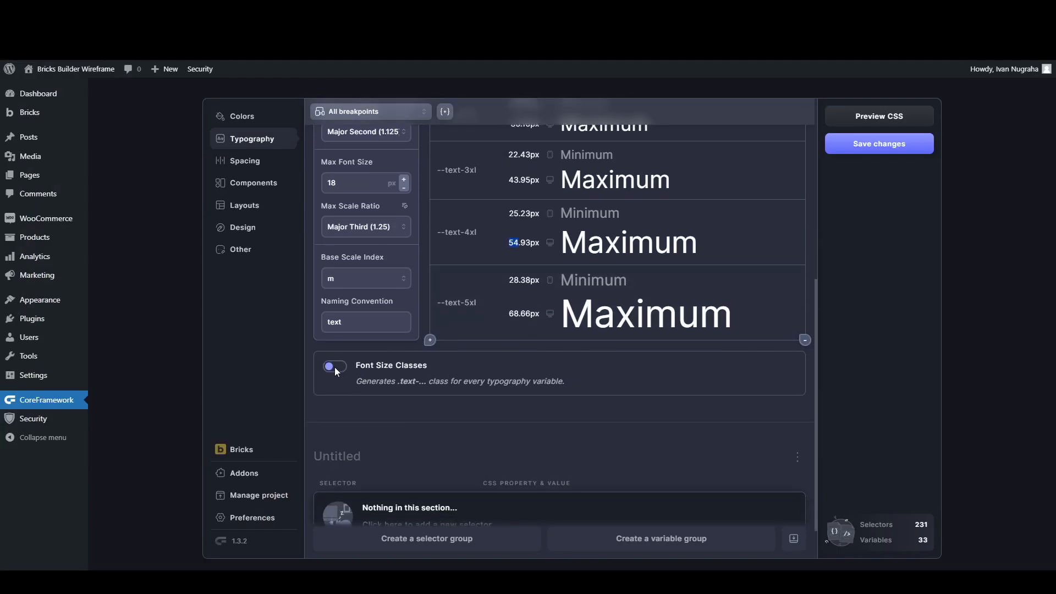
{"action": "left_click", "coordinate": [335, 367]}
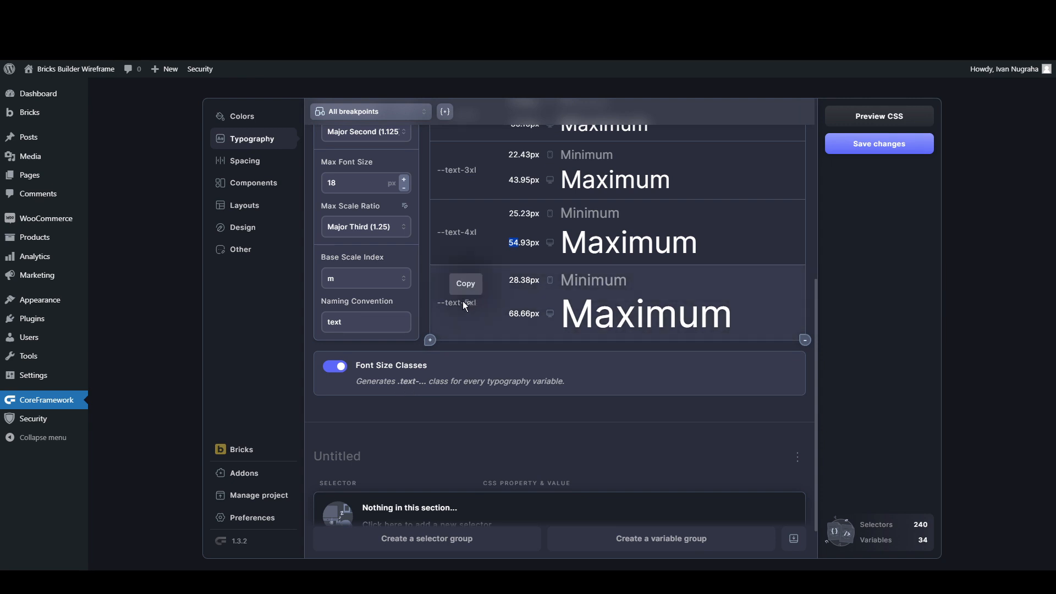
{"action": "scroll", "coordinate": [477, 301], "scroll_direction": "up", "scroll_amount": 1}
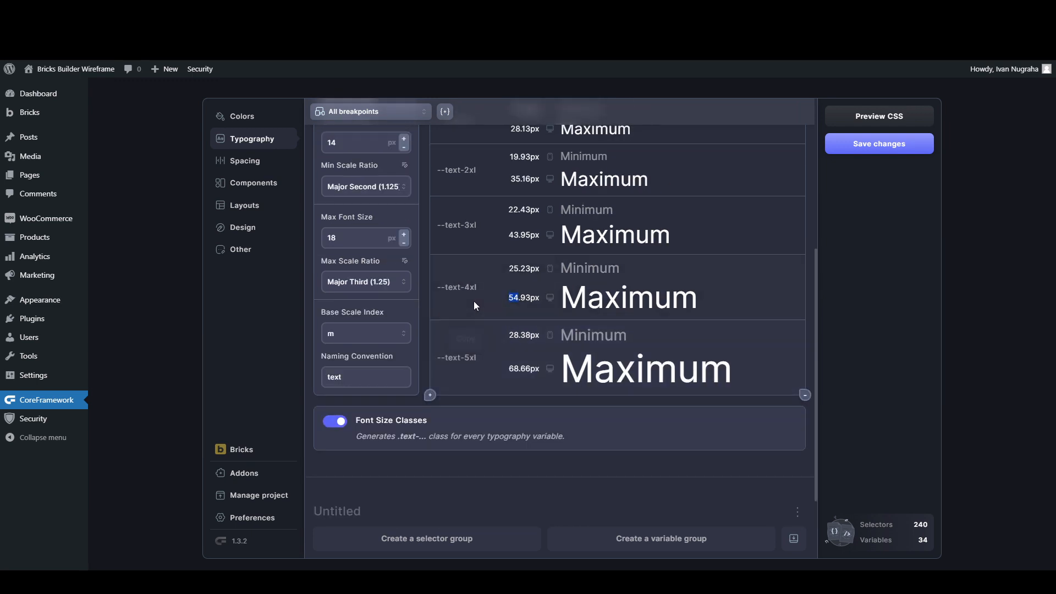
{"action": "left_click", "coordinate": [866, 149]}
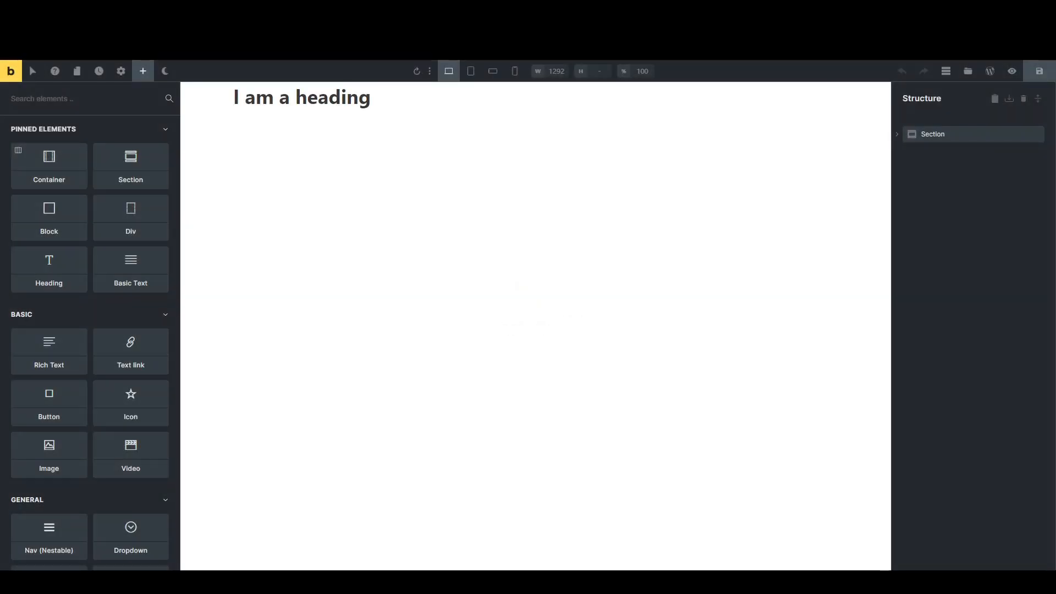
Step: Add the .text-4xl class to the "I am a heading" element in the Bricks builder and save the page
{"action": "left_click", "coordinate": [343, 109]}
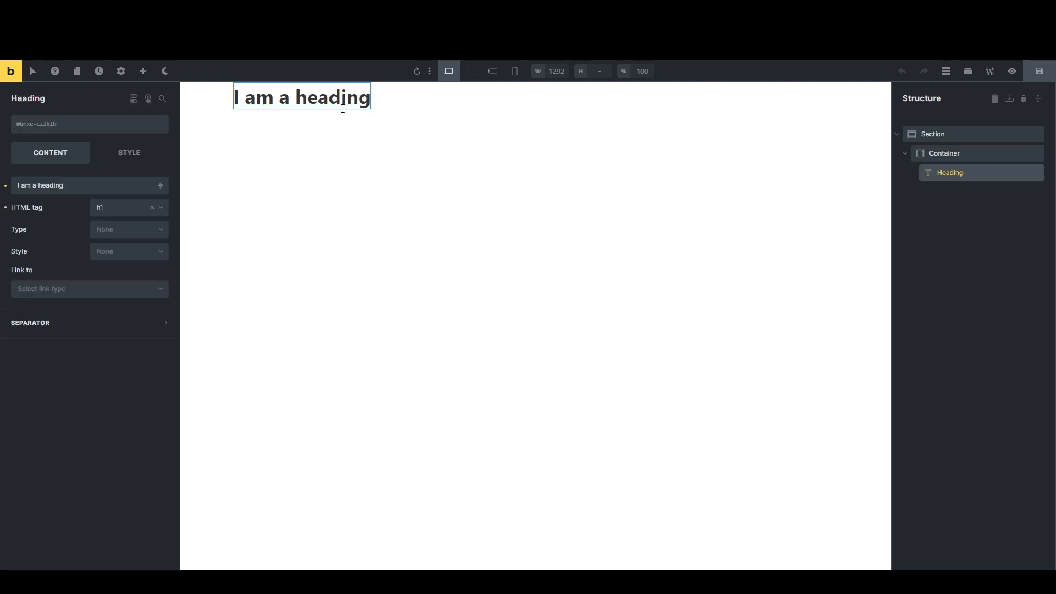
{"action": "left_click", "coordinate": [87, 127]}
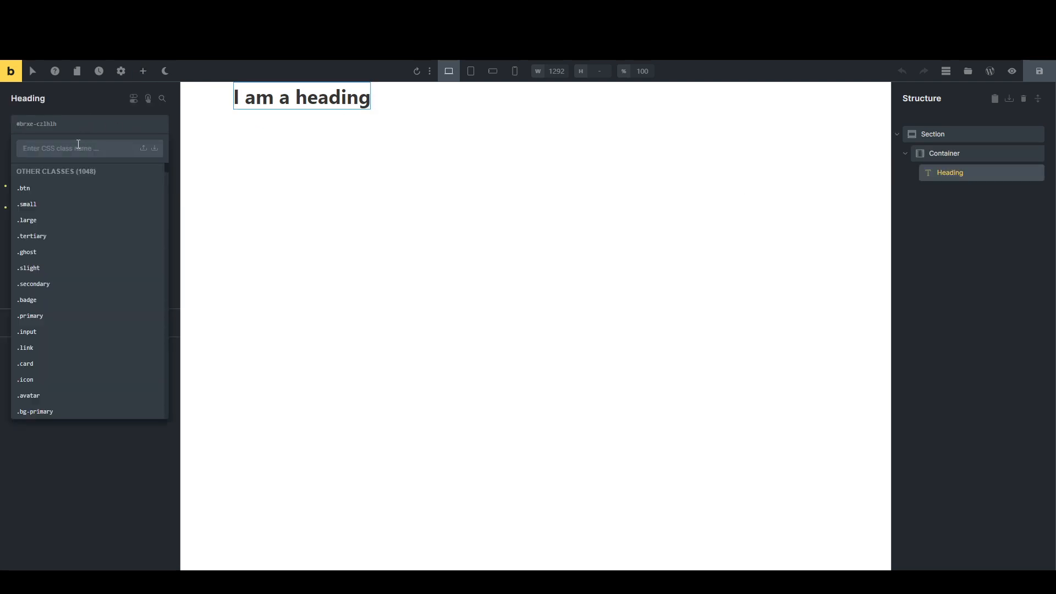
{"action": "type", "text": "text"}
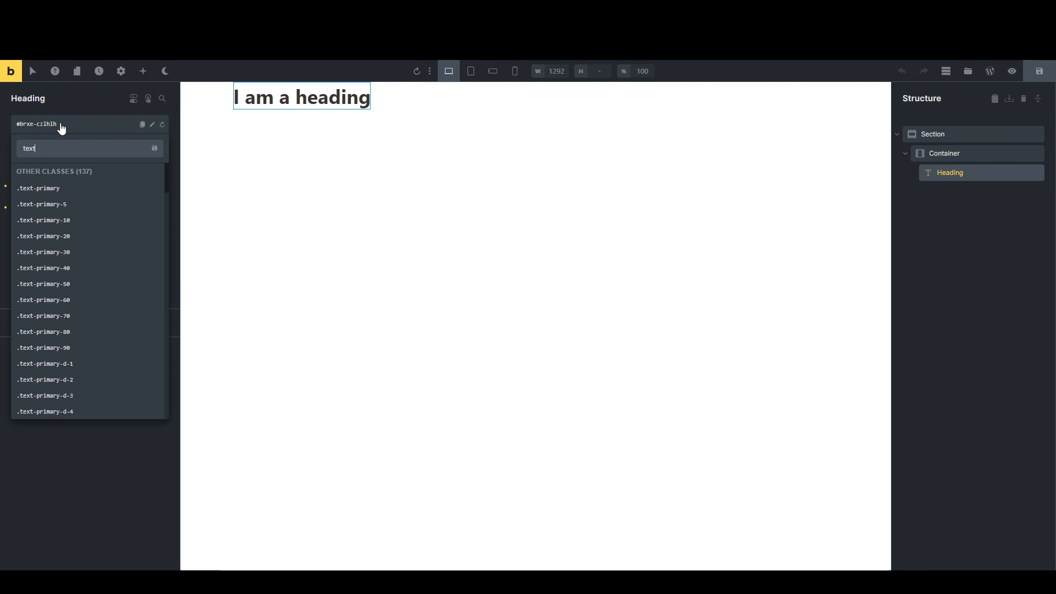
{"action": "type", "text": "-4"}
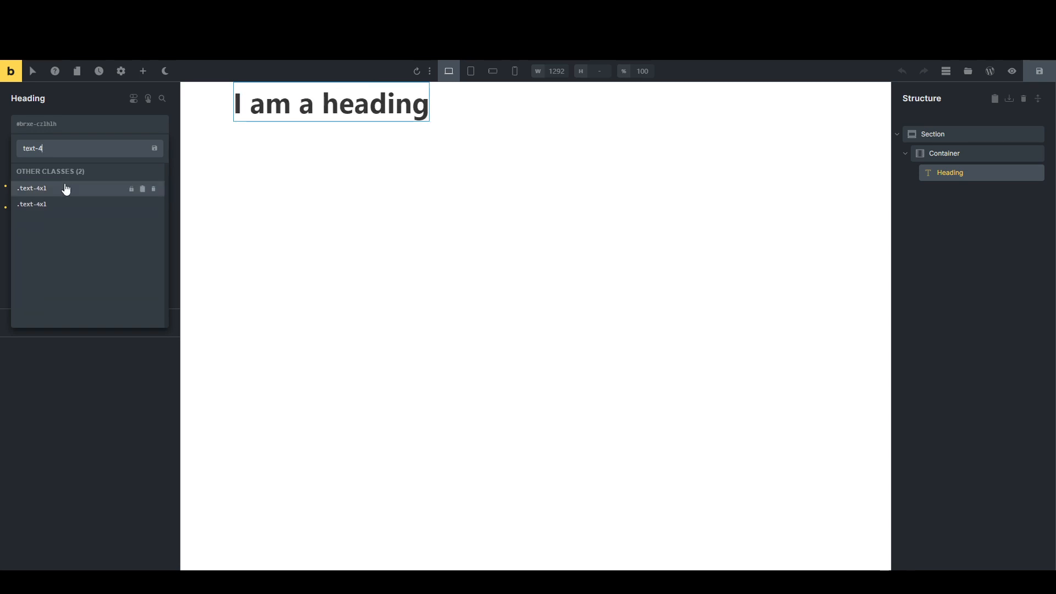
{"action": "left_click", "coordinate": [62, 204]}
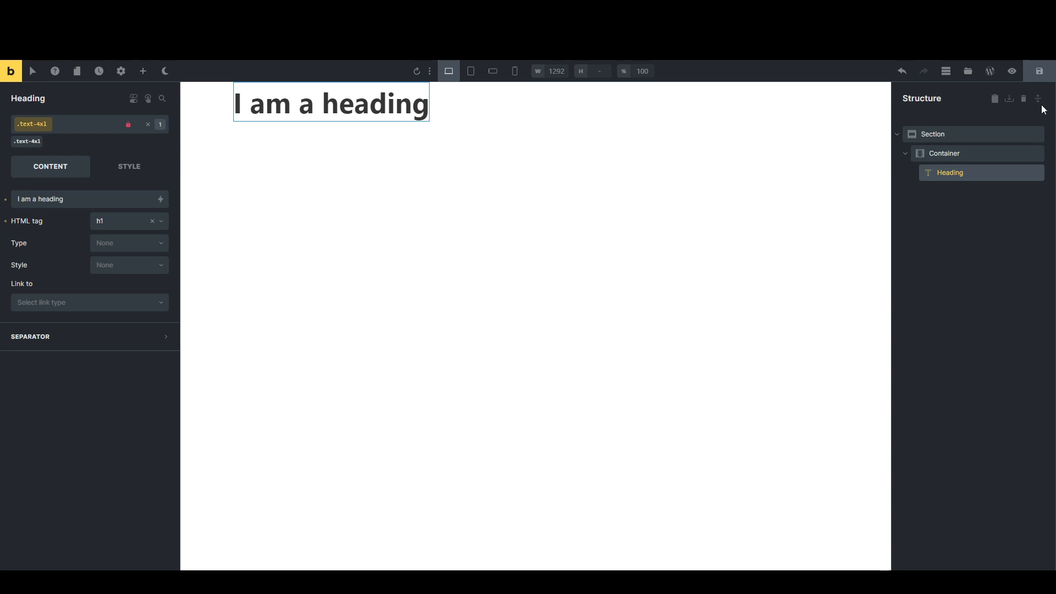
{"action": "left_click", "coordinate": [1032, 74]}
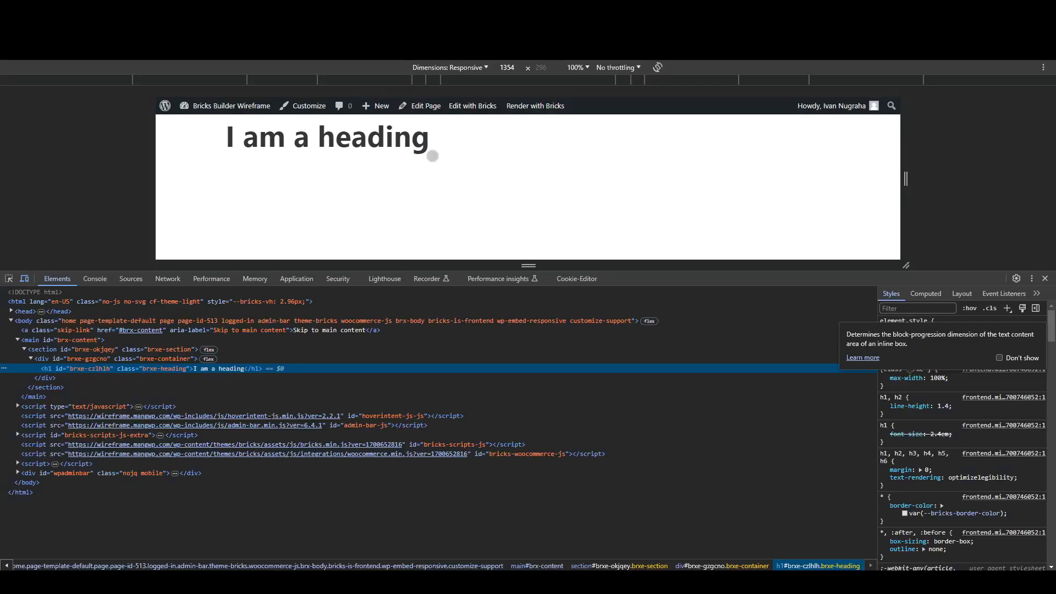
Step: Reload the front-end page and examine the h1 heading's text-4xl class and its font-size rule
{"action": "key", "text": "F5"}
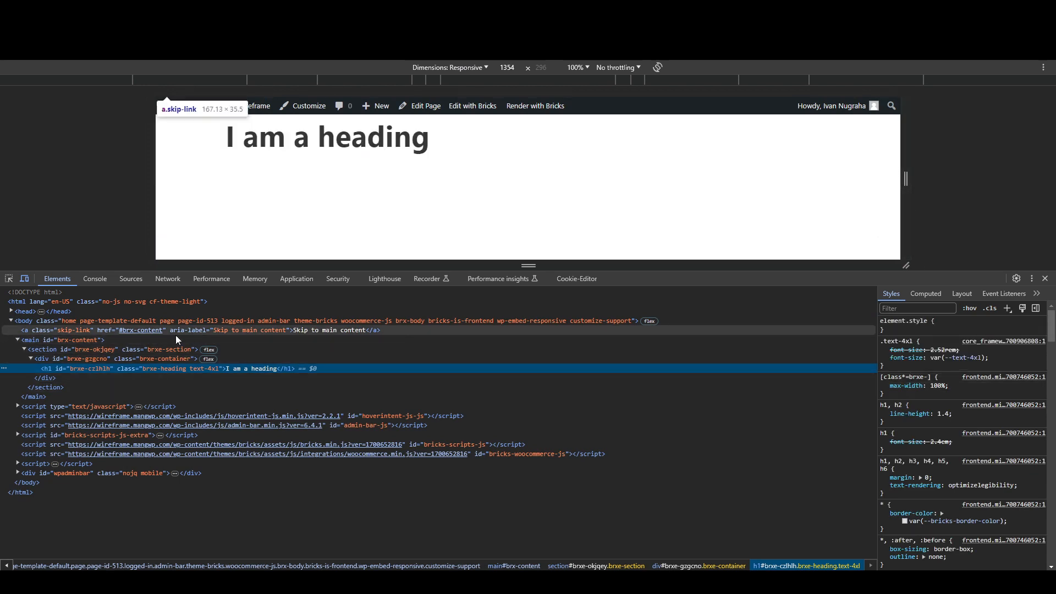
{"action": "left_click", "coordinate": [191, 369]}
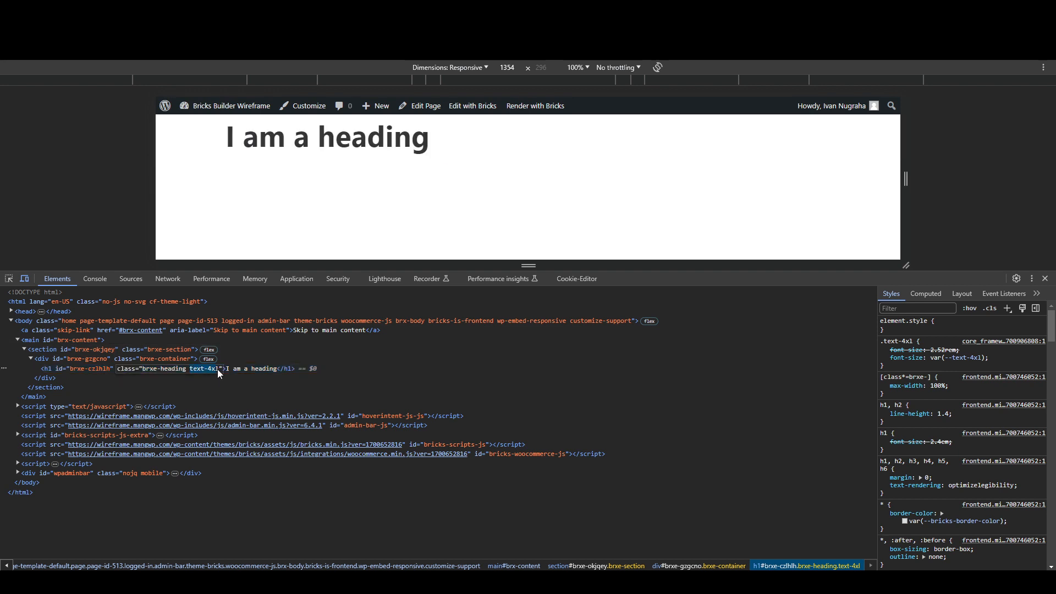
{"action": "left_click", "coordinate": [908, 368]}
{"action": "left_click", "coordinate": [938, 364]}
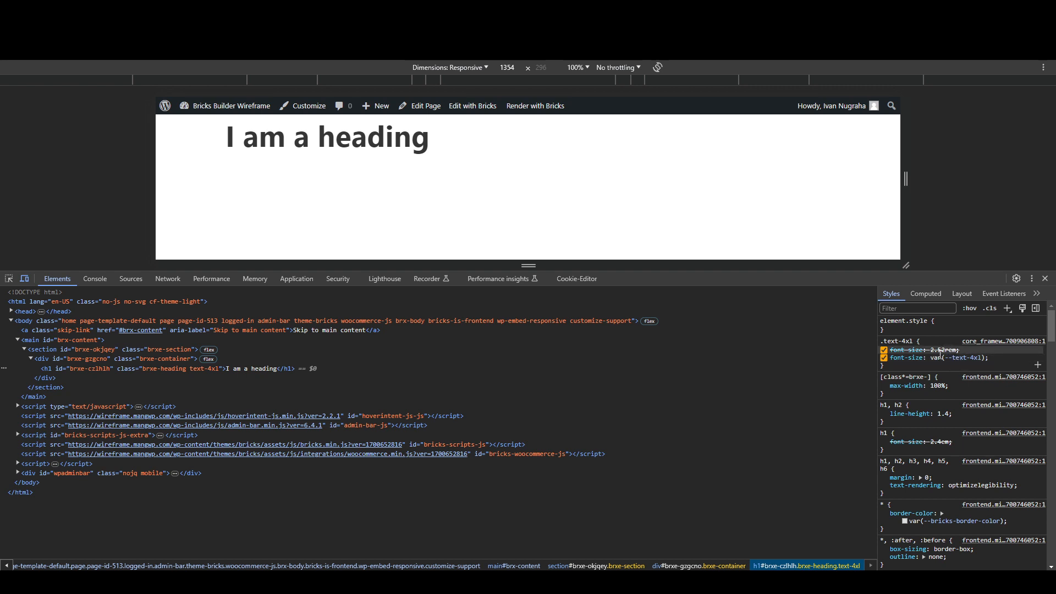
Step: Trace the .text-4xl rule's --text-4xl variable to its root definition, examine its clamp value, and return to the heading's class rule
{"action": "left_click", "coordinate": [940, 357]}
{"action": "left_click", "coordinate": [940, 356]}
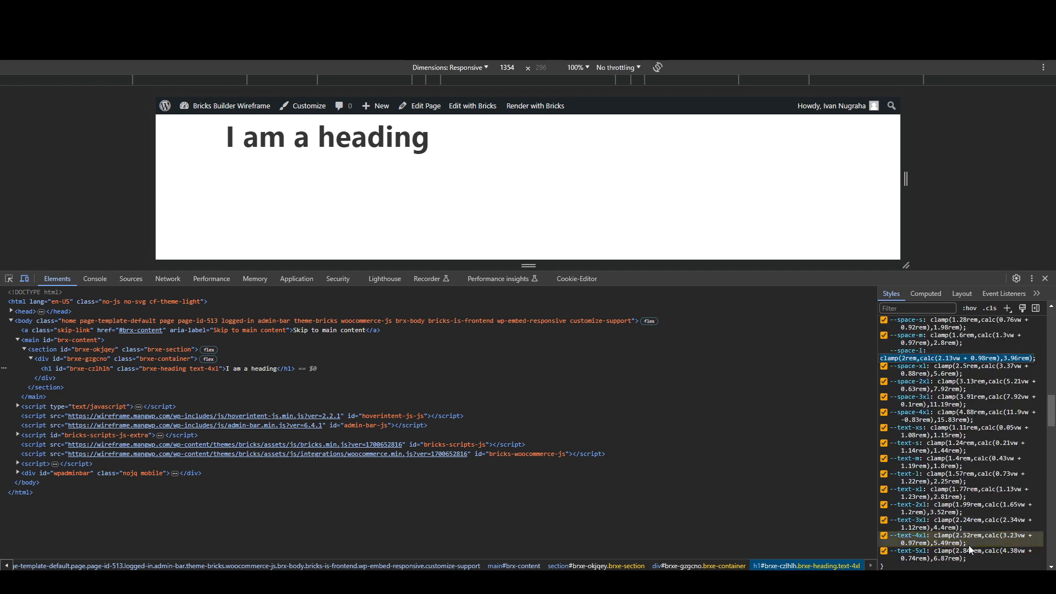
{"action": "scroll", "coordinate": [969, 546], "scroll_direction": "up", "scroll_amount": 12}
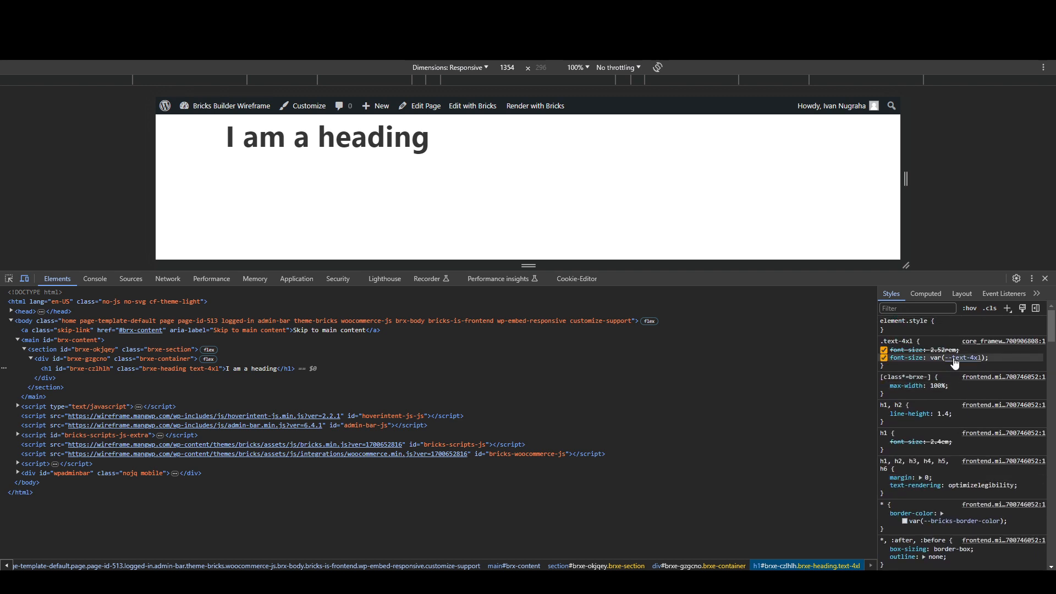
{"action": "left_click", "coordinate": [954, 364]}
{"action": "scroll", "coordinate": [944, 529], "scroll_direction": "up", "scroll_amount": 3}
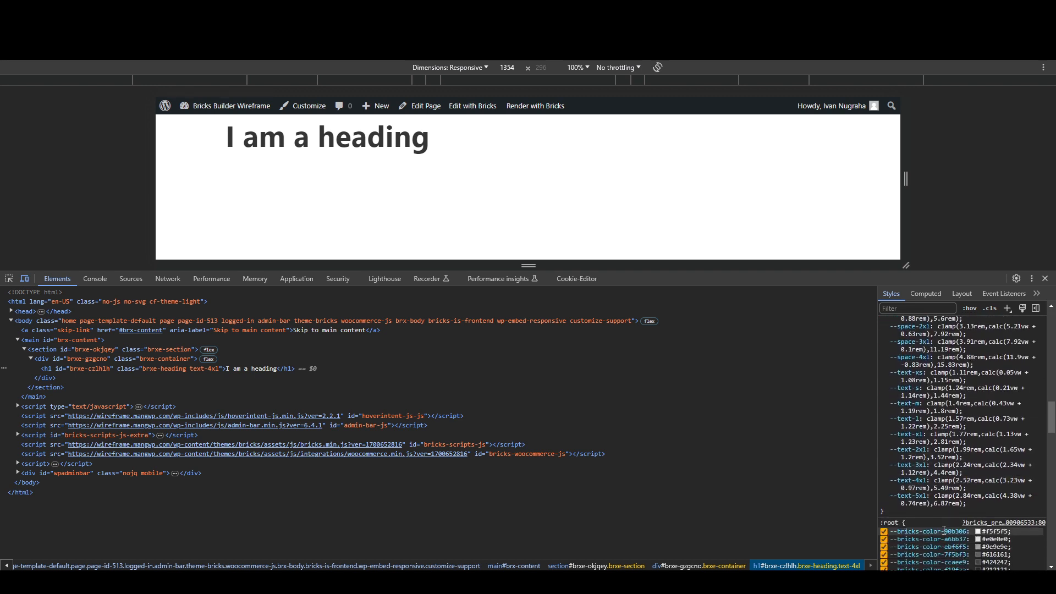
{"action": "left_click", "coordinate": [943, 480]}
{"action": "key", "text": "Escape"}
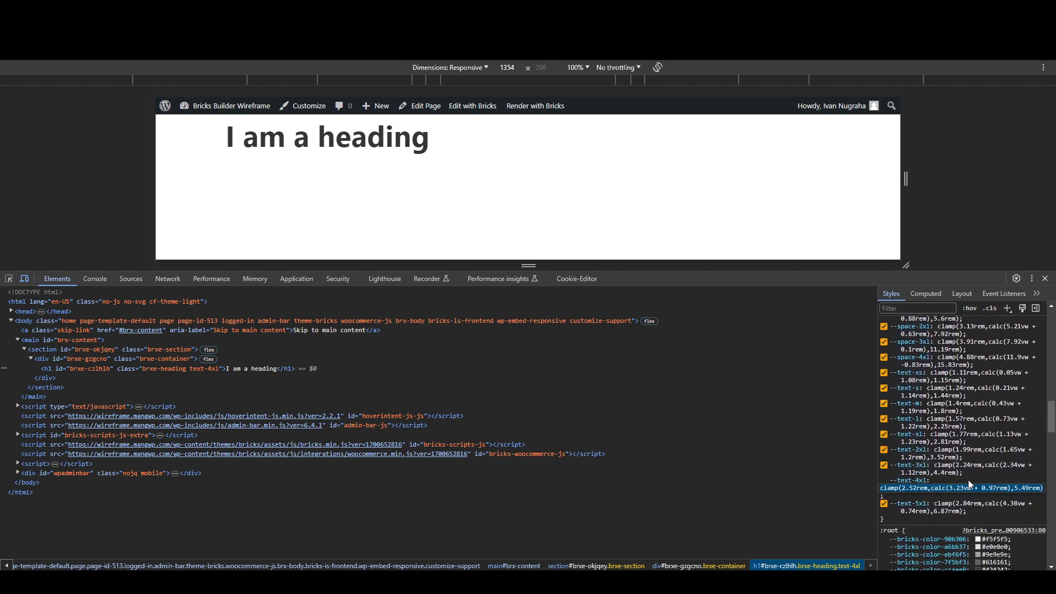
{"action": "scroll", "coordinate": [956, 428], "scroll_direction": "up", "scroll_amount": 12}
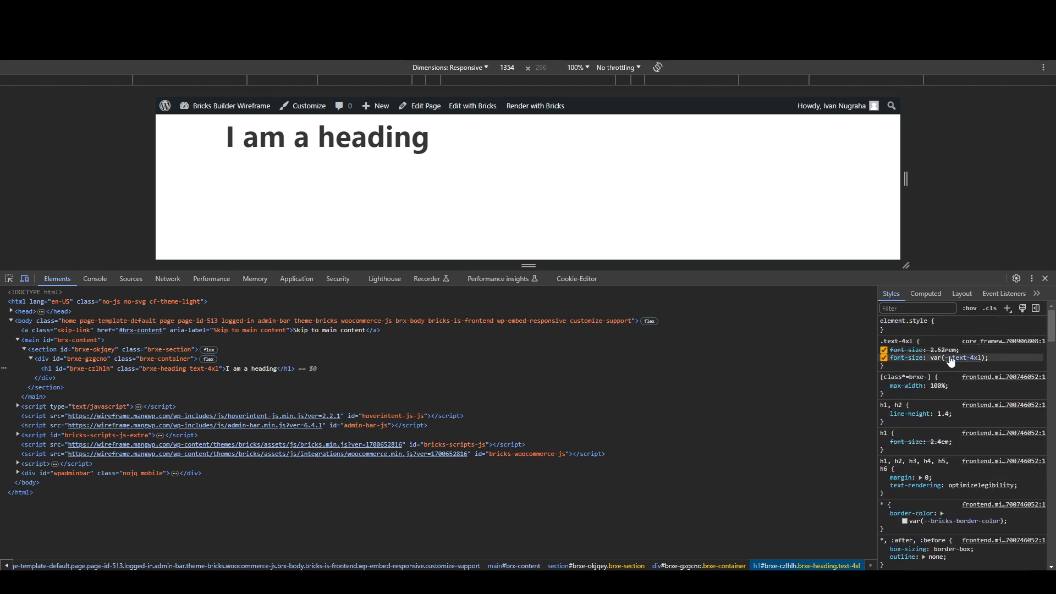
Step: Disable the .text-4xl rule's var(--text-4xl) font-size declaration, compare the heading with Core Framework's --text-4xl sizes, and re-enable the declaration
{"action": "left_click", "coordinate": [936, 358]}
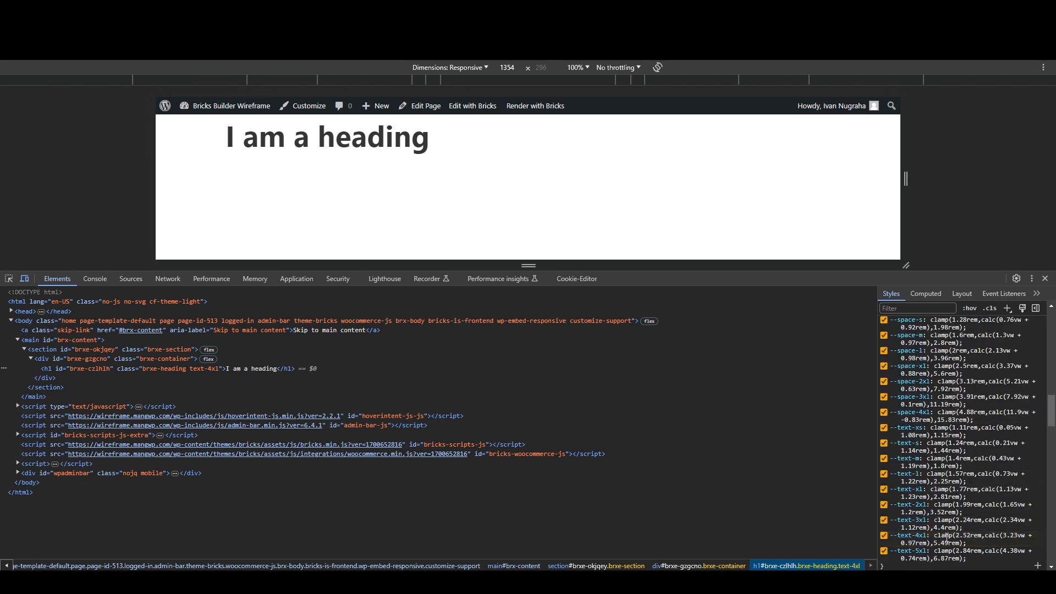
{"action": "scroll", "coordinate": [946, 494], "scroll_direction": "up", "scroll_amount": 12}
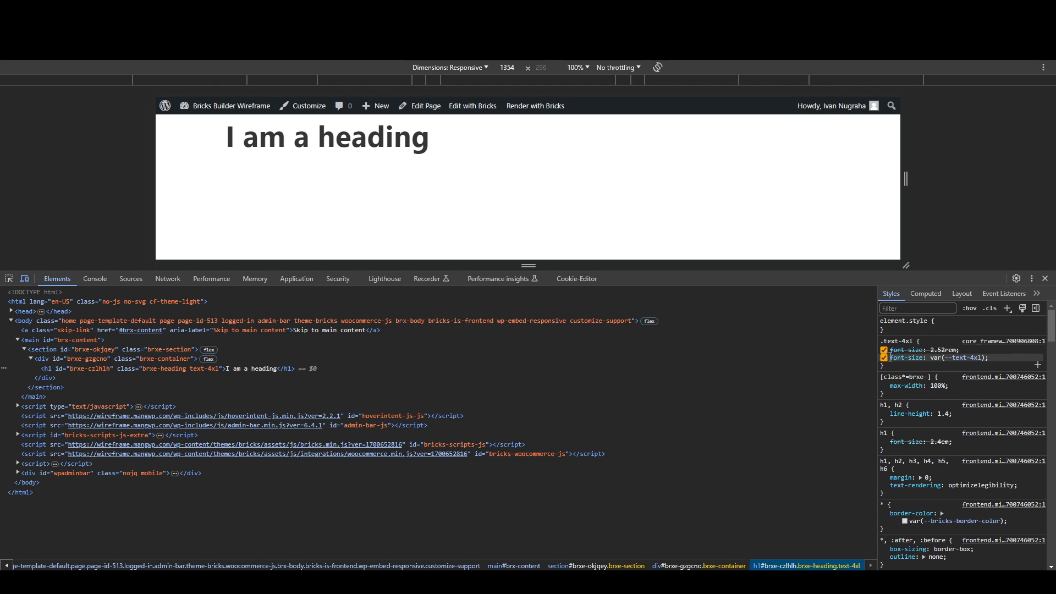
{"action": "left_click", "coordinate": [883, 357]}
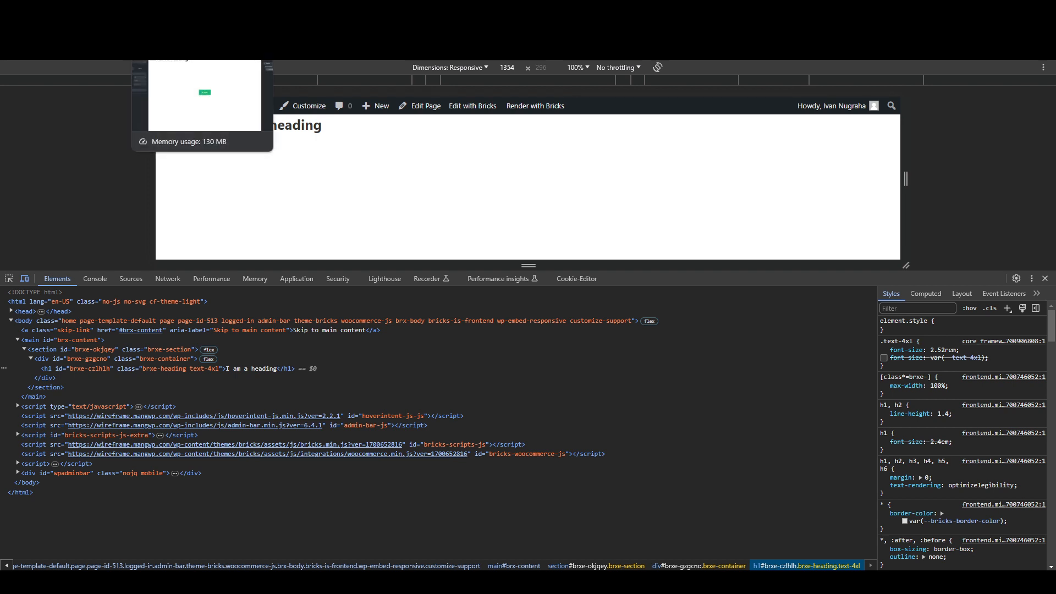
{"action": "left_click", "coordinate": [69, 10]}
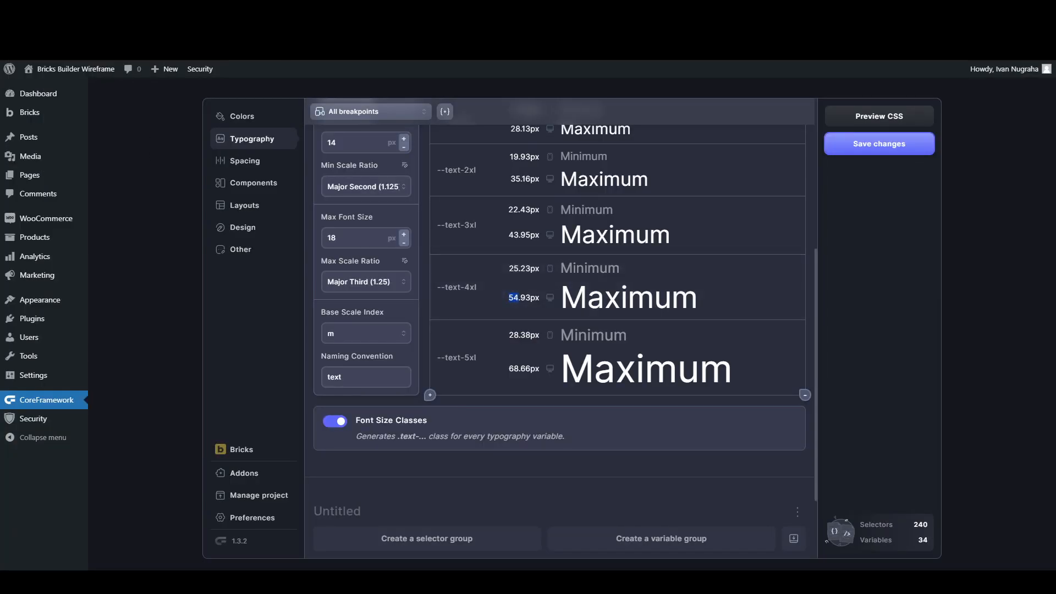
{"action": "left_click", "coordinate": [324, 10]}
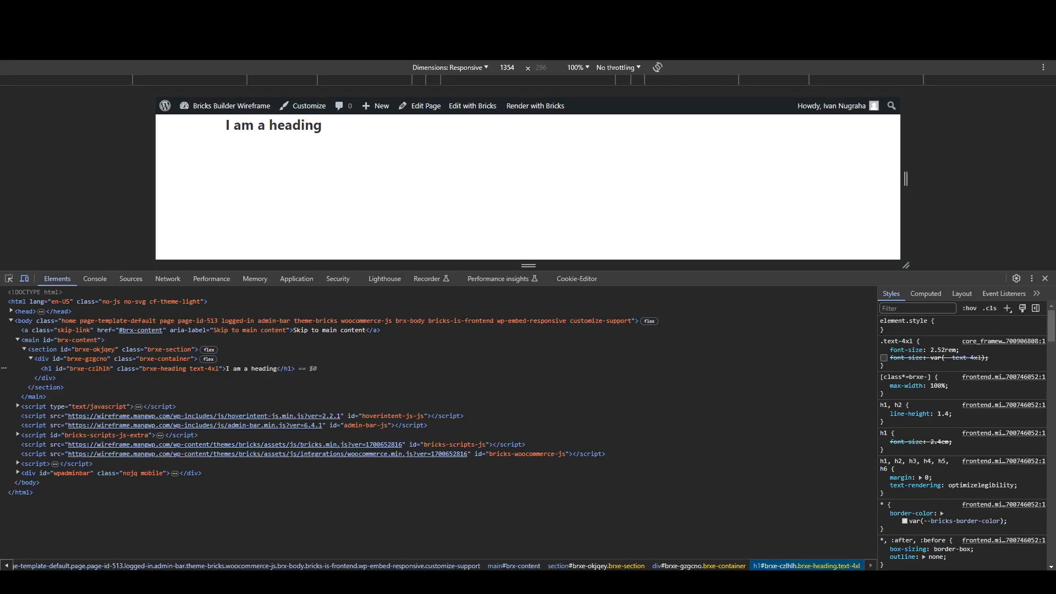
{"action": "left_click", "coordinate": [883, 358]}
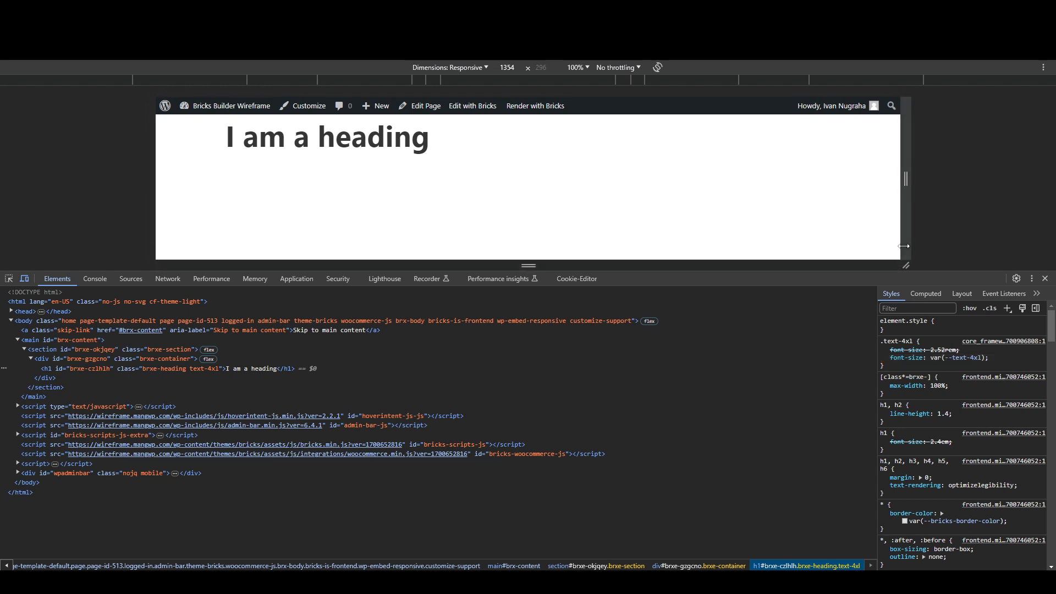
Step: Toggle the .text-4xl rule's var(--text-4xl) declaration off and on repeatedly to compare the heading's fluid and fallback font sizes
{"action": "left_click", "coordinate": [885, 358]}
{"action": "left_click", "coordinate": [885, 358]}
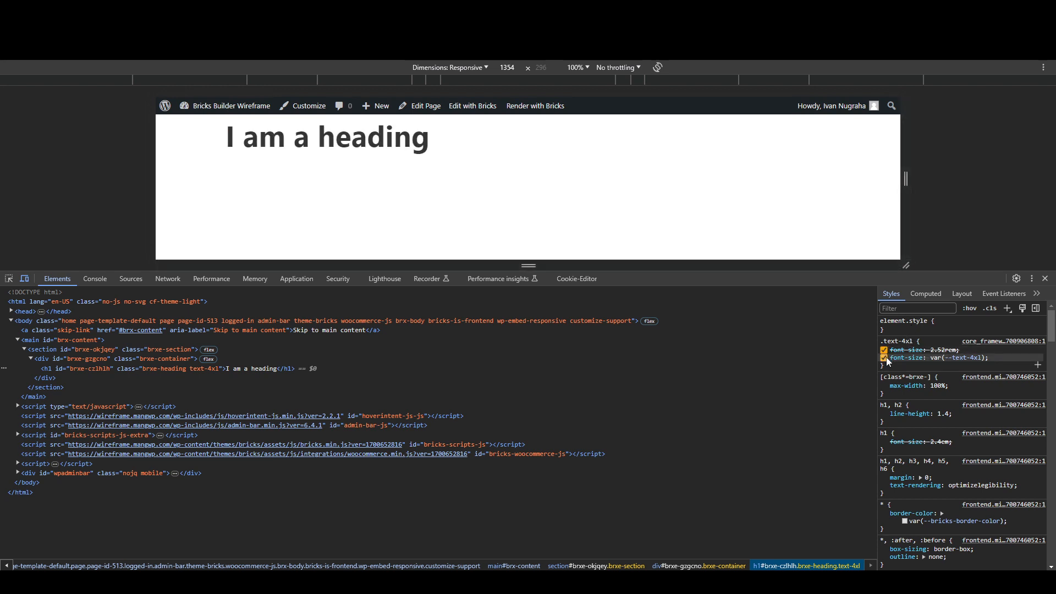
{"action": "left_click", "coordinate": [885, 358]}
{"action": "left_click", "coordinate": [885, 358]}
{"action": "left_click", "coordinate": [885, 358]}
{"action": "left_click", "coordinate": [884, 358]}
{"action": "left_click", "coordinate": [884, 358]}
{"action": "left_click", "coordinate": [884, 358]}
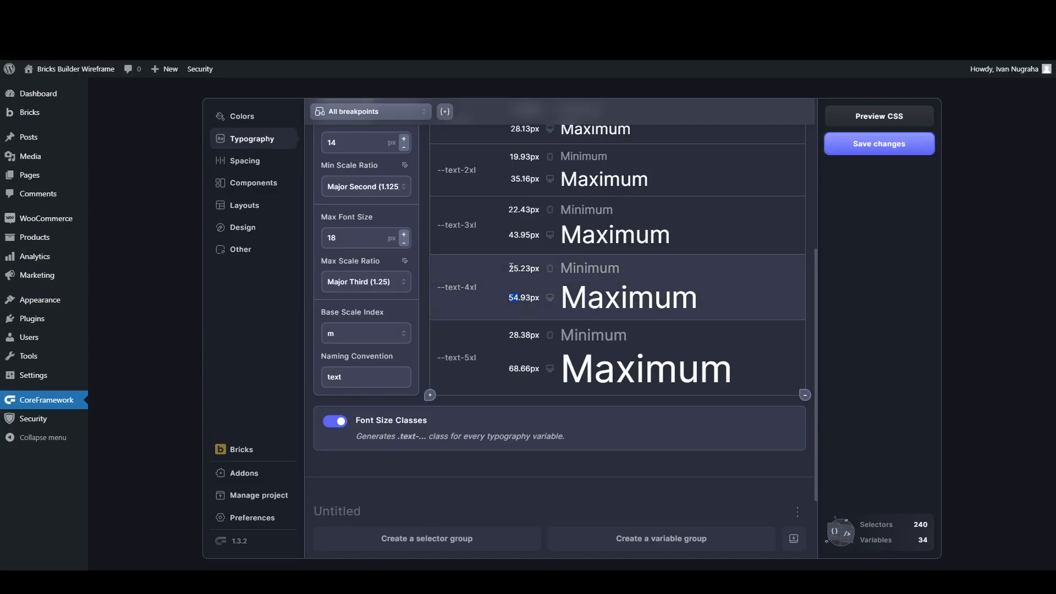
Step: Switch to Core Framework's typography settings and examine the minimum font size of the --text-4xl variable
{"action": "left_click_drag", "start_coordinate": [511, 267], "coordinate": [527, 267]}
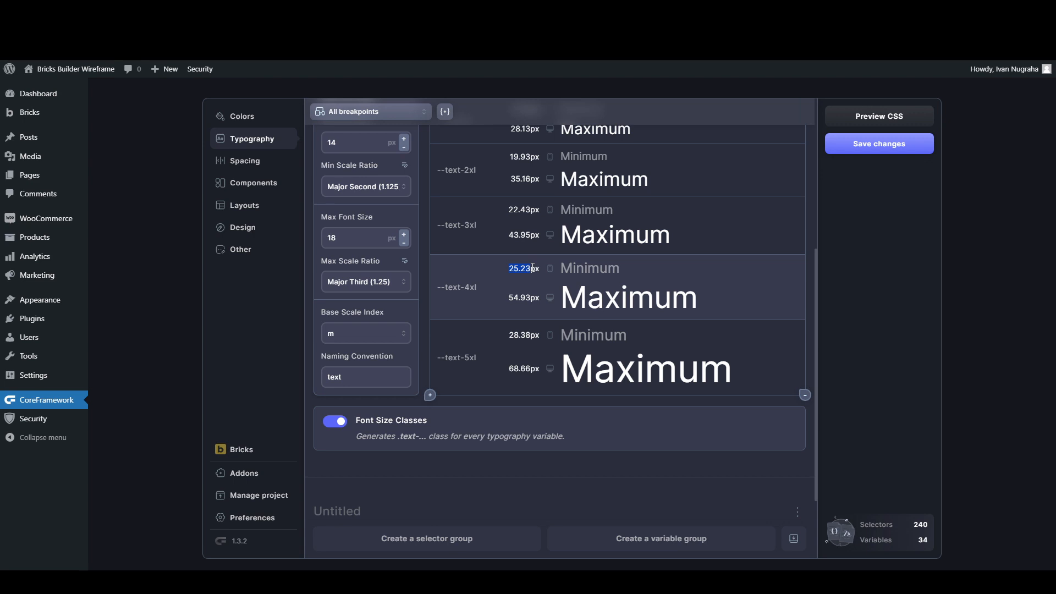
{"action": "scroll", "coordinate": [531, 266], "scroll_direction": "up", "scroll_amount": 3}
{"action": "scroll", "coordinate": [531, 266], "scroll_direction": "down", "scroll_amount": 1}
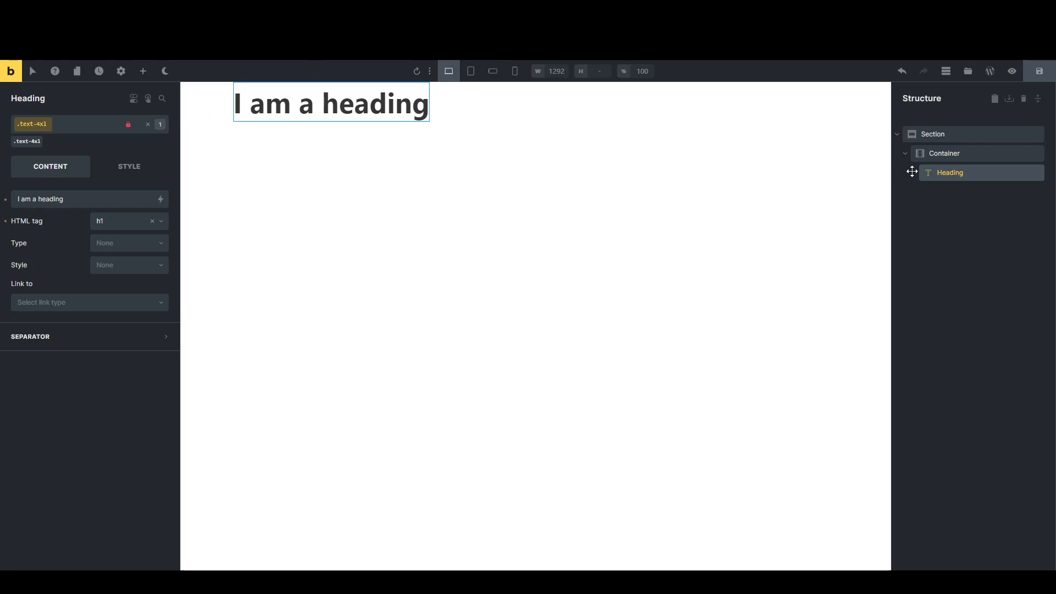
Step: Replace the heading's .text-4xl class with .text-3xl in the Bricks builder and save the page
{"action": "left_click", "coordinate": [40, 138]}
{"action": "left_click", "coordinate": [47, 130]}
{"action": "type", "text": "rw"}
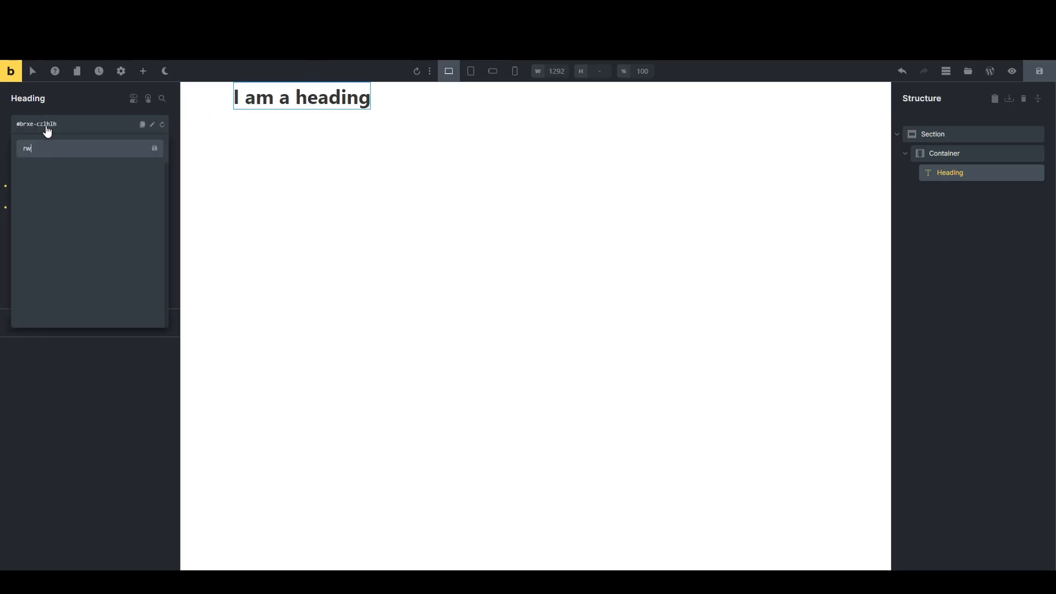
{"action": "key", "text": "BackSpace"}
{"action": "key", "text": "BackSpace"}
{"action": "type", "text": "tec"}
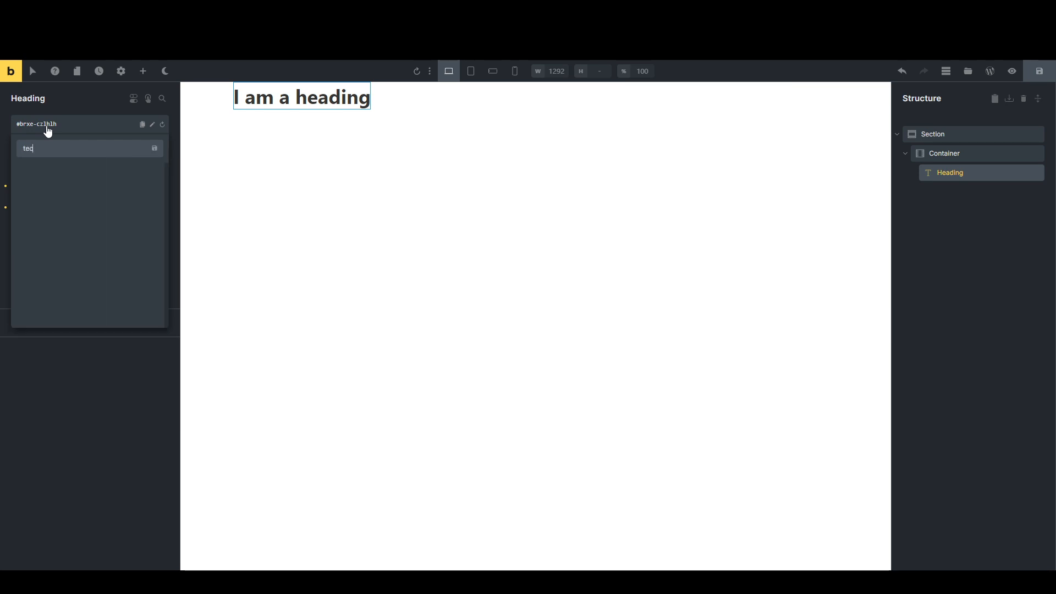
{"action": "type", "text": "t"}
{"action": "key", "text": "BackSpace"}
{"action": "key", "text": "BackSpace"}
{"action": "type", "text": "x"}
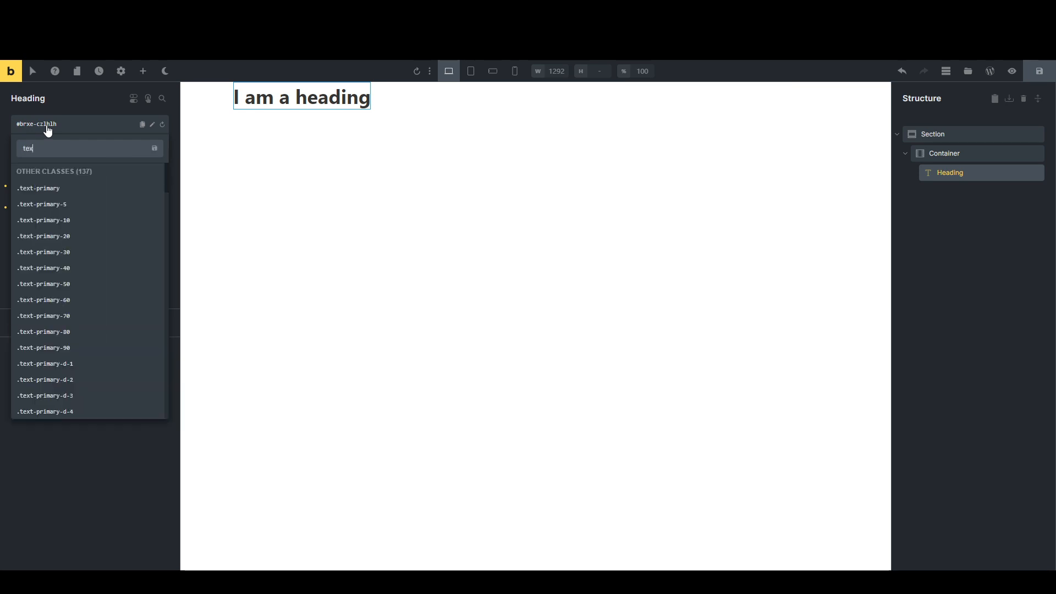
{"action": "type", "text": "t-3"}
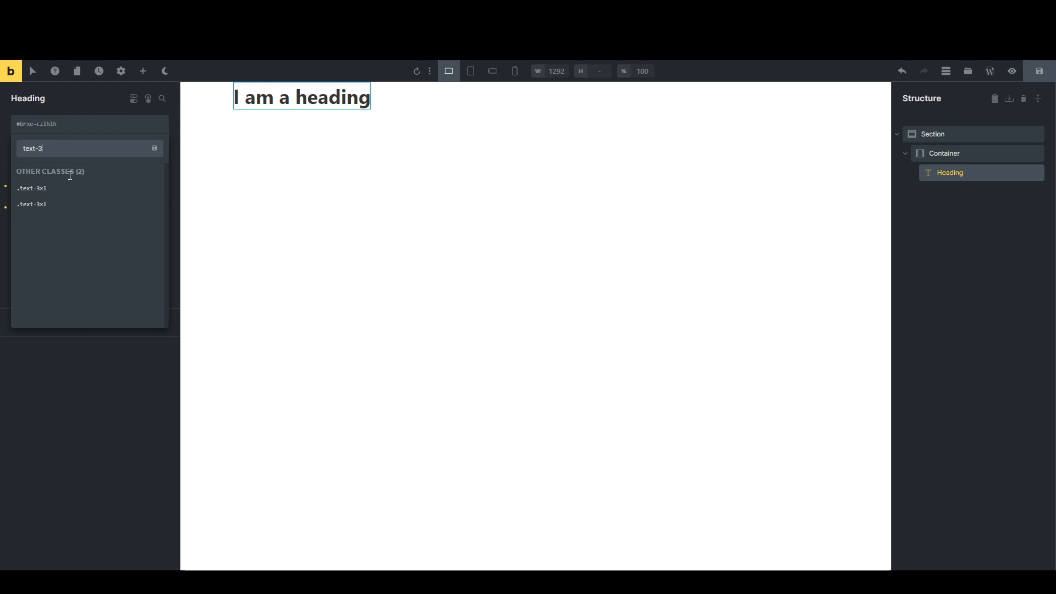
{"action": "left_click", "coordinate": [59, 193]}
{"action": "left_click", "coordinate": [1050, 75]}
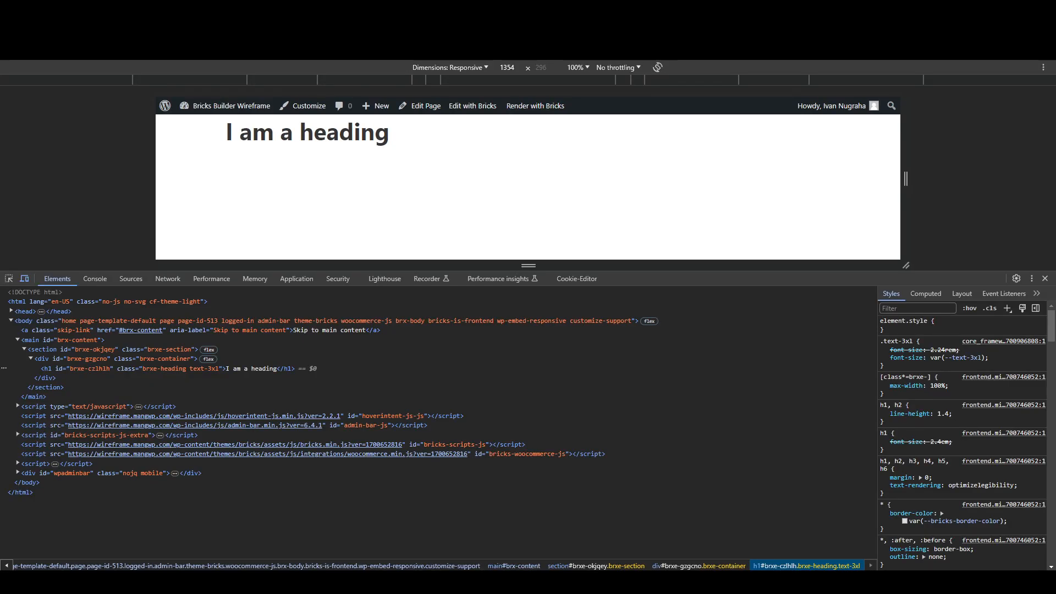
Step: Examine the front-end heading's .text-3xl font-size rule and compare it with the --text-3xl sizes in Core Framework
{"action": "left_click", "coordinate": [968, 358]}
{"action": "scroll", "coordinate": [954, 361], "scroll_direction": "up", "scroll_amount": 15}
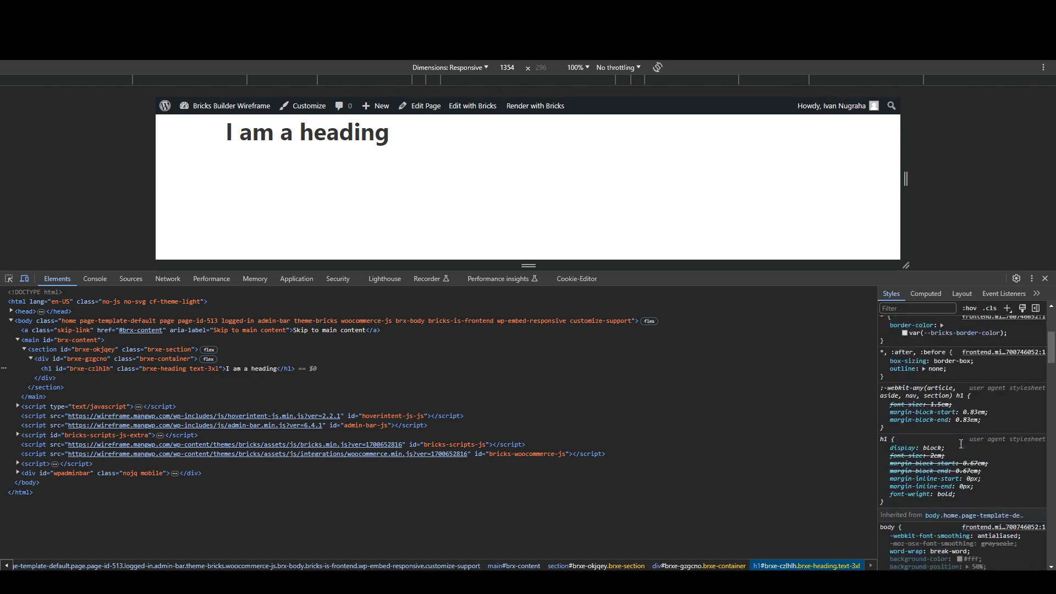
{"action": "mouse_move", "coordinate": [905, 356]}
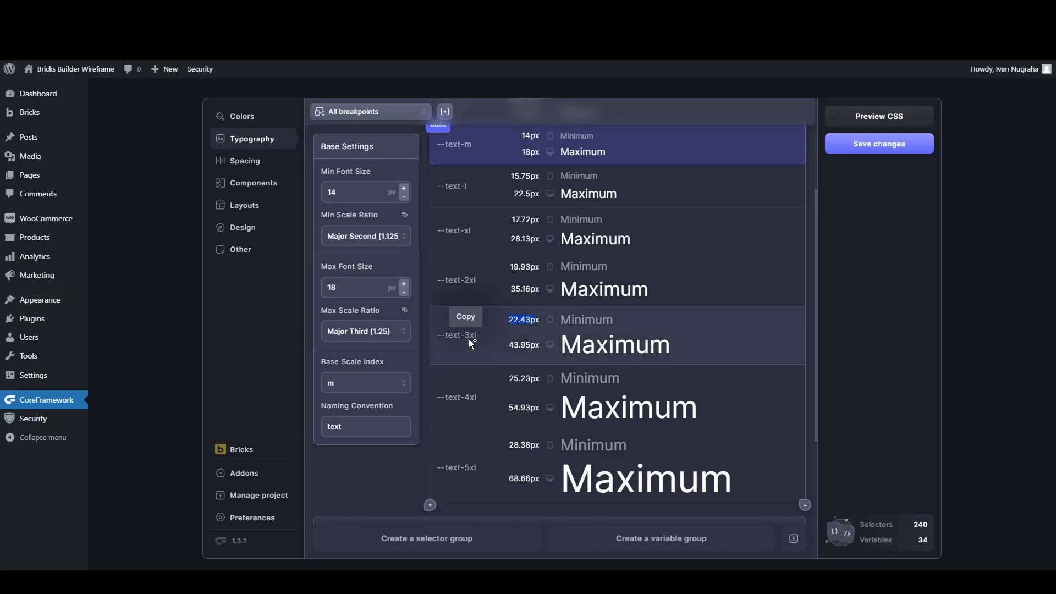
{"action": "scroll", "coordinate": [469, 338], "scroll_direction": "down", "scroll_amount": 4}
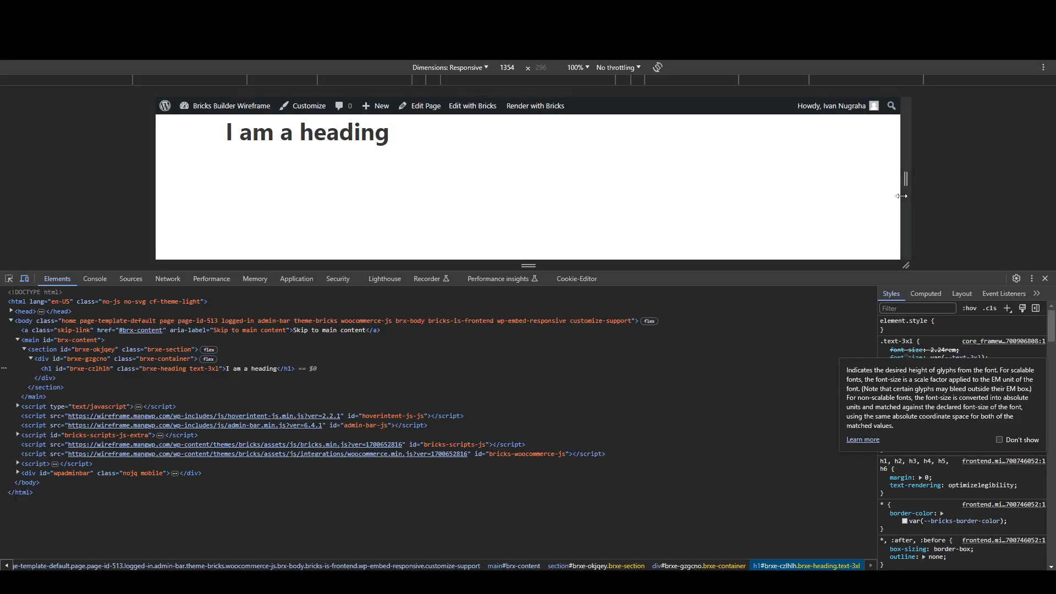
{"action": "left_click_drag", "start_coordinate": [901, 195], "coordinate": [917, 165]}
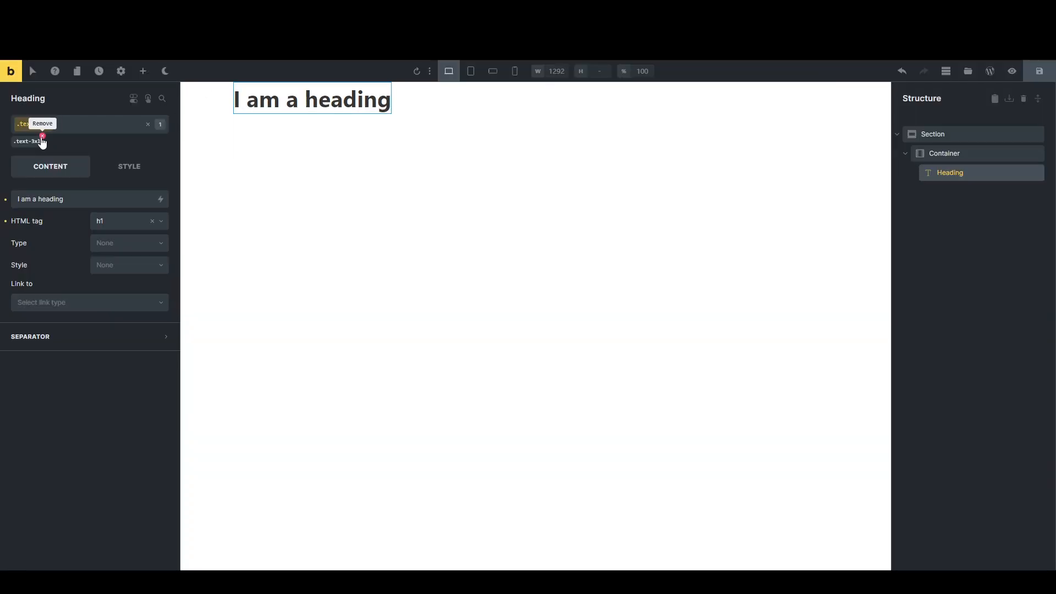
Step: Remove the .text-3xl class from the heading in the Bricks builder and save the page
{"action": "left_click", "coordinate": [43, 136]}
{"action": "left_click", "coordinate": [1039, 71]}
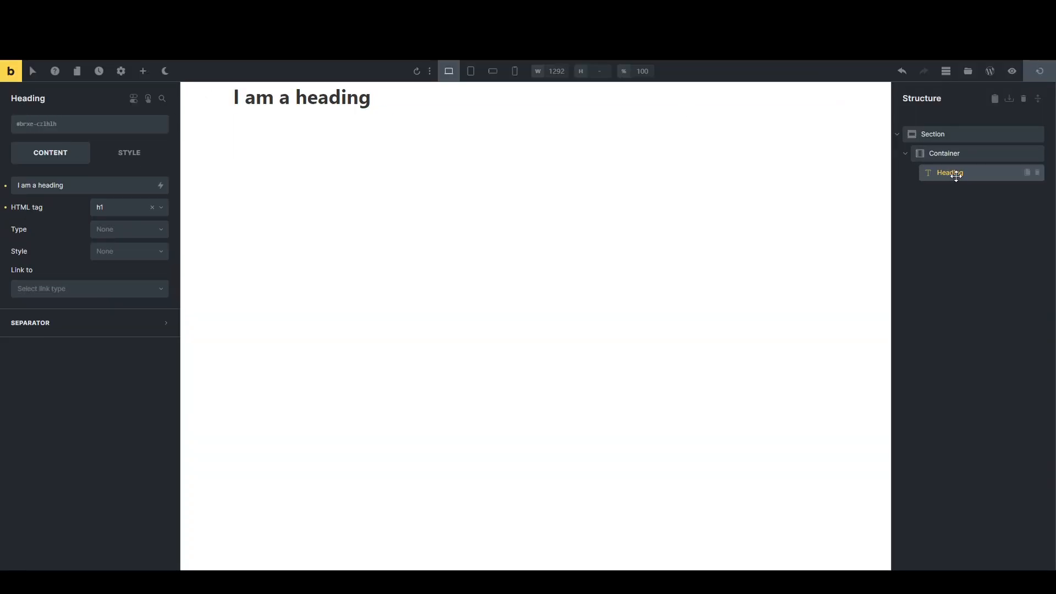
{"action": "left_click", "coordinate": [17, 67]}
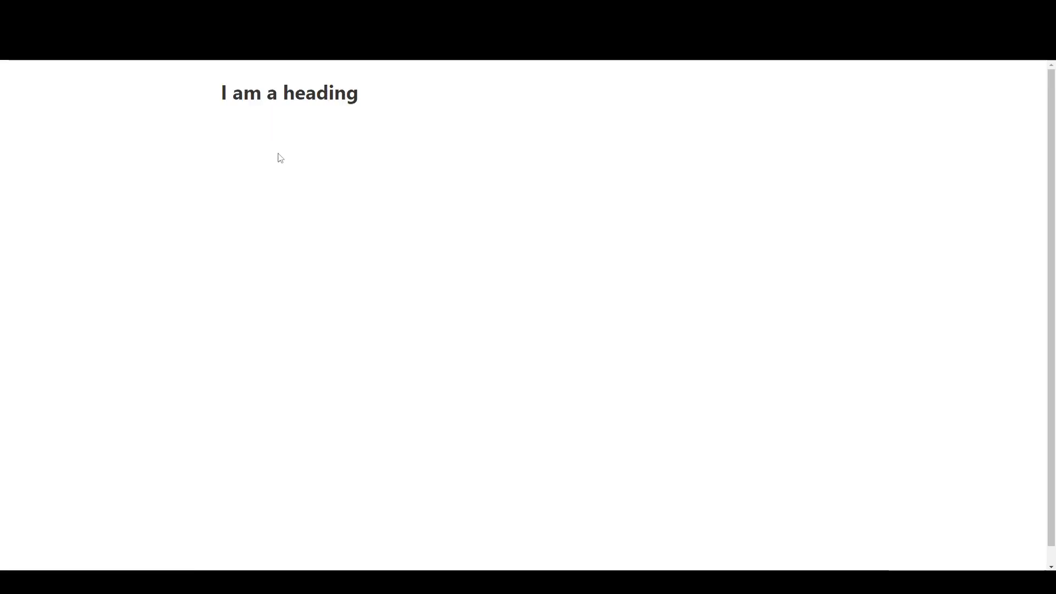
Step: Go to the WordPress post list and open the "Hello world!" post on the front end
{"action": "left_click", "coordinate": [68, 70]}
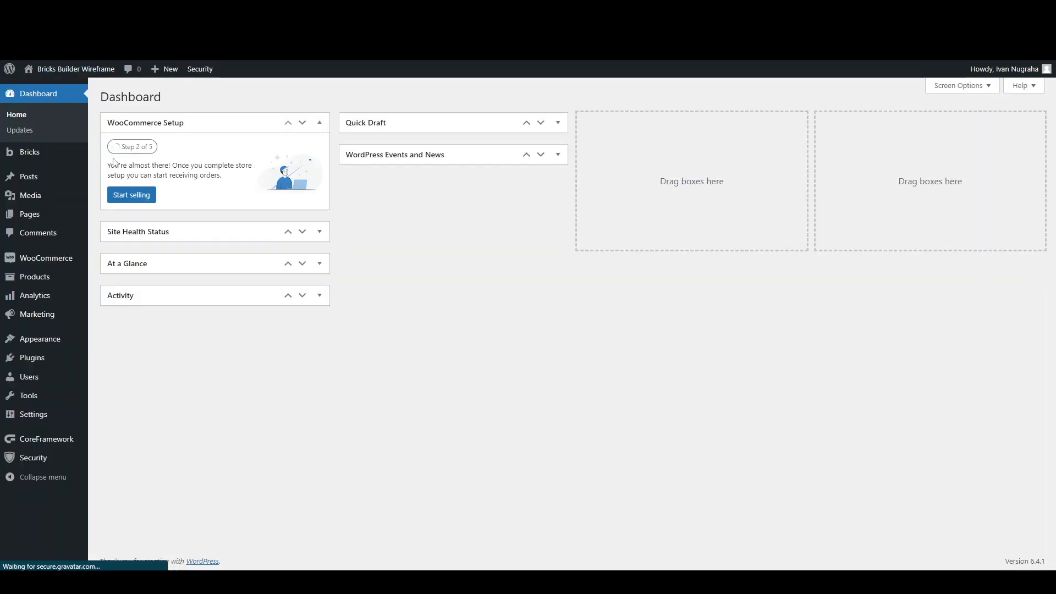
{"action": "mouse_move", "coordinate": [50, 182]}
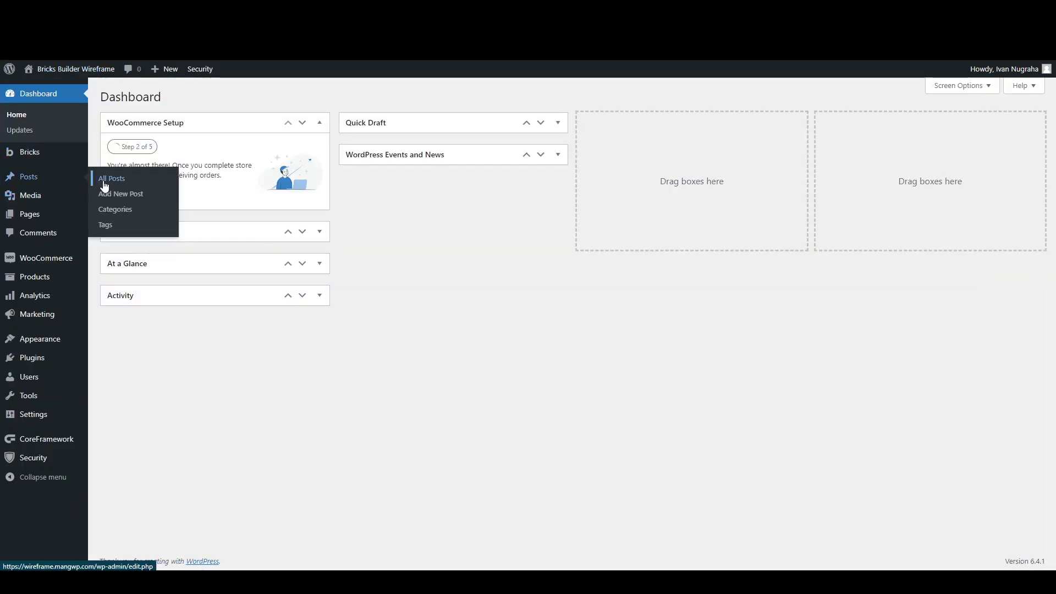
{"action": "left_click", "coordinate": [109, 184]}
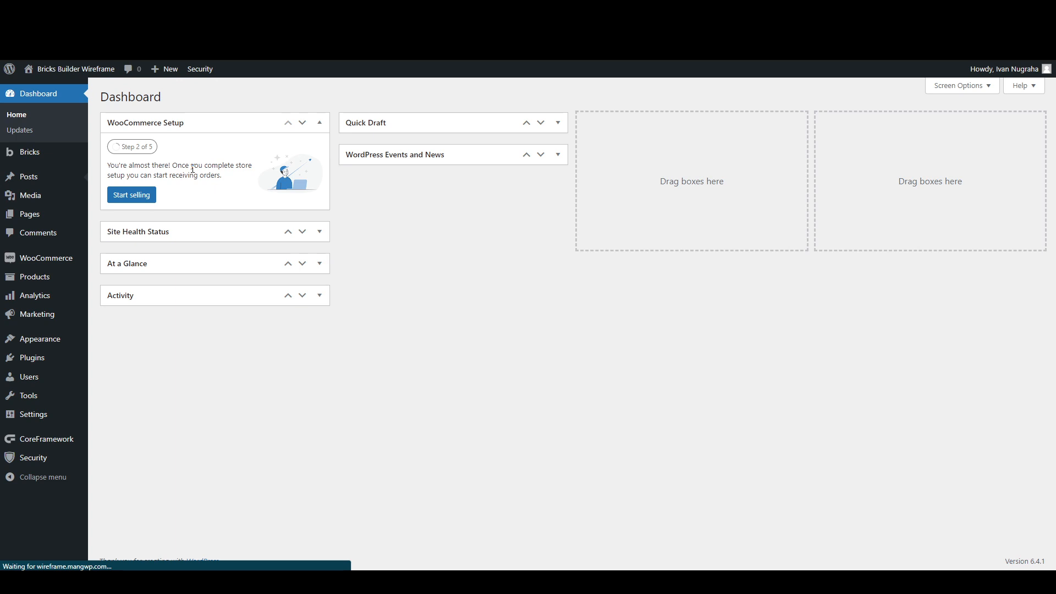
{"action": "left_click", "coordinate": [209, 193]}
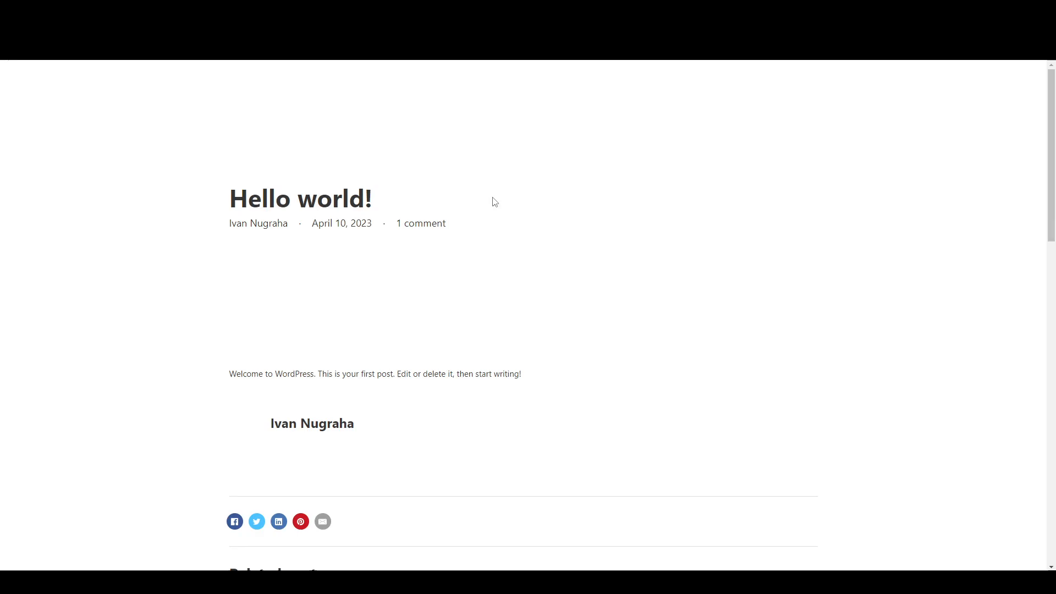
{"action": "scroll", "coordinate": [384, 200], "scroll_direction": "down", "scroll_amount": 2}
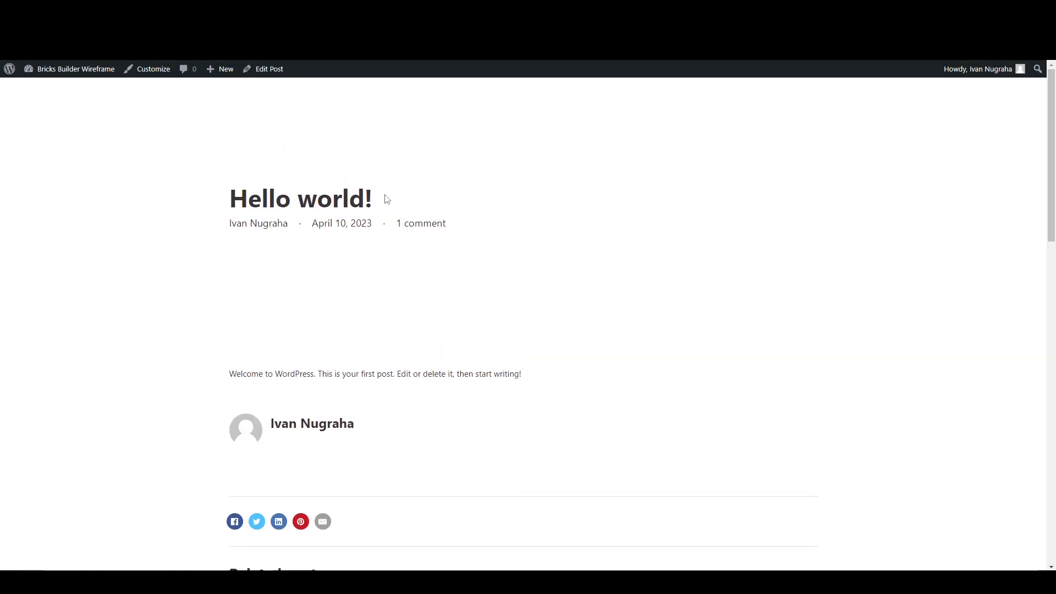
Step: Inspect the "Hello world!" post title and examine its h1 tag and applied font-size rule
{"action": "key", "text": "ctrl+shift+c"}
{"action": "left_click", "coordinate": [367, 154]}
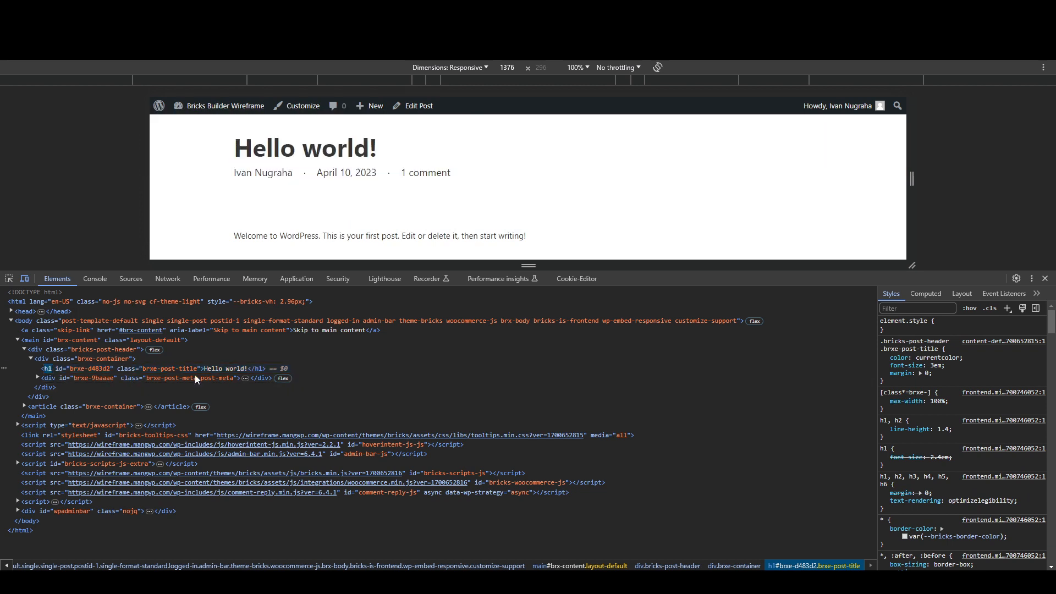
{"action": "left_click", "coordinate": [226, 367]}
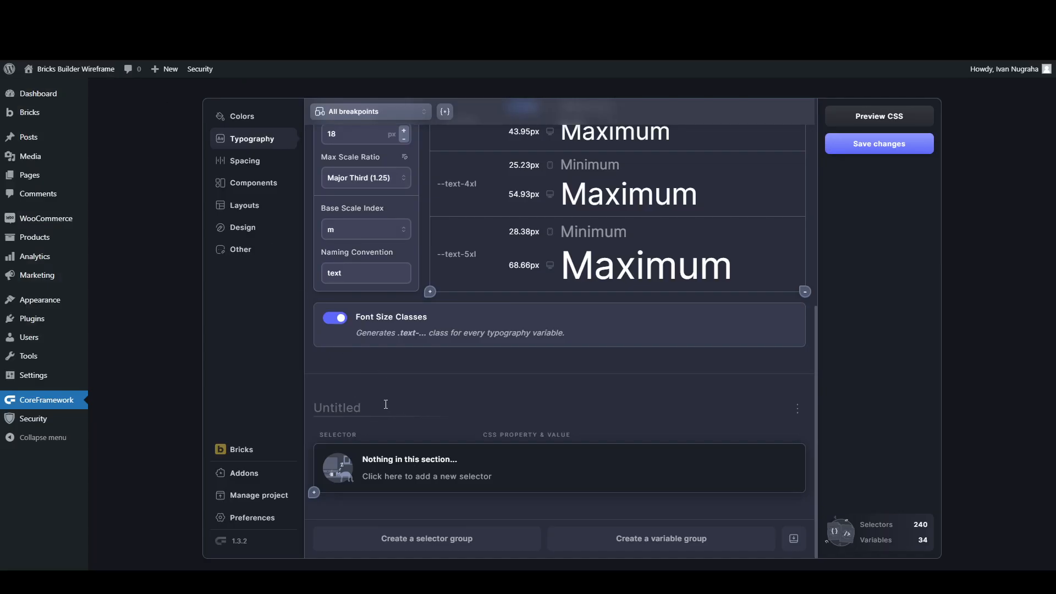
Step: Name the untitled selector group in Core Framework's typography settings "Heading" and add an h1 selector to it
{"action": "left_click", "coordinate": [375, 409]}
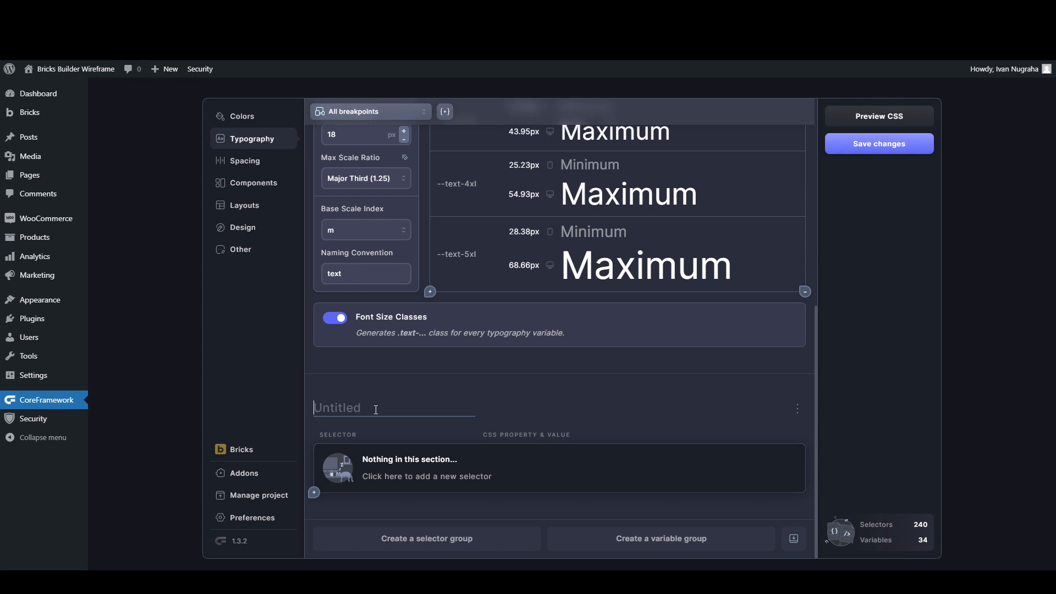
{"action": "type", "text": "Heading"}
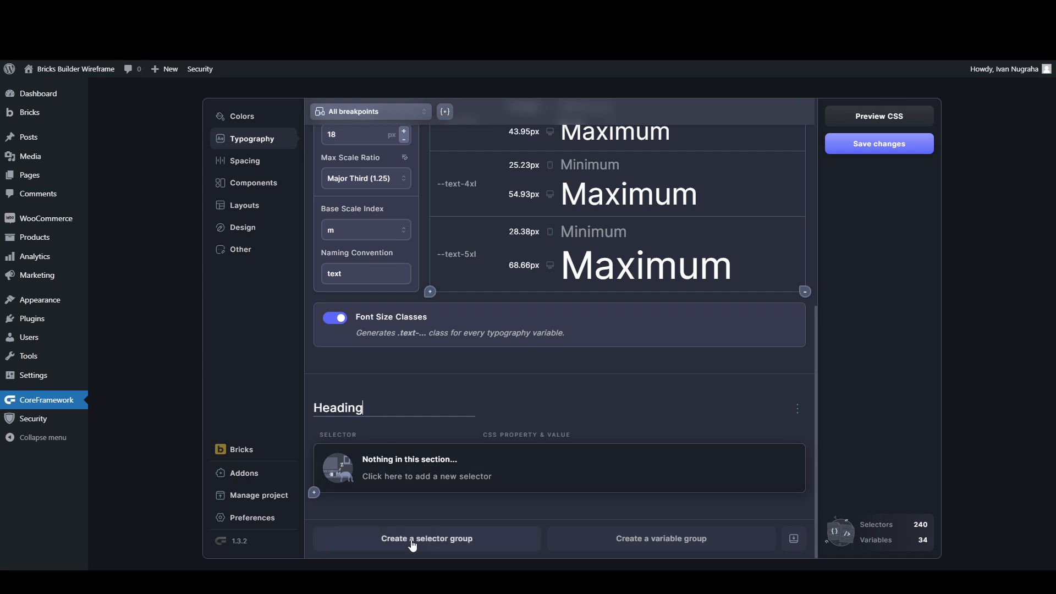
{"action": "left_click", "coordinate": [387, 468]}
{"action": "left_click", "coordinate": [381, 472]}
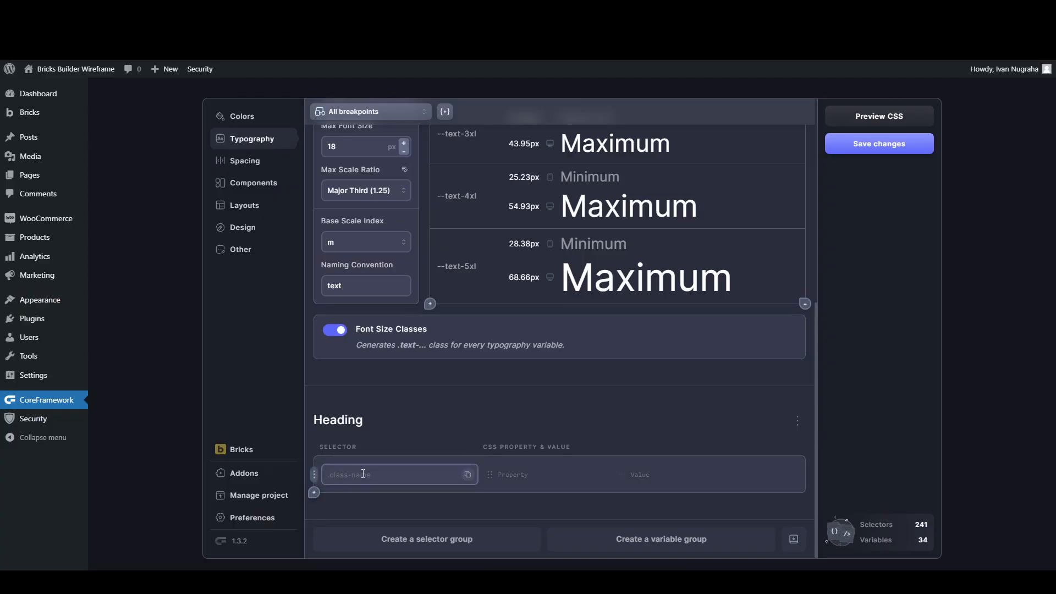
{"action": "type", "text": "h1"}
Step: Give the h1 selector a font-size of var(--text-4xl), save the changes and reload the "Hello world!" post
{"action": "left_click", "coordinate": [535, 469]}
{"action": "type", "text": "f"}
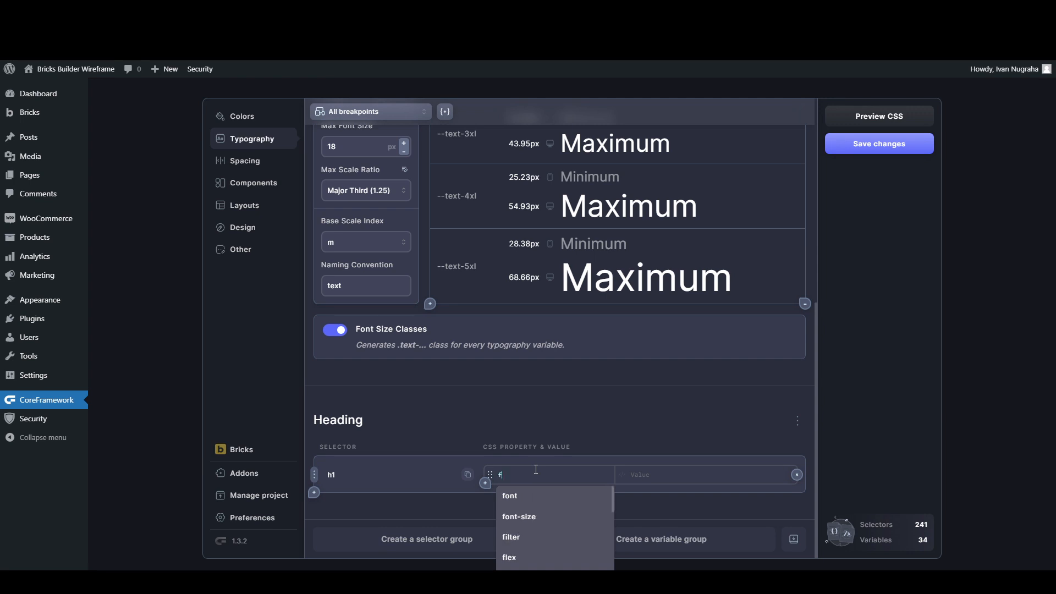
{"action": "type", "text": "ont-s"}
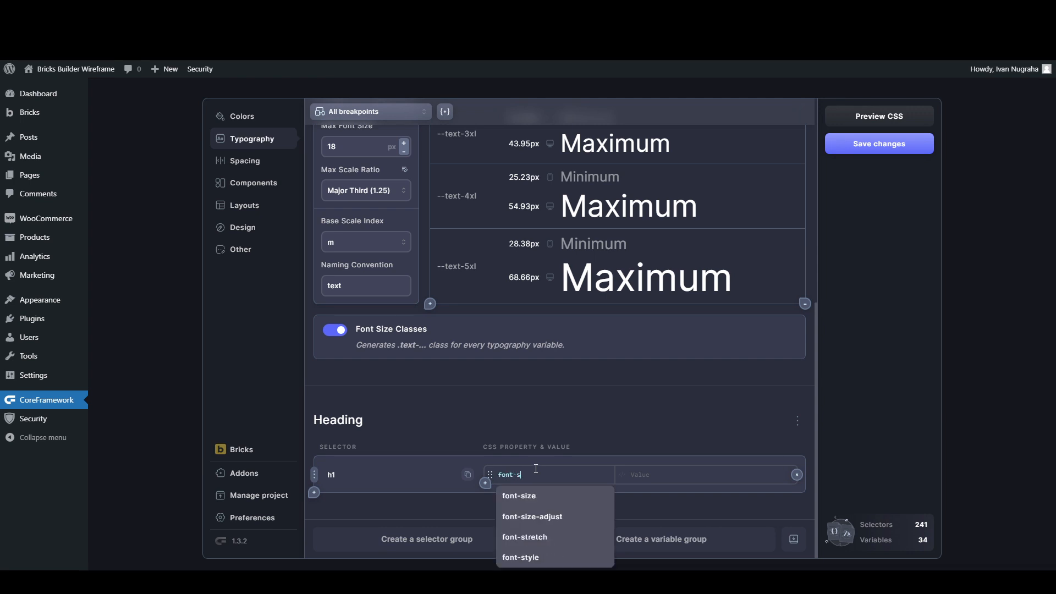
{"action": "left_click", "coordinate": [589, 497]}
{"action": "left_click", "coordinate": [648, 478]}
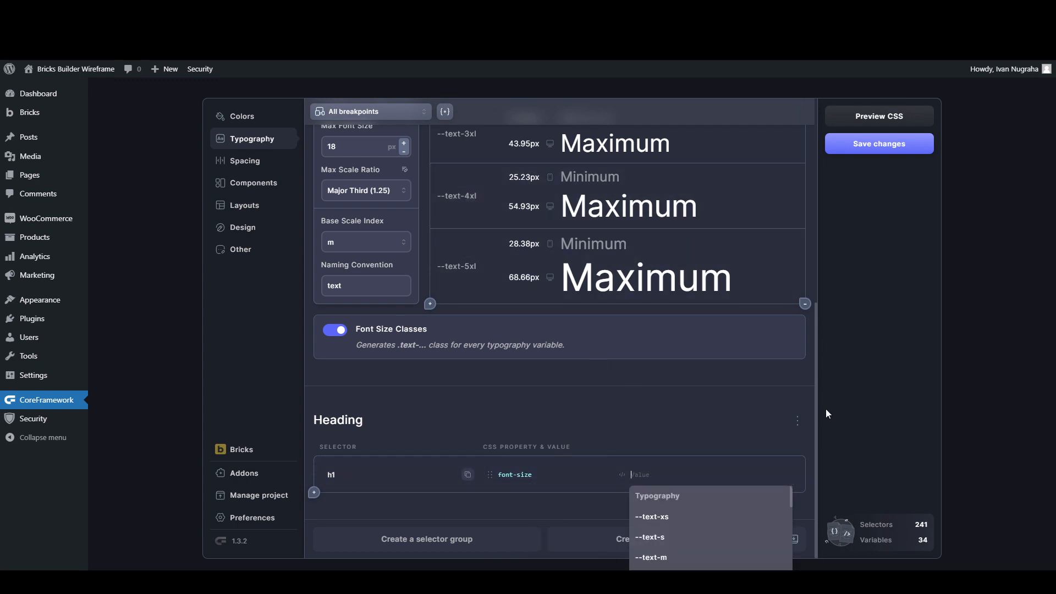
{"action": "scroll", "coordinate": [737, 523], "scroll_direction": "down", "scroll_amount": 10}
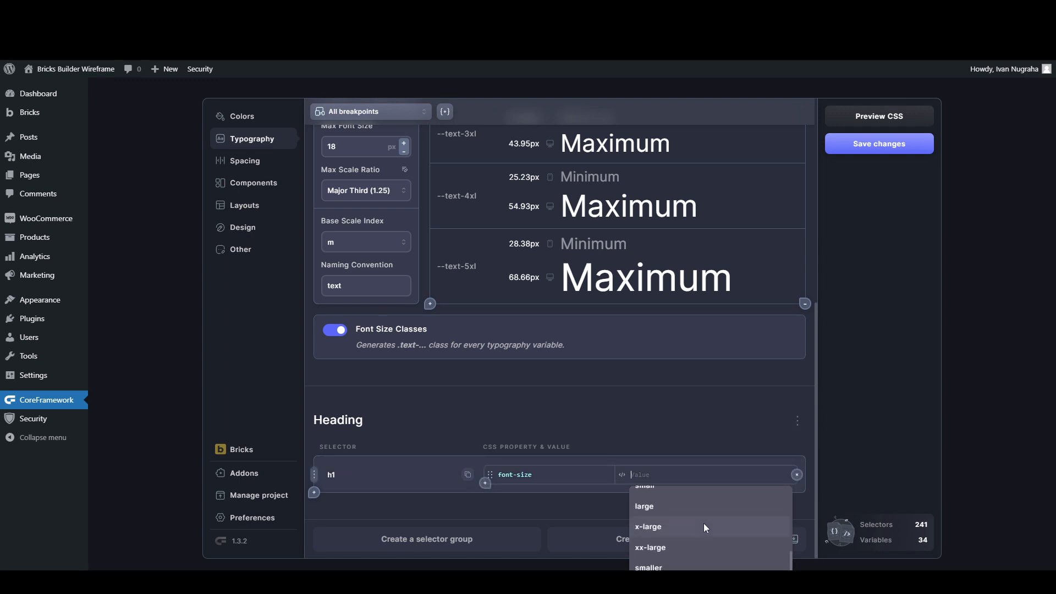
{"action": "scroll", "coordinate": [701, 523], "scroll_direction": "up", "scroll_amount": 3}
{"action": "type", "text": "text"}
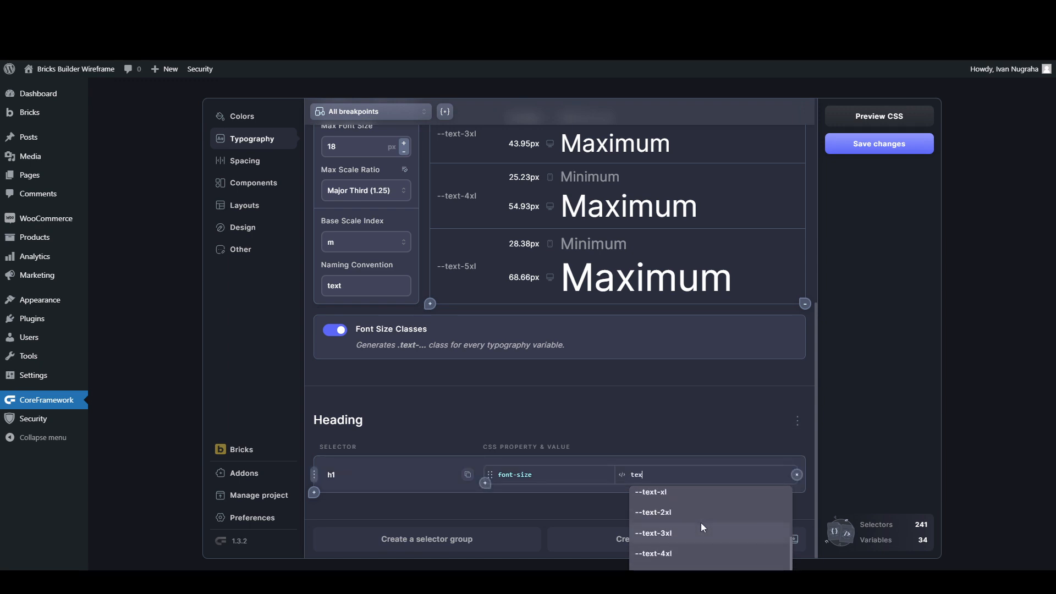
{"action": "left_click", "coordinate": [671, 553]}
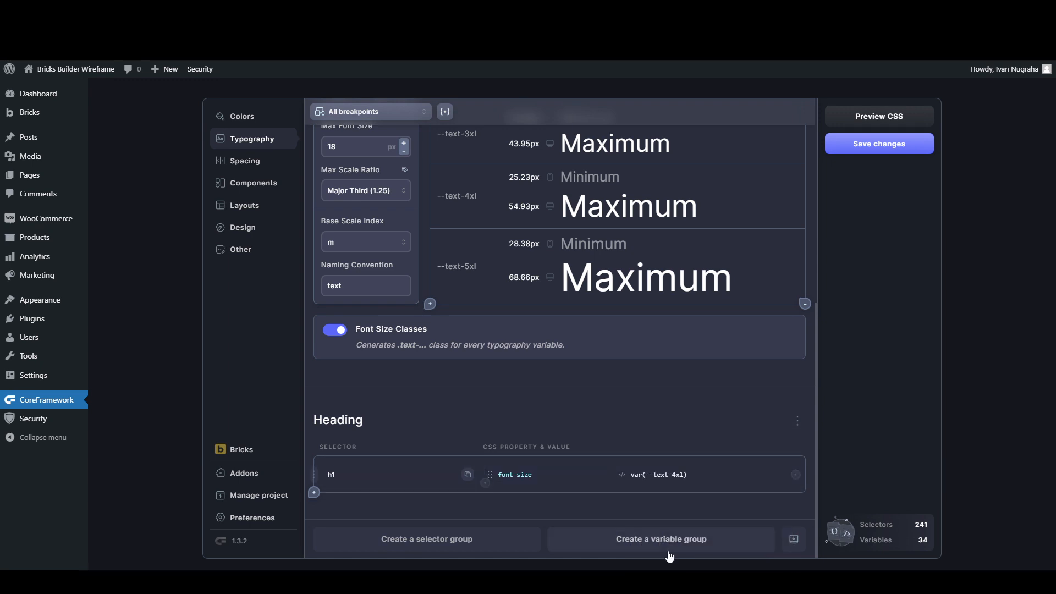
{"action": "left_click", "coordinate": [884, 145]}
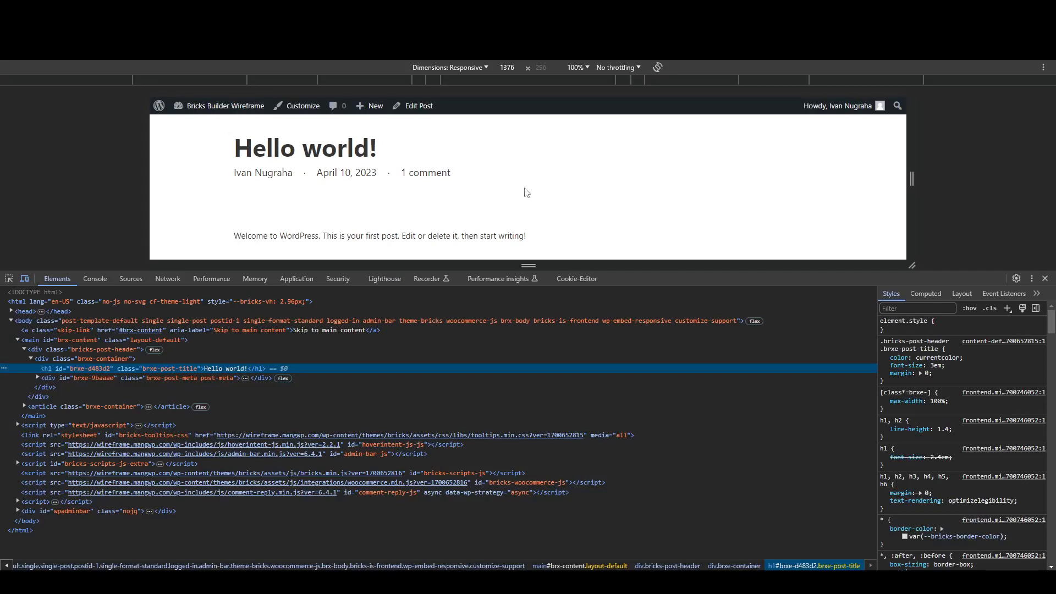
{"action": "key", "text": "ctrl+r"}
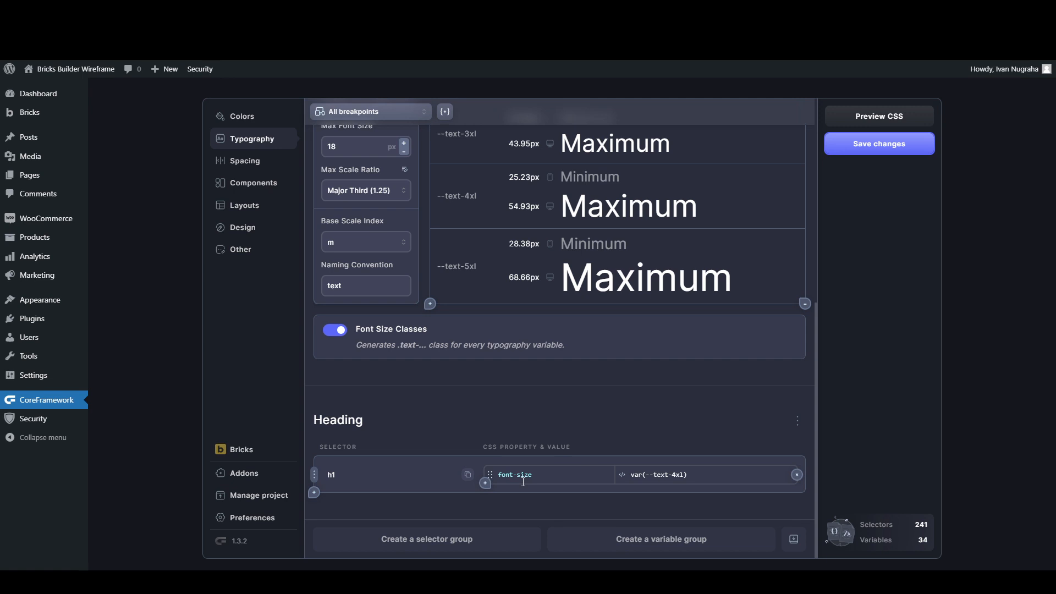
{"action": "left_click", "coordinate": [876, 148]}
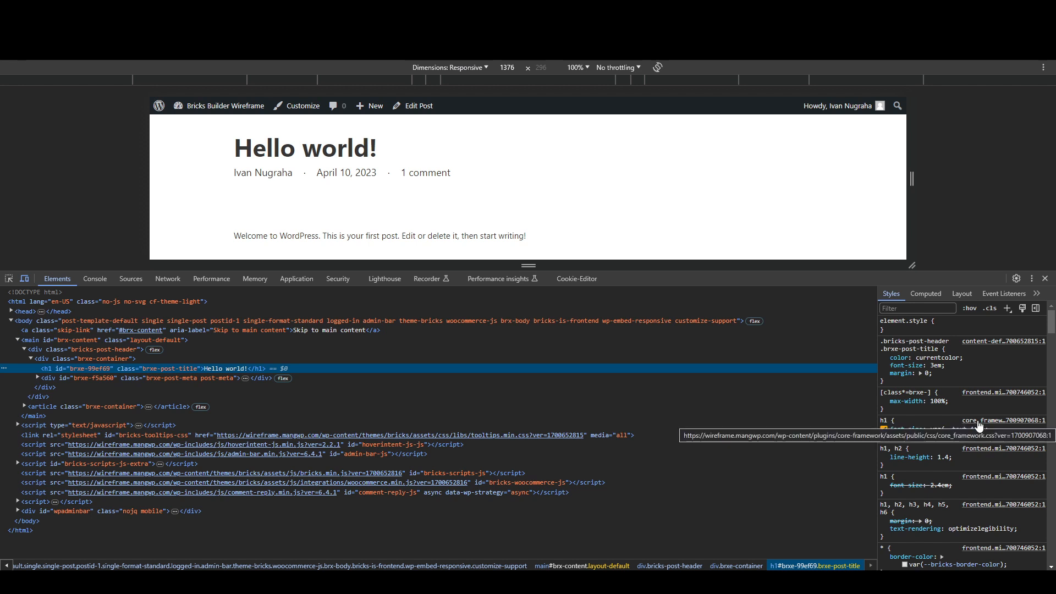
Step: Disable the color, font-size and margin declarations in the post title's .bricks-post-header .brxe-post-title rule
{"action": "left_click", "coordinate": [883, 357]}
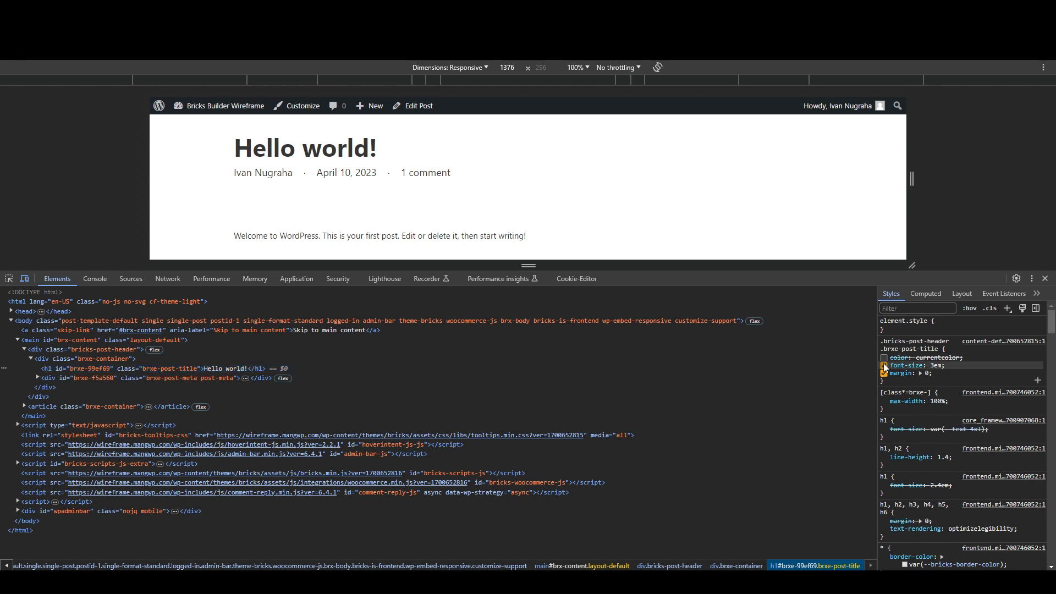
{"action": "left_click", "coordinate": [884, 365]}
{"action": "left_click", "coordinate": [884, 373]}
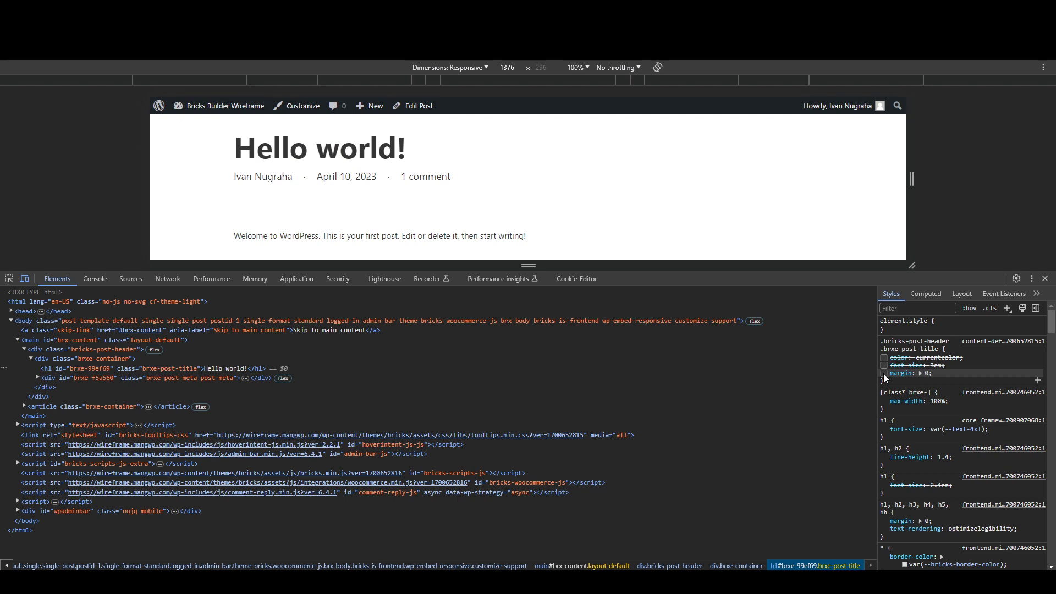
{"action": "left_click", "coordinate": [884, 373]}
{"action": "left_click", "coordinate": [883, 365]}
{"action": "left_click", "coordinate": [883, 365]}
{"action": "left_click", "coordinate": [883, 372]}
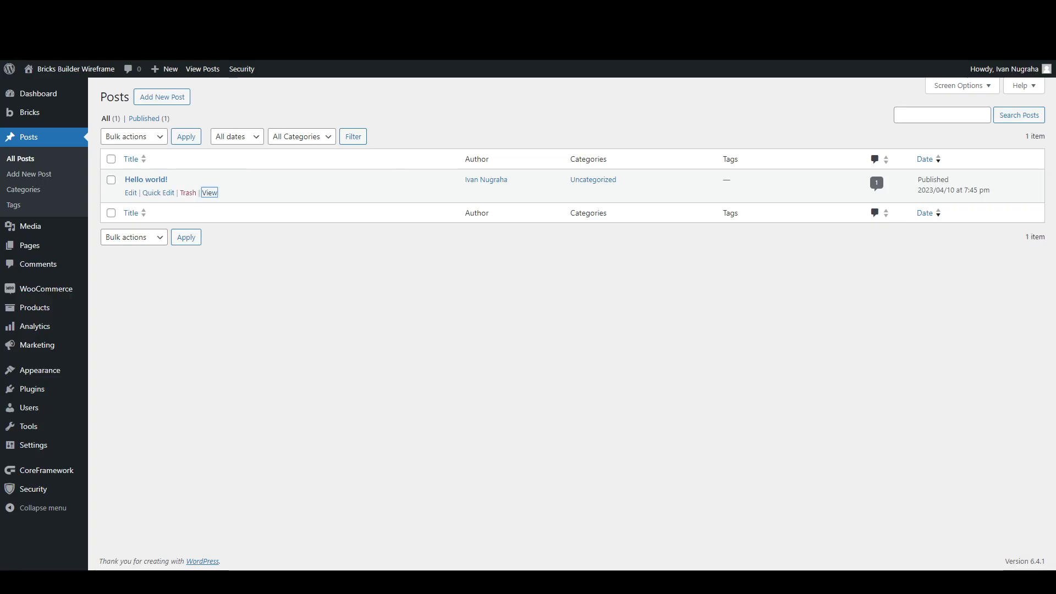
Step: Go to the Bricks settings in the WordPress admin and look through the General and Performance options
{"action": "mouse_move", "coordinate": [66, 112]}
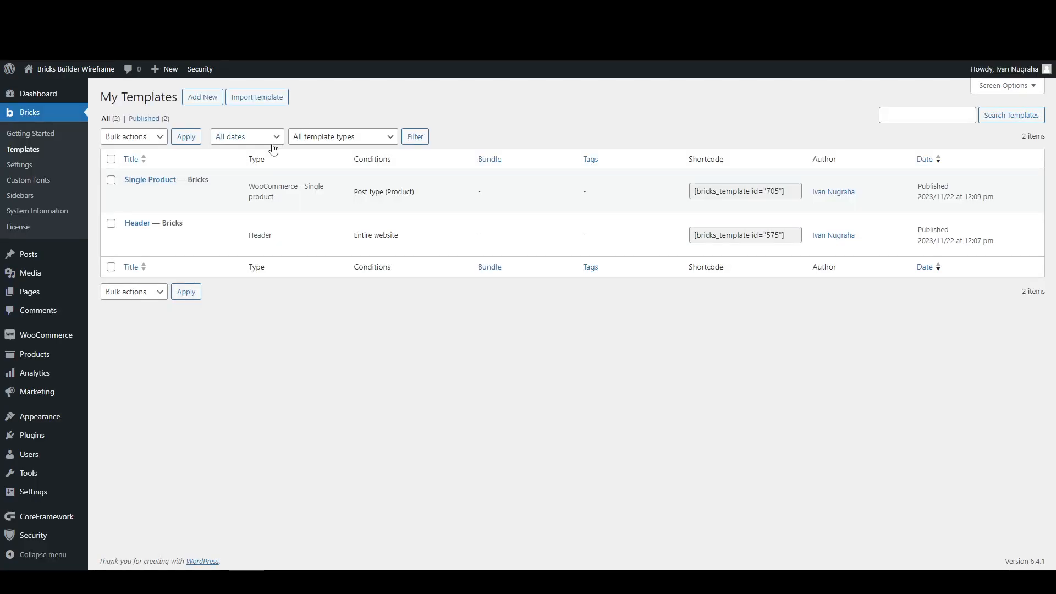
{"action": "mouse_move", "coordinate": [204, 193]}
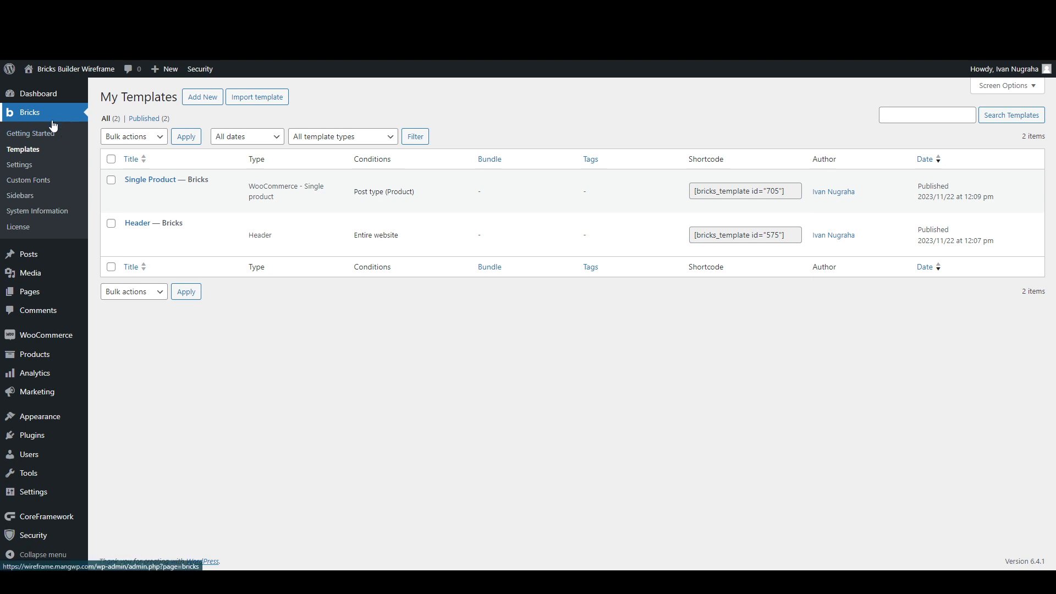
{"action": "left_click", "coordinate": [33, 165]}
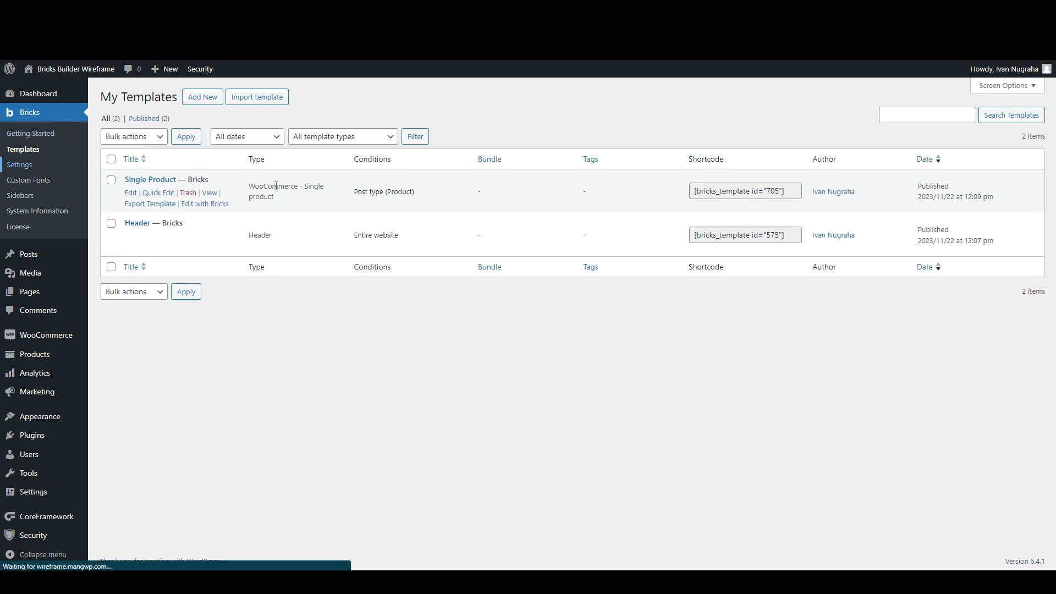
{"action": "scroll", "coordinate": [444, 239], "scroll_direction": "down", "scroll_amount": 1}
{"action": "scroll", "coordinate": [444, 240], "scroll_direction": "down", "scroll_amount": 5}
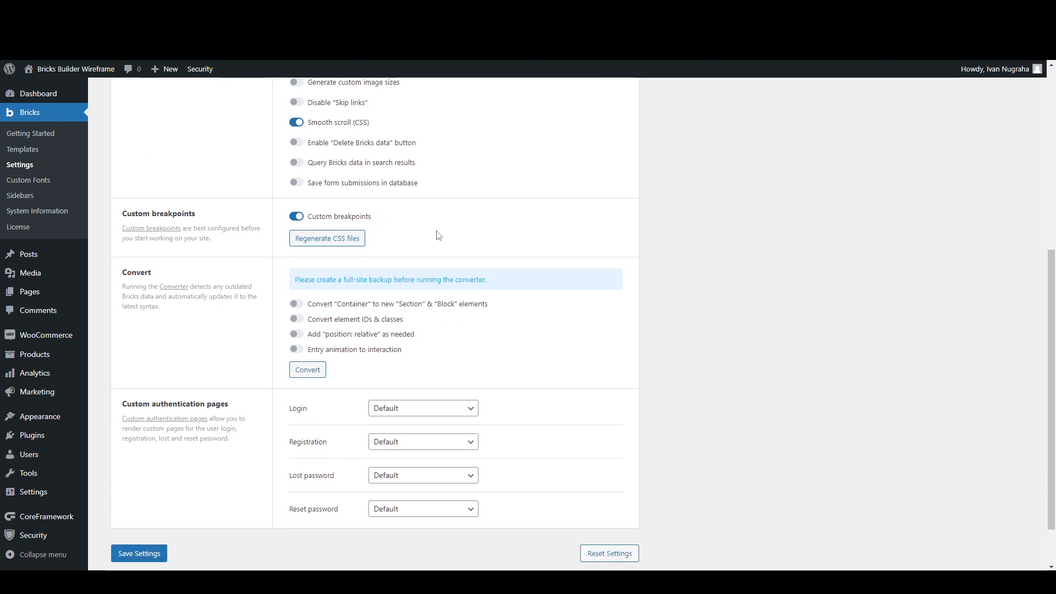
{"action": "scroll", "coordinate": [436, 232], "scroll_direction": "up", "scroll_amount": 5}
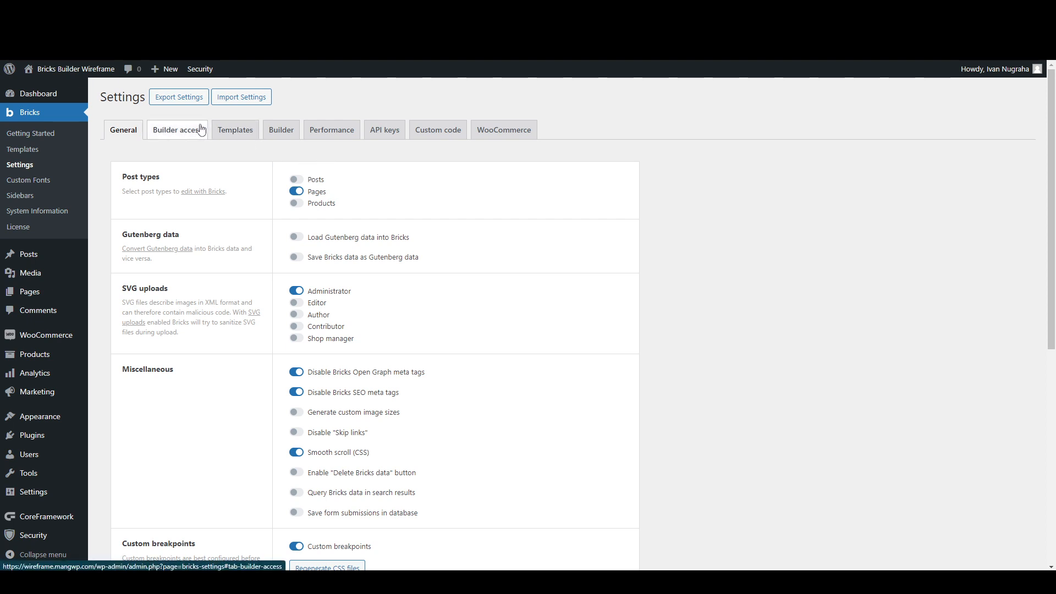
{"action": "left_click", "coordinate": [331, 130]}
{"action": "scroll", "coordinate": [396, 239], "scroll_direction": "down", "scroll_amount": 2}
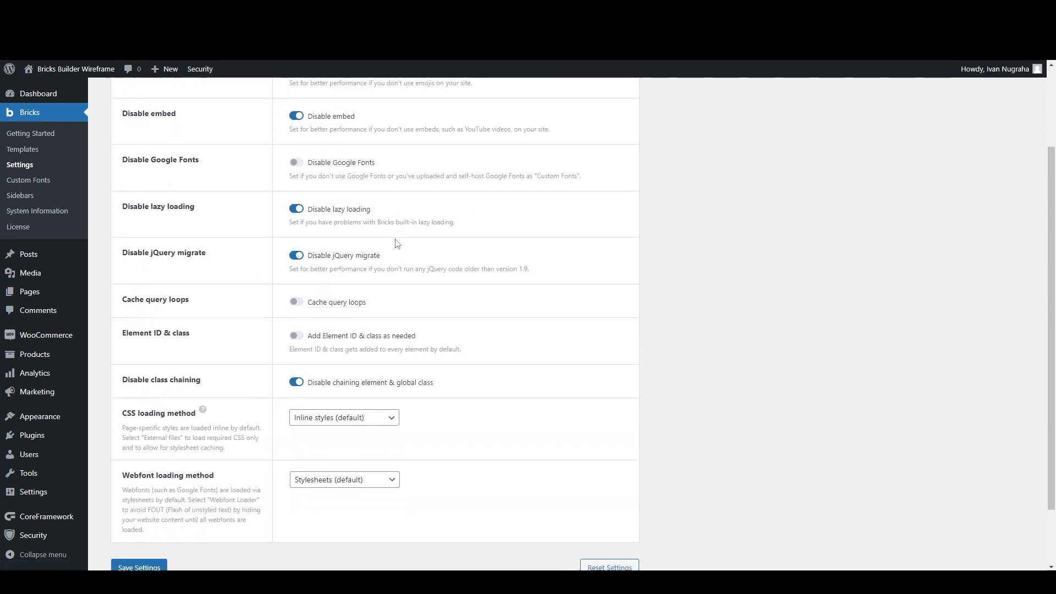
{"action": "scroll", "coordinate": [300, 268], "scroll_direction": "up", "scroll_amount": 1}
{"action": "scroll", "coordinate": [308, 220], "scroll_direction": "down", "scroll_amount": 2}
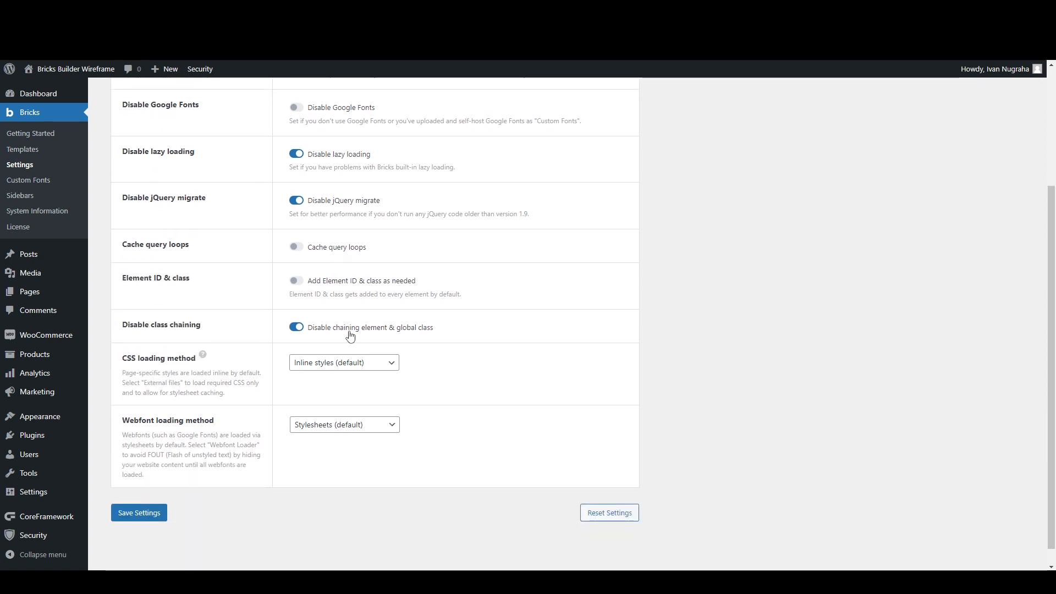
{"action": "scroll", "coordinate": [352, 275], "scroll_direction": "up", "scroll_amount": 4}
Step: Look through the remaining Bricks settings, including Builder, Templates and Builder access, and recheck the General options
{"action": "left_click", "coordinate": [385, 132]}
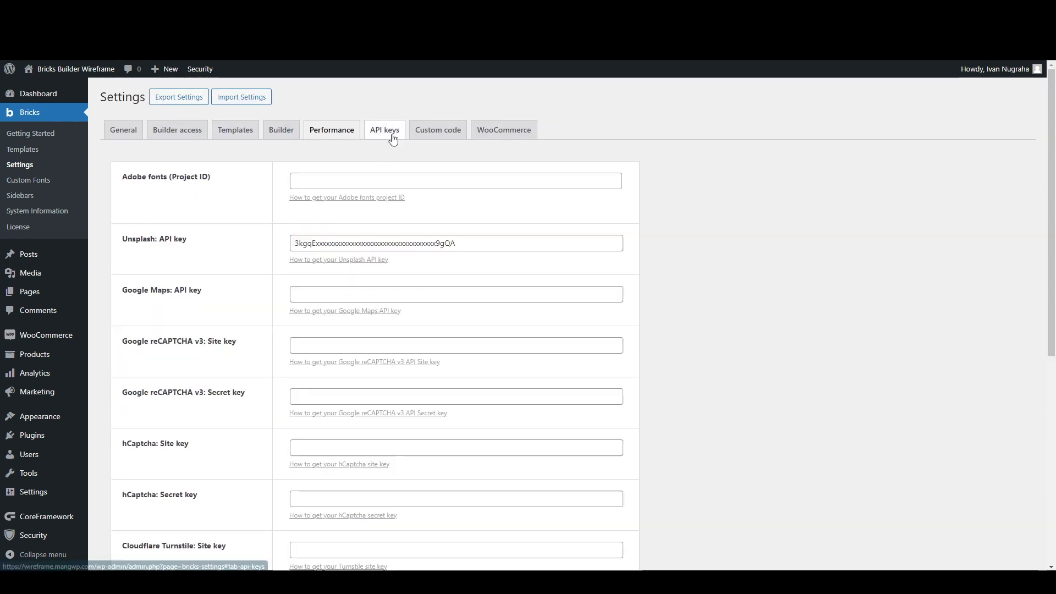
{"action": "left_click", "coordinate": [427, 134]}
{"action": "left_click", "coordinate": [311, 129]}
{"action": "left_click", "coordinate": [283, 130]}
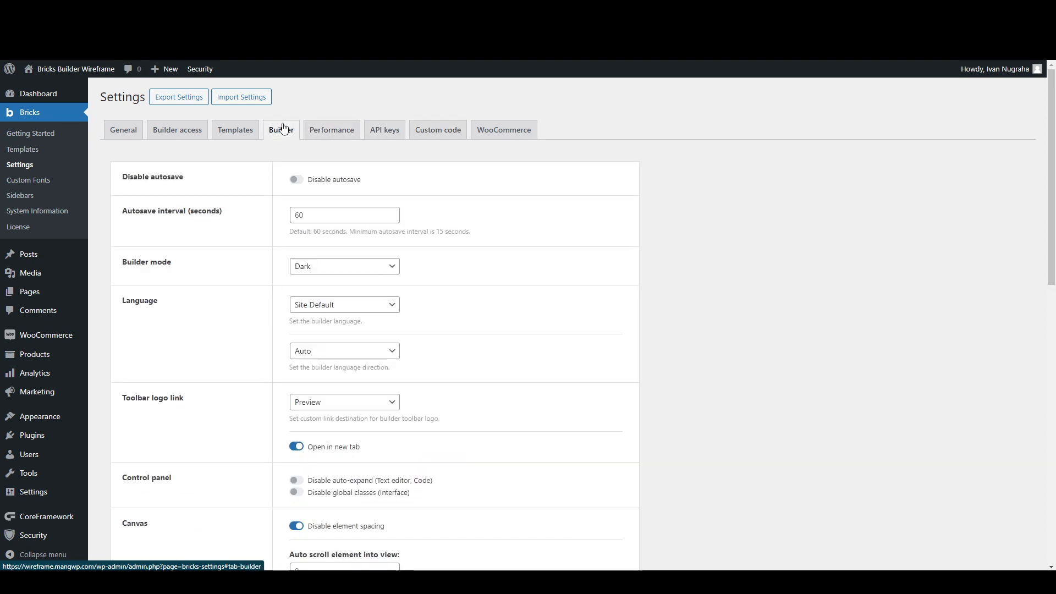
{"action": "scroll", "coordinate": [349, 314], "scroll_direction": "down", "scroll_amount": 8}
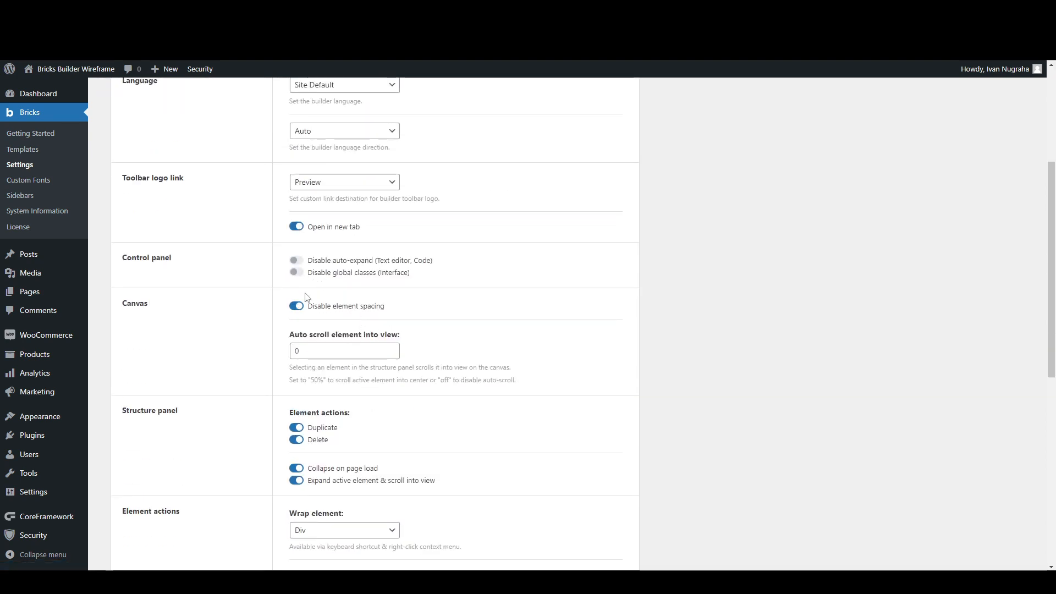
{"action": "scroll", "coordinate": [307, 295], "scroll_direction": "up", "scroll_amount": 8}
{"action": "left_click", "coordinate": [236, 130]}
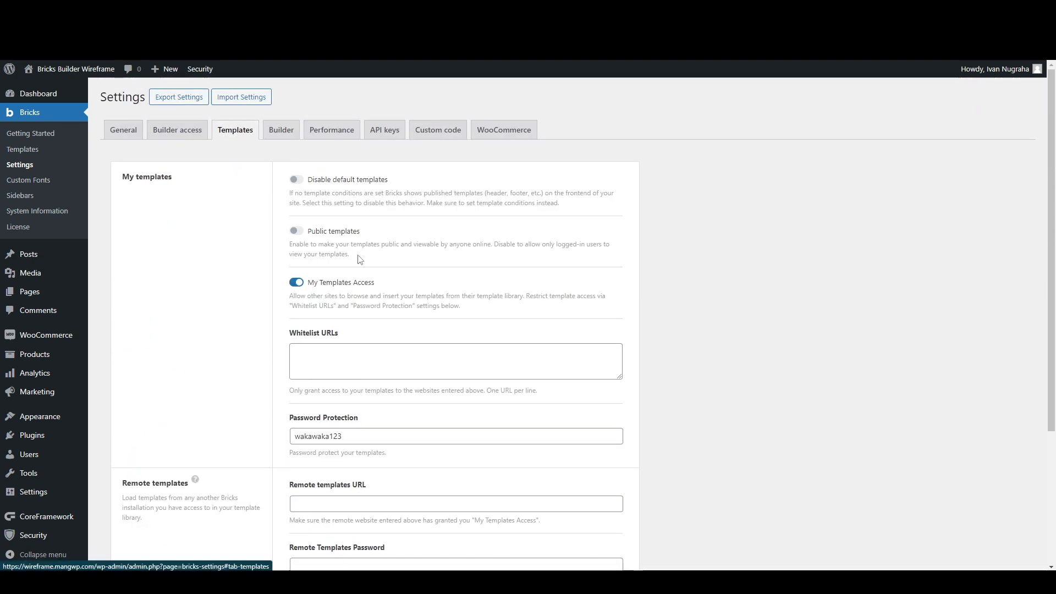
{"action": "scroll", "coordinate": [359, 258], "scroll_direction": "down", "scroll_amount": 3}
{"action": "scroll", "coordinate": [360, 259], "scroll_direction": "up", "scroll_amount": 4}
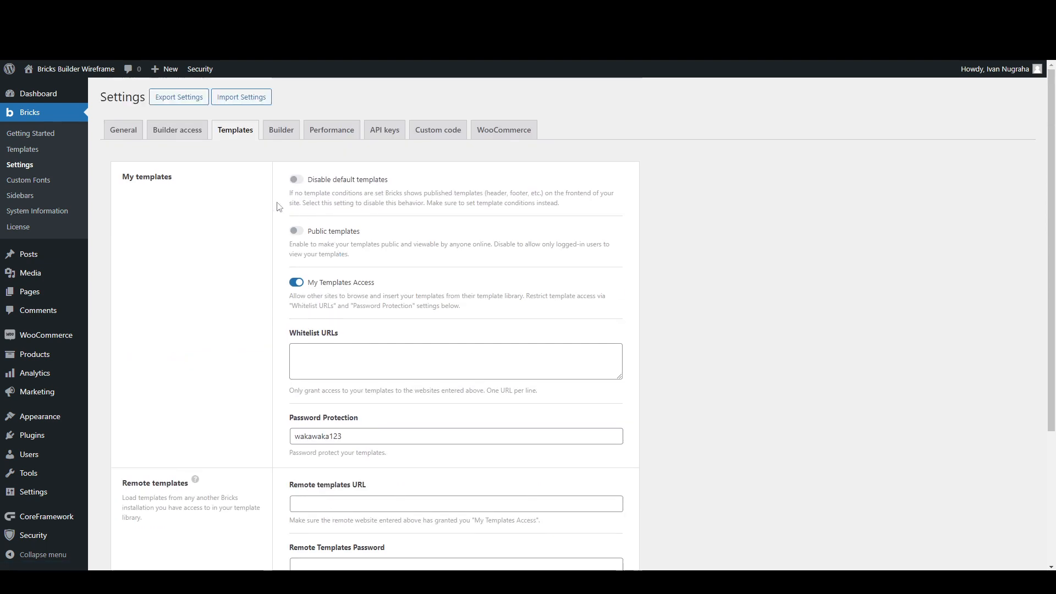
{"action": "left_click", "coordinate": [177, 129]}
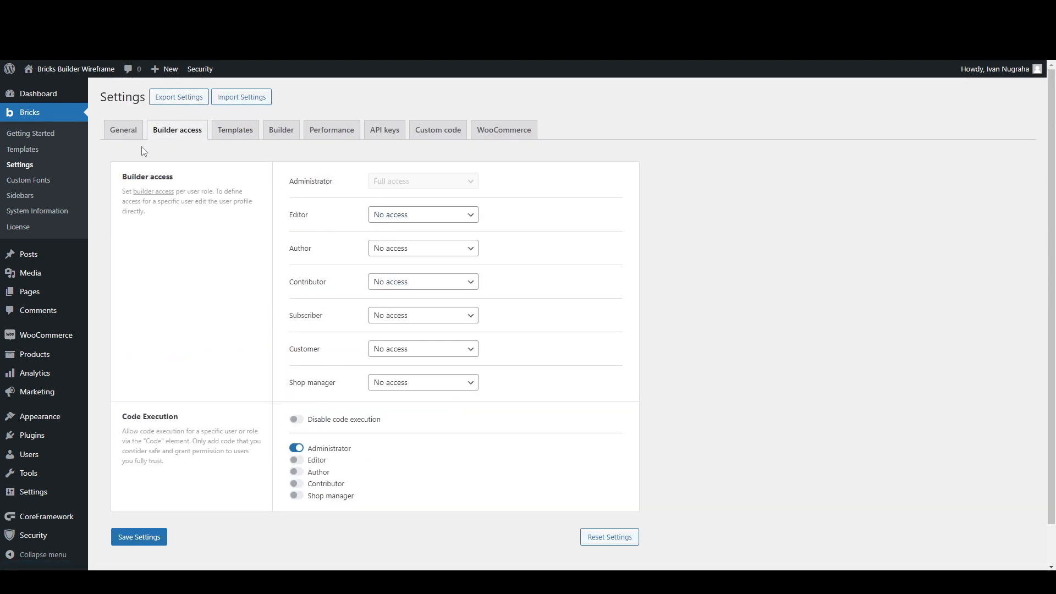
{"action": "left_click", "coordinate": [123, 130]}
{"action": "scroll", "coordinate": [410, 302], "scroll_direction": "down", "scroll_amount": 3}
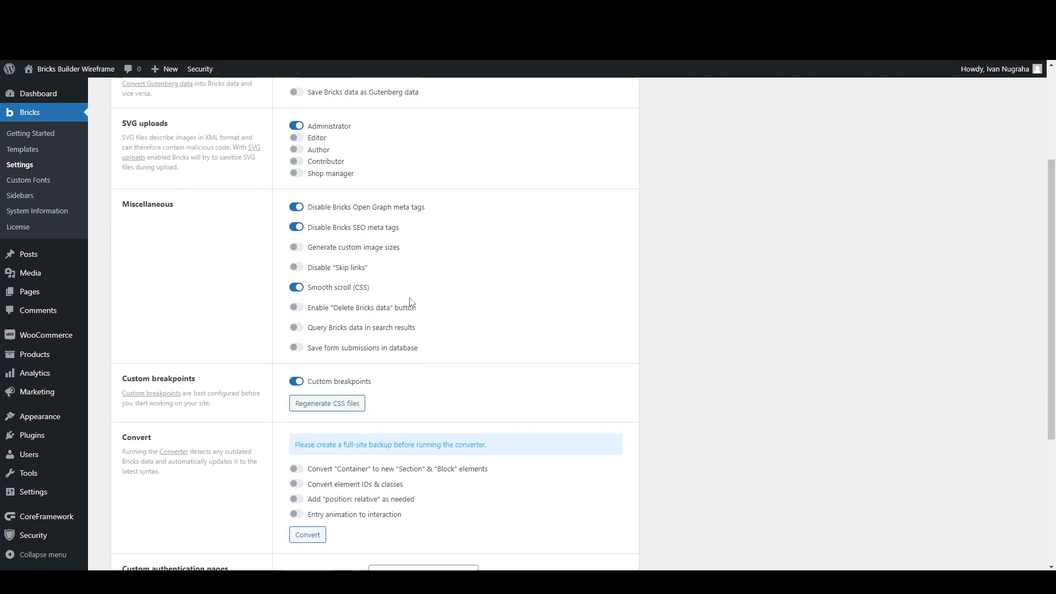
{"action": "scroll", "coordinate": [409, 301], "scroll_direction": "down", "scroll_amount": 2}
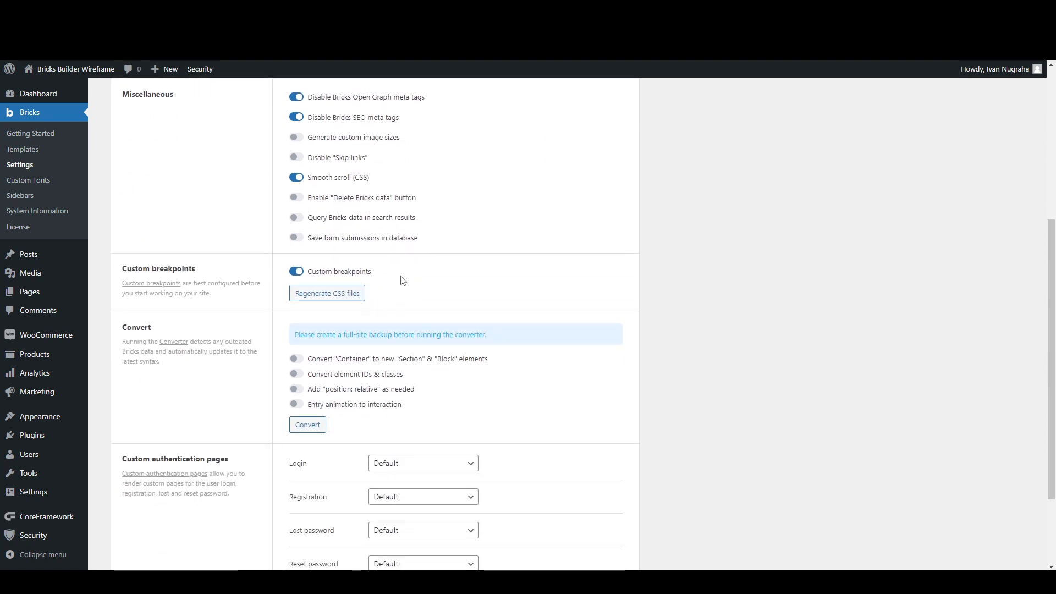
{"action": "scroll", "coordinate": [401, 281], "scroll_direction": "down", "scroll_amount": 2}
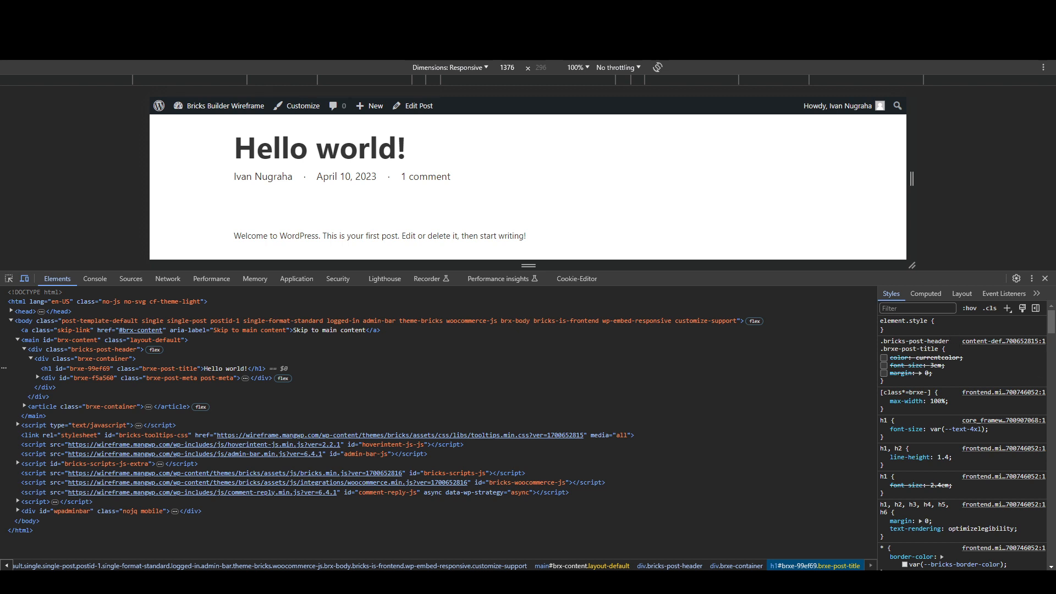
Step: Return to the "Hello world!" post and examine its console and the content-default.min.css source
{"action": "key", "text": "ctrl+shift+j"}
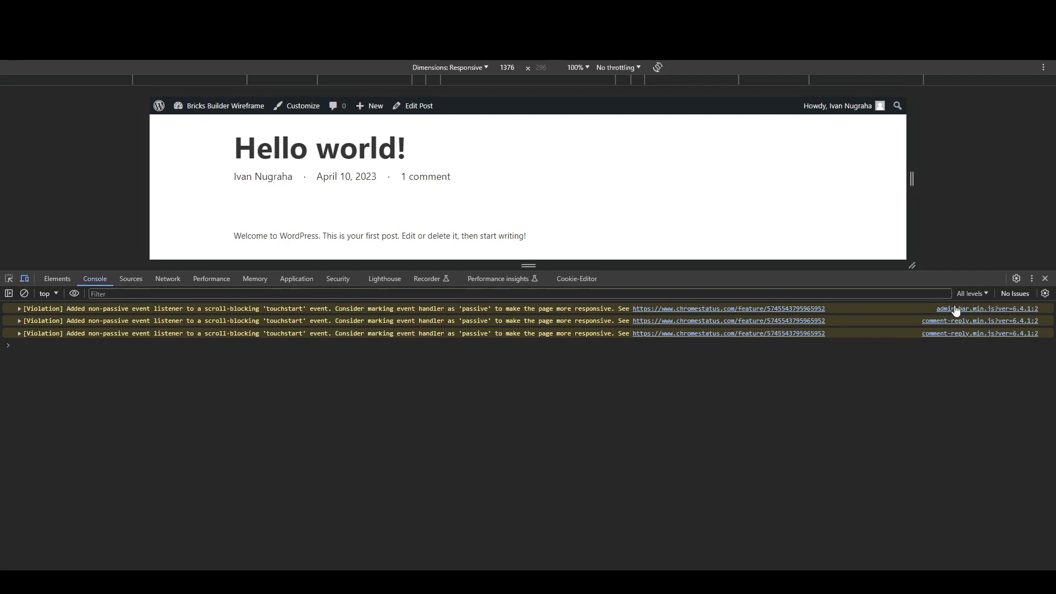
{"action": "left_click", "coordinate": [130, 278]}
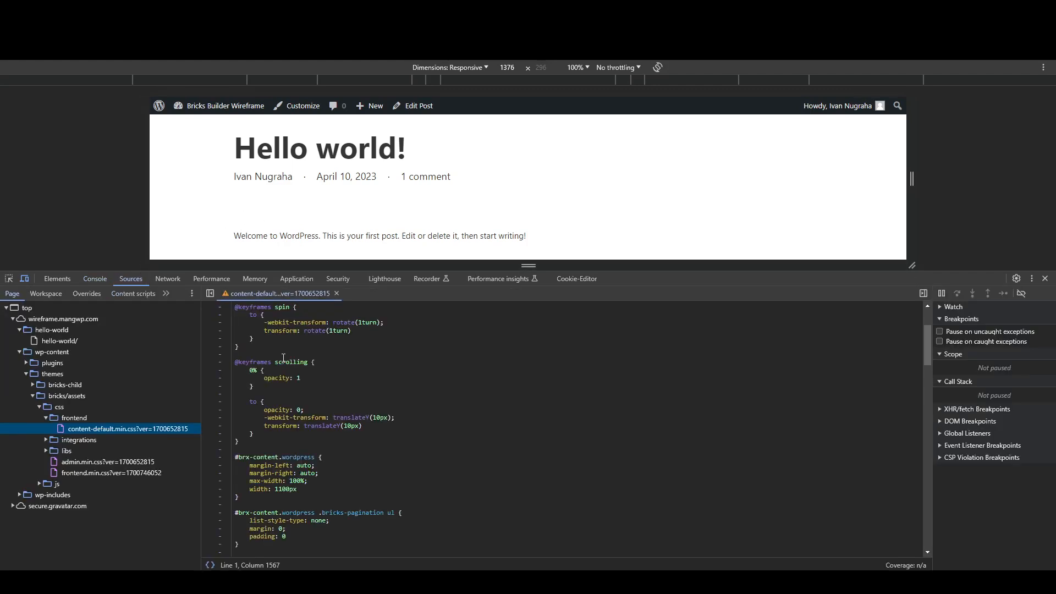
{"action": "left_click", "coordinate": [107, 281]}
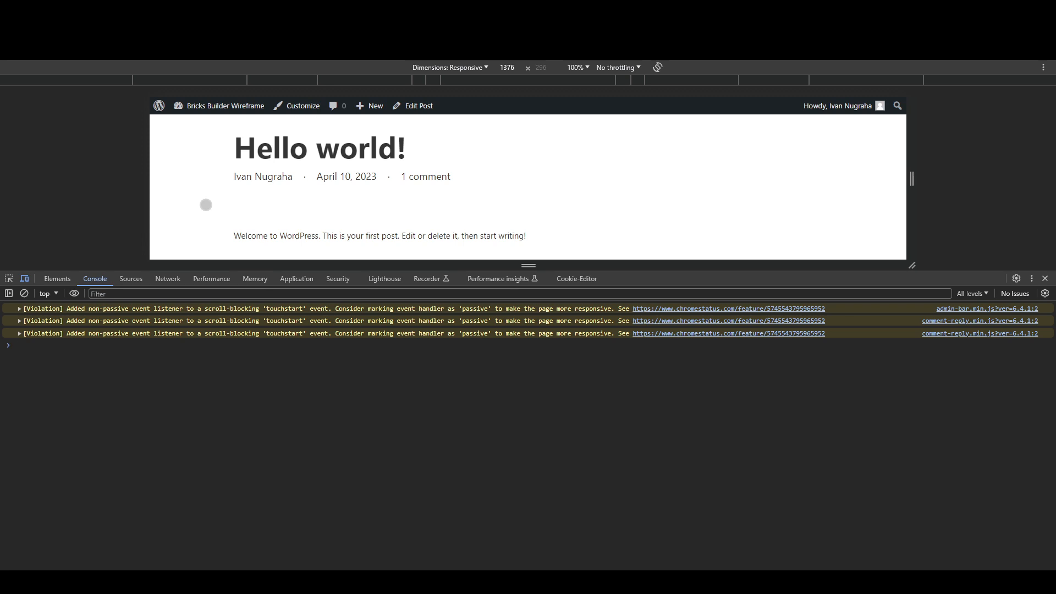
{"action": "left_click", "coordinate": [127, 282]}
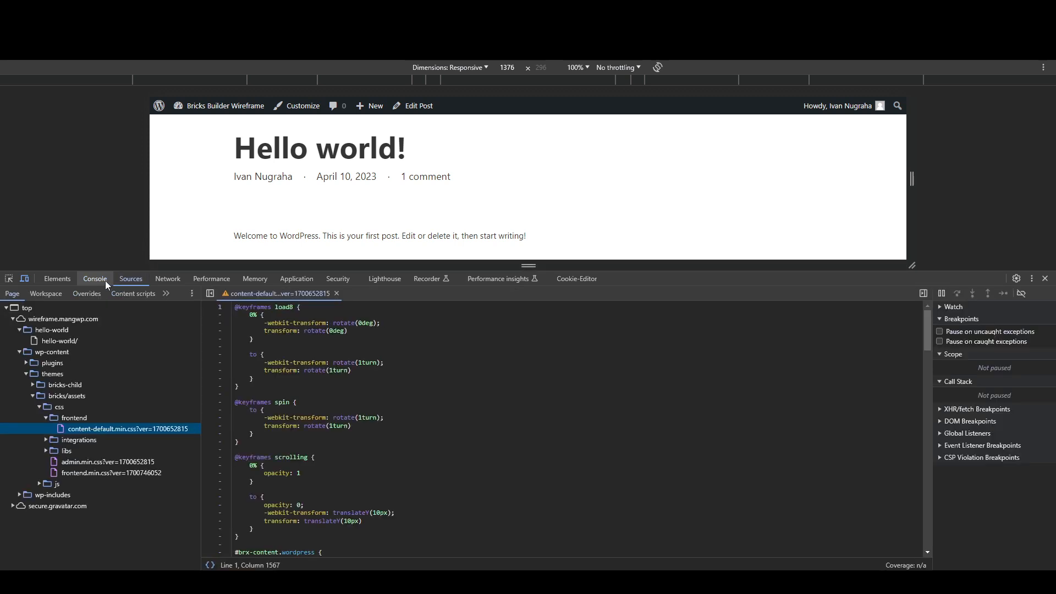
{"action": "left_click", "coordinate": [105, 280]}
Step: Select the post title's h1 element and examine the selector of its .bricks-post-header .brxe-post-title rule
{"action": "left_click", "coordinate": [68, 279]}
{"action": "left_click", "coordinate": [95, 278]}
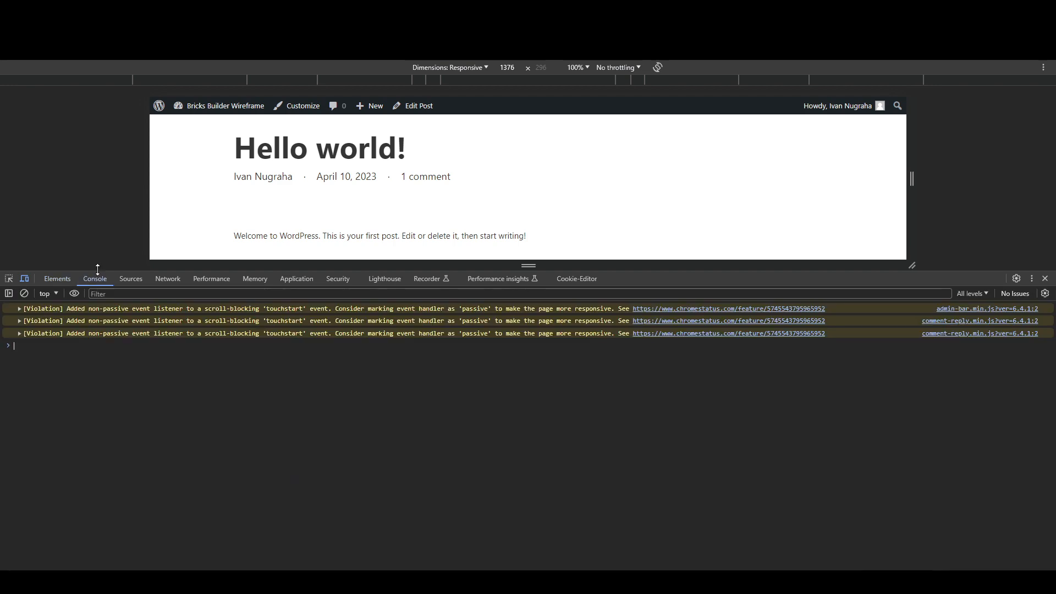
{"action": "left_click", "coordinate": [58, 278]}
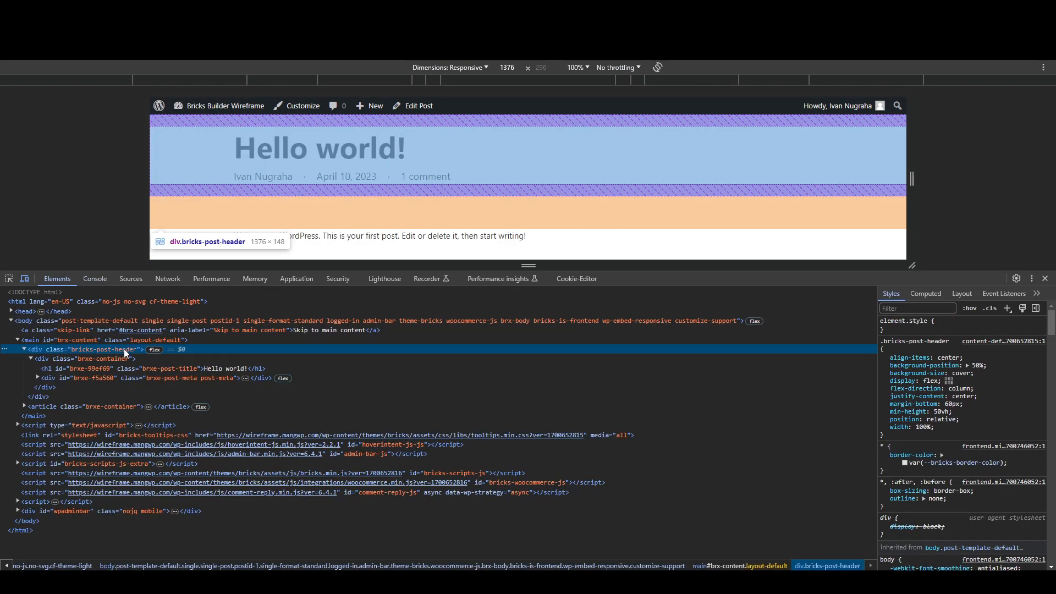
{"action": "left_click", "coordinate": [122, 366]}
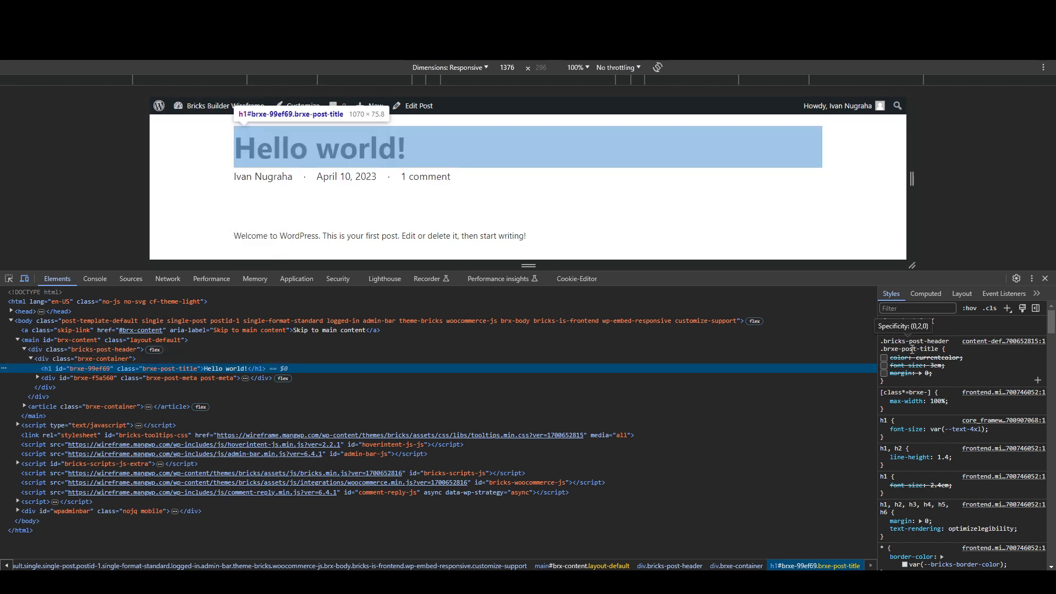
Step: Compare the styles of the bricks-post-header div with those of the post title's h1 element
{"action": "left_click", "coordinate": [131, 351]}
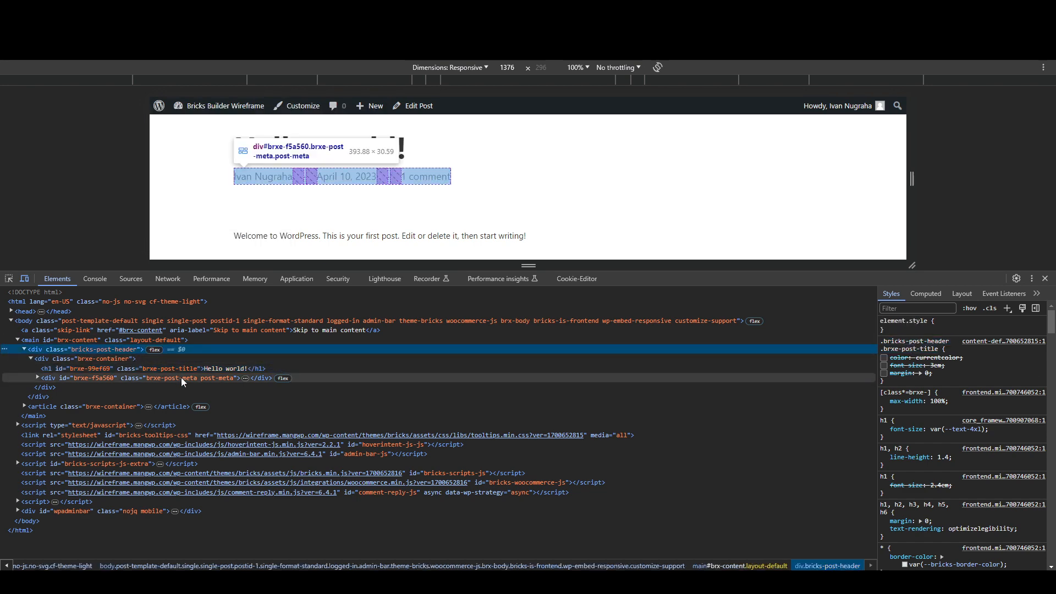
{"action": "left_click", "coordinate": [182, 369]}
{"action": "left_click", "coordinate": [144, 351]}
{"action": "left_click", "coordinate": [152, 368]}
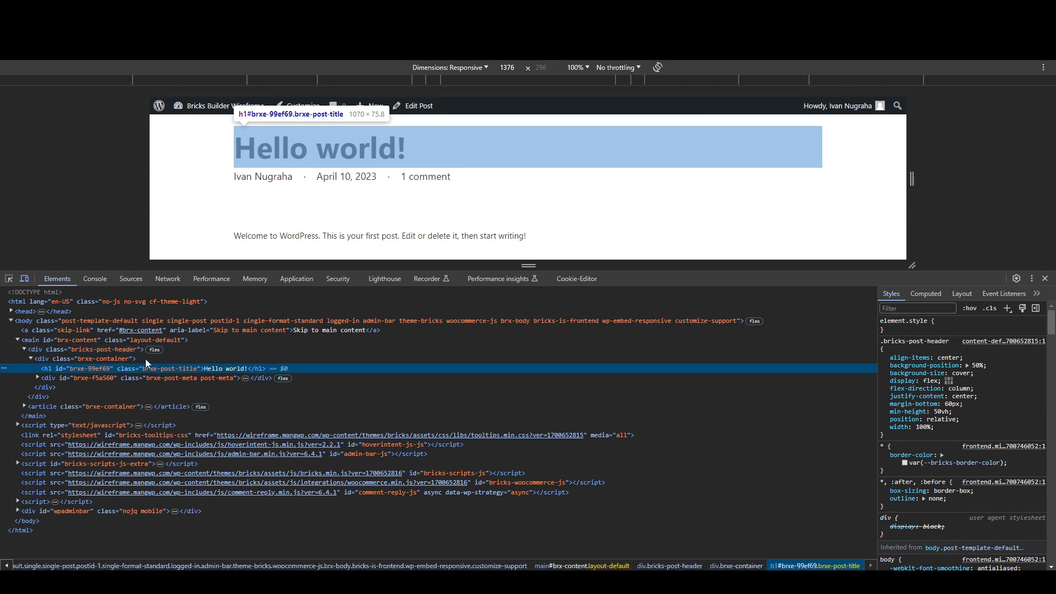
{"action": "left_click", "coordinate": [144, 351]}
{"action": "left_click", "coordinate": [145, 370]}
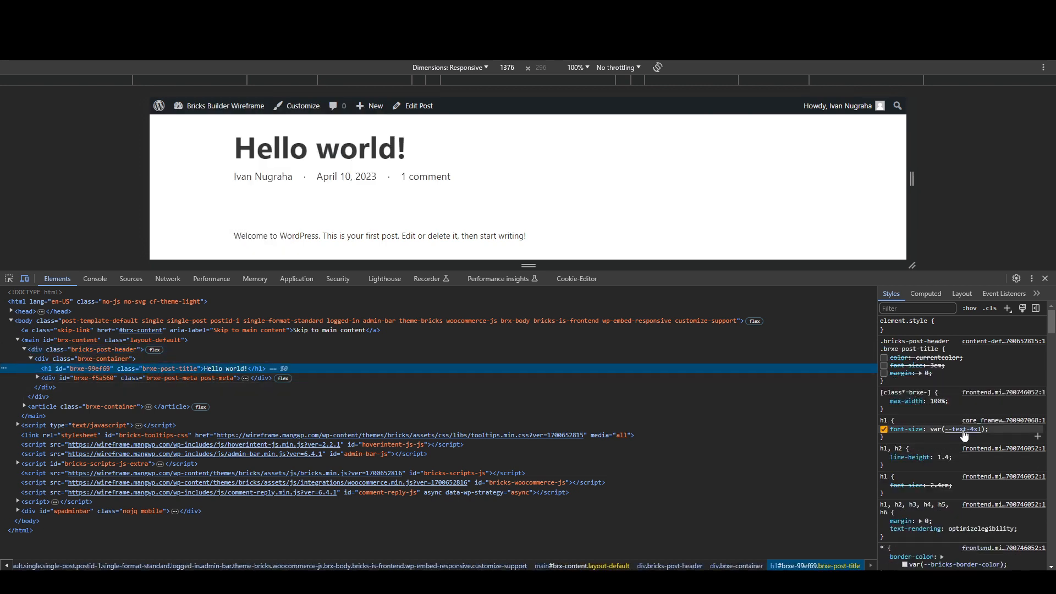
Step: Re-enable the color, font-size and margin declarations in the .bricks-post-header .brxe-post-title rule
{"action": "left_click", "coordinate": [885, 358]}
{"action": "left_click", "coordinate": [886, 358]}
{"action": "left_click", "coordinate": [884, 365]}
{"action": "left_click", "coordinate": [883, 373]}
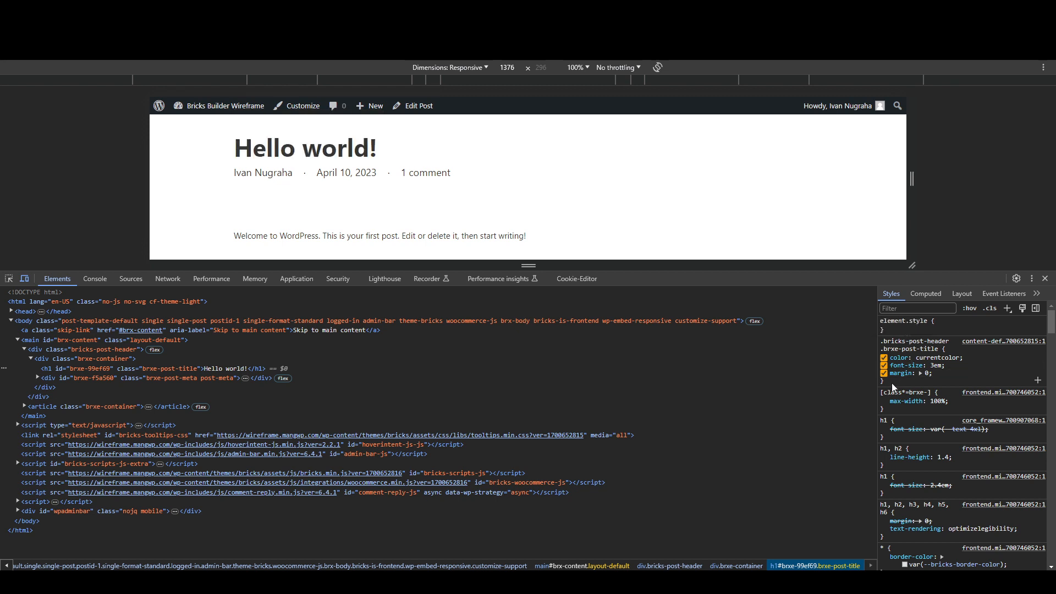
{"action": "left_click_drag", "start_coordinate": [892, 384], "coordinate": [880, 340]}
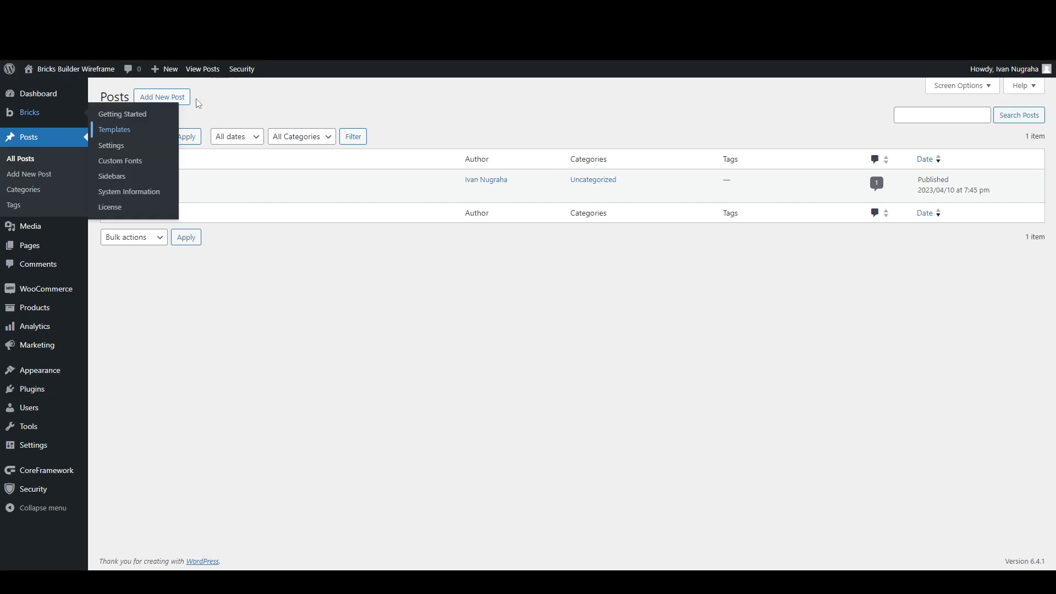
Step: Create a Bricks template titled "Single Post" with the template type Single and publish it
{"action": "left_click", "coordinate": [147, 131]}
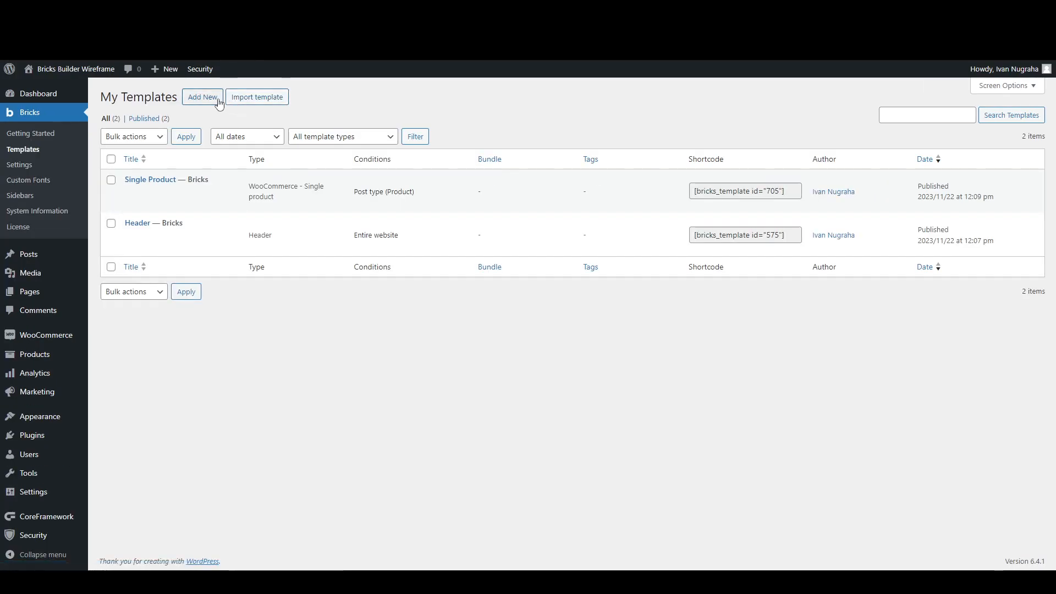
{"action": "left_click", "coordinate": [218, 99]}
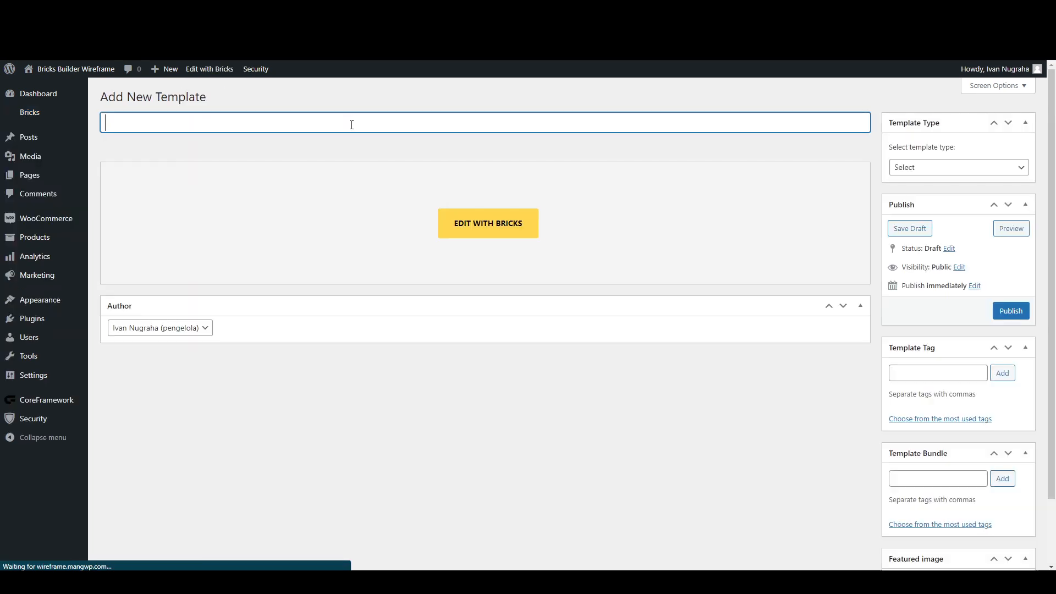
{"action": "type", "text": "Si"}
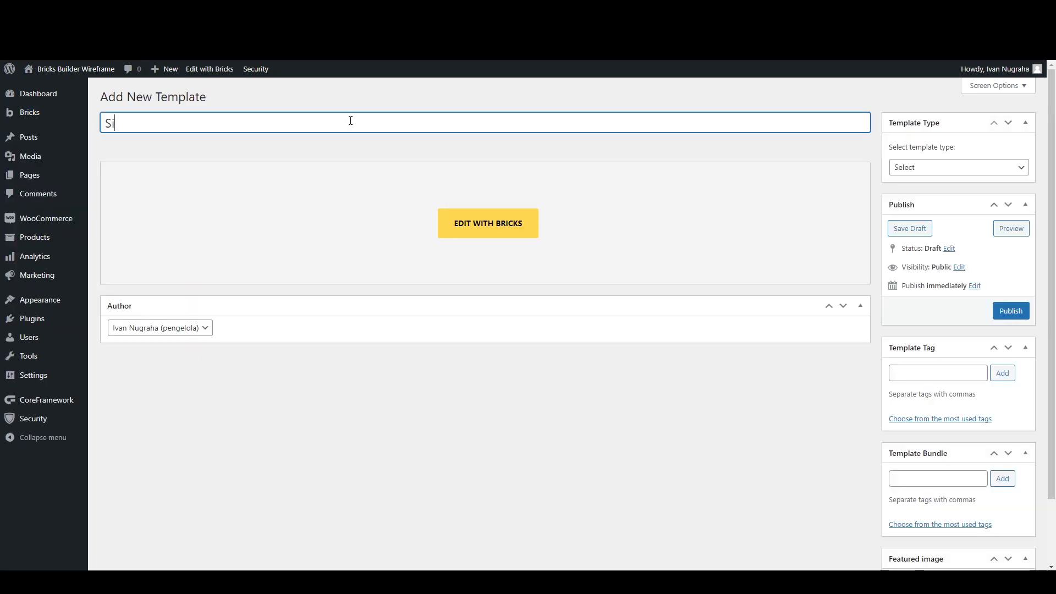
{"action": "type", "text": "ngle"}
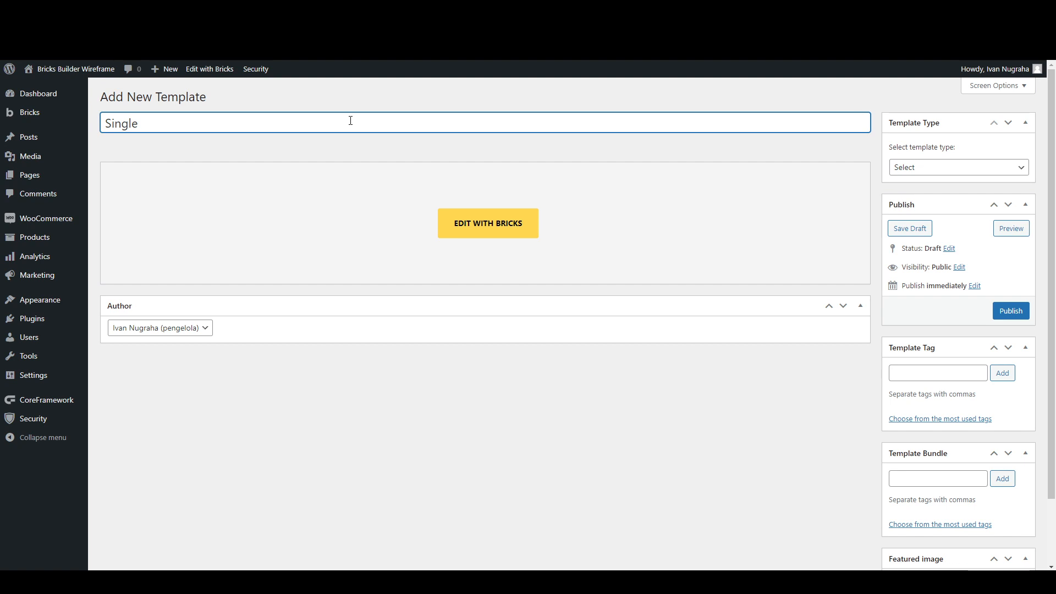
{"action": "type", "text": " Post"}
{"action": "left_click", "coordinate": [907, 168]}
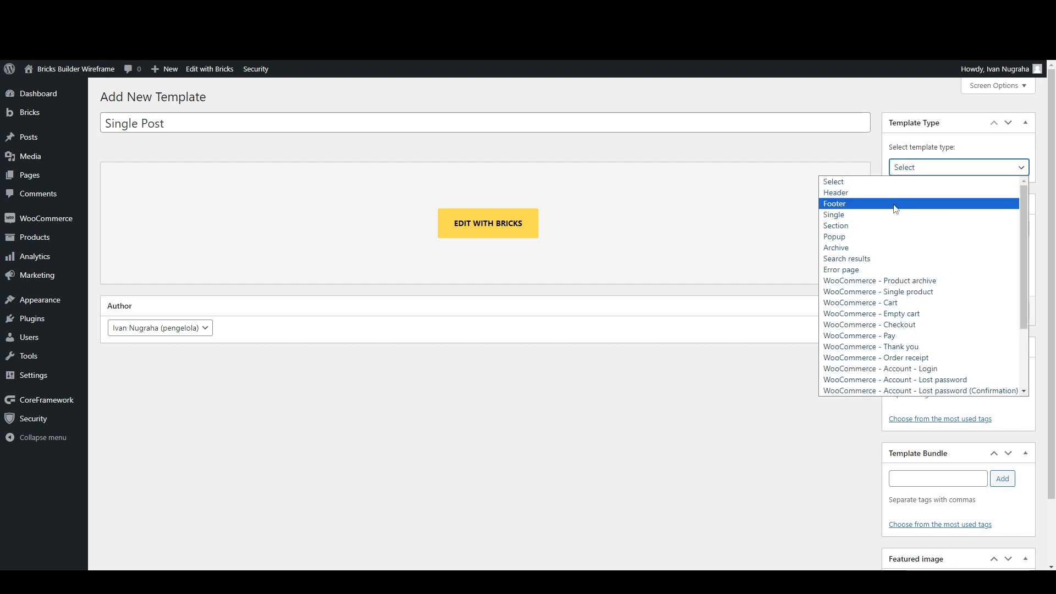
{"action": "left_click", "coordinate": [861, 215]}
{"action": "left_click", "coordinate": [1013, 305]}
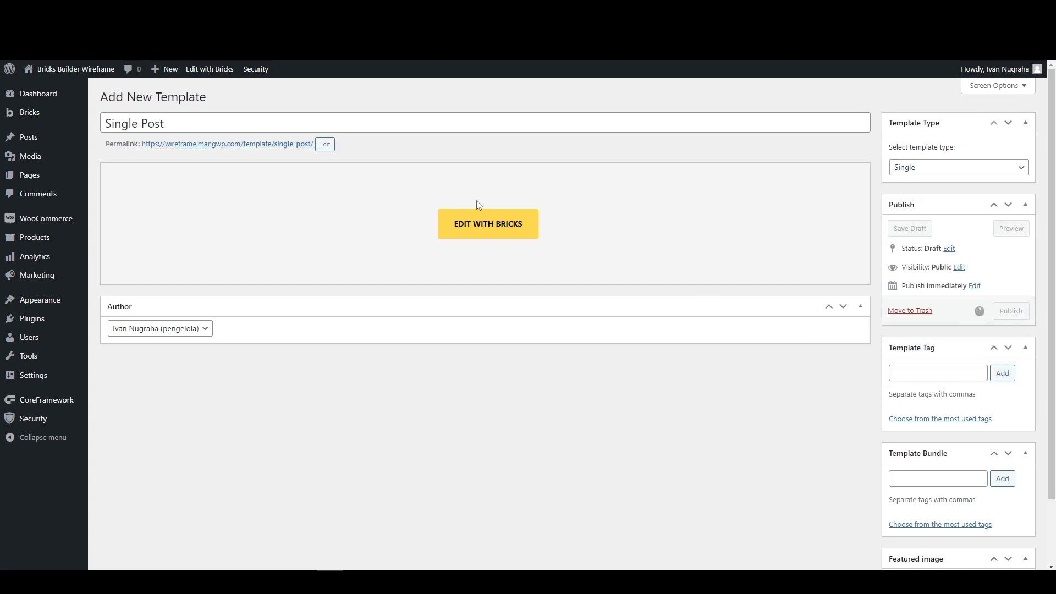
Step: Open the Single Post template in the Bricks builder and add a section with a heading inside its container
{"action": "left_click", "coordinate": [461, 257]}
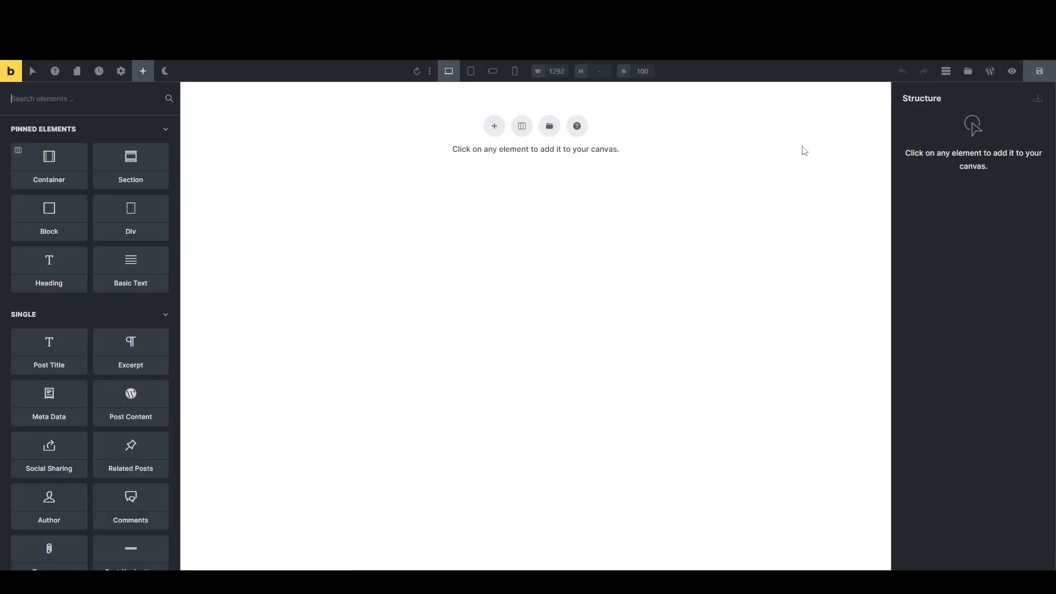
{"action": "left_click", "coordinate": [112, 175]}
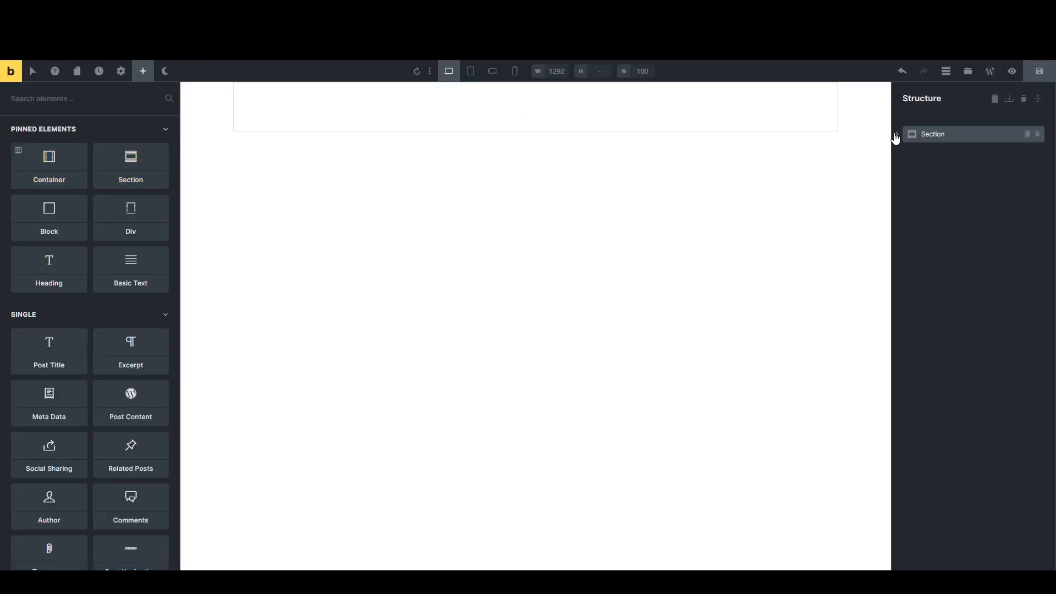
{"action": "left_click", "coordinate": [895, 139]}
{"action": "left_click", "coordinate": [142, 71]}
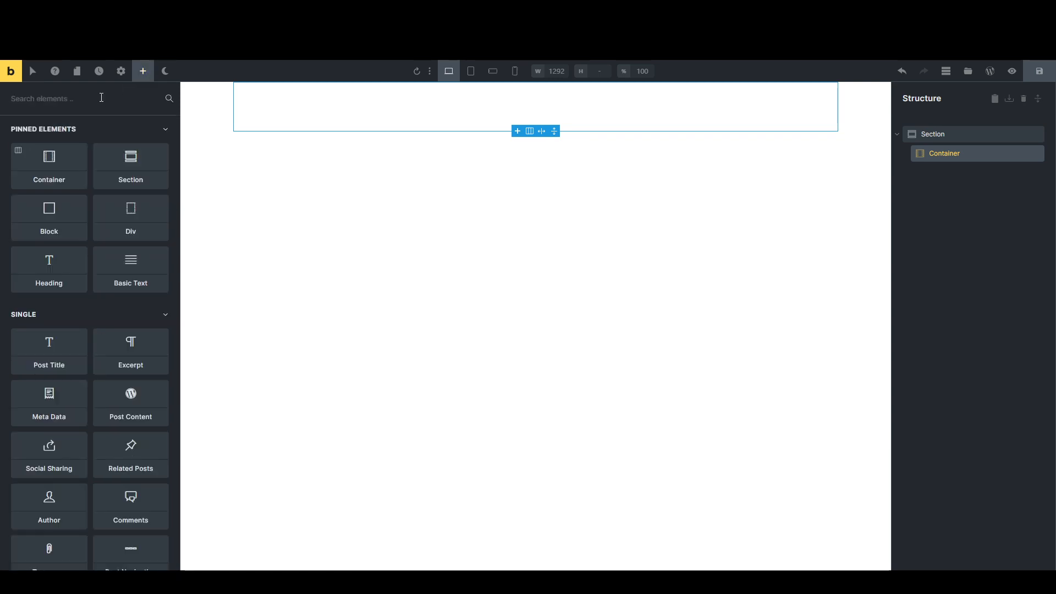
{"action": "left_click", "coordinate": [101, 97]}
{"action": "type", "text": "head"}
{"action": "left_click", "coordinate": [49, 148]}
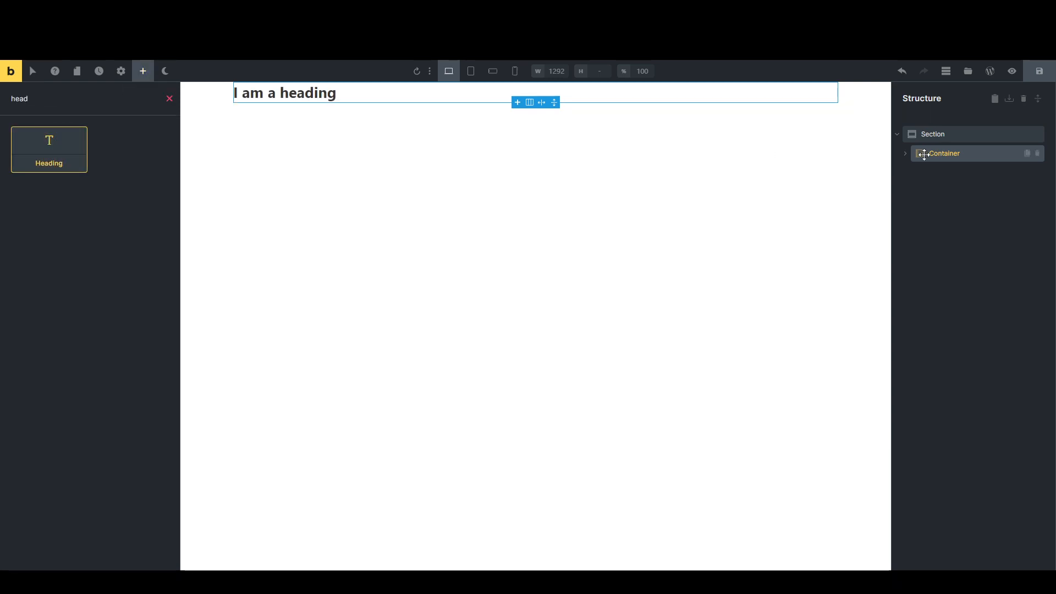
Step: Set the heading's text to the dynamic Post title with the h1 HTML tag, and save the template
{"action": "left_click", "coordinate": [903, 156]}
{"action": "left_click", "coordinate": [949, 174]}
{"action": "triple_click", "coordinate": [64, 187]}
{"action": "key", "text": "BackSpace"}
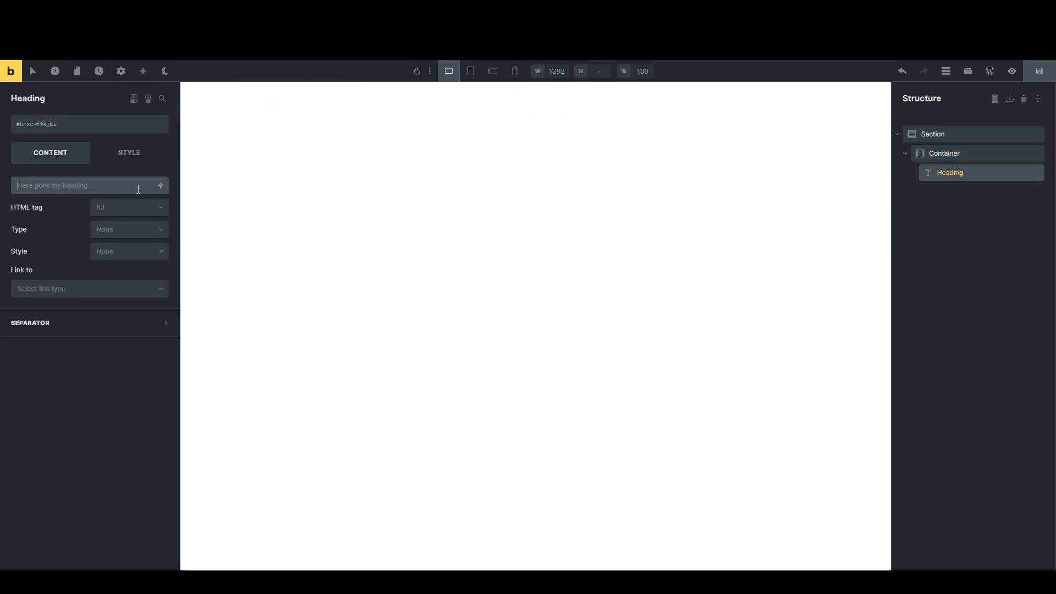
{"action": "left_click", "coordinate": [159, 186]}
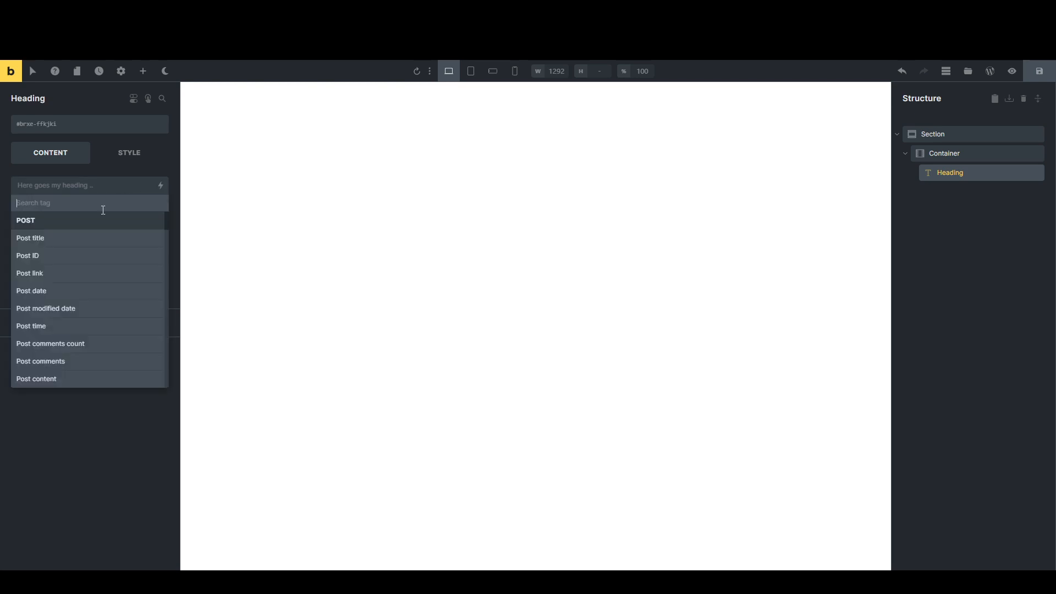
{"action": "left_click", "coordinate": [78, 239]}
{"action": "left_click", "coordinate": [109, 212]}
{"action": "left_click", "coordinate": [109, 227]}
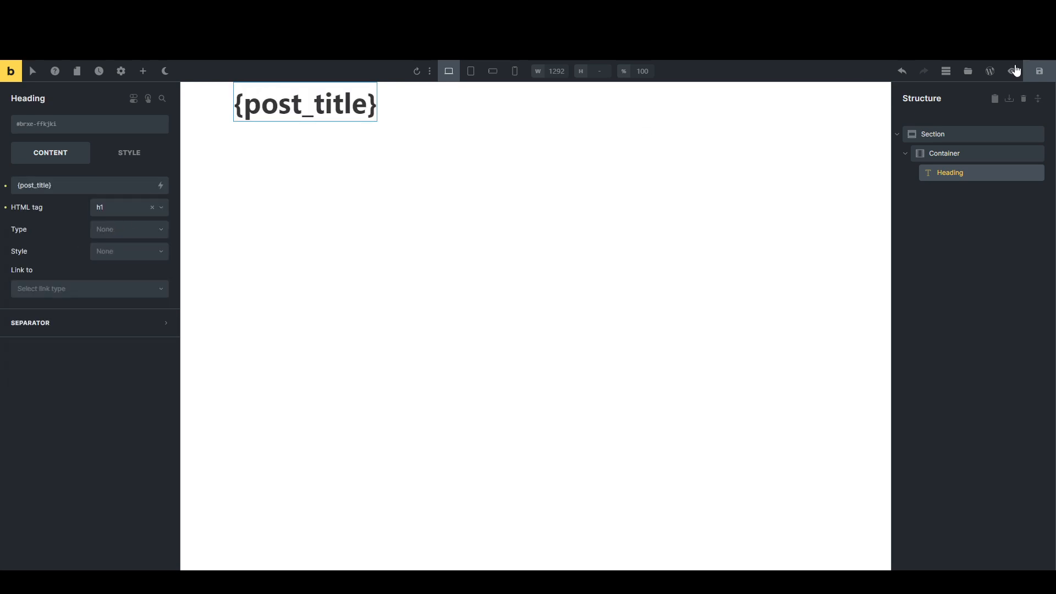
{"action": "left_click", "coordinate": [1038, 71]}
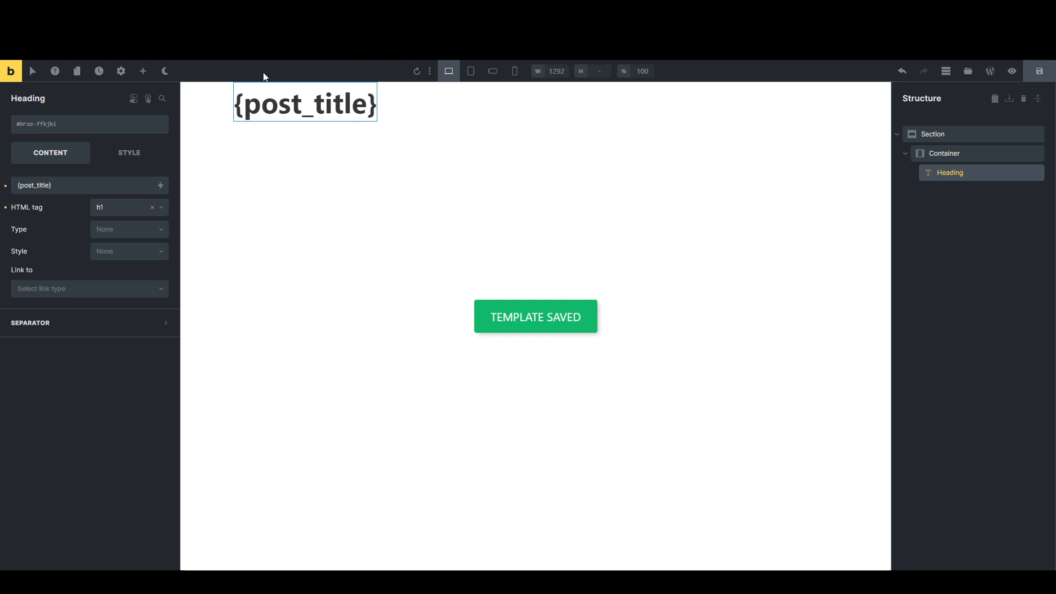
Step: Add a template condition for the post type Posts and save the template
{"action": "left_click", "coordinate": [120, 71]}
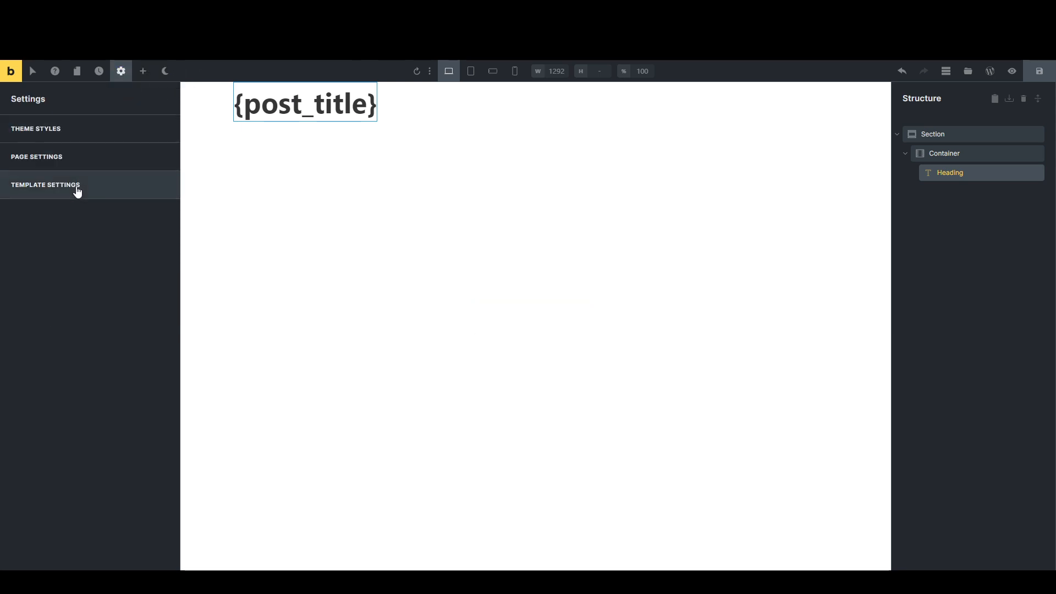
{"action": "left_click", "coordinate": [77, 190]}
{"action": "left_click", "coordinate": [71, 135]}
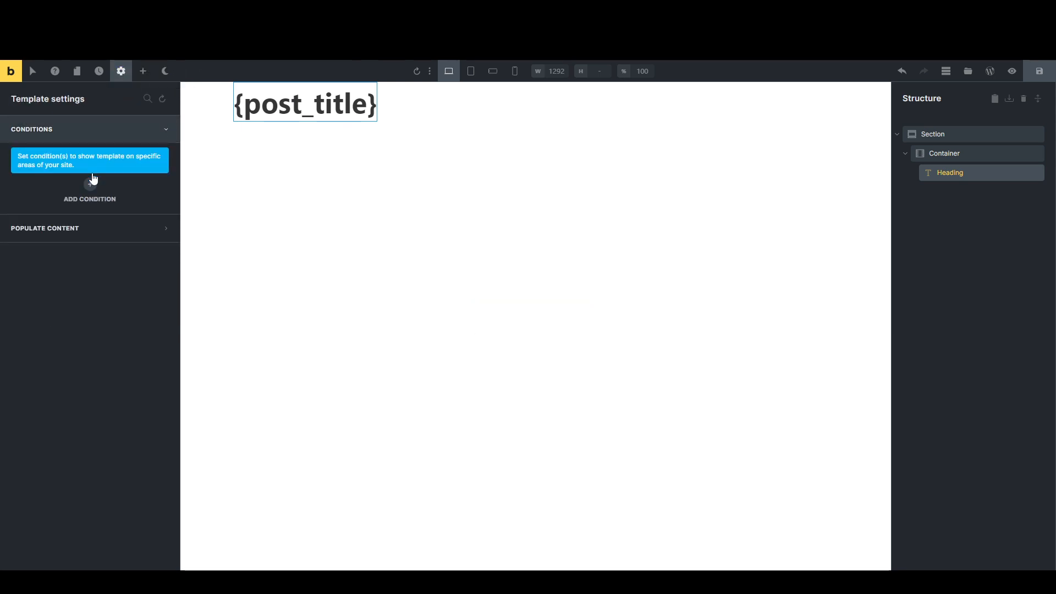
{"action": "left_click", "coordinate": [90, 179]}
{"action": "left_click", "coordinate": [84, 212]}
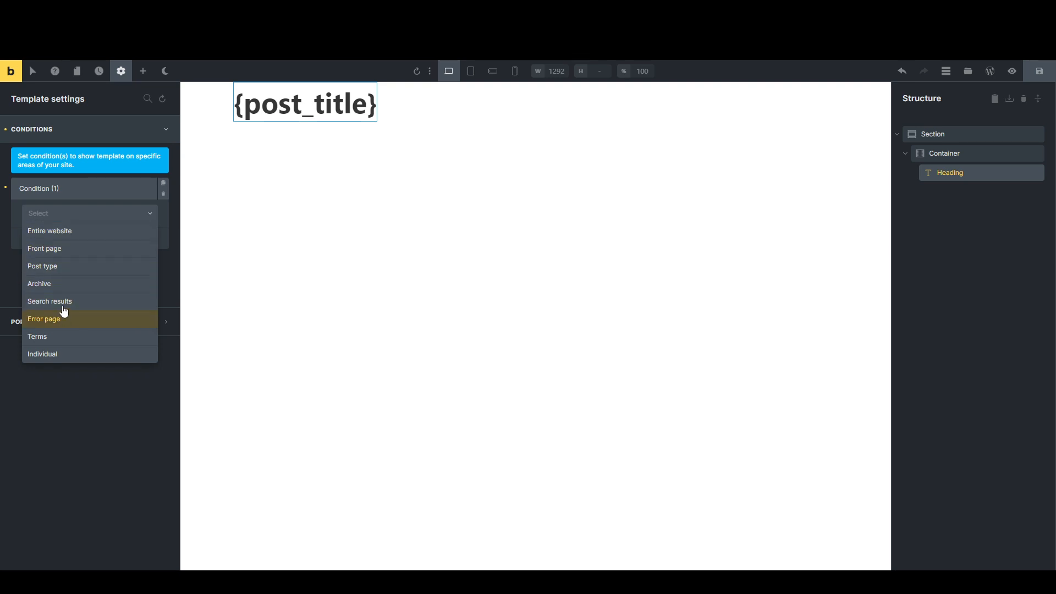
{"action": "left_click", "coordinate": [61, 268]}
{"action": "left_click", "coordinate": [61, 258]}
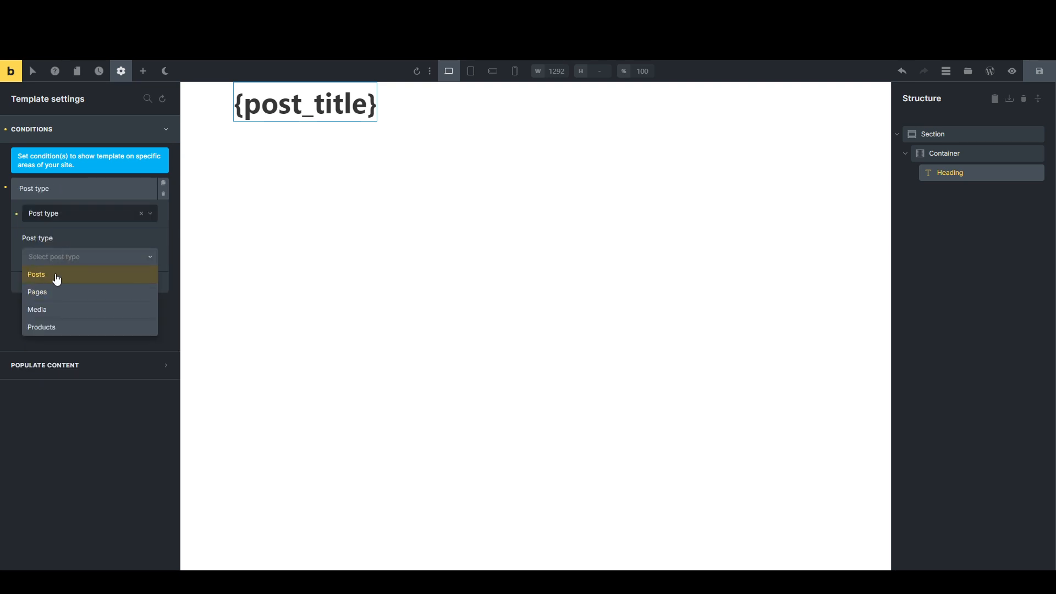
{"action": "left_click", "coordinate": [57, 275]}
{"action": "left_click", "coordinate": [1033, 74]}
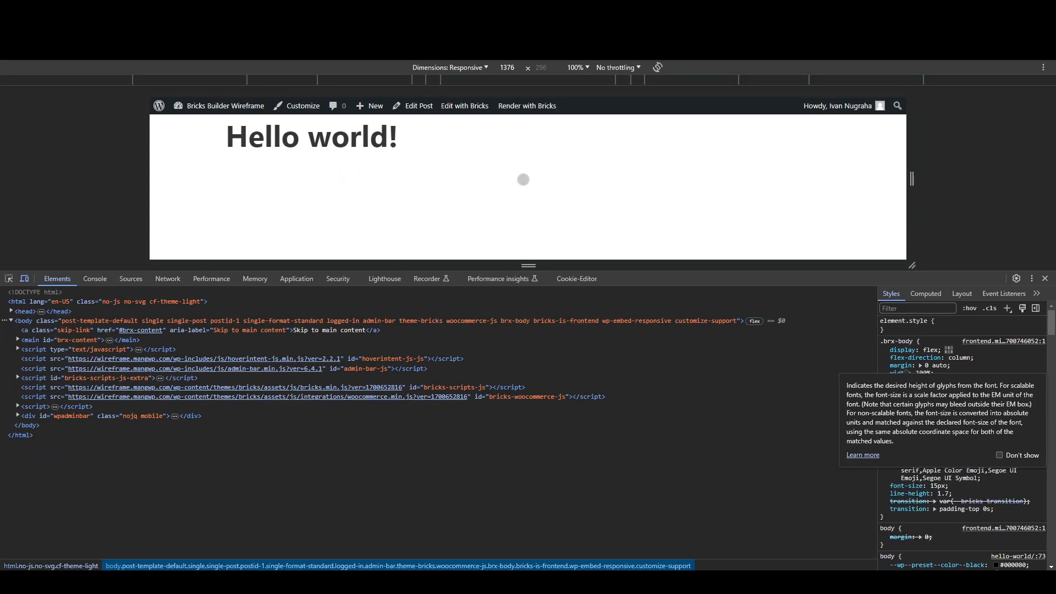
Step: Select the h1 title on the "Hello world!" post and examine its Core Framework font-size rule
{"action": "left_click", "coordinate": [359, 134]}
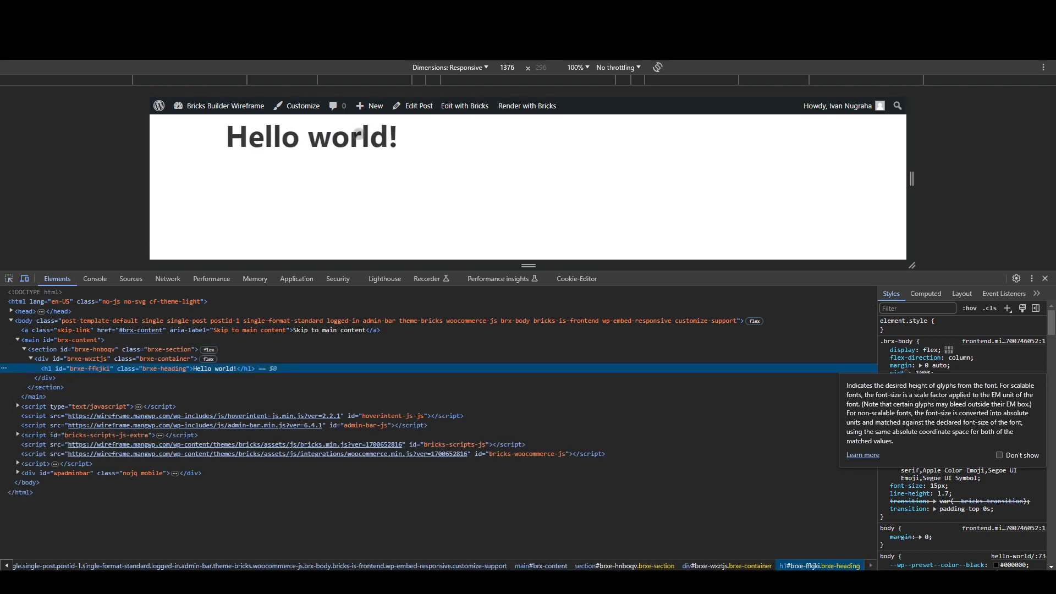
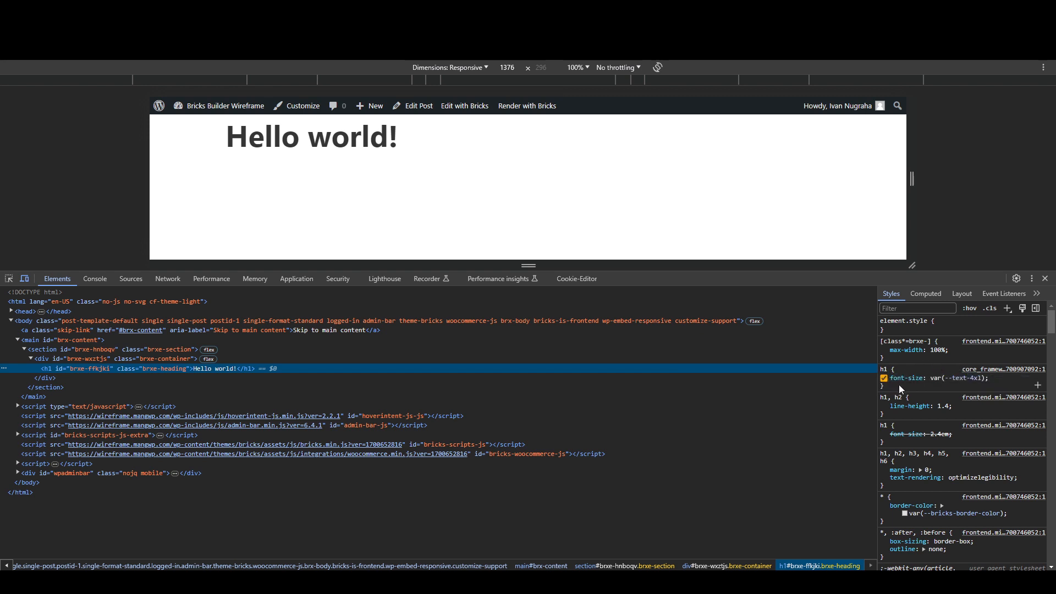
{"action": "mouse_move", "coordinate": [950, 382]}
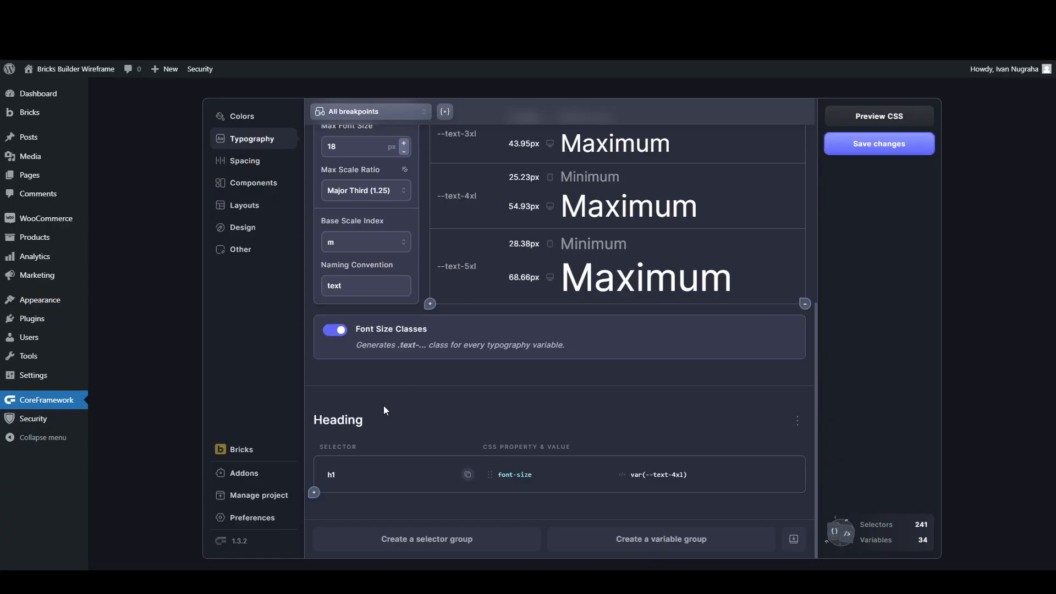
Step: Add an h2 selector with the font-size property to Core Framework's Heading group
{"action": "left_click", "coordinate": [313, 491]}
{"action": "scroll", "coordinate": [336, 491], "scroll_direction": "down", "scroll_amount": 1}
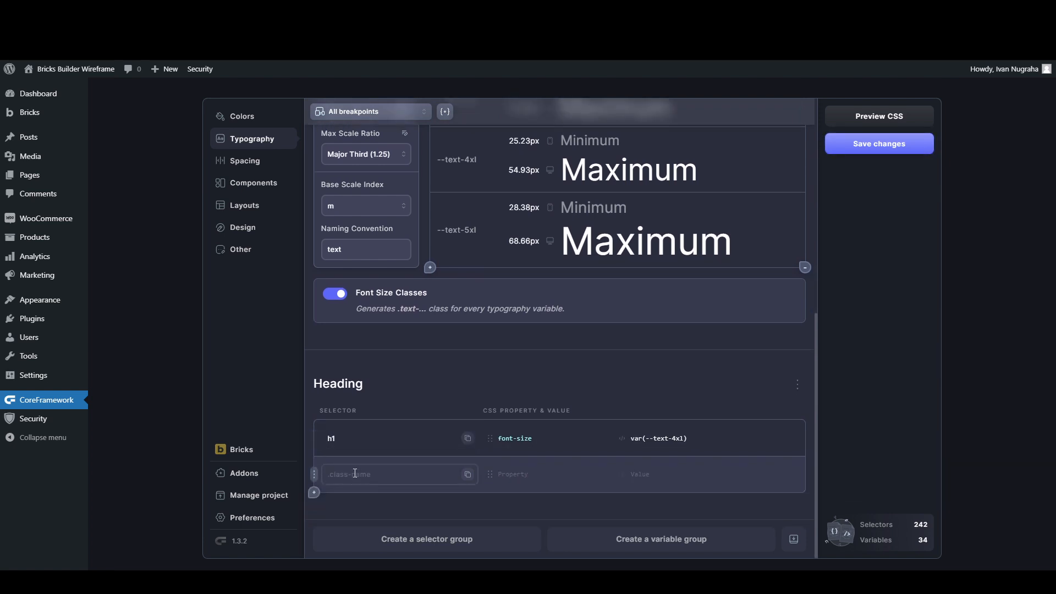
{"action": "left_click", "coordinate": [355, 473]}
{"action": "type", "text": "h2"}
{"action": "left_click", "coordinate": [517, 469]}
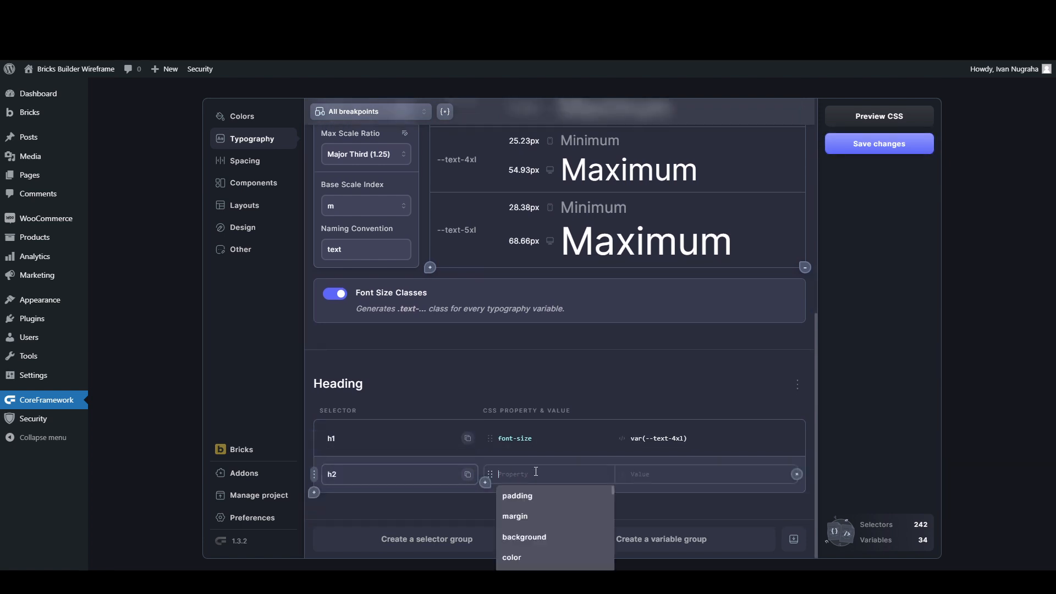
{"action": "type", "text": "font"}
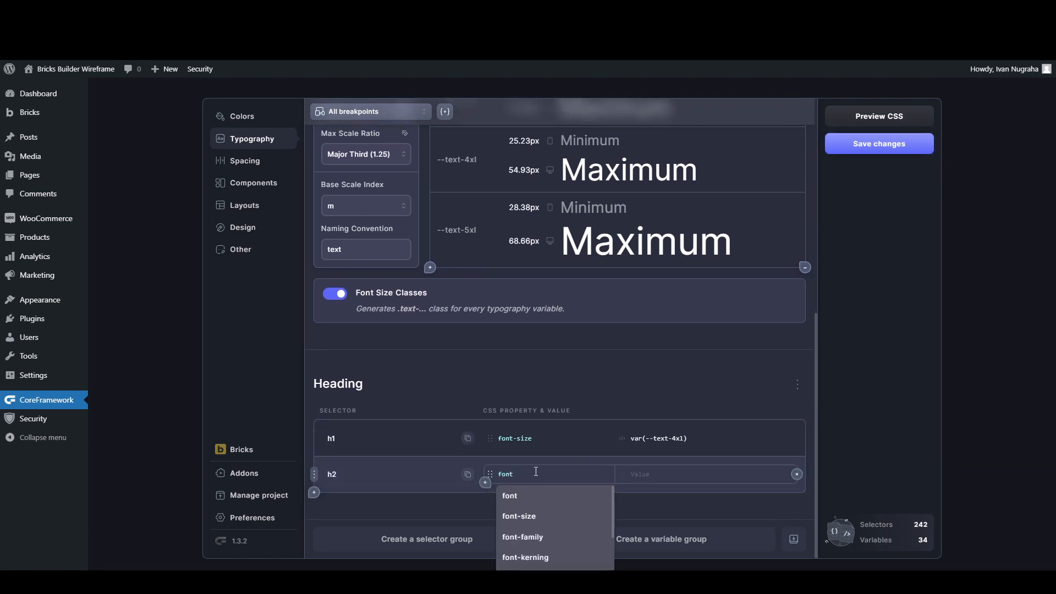
{"action": "type", "text": "-s"}
{"action": "left_click", "coordinate": [532, 495]}
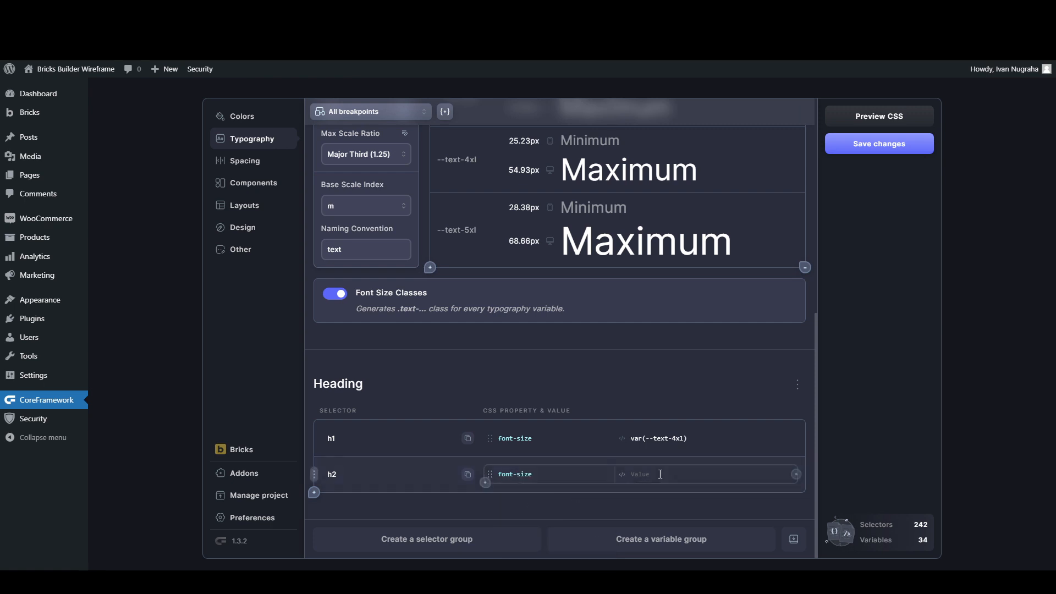
Step: Set the h2 selector's font-size to the --text-3xl variable and save the changes
{"action": "left_click", "coordinate": [659, 474]}
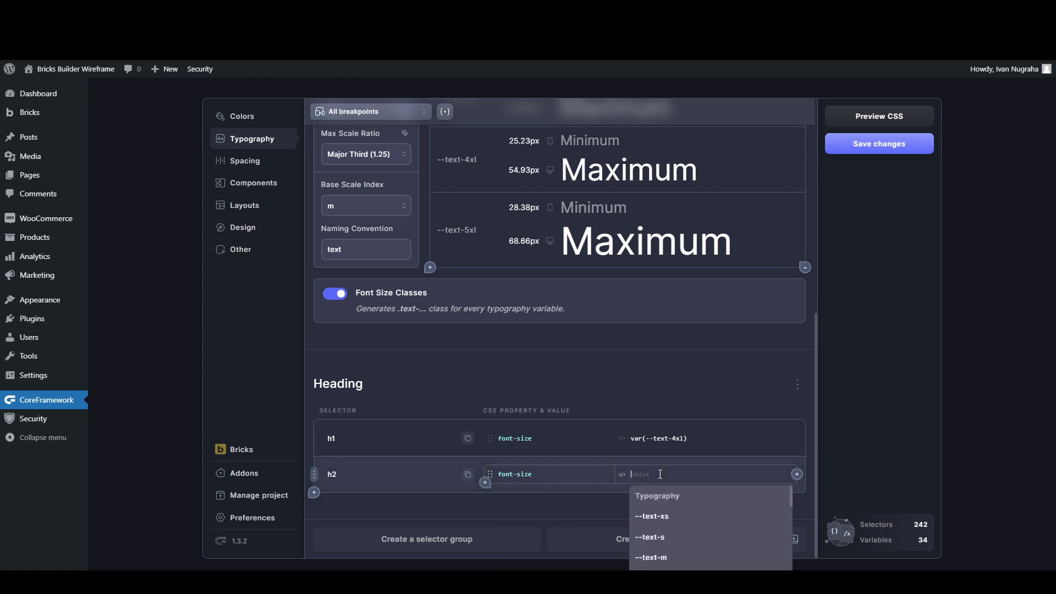
{"action": "type", "text": "text-3"}
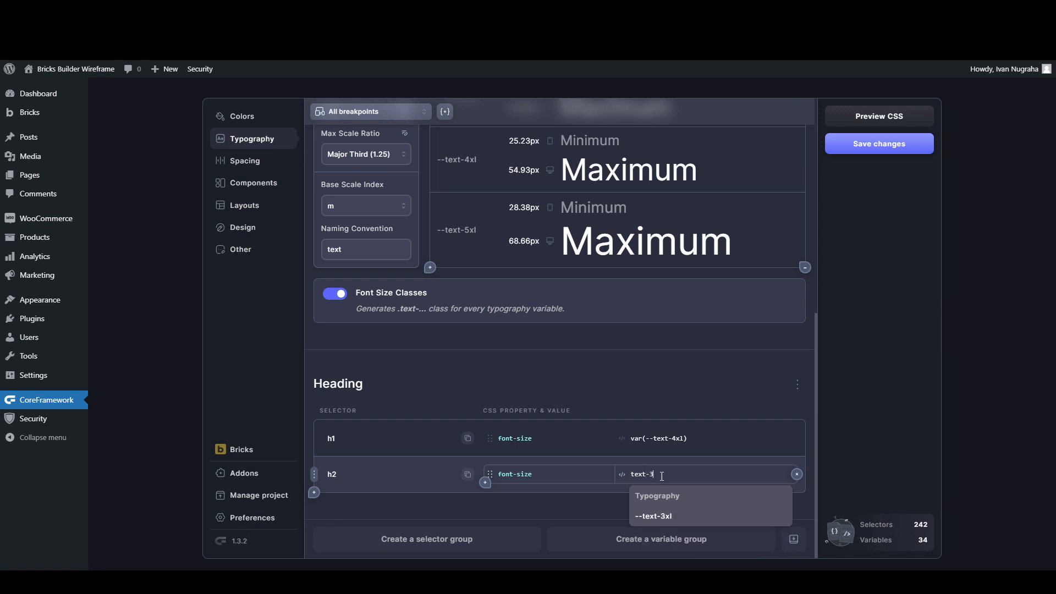
{"action": "left_click", "coordinate": [660, 515]}
{"action": "left_click", "coordinate": [855, 150]}
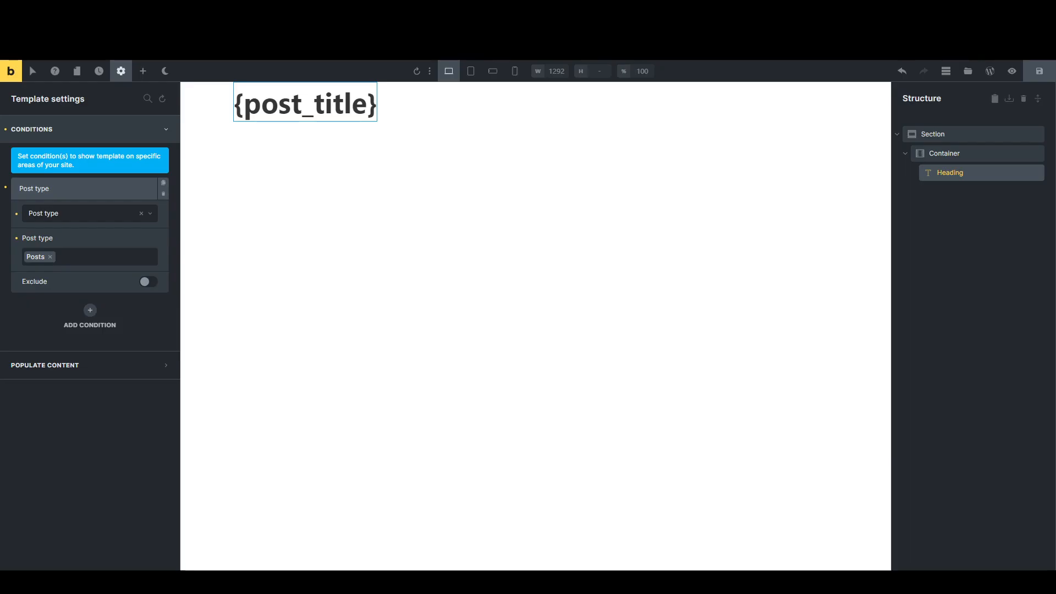
Step: Duplicate the post title heading in the template, set the copy's HTML tag to h2, and save the template
{"action": "left_click", "coordinate": [1022, 173]}
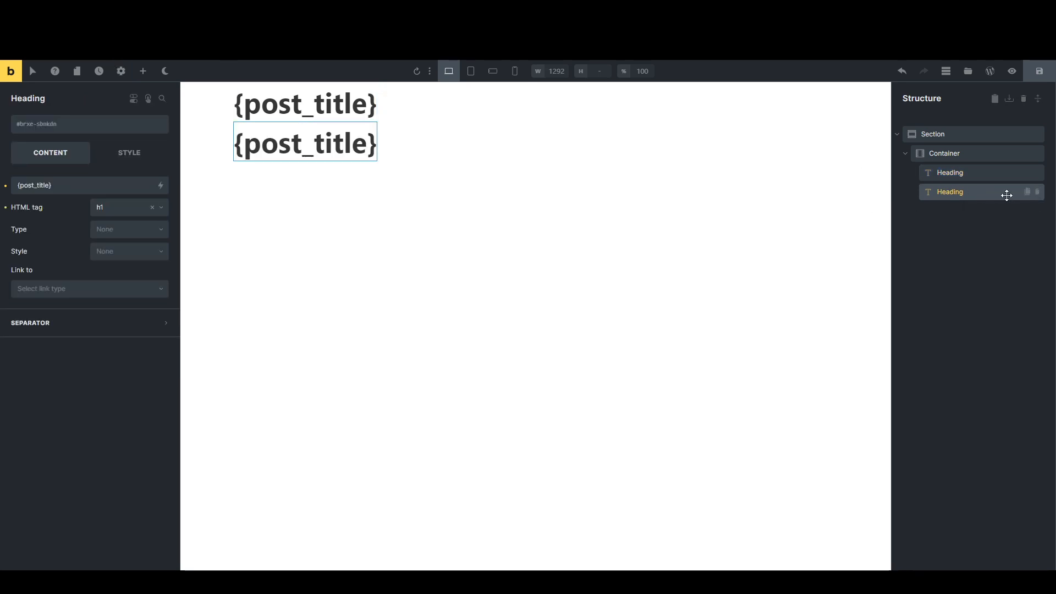
{"action": "left_click", "coordinate": [128, 211]}
{"action": "left_click", "coordinate": [116, 242]}
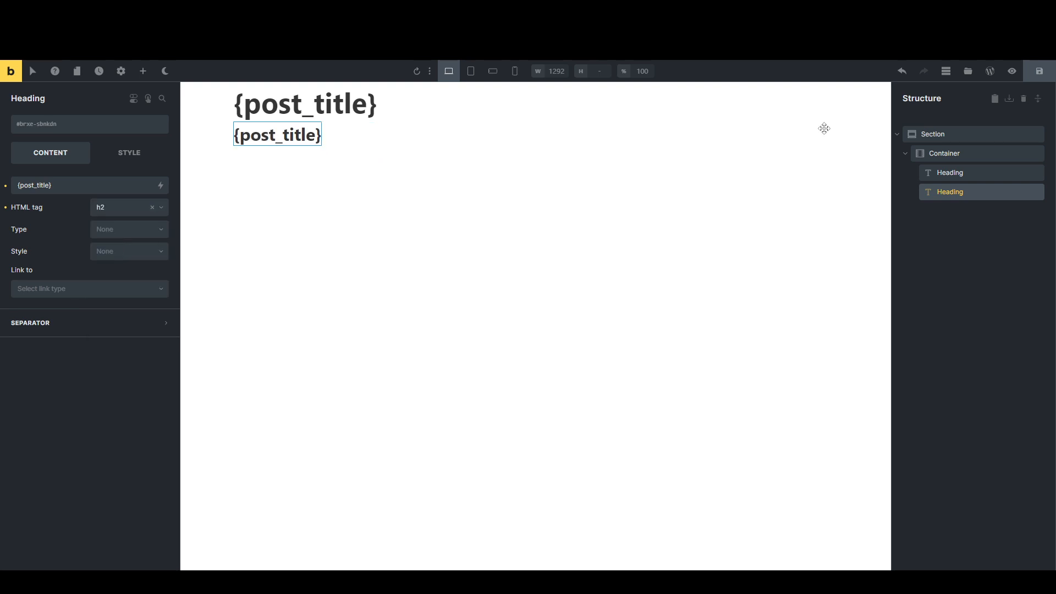
{"action": "left_click", "coordinate": [1039, 71]}
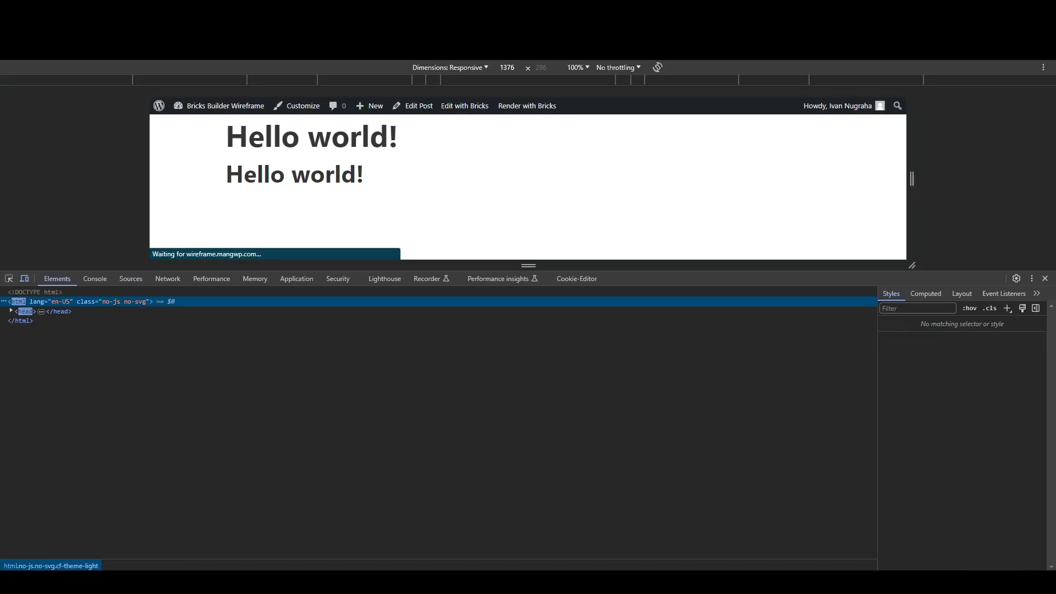
Step: Widen the "Hello world!" post preview to 1486 px and examine the h2 title's font-size rule
{"action": "left_click_drag", "start_coordinate": [919, 162], "coordinate": [945, 162]}
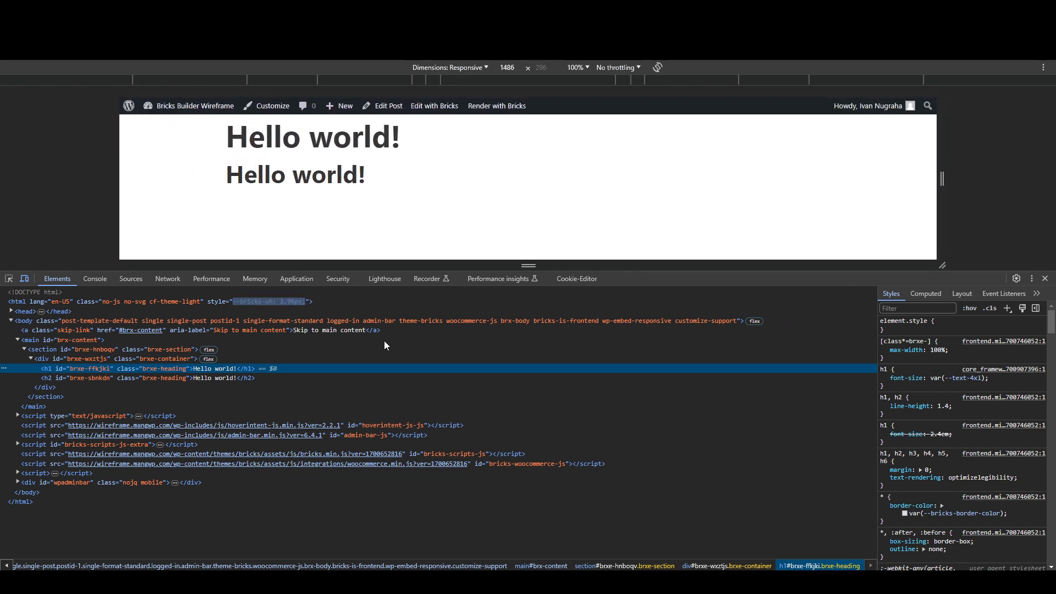
{"action": "left_click", "coordinate": [282, 378]}
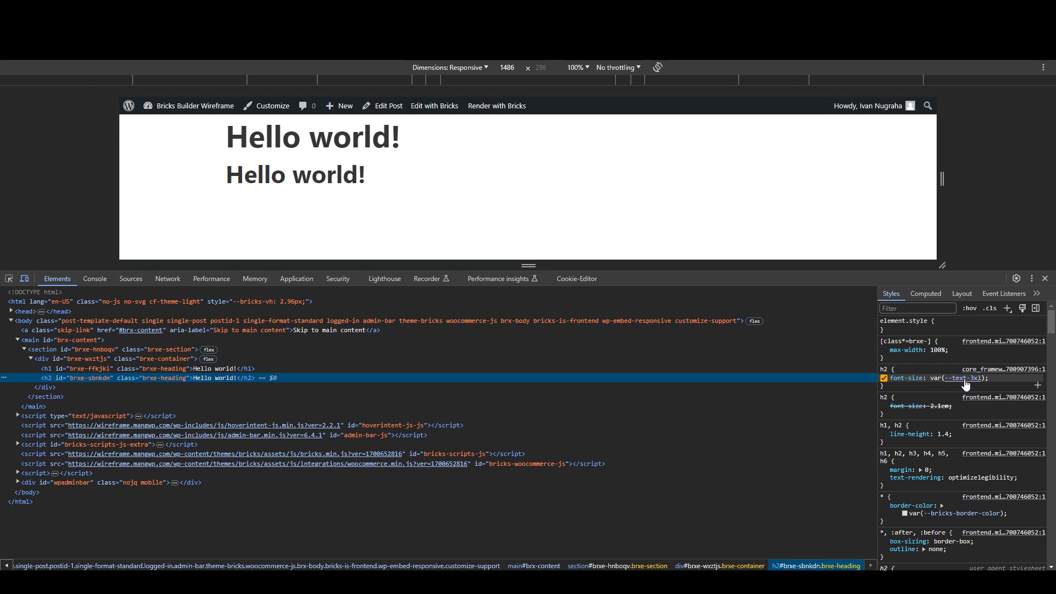
{"action": "mouse_move", "coordinate": [965, 385]}
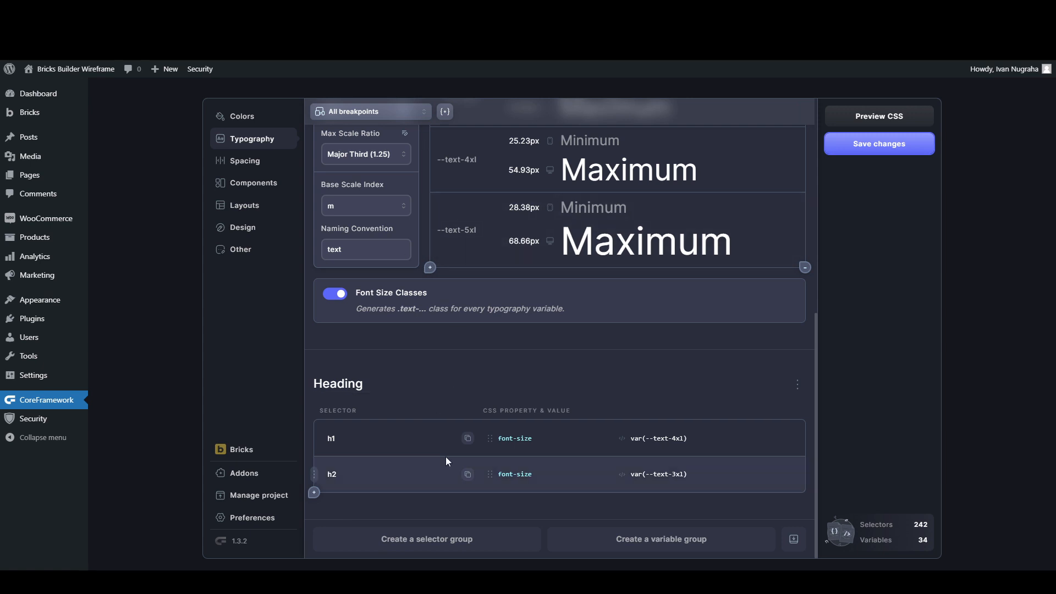
Step: Create another selector group in Core Framework's Typography section and examine the h2 title's inherited body styles on the post
{"action": "left_click", "coordinate": [403, 539]}
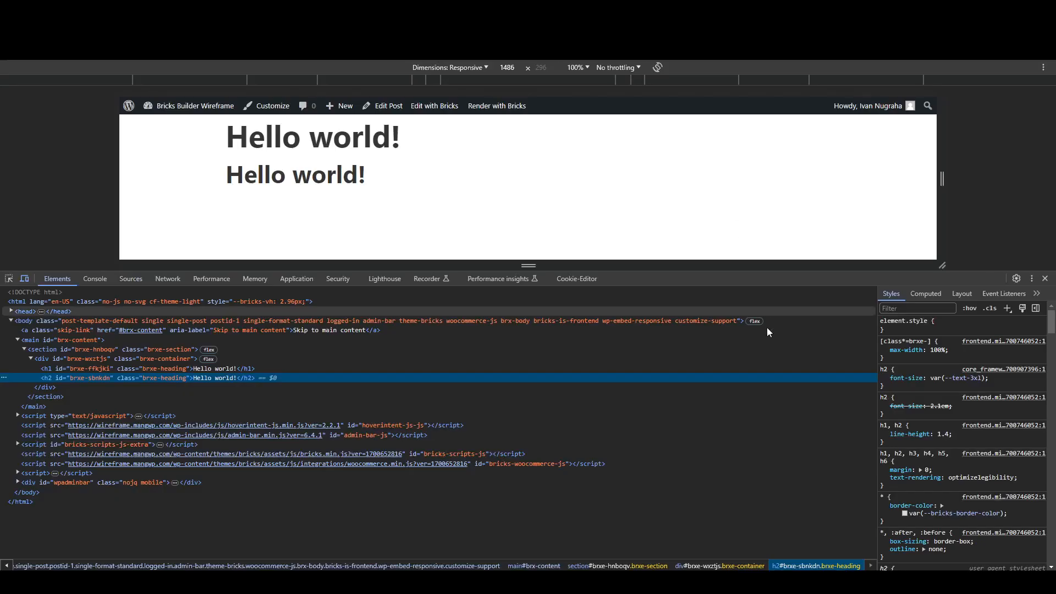
{"action": "scroll", "coordinate": [949, 469], "scroll_direction": "down", "scroll_amount": 2}
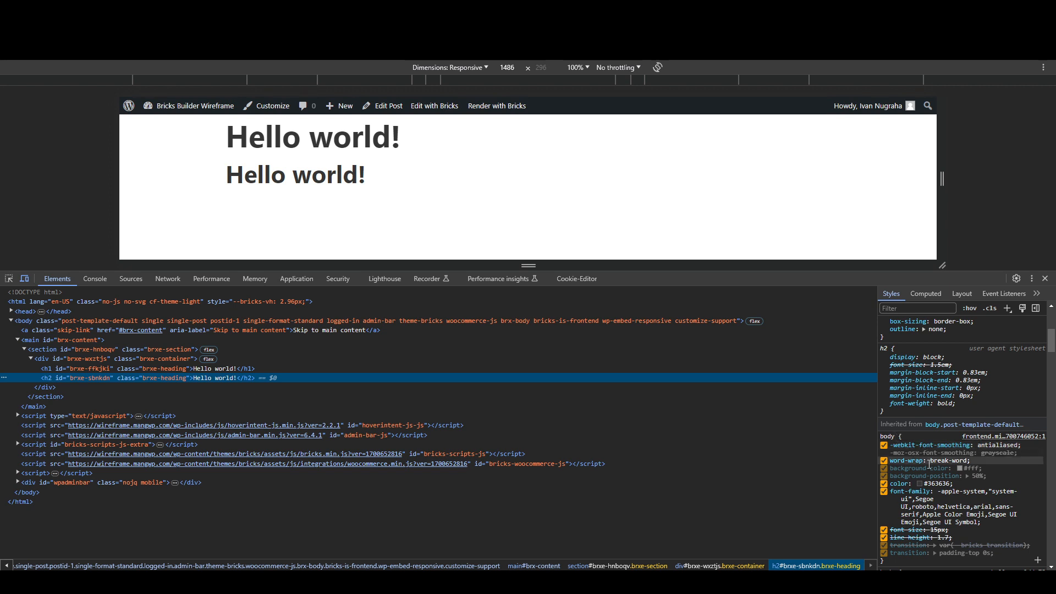
{"action": "scroll", "coordinate": [998, 503], "scroll_direction": "down", "scroll_amount": 3}
{"action": "scroll", "coordinate": [997, 502], "scroll_direction": "down", "scroll_amount": 10}
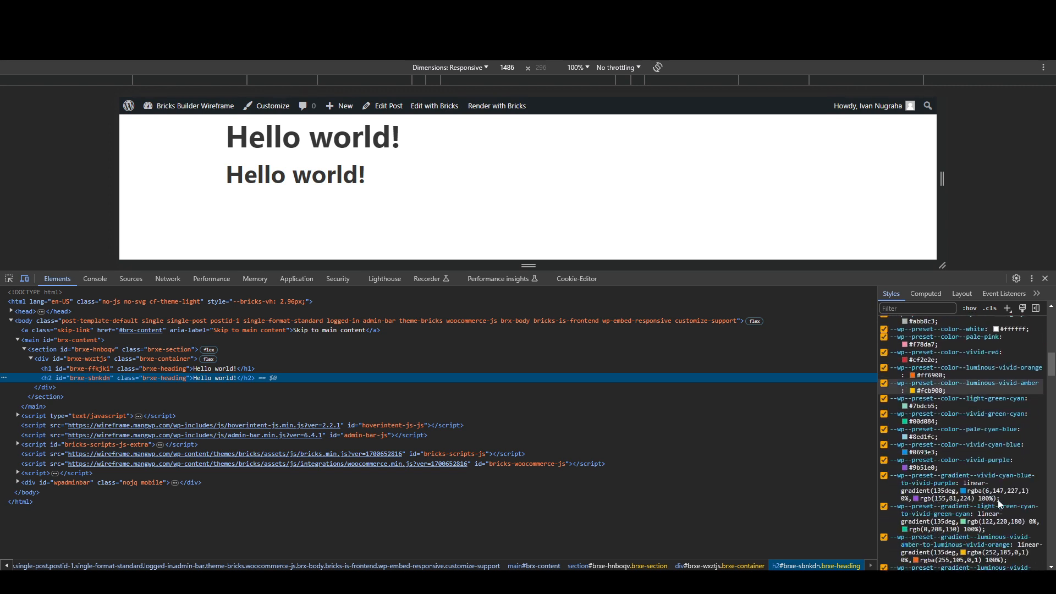
{"action": "scroll", "coordinate": [997, 499], "scroll_direction": "up", "scroll_amount": 5}
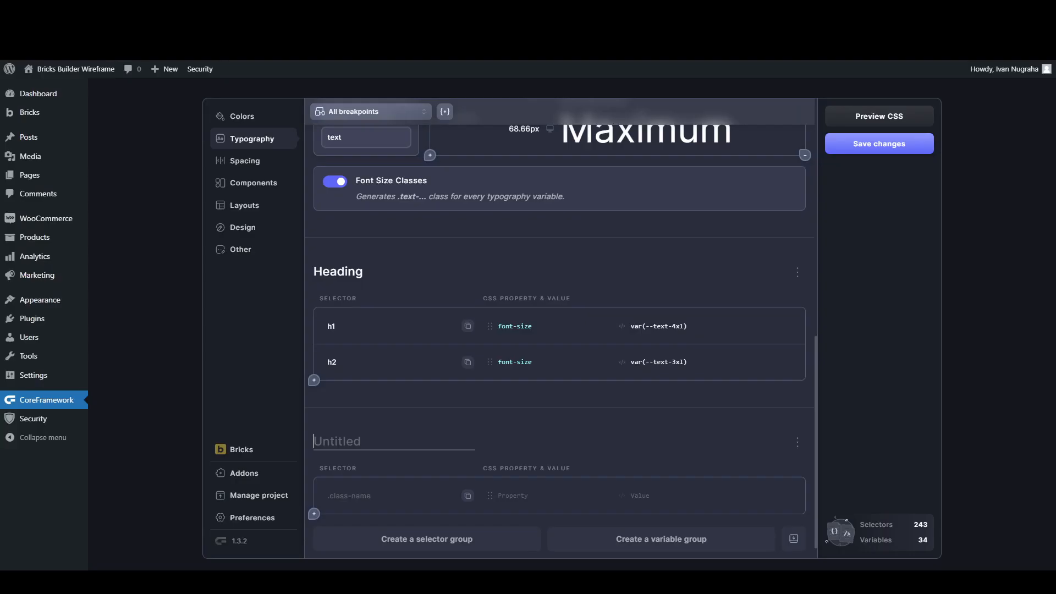
Step: Enter body as the selector in the untitled group below Heading and open its property choices
{"action": "scroll", "coordinate": [378, 438], "scroll_direction": "down", "scroll_amount": 1}
{"action": "left_click", "coordinate": [365, 473]}
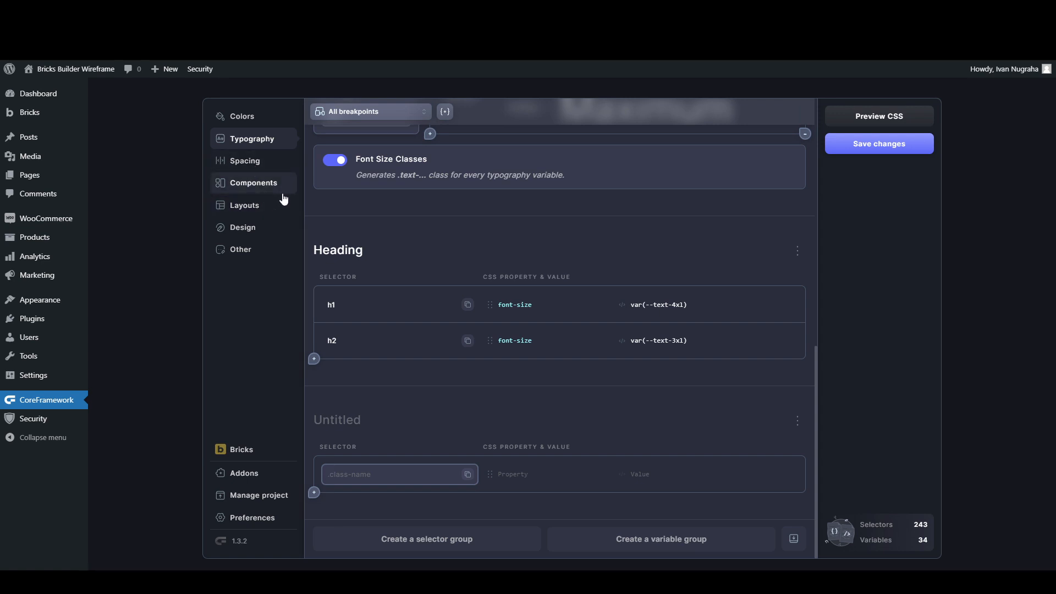
{"action": "type", "text": "body"}
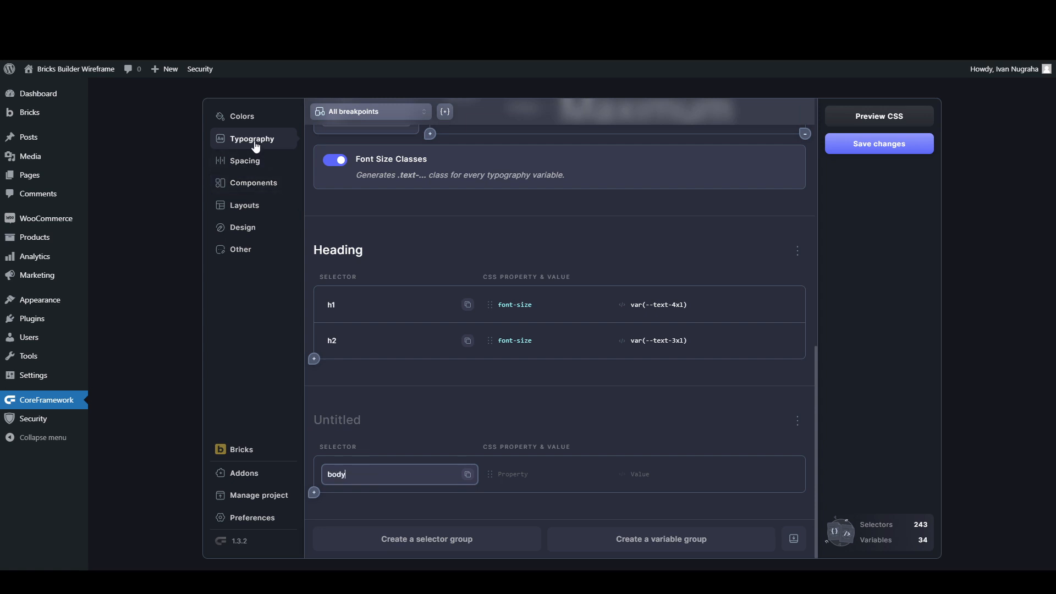
{"action": "left_click", "coordinate": [549, 471]}
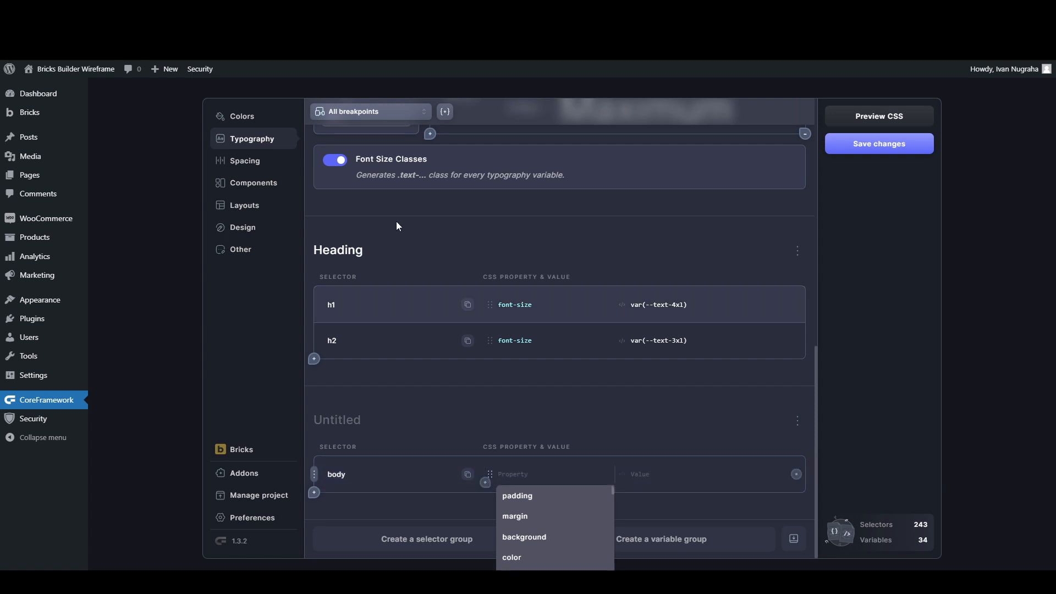
Step: Create a selector group in Core Framework's Layouts section and recheck the inherited body font-size rule on the post
{"action": "left_click", "coordinate": [254, 205]}
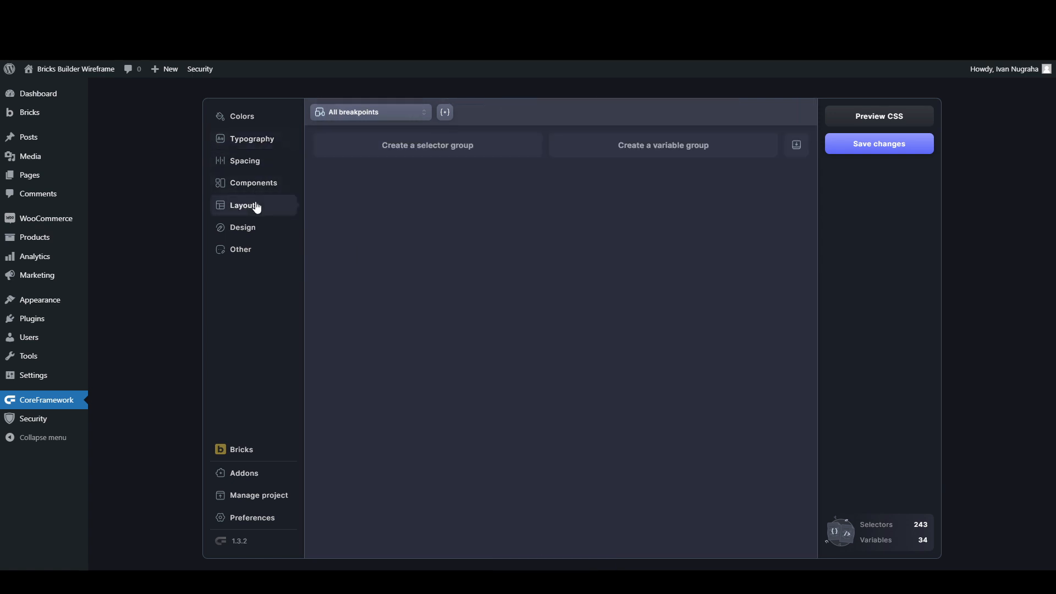
{"action": "left_click", "coordinate": [422, 149]}
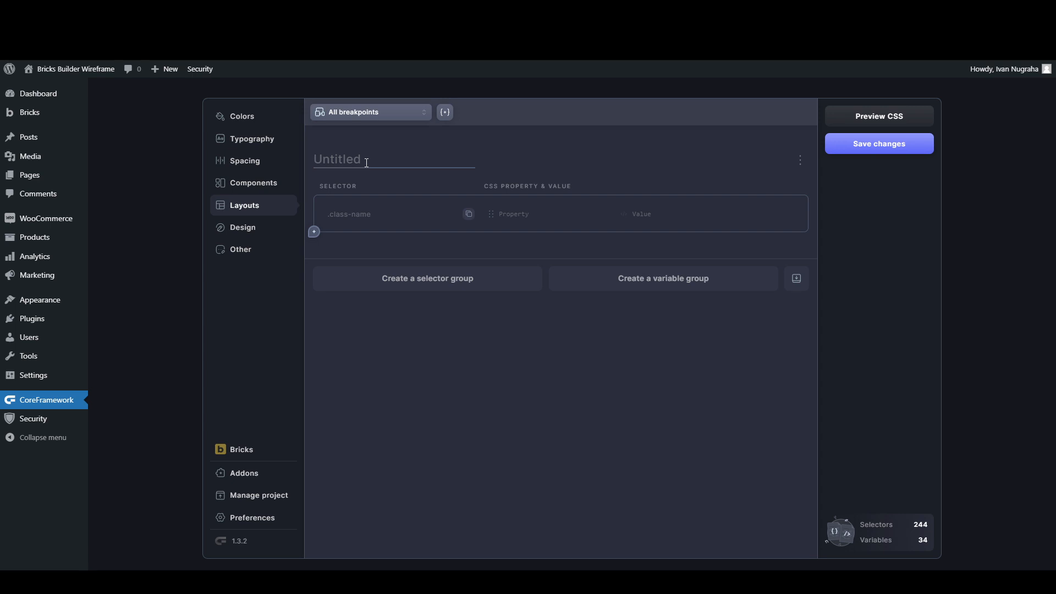
{"action": "left_click", "coordinate": [278, 150]}
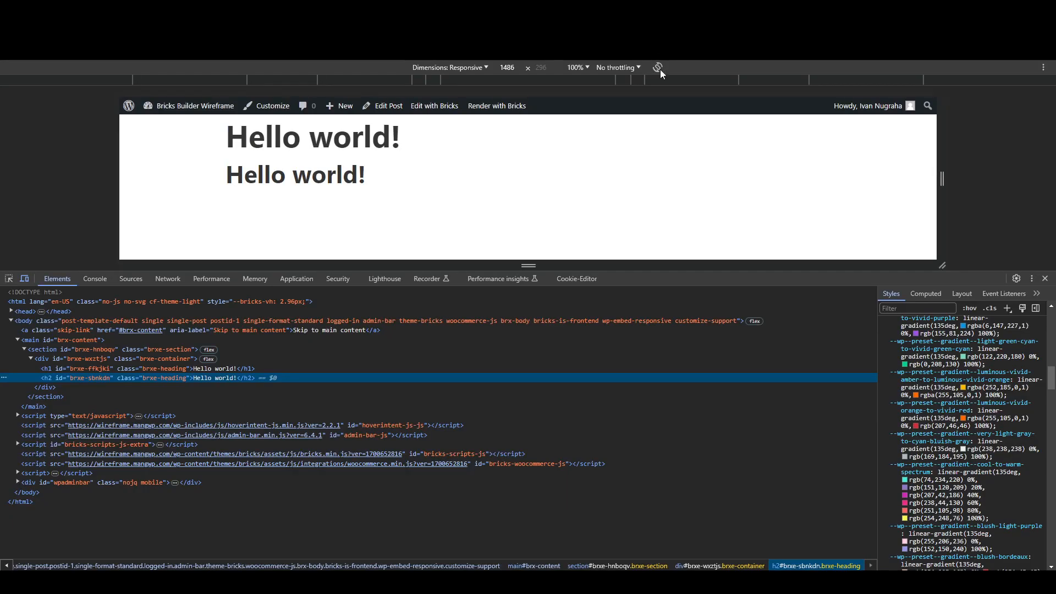
{"action": "scroll", "coordinate": [956, 392], "scroll_direction": "up", "scroll_amount": 10}
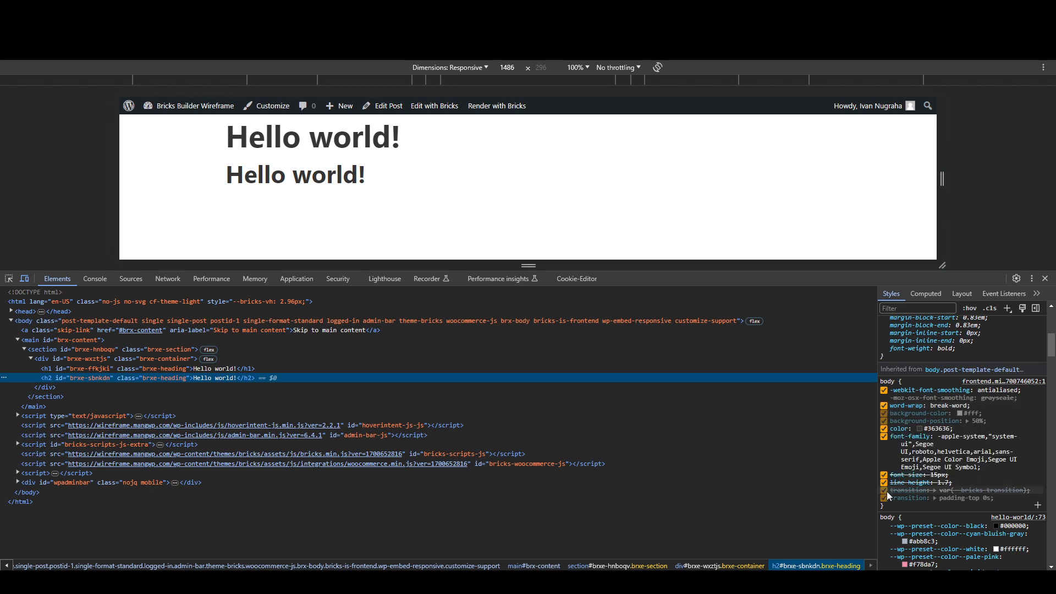
{"action": "scroll", "coordinate": [908, 484], "scroll_direction": "up", "scroll_amount": 2}
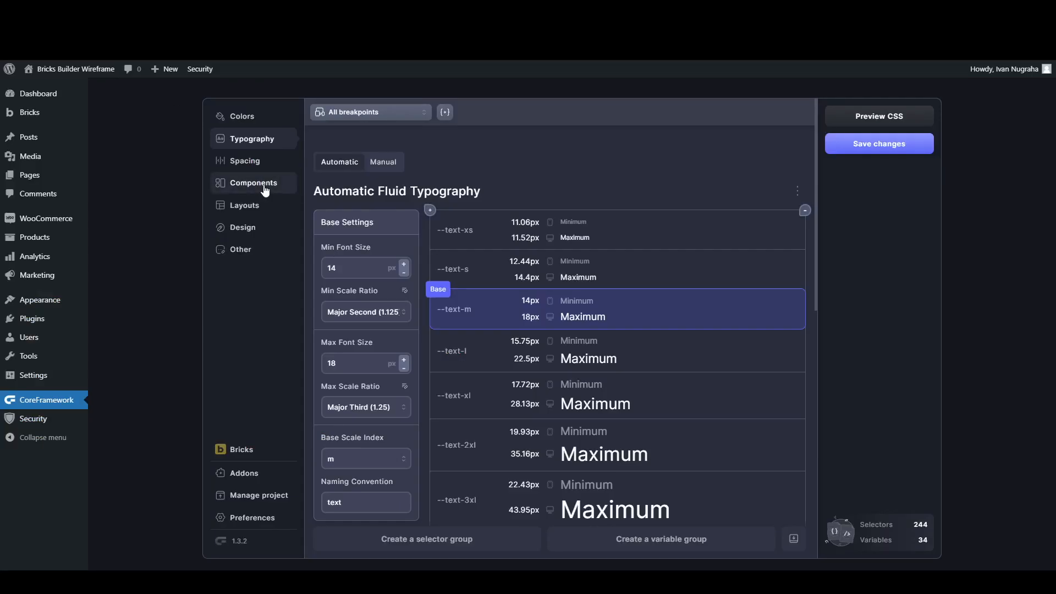
Step: Name the untitled selector group in Layouts General and set its selector to body
{"action": "left_click", "coordinate": [252, 206]}
{"action": "left_click", "coordinate": [367, 214]}
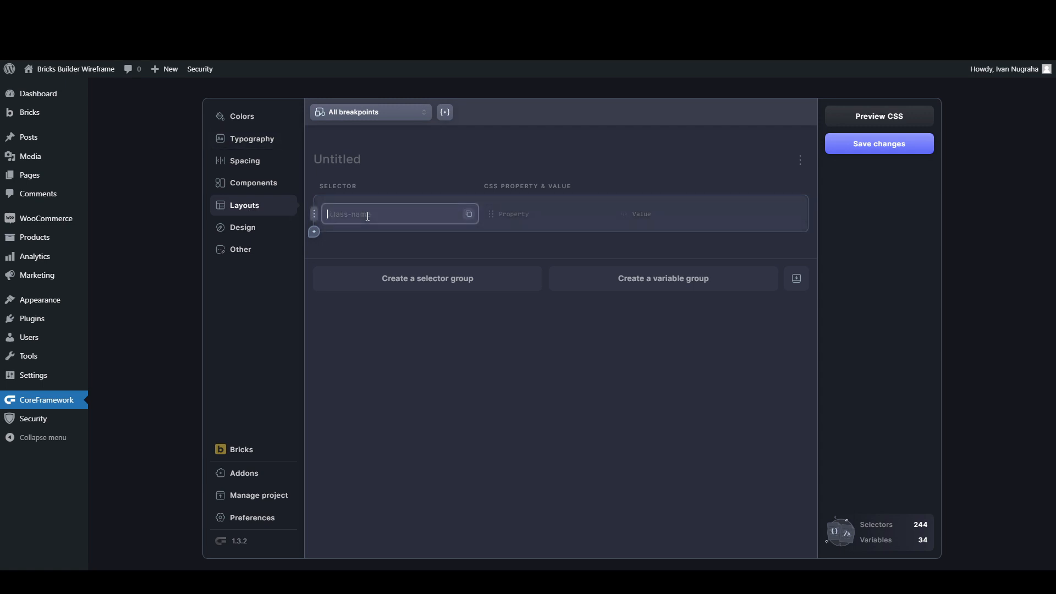
{"action": "type", "text": "b"}
{"action": "left_click", "coordinate": [367, 161]}
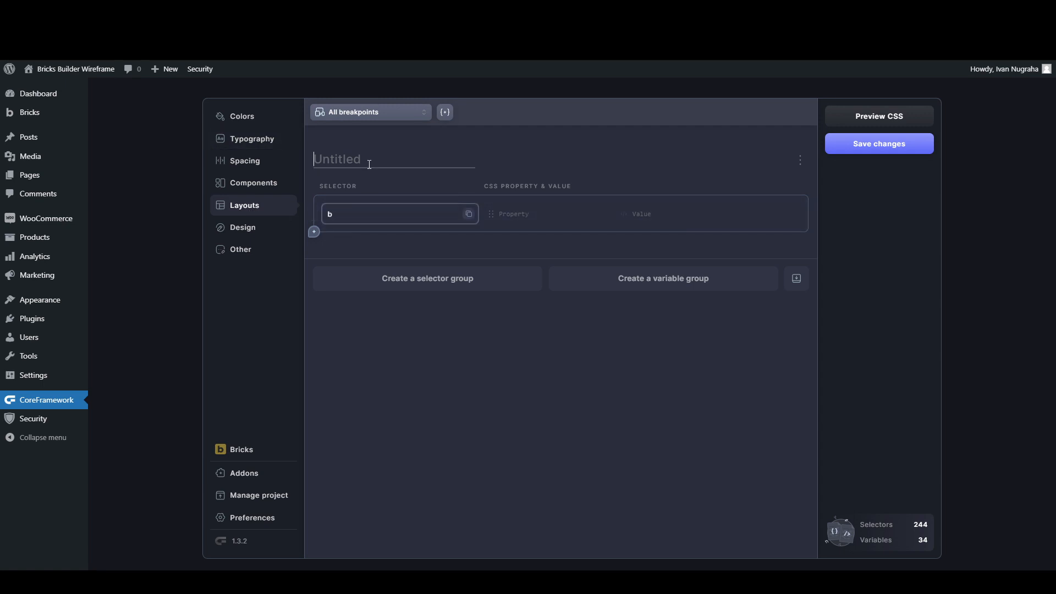
{"action": "type", "text": "General"}
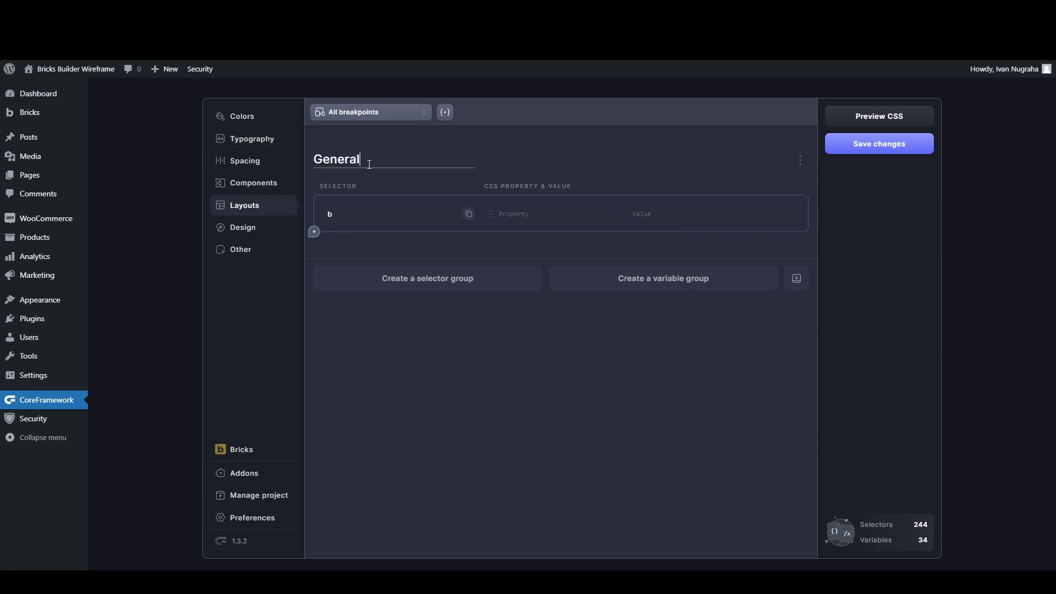
{"action": "left_click", "coordinate": [349, 215]}
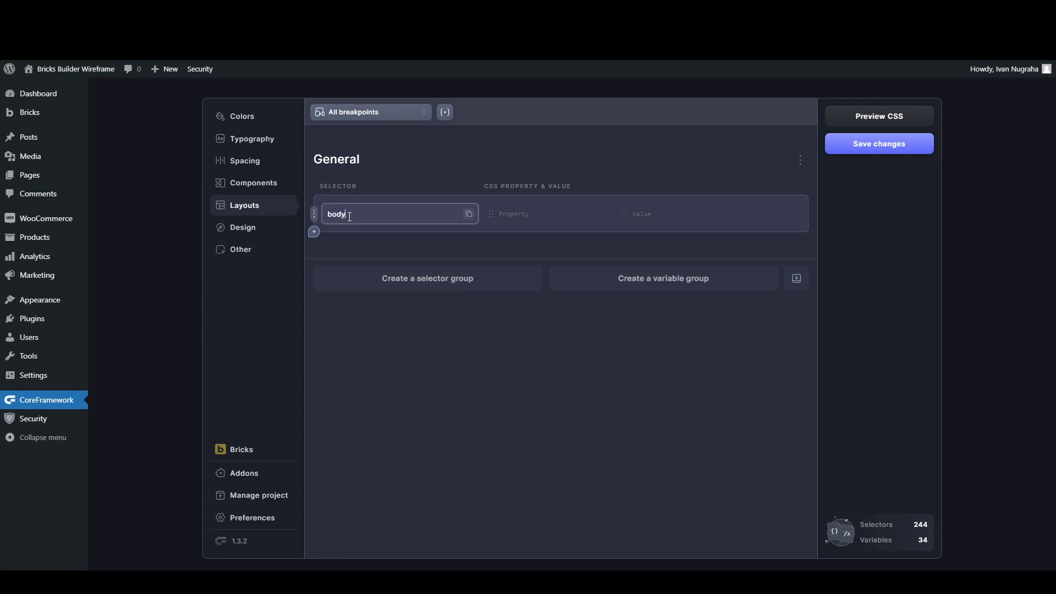
Step: Set the body selector's font-size property to the --text-m variable and save the changes
{"action": "left_click", "coordinate": [516, 214]}
{"action": "type", "text": "font"}
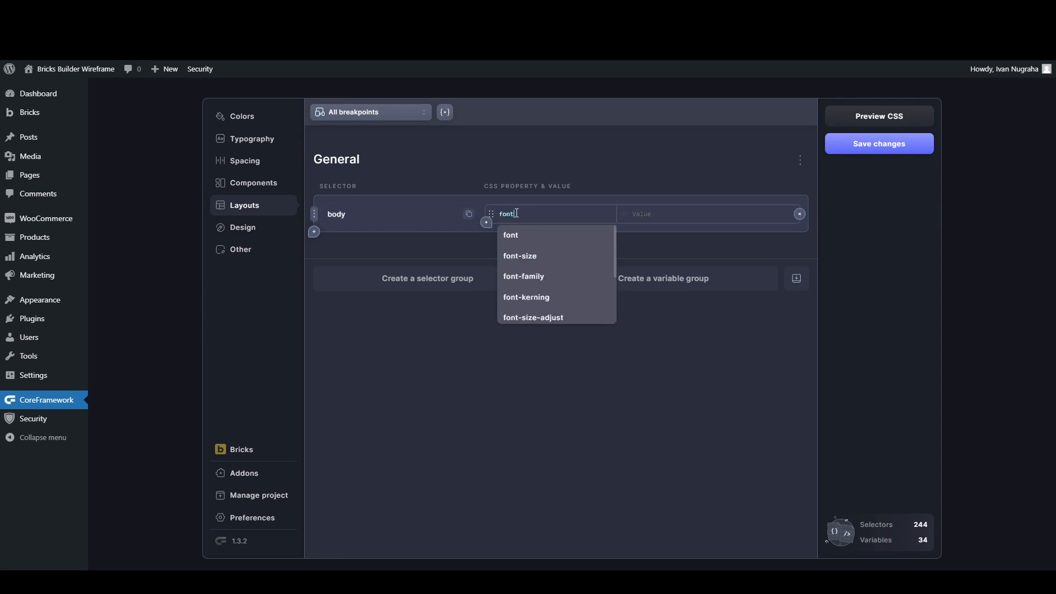
{"action": "type", "text": "-s"}
{"action": "left_click", "coordinate": [526, 235]}
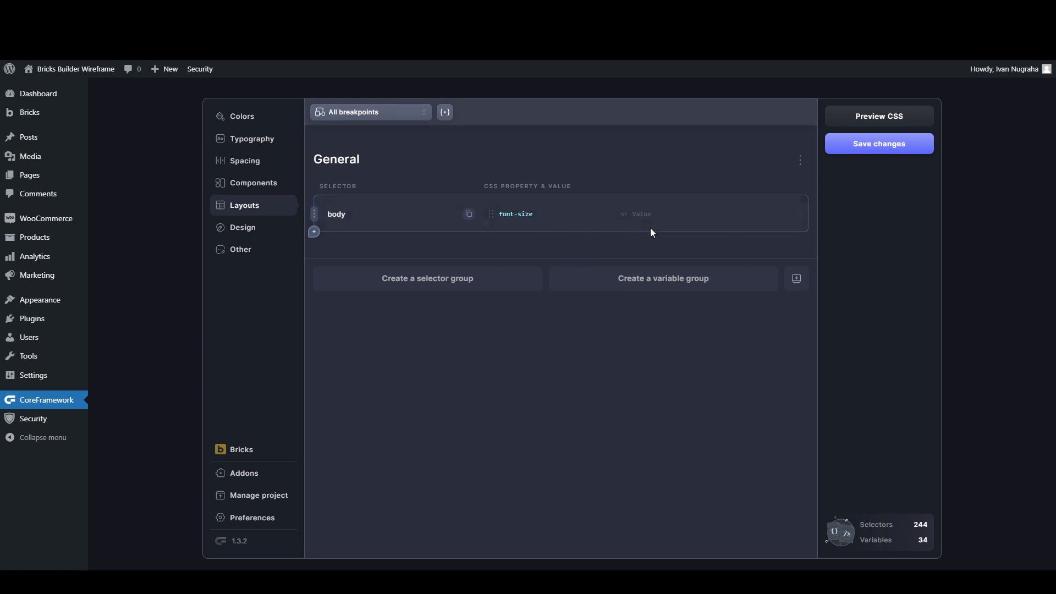
{"action": "left_click", "coordinate": [651, 216]}
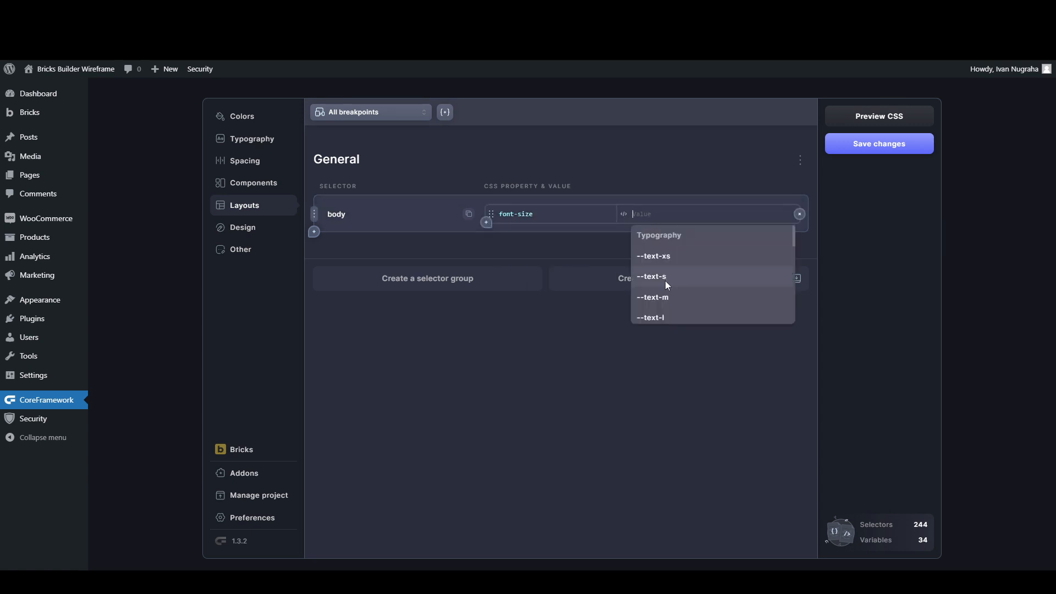
{"action": "left_click", "coordinate": [662, 296]}
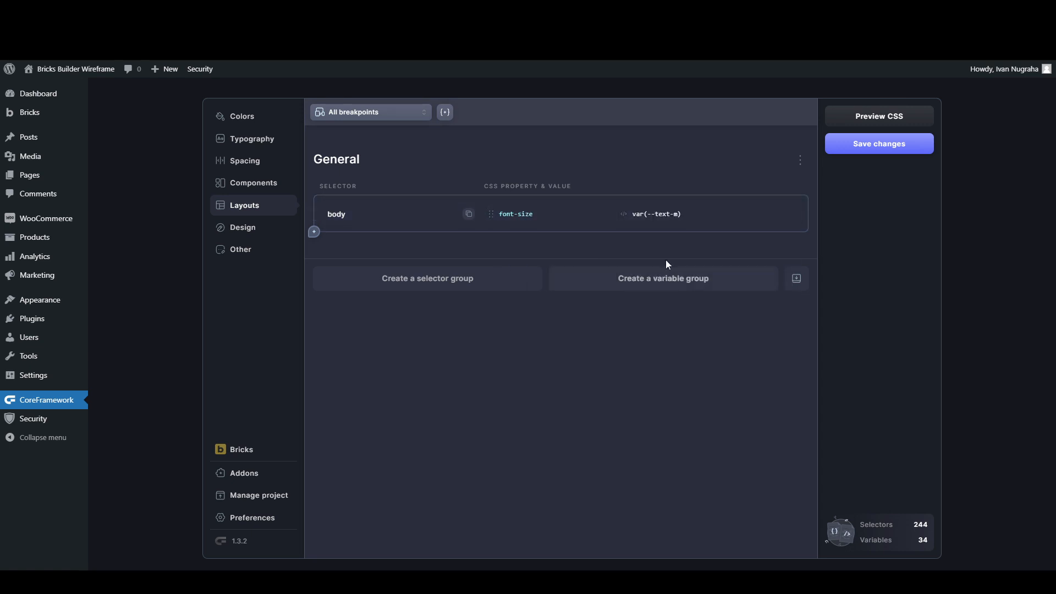
{"action": "left_click", "coordinate": [868, 153]}
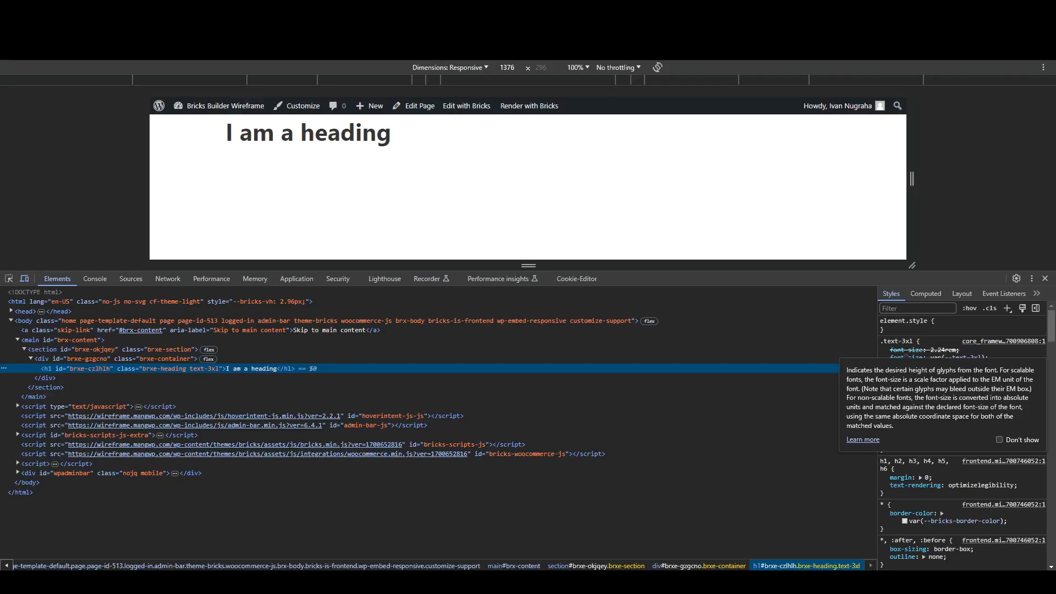
Step: Reload the "I am a heading" page and examine the h1 and inherited body font-size rules
{"action": "key", "text": "ctrl+r"}
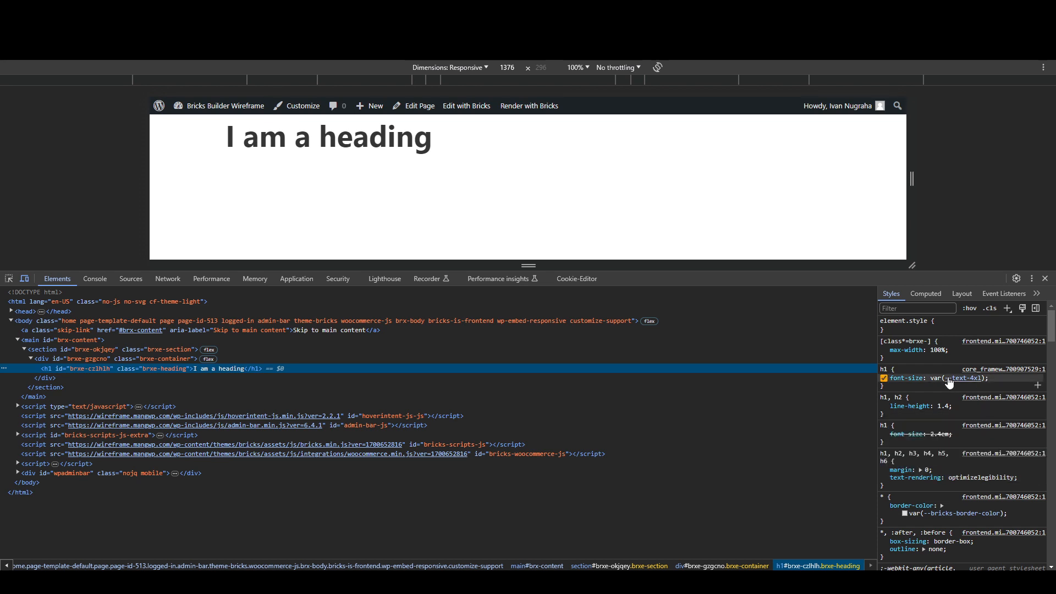
{"action": "scroll", "coordinate": [935, 468], "scroll_direction": "down", "scroll_amount": 4}
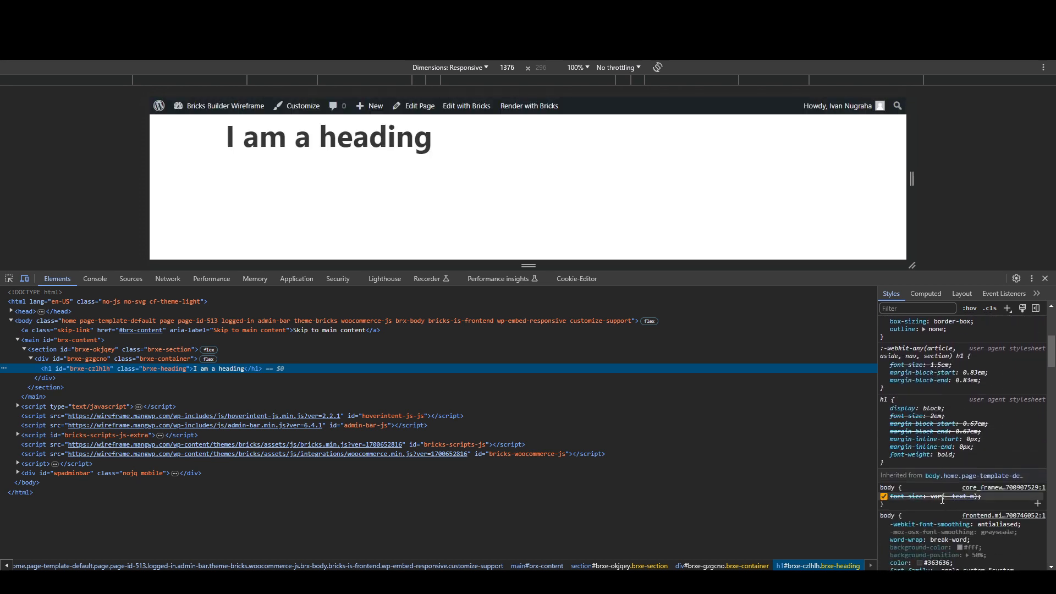
{"action": "scroll", "coordinate": [945, 472], "scroll_direction": "up", "scroll_amount": 2}
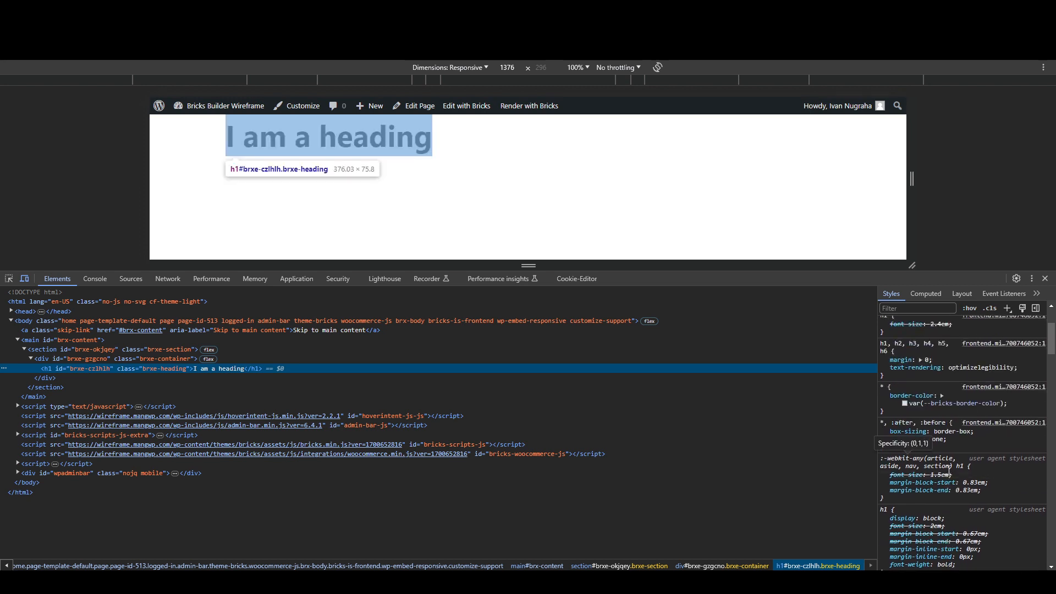
{"action": "scroll", "coordinate": [946, 467], "scroll_direction": "up", "scroll_amount": 1}
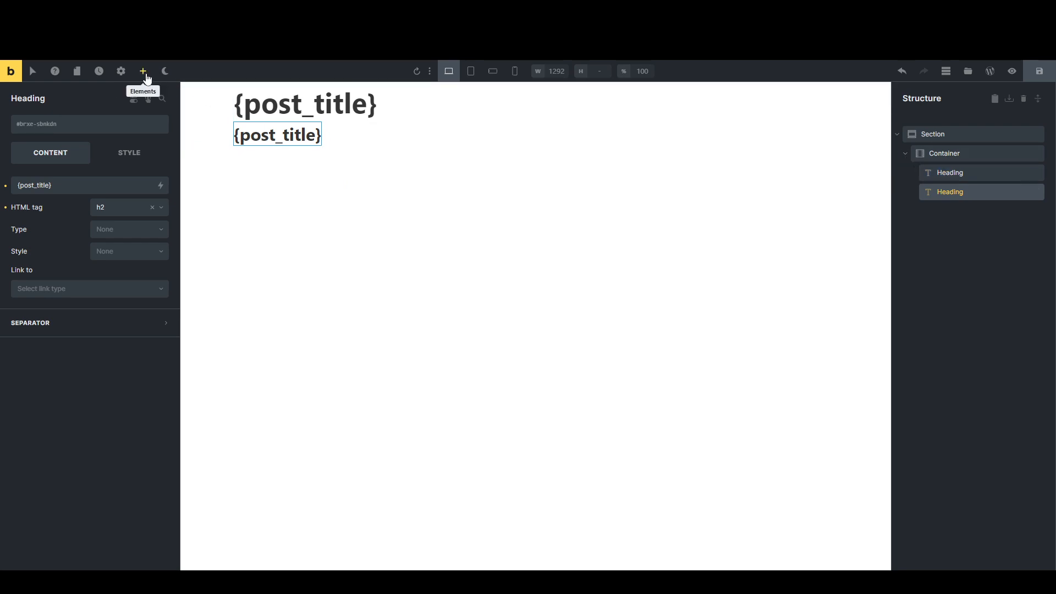
Step: Add a Post Content element below the headings in the Bricks template, set its data source to WordPress, and save
{"action": "left_click", "coordinate": [144, 73]}
{"action": "type", "text": "conte"}
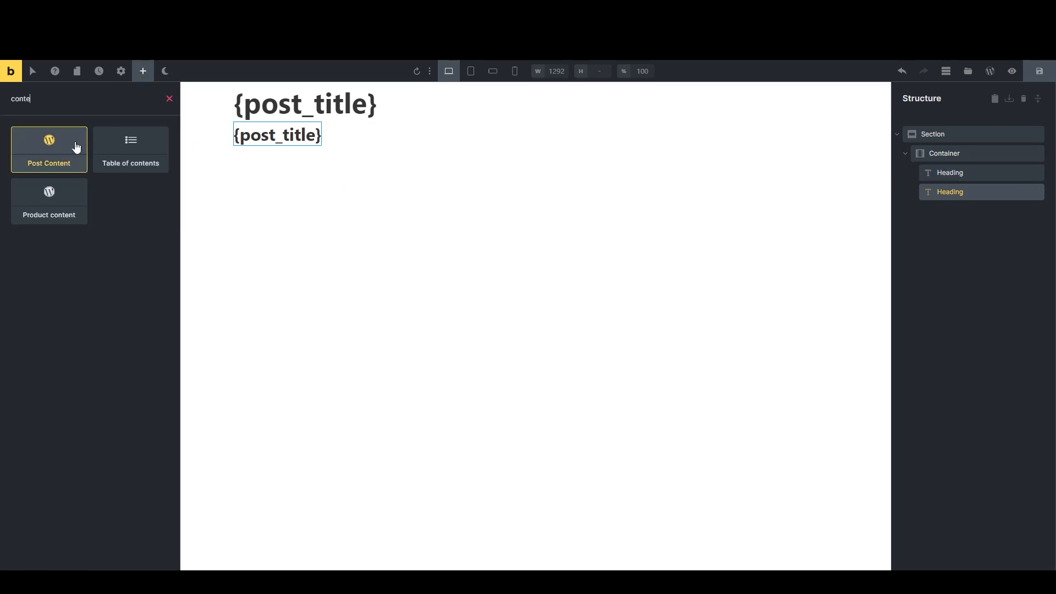
{"action": "left_click", "coordinate": [76, 147]}
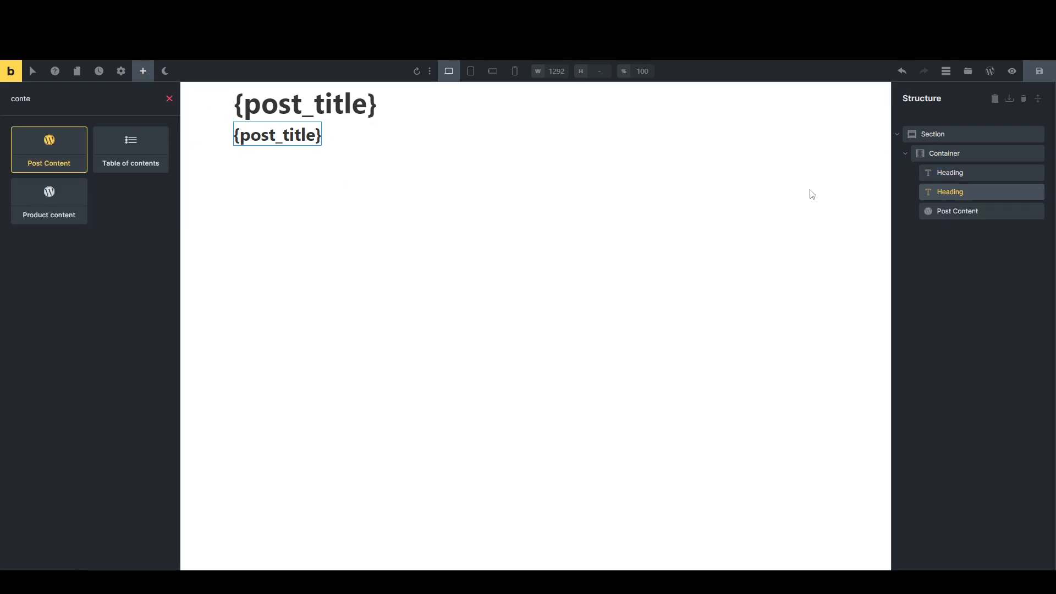
{"action": "left_click", "coordinate": [951, 210]}
{"action": "left_click", "coordinate": [112, 211]}
{"action": "left_click", "coordinate": [112, 224]}
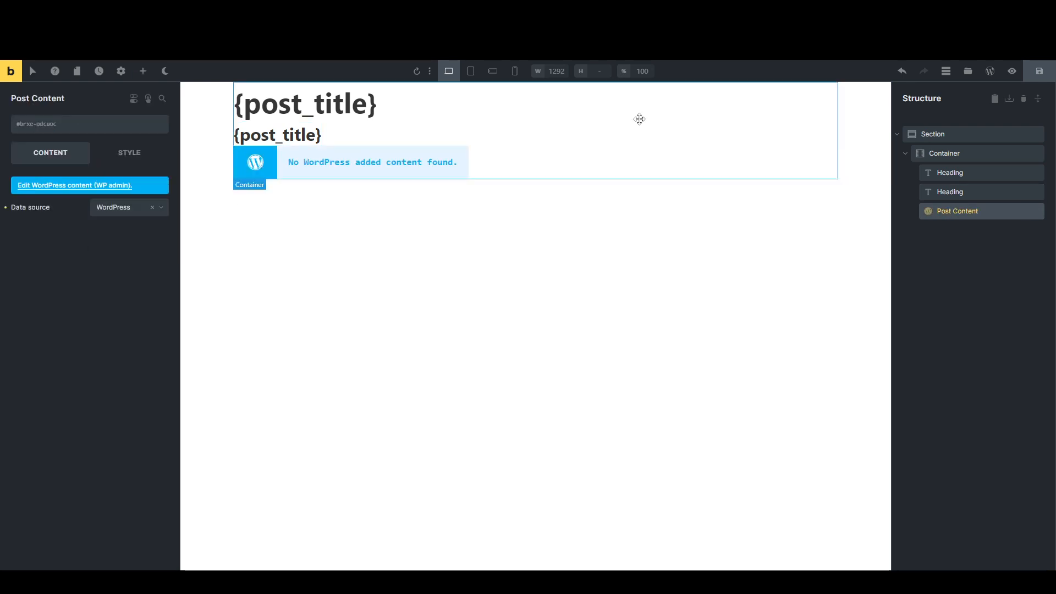
{"action": "left_click", "coordinate": [1039, 71]}
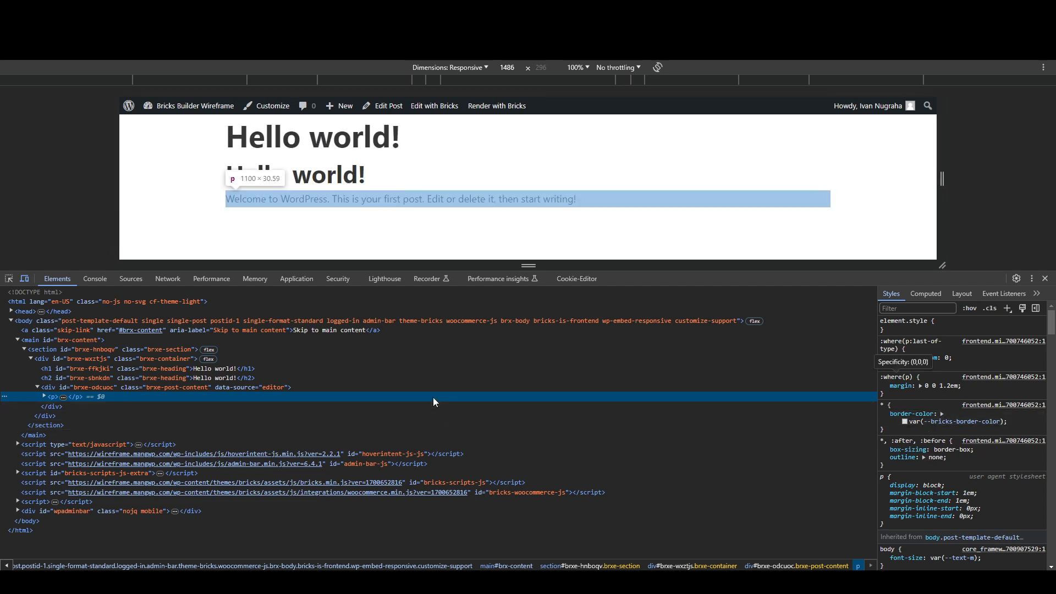
Step: Inspect the "Hello world!" post's paragraph and check the value behind its inherited --text-m font-size variable
{"action": "scroll", "coordinate": [956, 450], "scroll_direction": "down", "scroll_amount": 3}
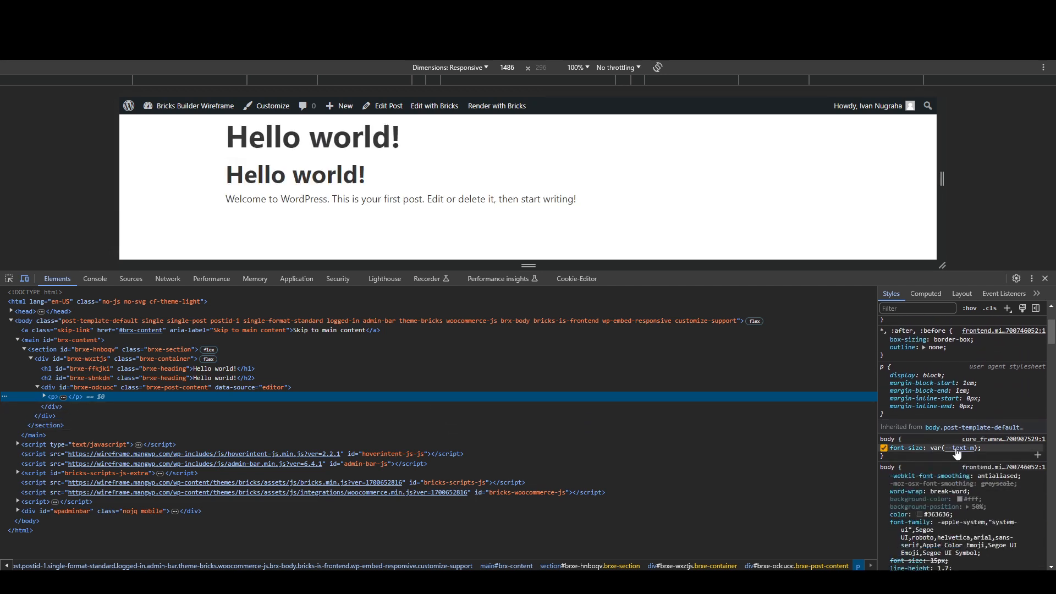
{"action": "mouse_move", "coordinate": [956, 454]}
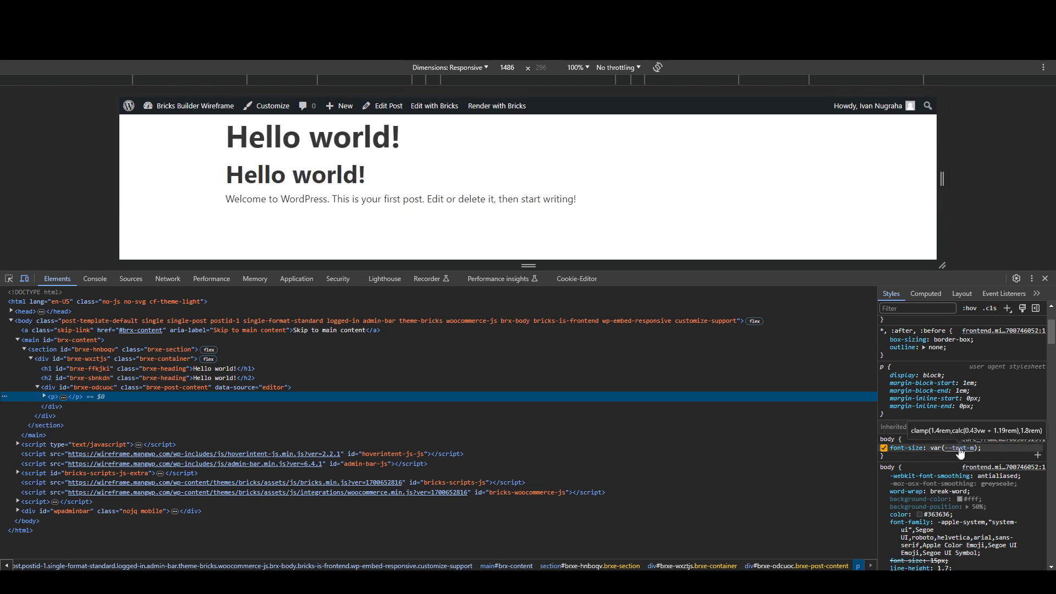
{"action": "triple_click", "coordinate": [429, 196]}
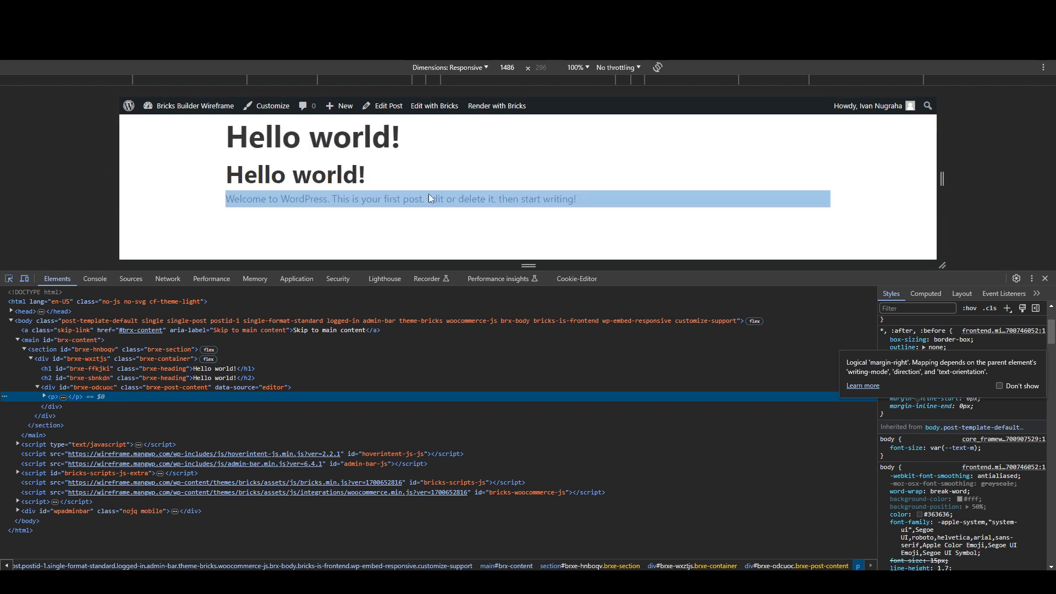
{"action": "left_click", "coordinate": [430, 196]}
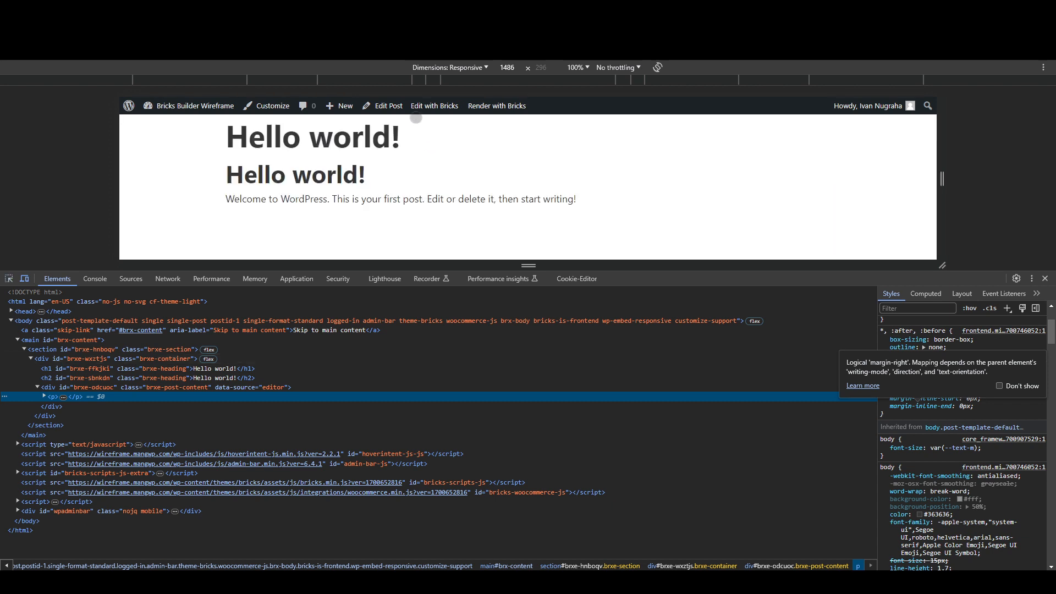
Step: Preview the post at iPhone SE size, switch to iPad Pro at 100% zoom, and inspect the paragraph
{"action": "left_click", "coordinate": [450, 67]}
{"action": "left_click", "coordinate": [456, 118]}
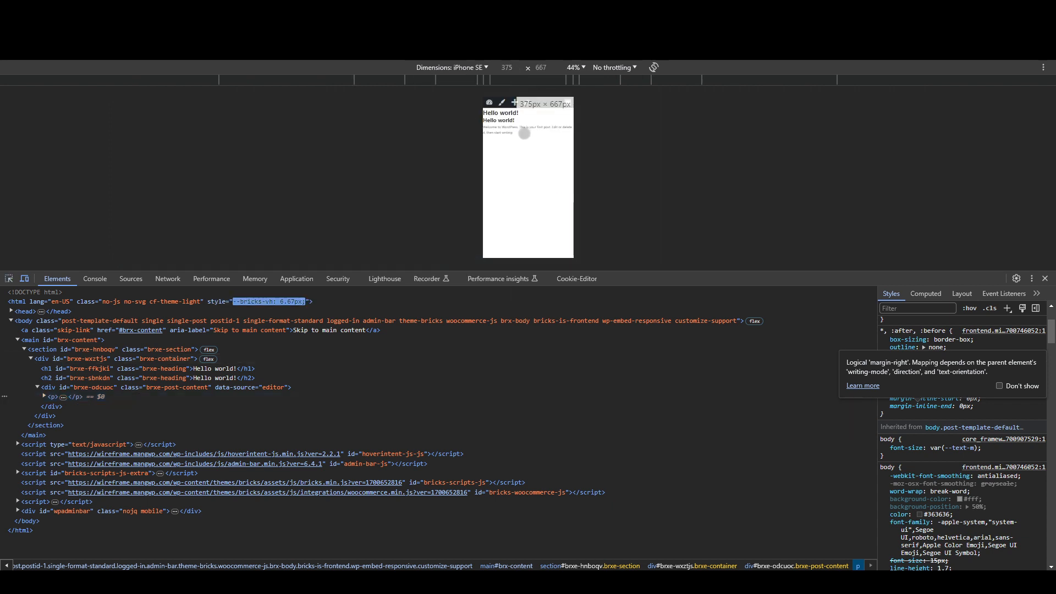
{"action": "left_click", "coordinate": [476, 67]}
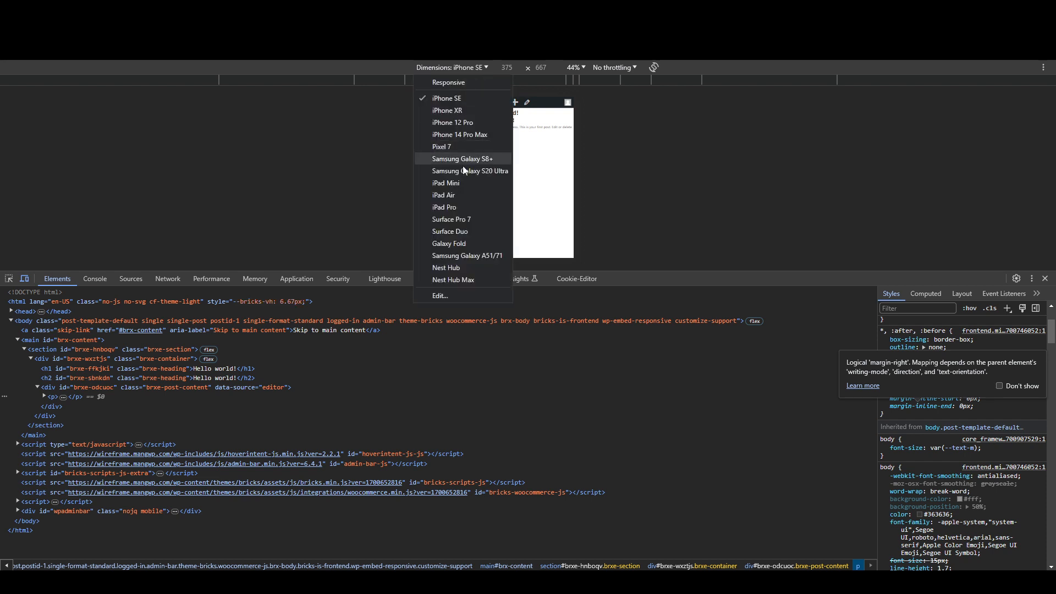
{"action": "left_click", "coordinate": [457, 209]}
{"action": "left_click", "coordinate": [583, 66]}
{"action": "left_click", "coordinate": [574, 125]}
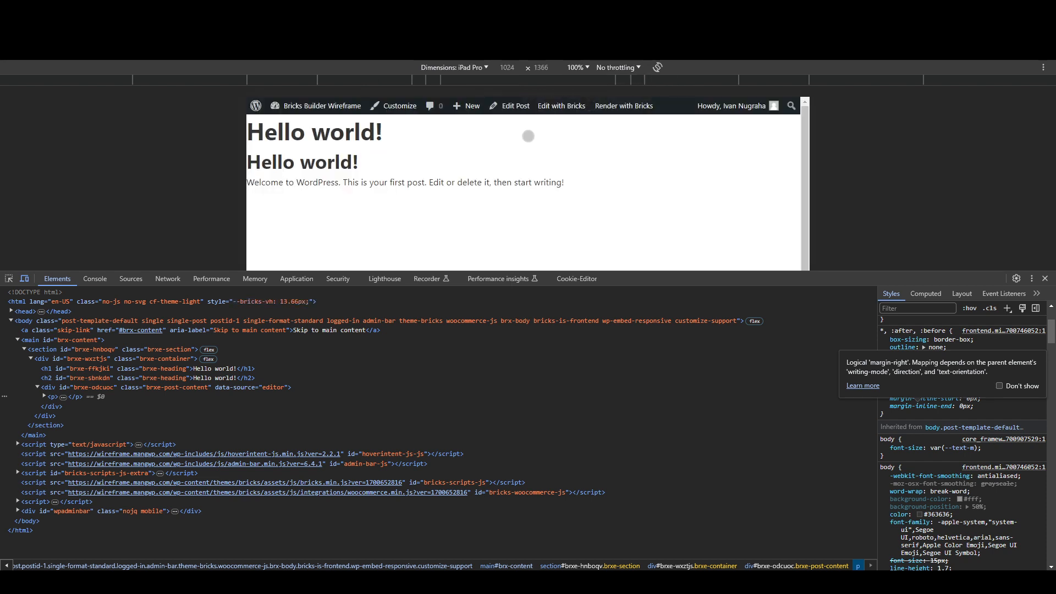
{"action": "left_click", "coordinate": [473, 180]}
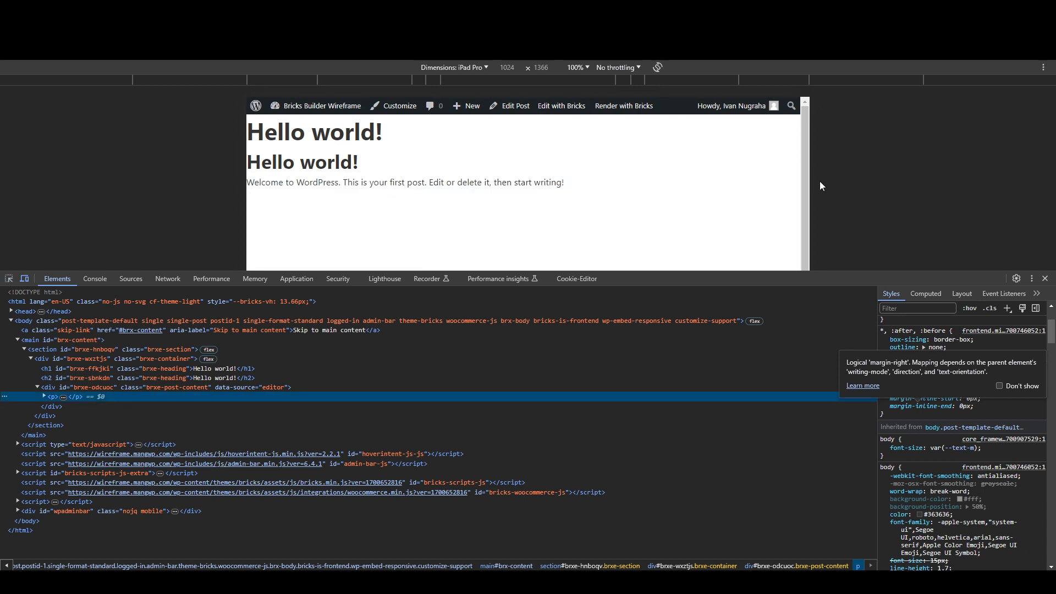
Step: Return the preview to Responsive and narrow it to about 574 px and 398 px wide, inspecting the paragraph at each width
{"action": "left_click", "coordinate": [468, 70]}
{"action": "left_click", "coordinate": [466, 80]}
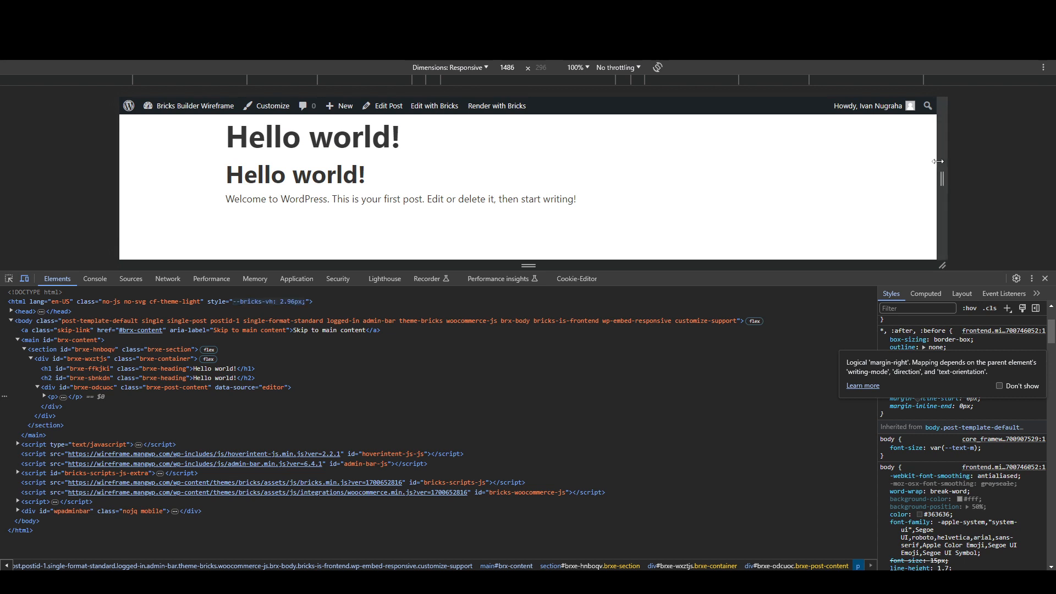
{"action": "left_click_drag", "start_coordinate": [937, 161], "coordinate": [687, 172]}
{"action": "triple_click", "coordinate": [618, 175]}
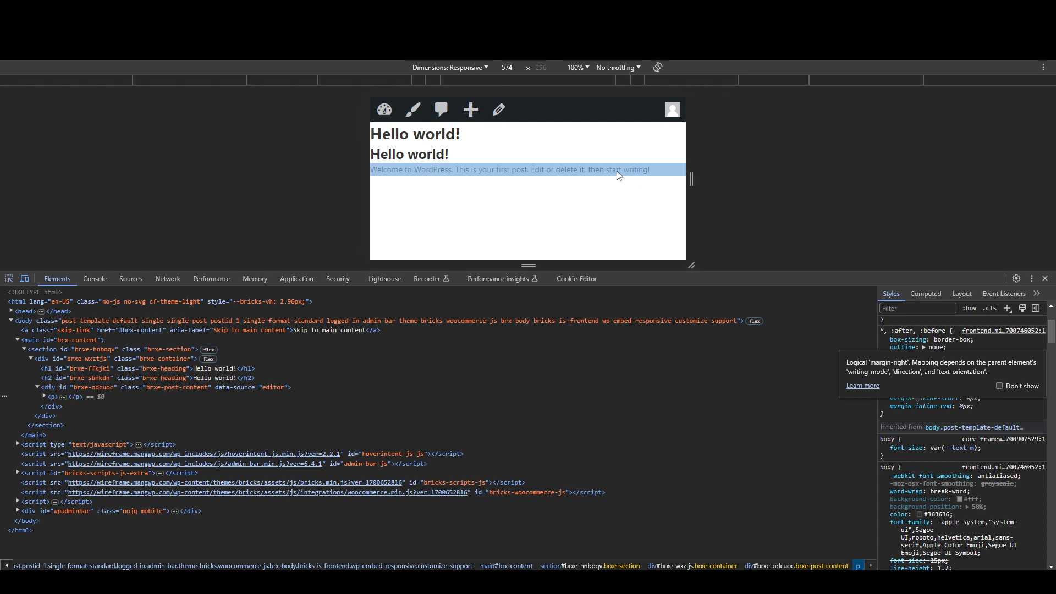
{"action": "left_click", "coordinate": [617, 174]}
{"action": "left_click_drag", "start_coordinate": [691, 179], "coordinate": [643, 178]}
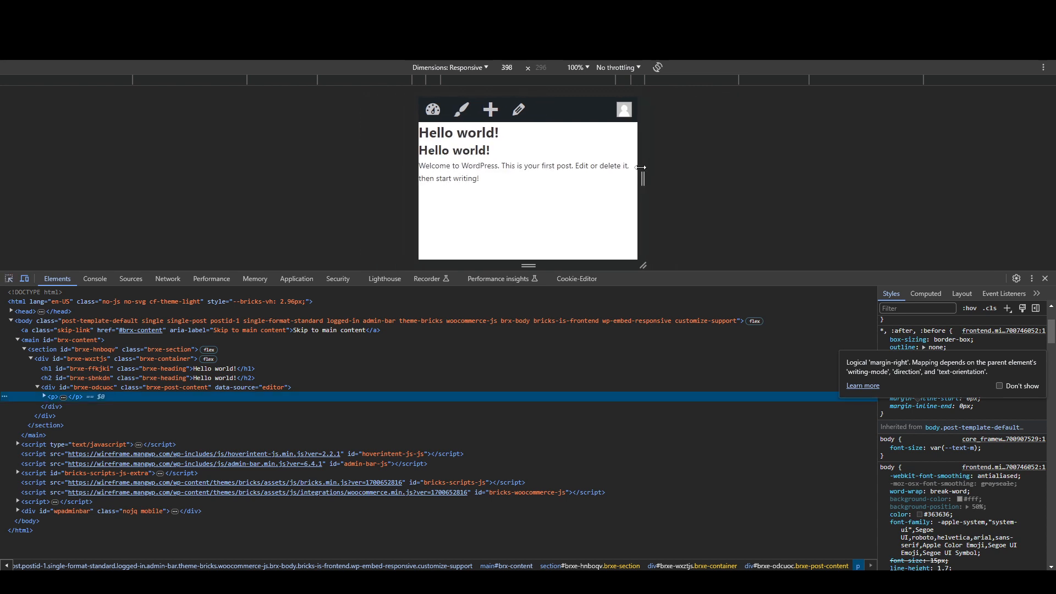
{"action": "triple_click", "coordinate": [589, 170]}
{"action": "left_click", "coordinate": [588, 168]}
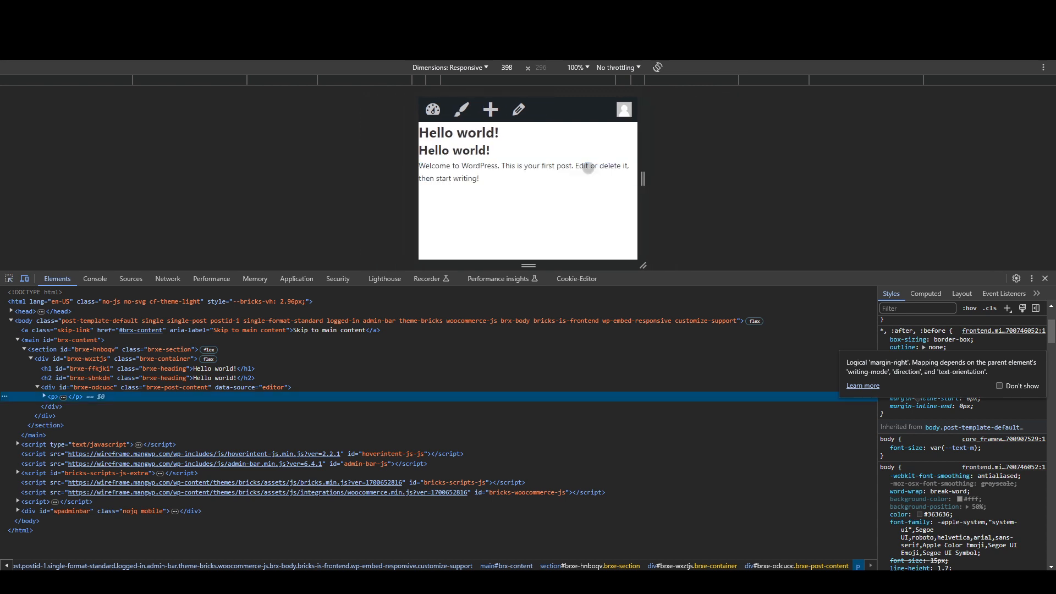
Step: Keep the preview in Responsive mode and widen it to about 604 px to examine how the paragraph text scales
{"action": "left_click", "coordinate": [471, 72]}
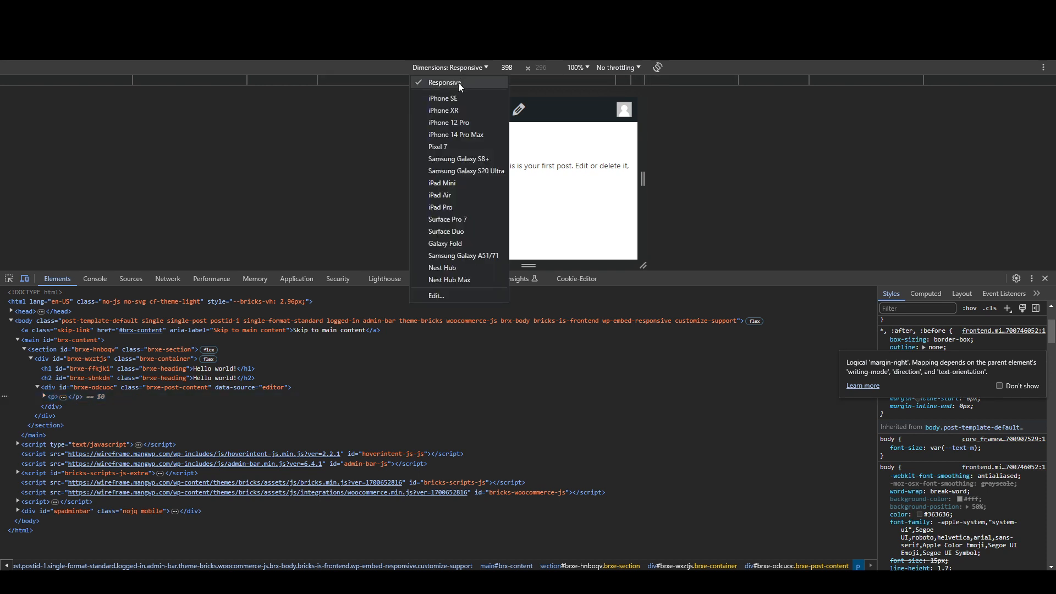
{"action": "left_click", "coordinate": [457, 82]}
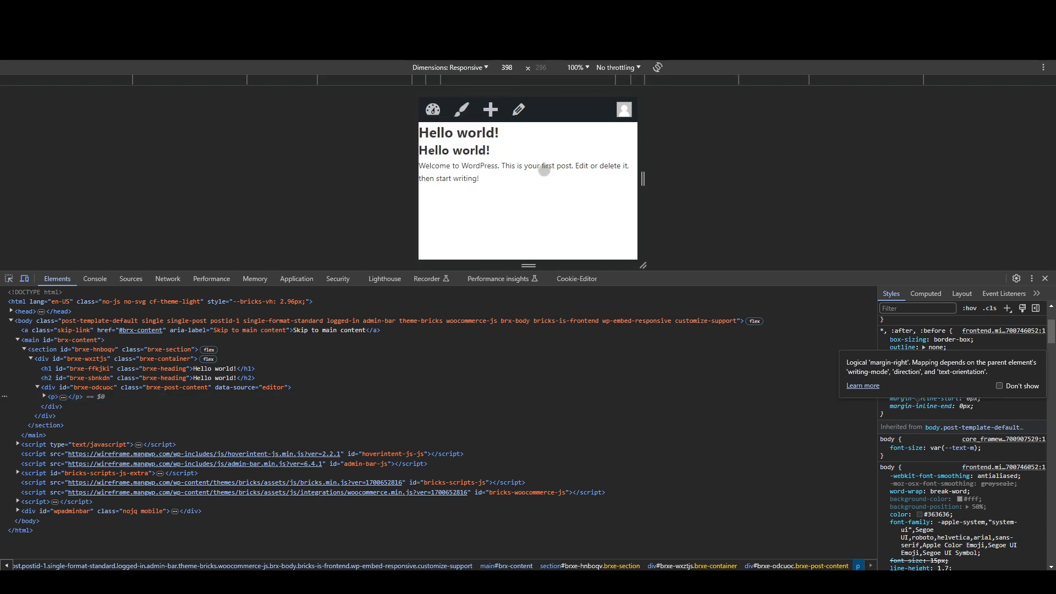
{"action": "triple_click", "coordinate": [547, 171]}
{"action": "left_click_drag", "start_coordinate": [640, 168], "coordinate": [697, 162]}
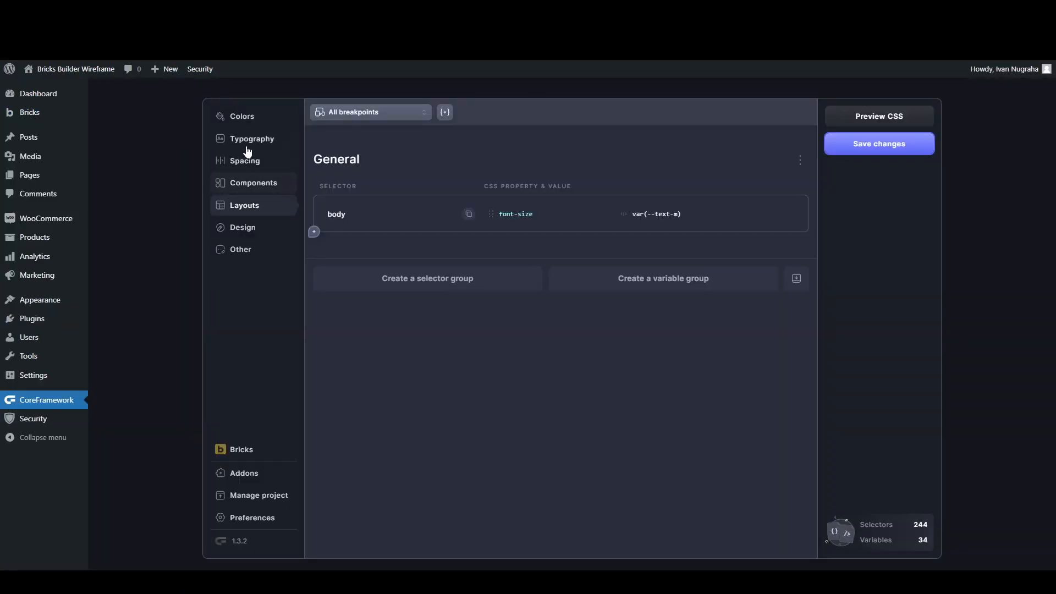
Step: Check the --text-m size range in Core Framework's Typography settings, and narrow the "Hello world!" post preview to about 362 px
{"action": "left_click", "coordinate": [248, 141]}
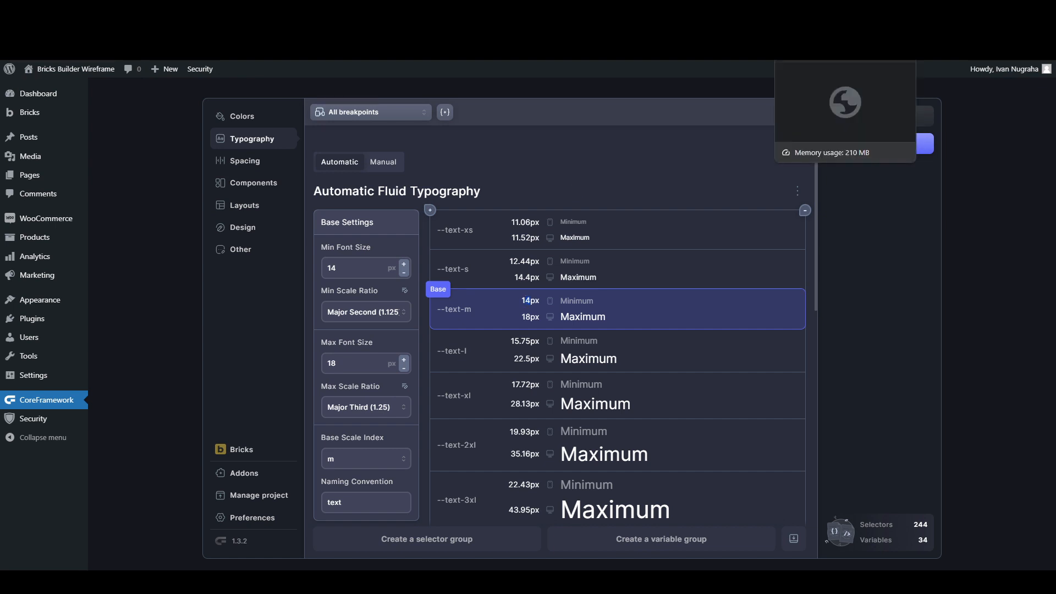
{"action": "left_click", "coordinate": [672, 10]}
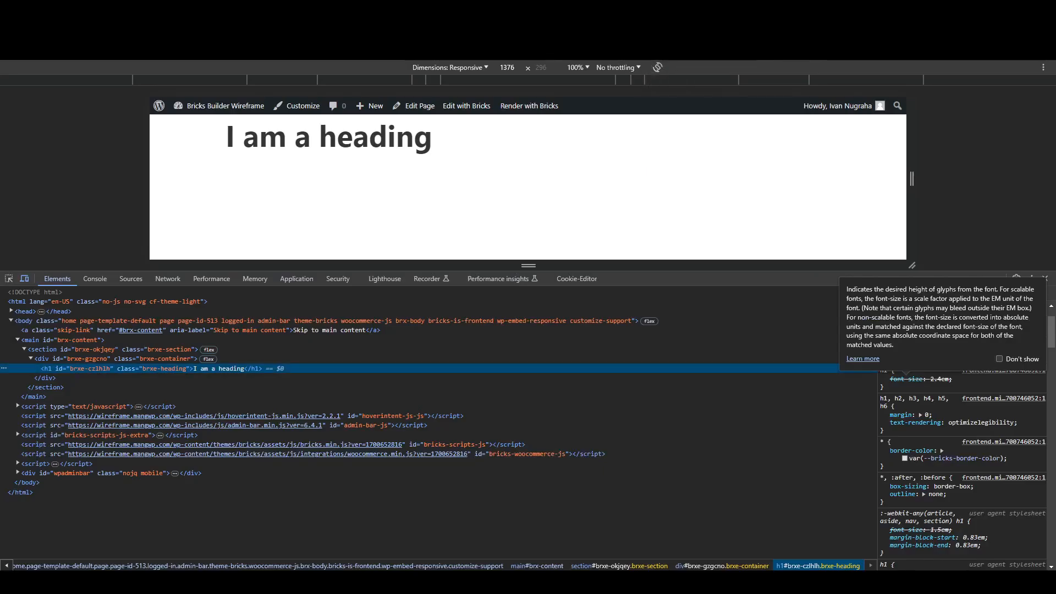
{"action": "left_click", "coordinate": [594, 10]}
{"action": "key", "text": "ctrl+shift+c"}
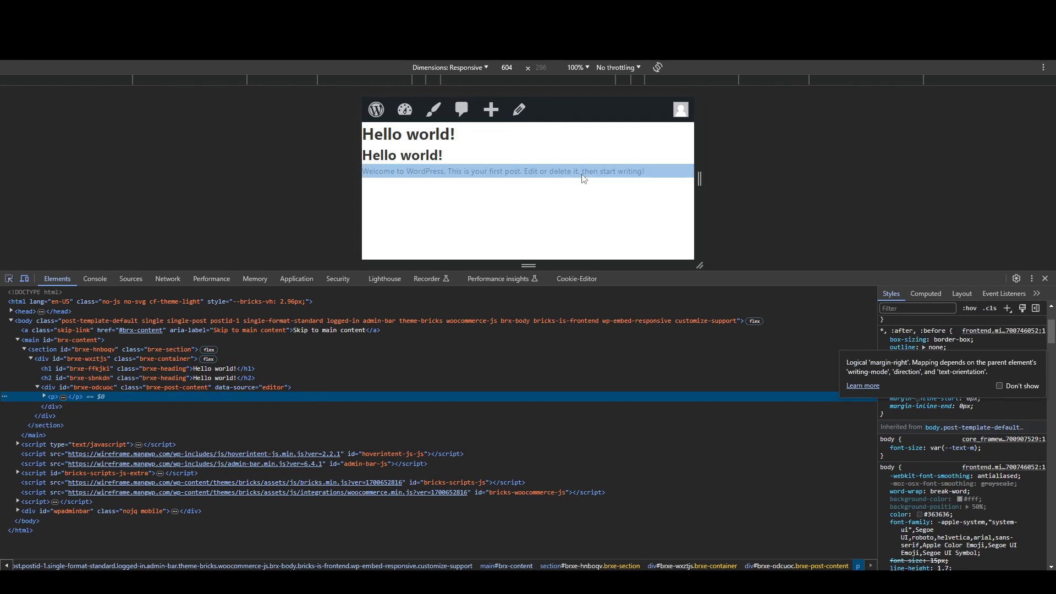
{"action": "left_click", "coordinate": [581, 174]}
{"action": "left_click_drag", "start_coordinate": [700, 178], "coordinate": [634, 178]}
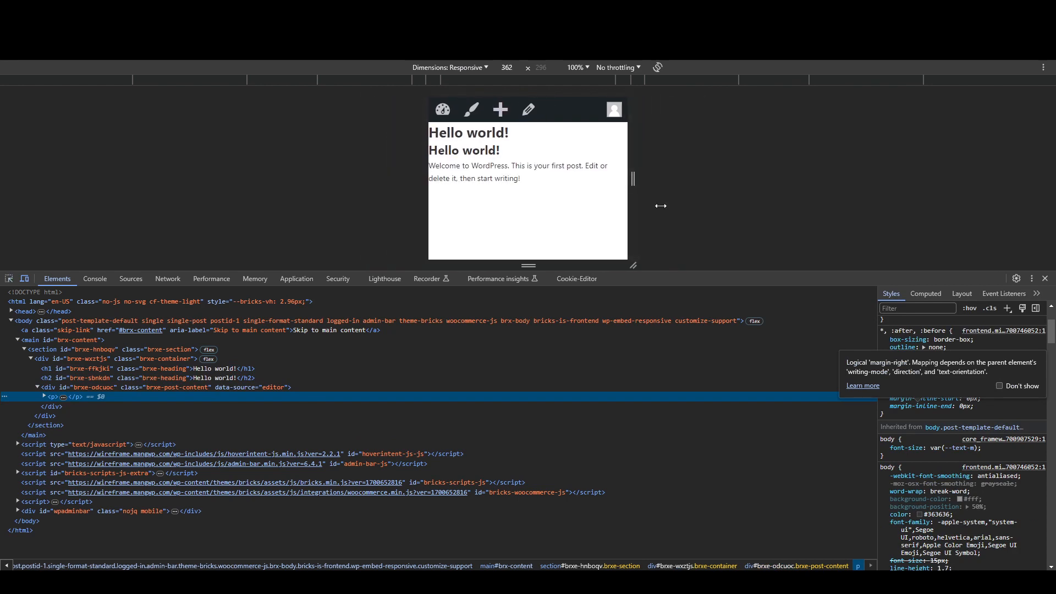
Step: Test an inline font-size of 14px on the paragraph in its element styles, and disable the declaration
{"action": "scroll", "coordinate": [935, 348], "scroll_direction": "up", "scroll_amount": 3}
{"action": "left_click", "coordinate": [951, 330]}
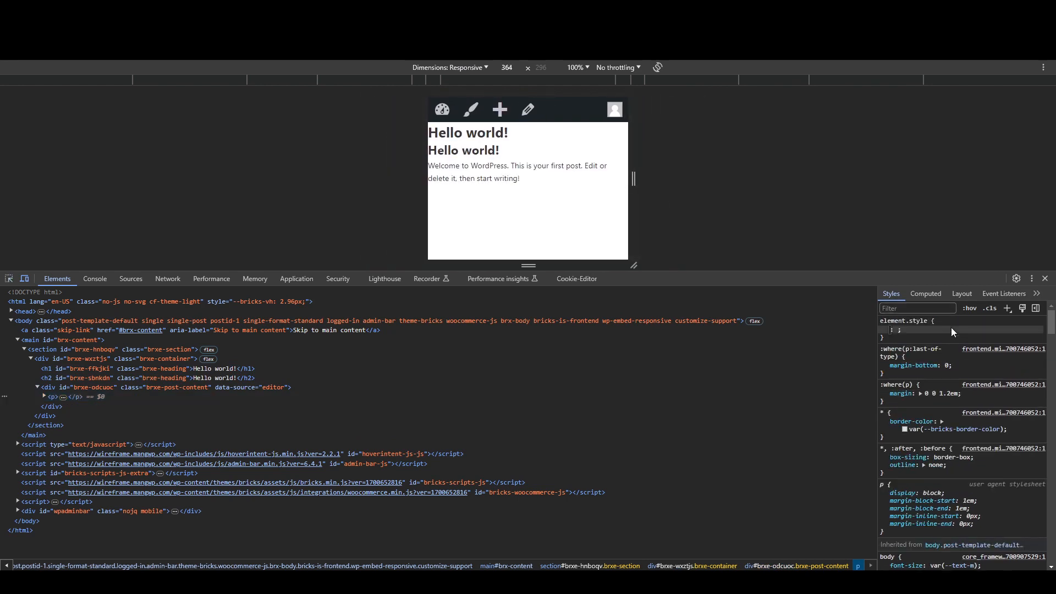
{"action": "type", "text": "font-size"}
{"action": "key", "text": "Tab"}
{"action": "type", "text": "14"}
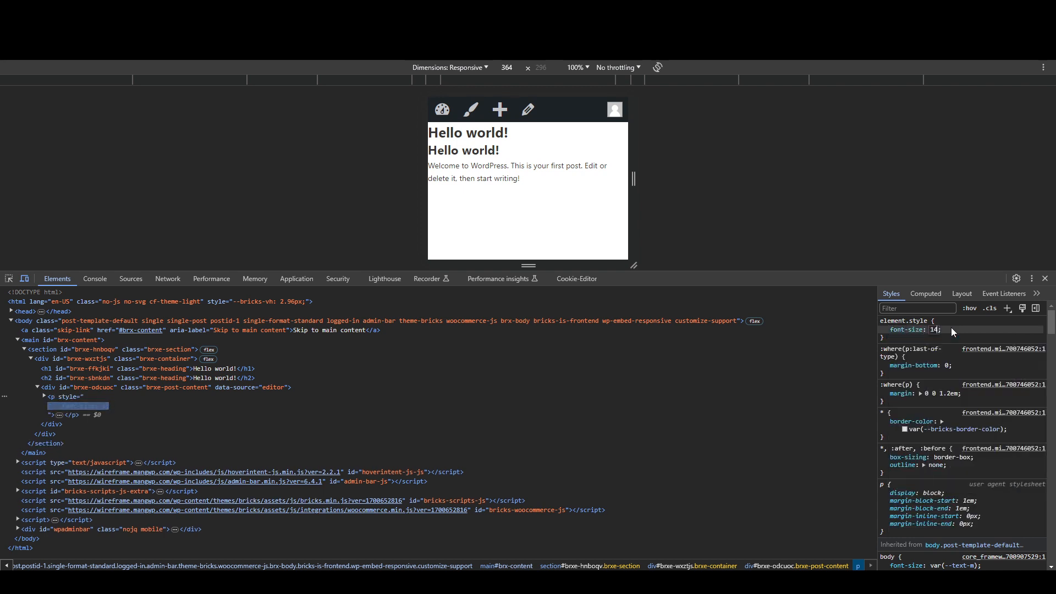
{"action": "type", "text": "px"}
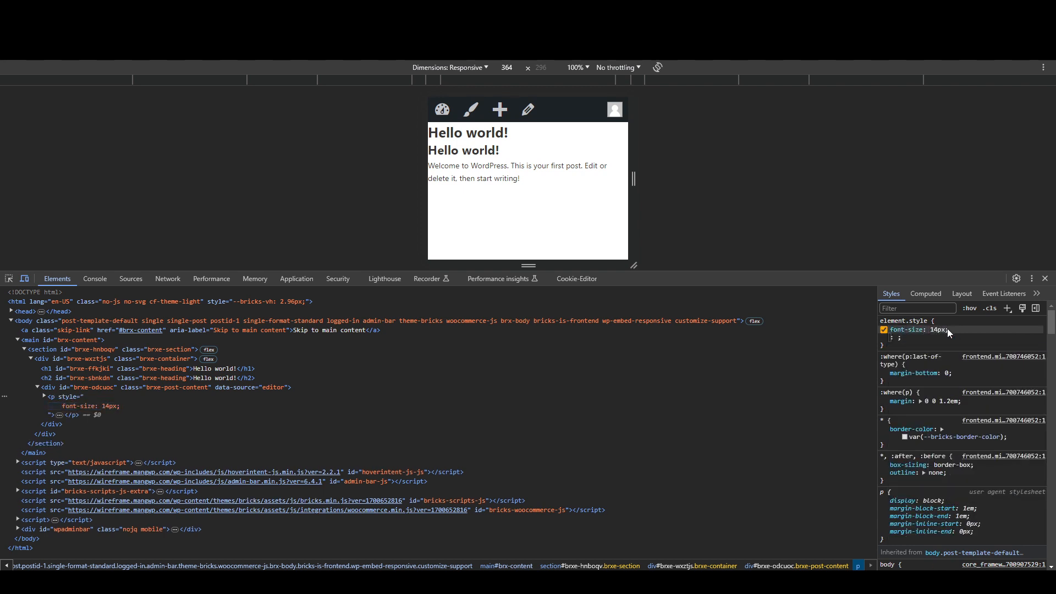
{"action": "left_click", "coordinate": [883, 329]}
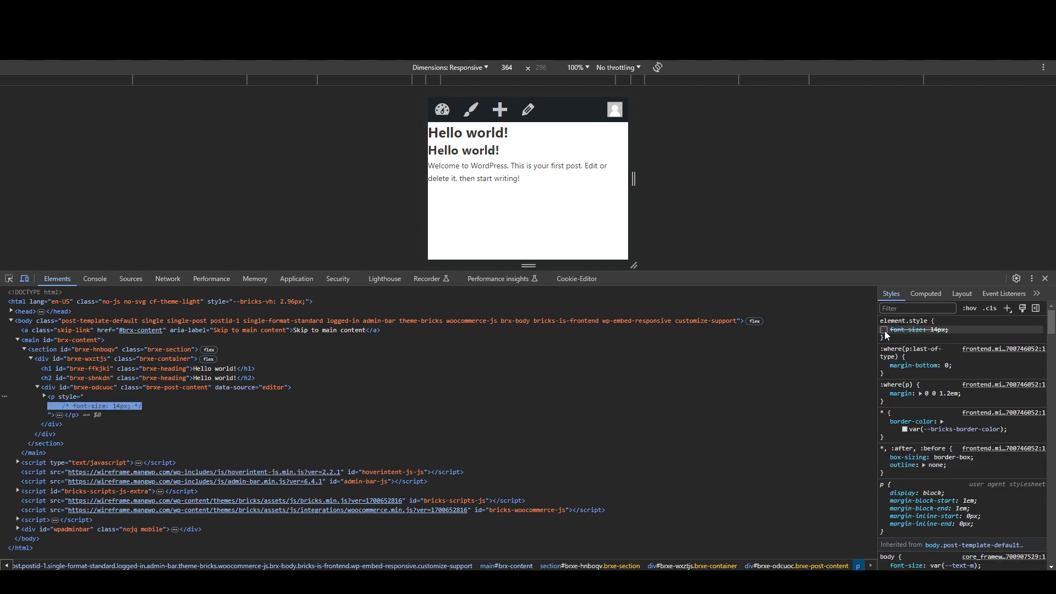
Step: Change the paragraph's inline test font-size to 20px, and toggle the declaration off
{"action": "left_click", "coordinate": [940, 331]}
{"action": "type", "text": "20px"}
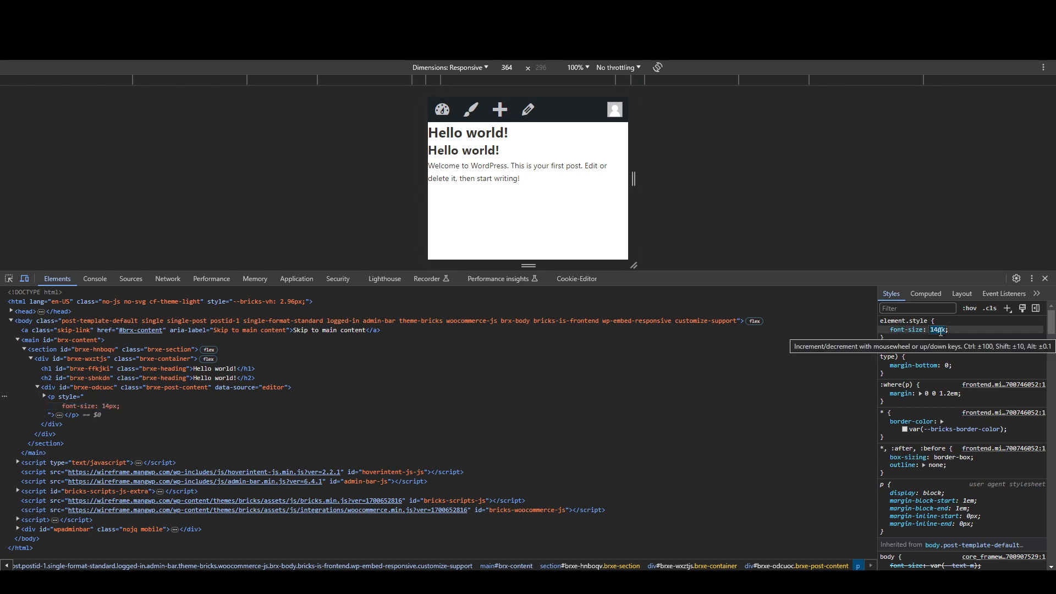
{"action": "key", "text": "Return"}
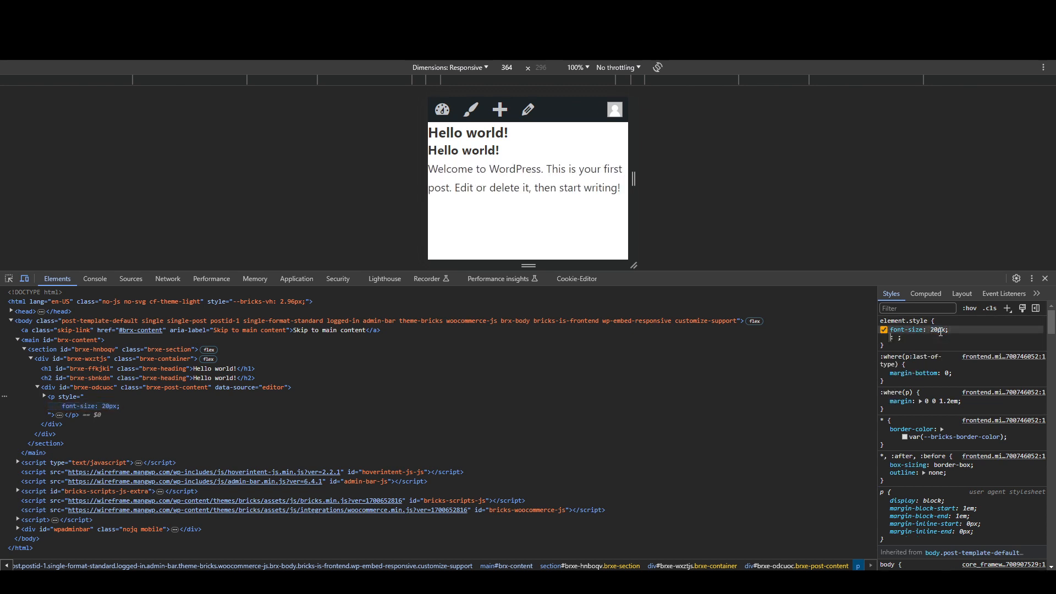
{"action": "left_click", "coordinate": [883, 329]}
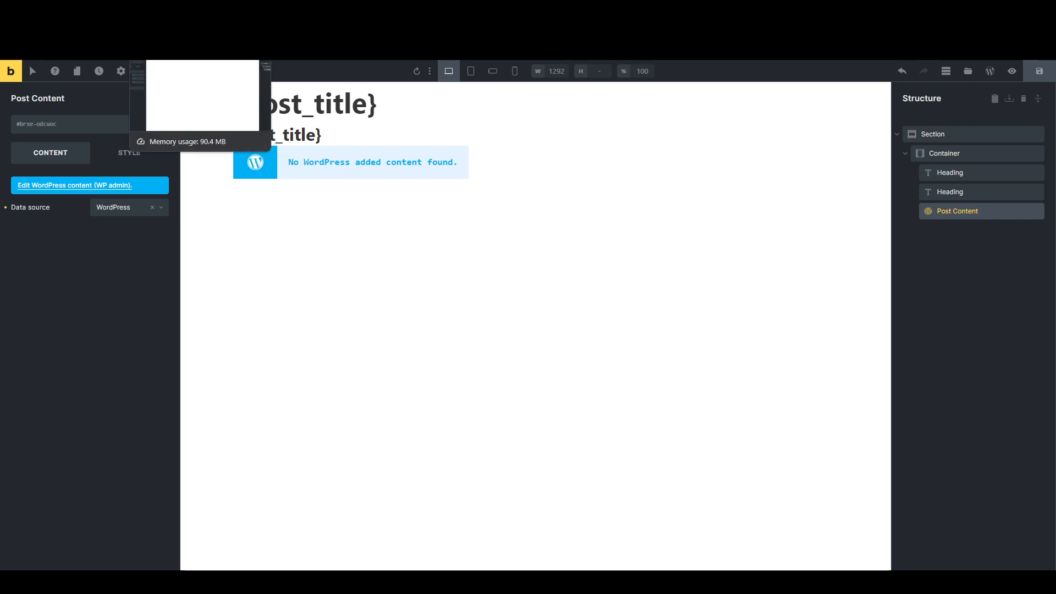
Step: Switch to Core Framework's Typography settings and remove the untitled selector group that contains the body selector
{"action": "left_click", "coordinate": [76, 10]}
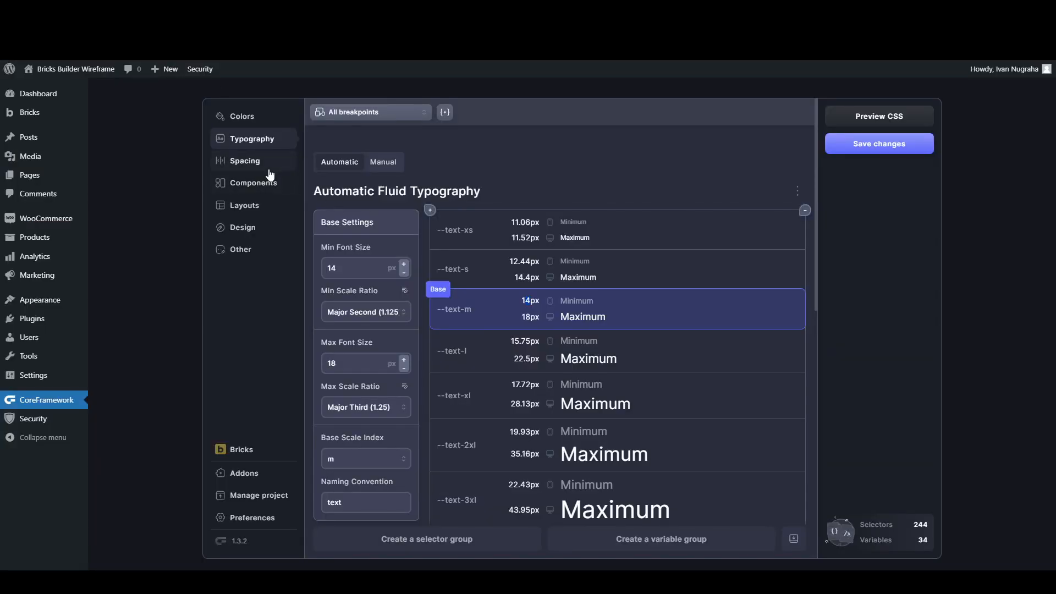
{"action": "scroll", "coordinate": [504, 294], "scroll_direction": "down", "scroll_amount": 5}
{"action": "scroll", "coordinate": [526, 345], "scroll_direction": "down", "scroll_amount": 5}
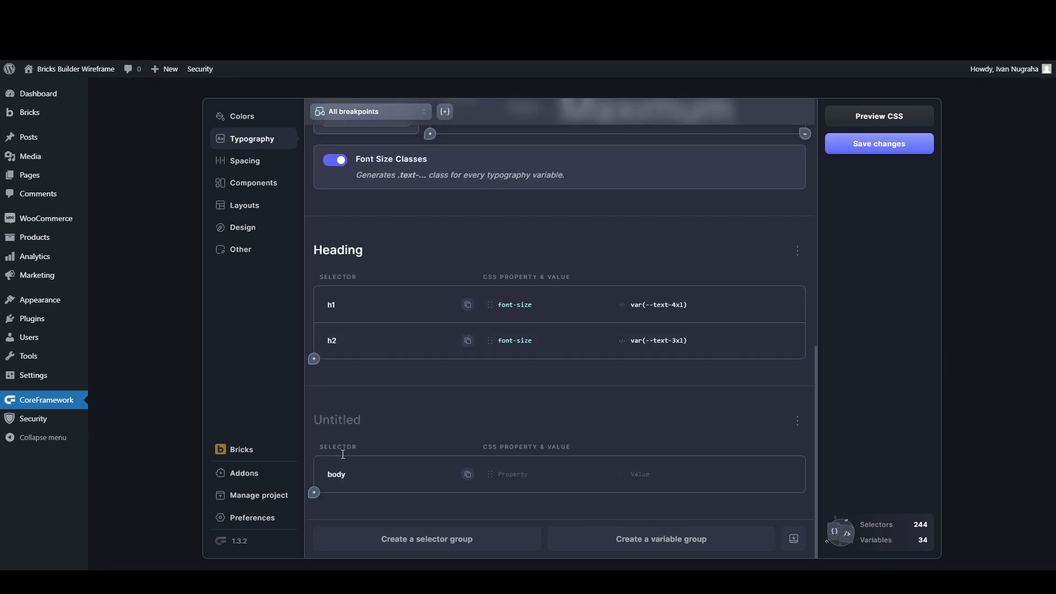
{"action": "left_click", "coordinate": [797, 422]}
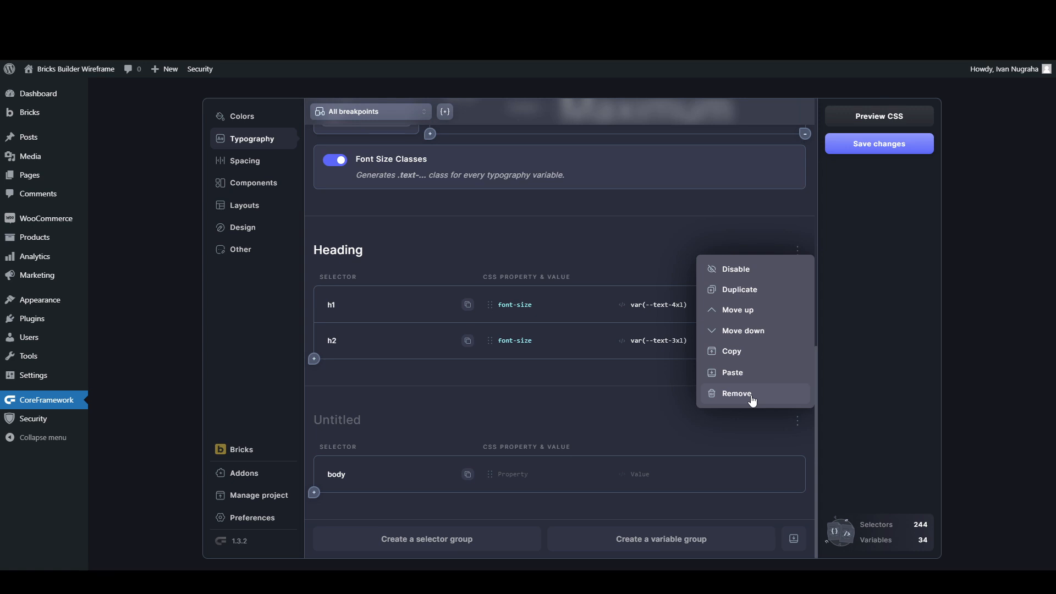
{"action": "left_click", "coordinate": [752, 399]}
{"action": "left_click", "coordinate": [751, 399]}
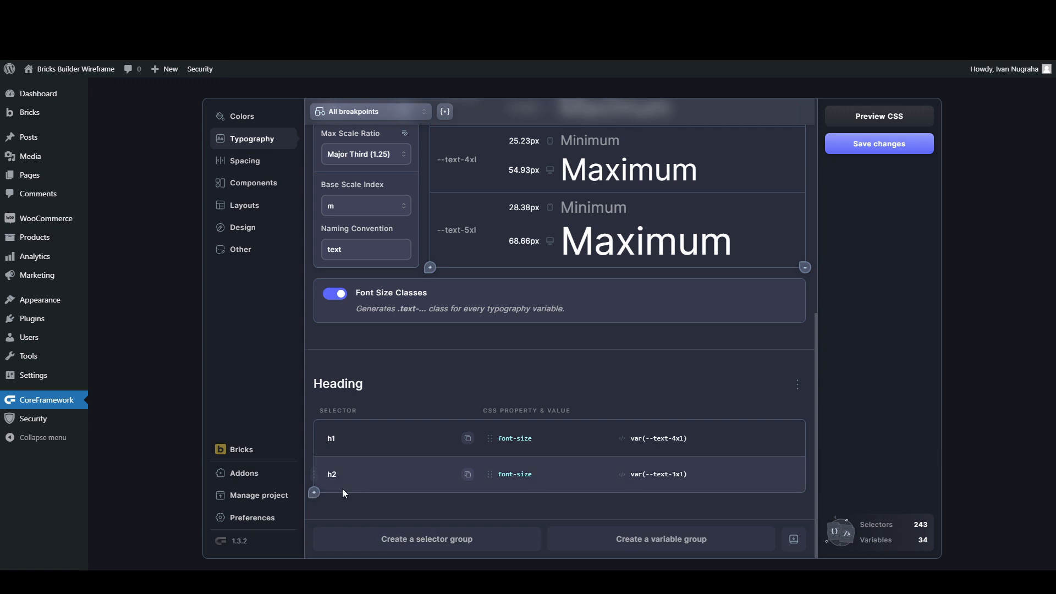
Step: Rename the Heading selector group as Typography
{"action": "double_click", "coordinate": [346, 384]}
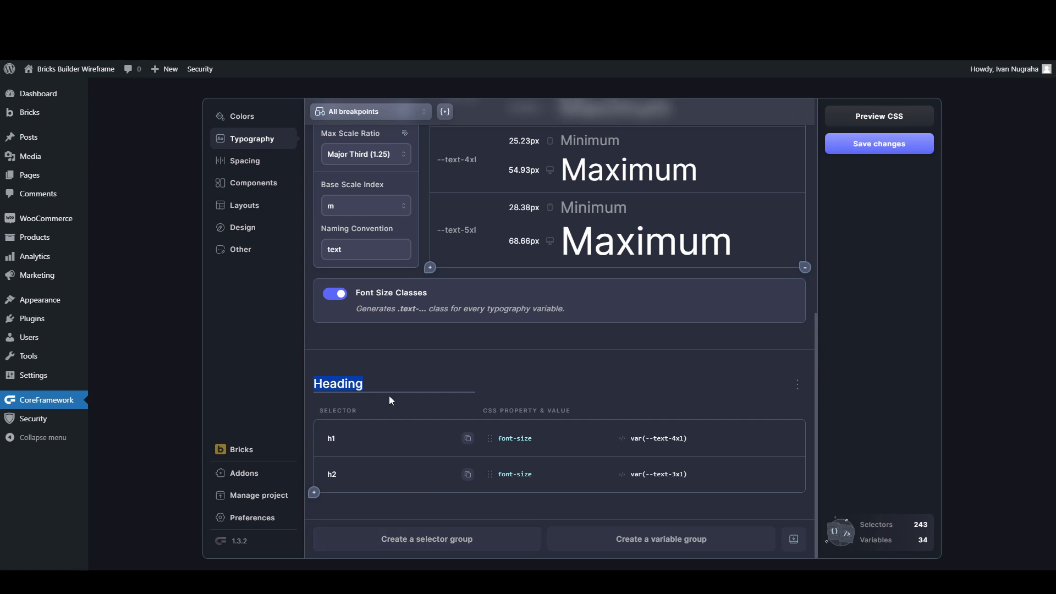
{"action": "type", "text": "Typog"}
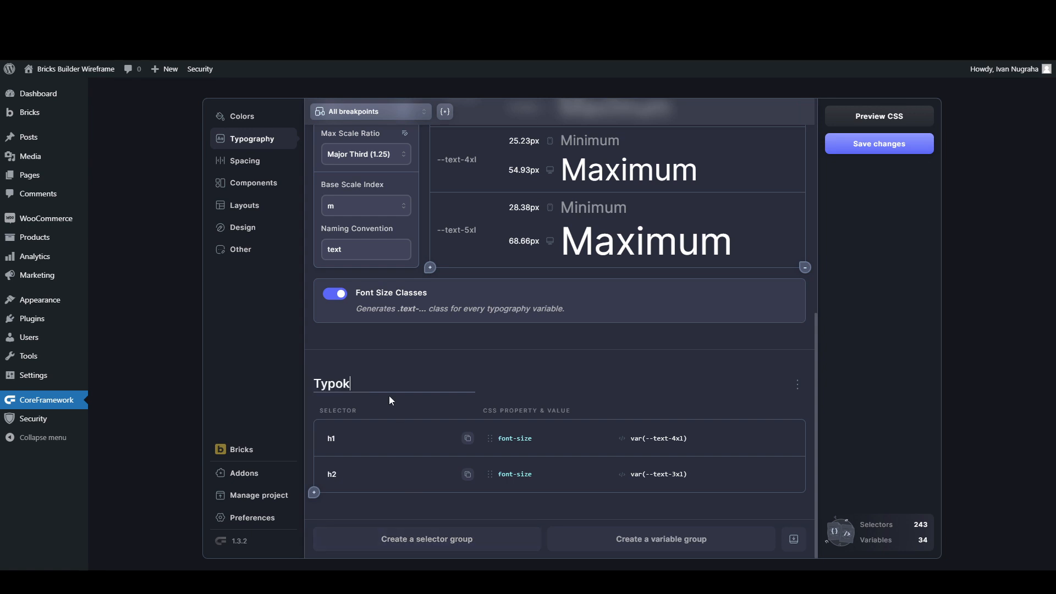
{"action": "type", "text": "raphy"}
Step: Add a p selector to the Typography selector group below h2
{"action": "left_click", "coordinate": [314, 493]}
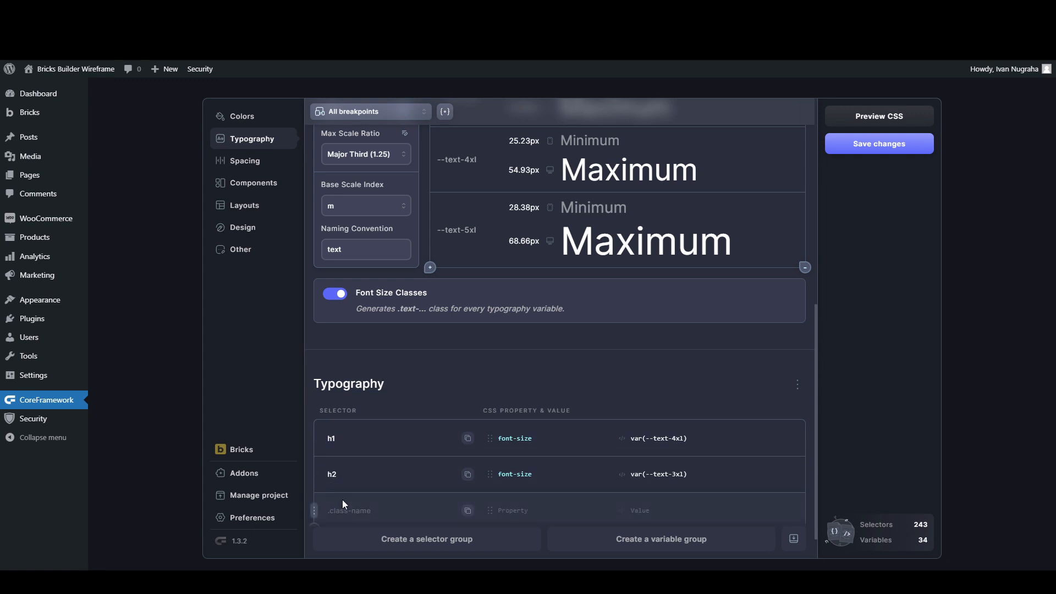
{"action": "left_click", "coordinate": [359, 477]}
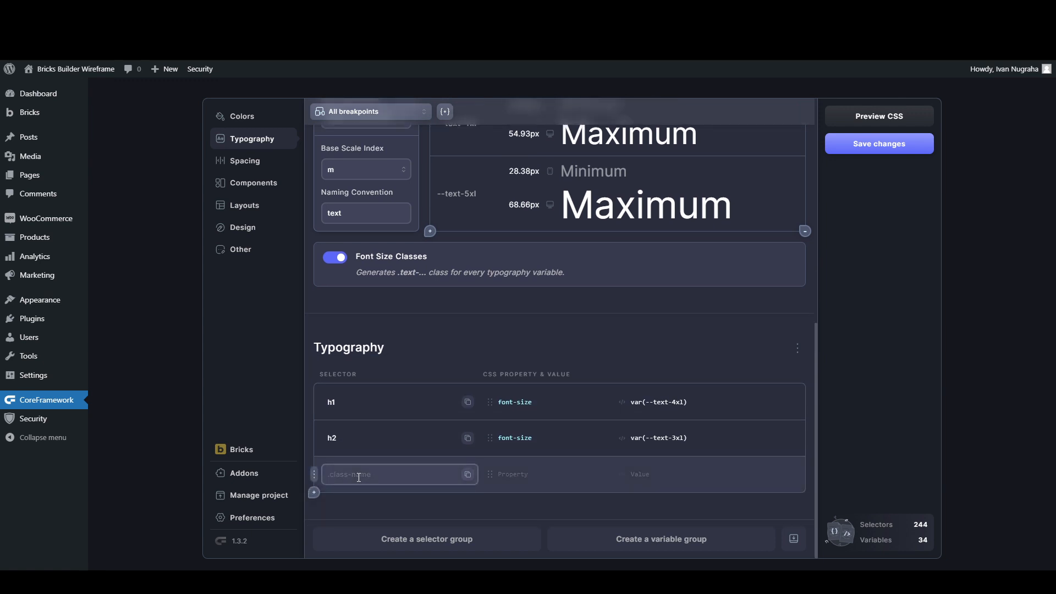
{"action": "type", "text": "p"}
{"action": "left_click", "coordinate": [526, 477]}
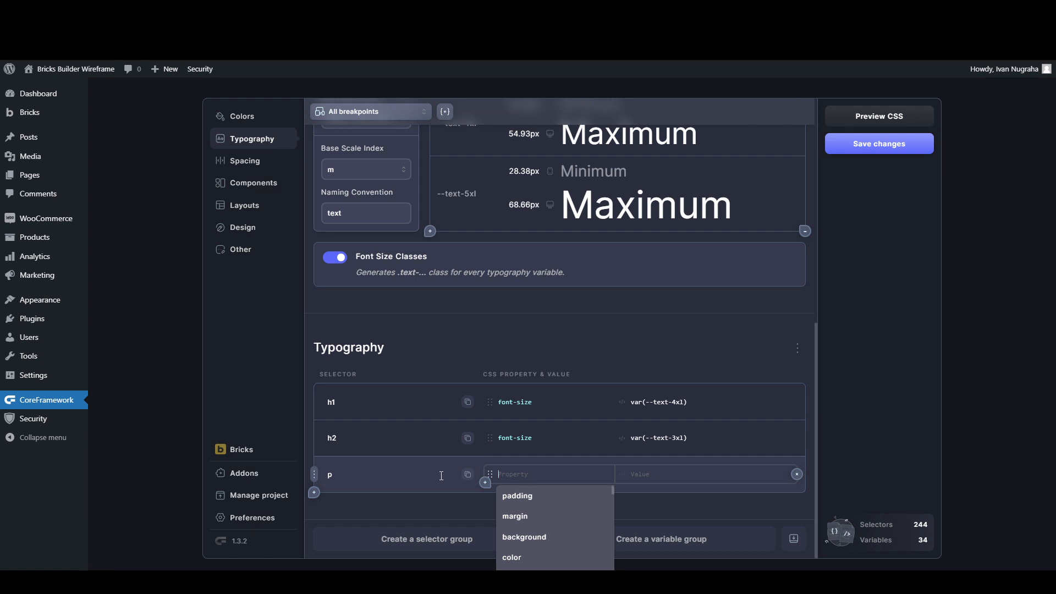
Step: Add a span selector to the Typography selector group below p
{"action": "left_click", "coordinate": [314, 492]}
{"action": "left_click", "coordinate": [345, 509]}
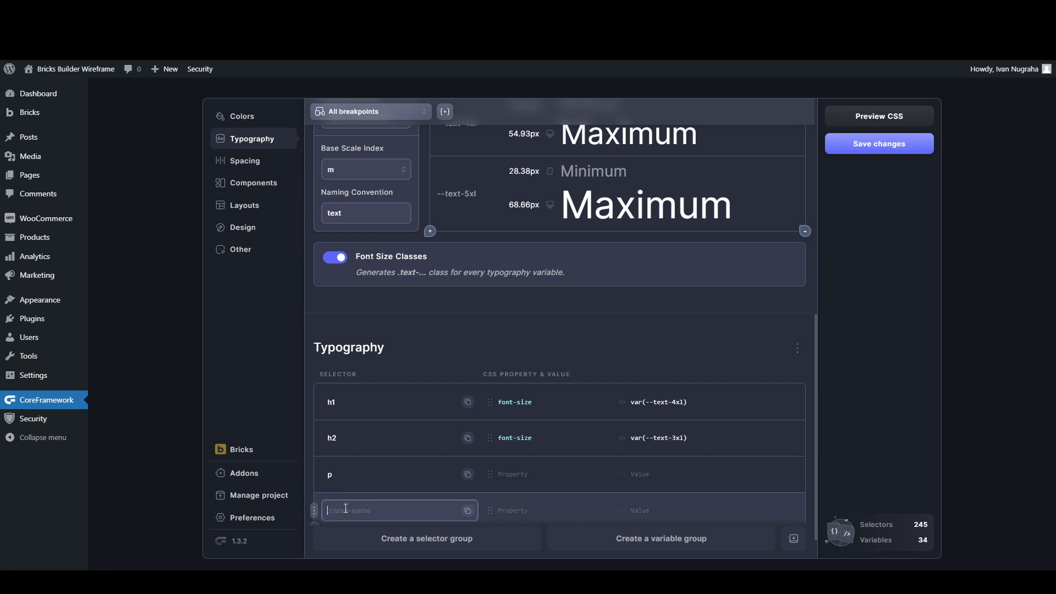
{"action": "type", "text": "span"}
{"action": "scroll", "coordinate": [346, 503], "scroll_direction": "down", "scroll_amount": 1}
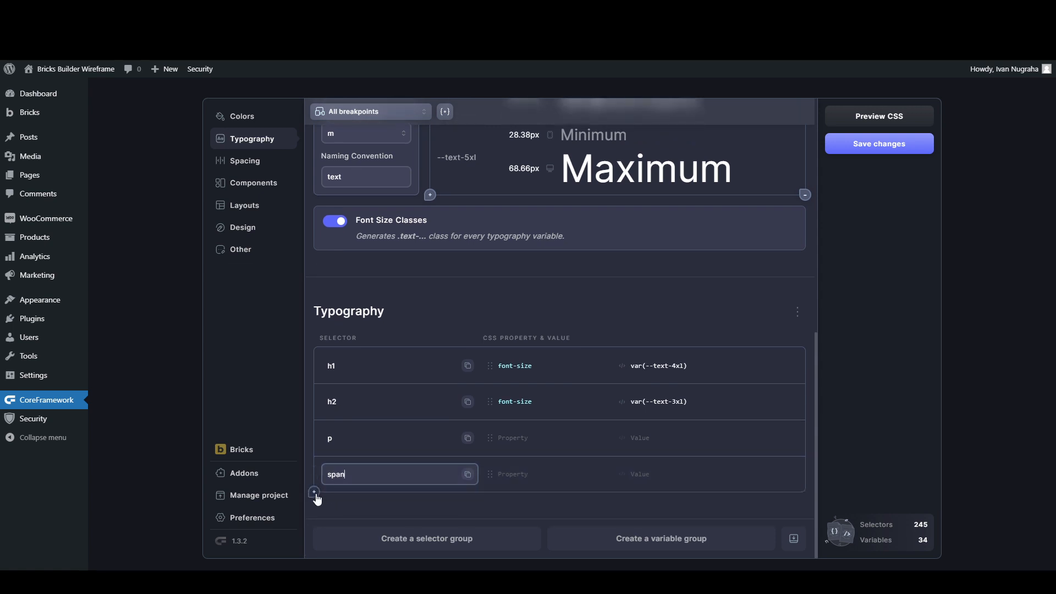
{"action": "left_click", "coordinate": [577, 474]}
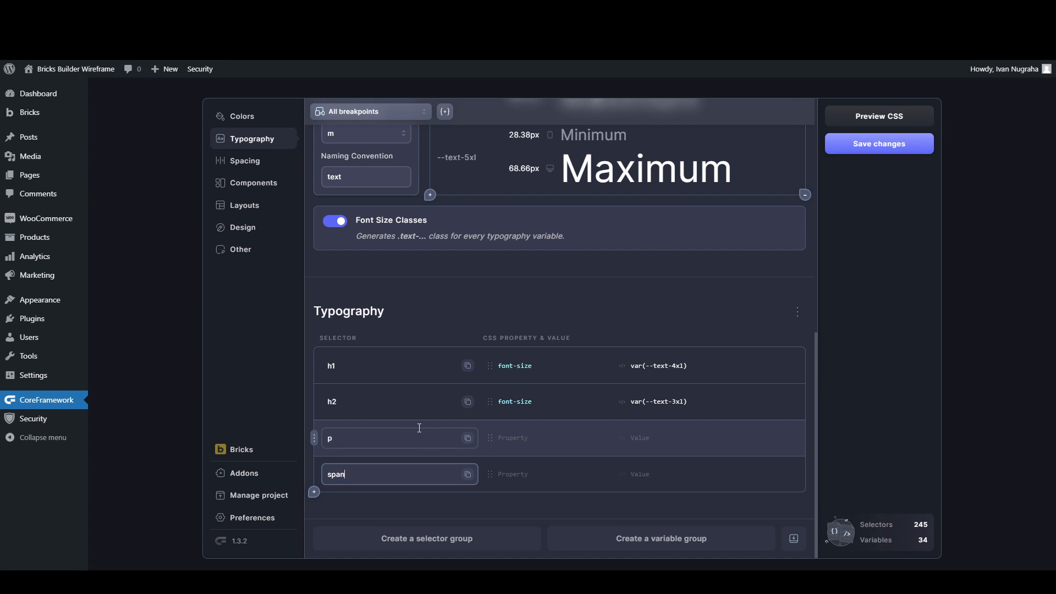
{"action": "left_click", "coordinate": [396, 320]}
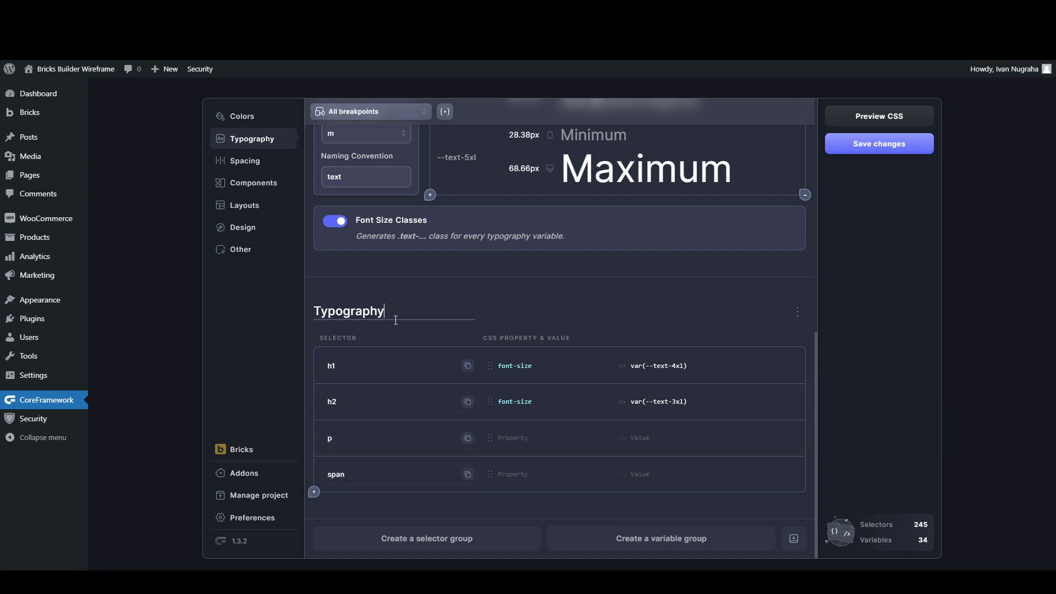
{"action": "scroll", "coordinate": [410, 425], "scroll_direction": "up", "scroll_amount": 1}
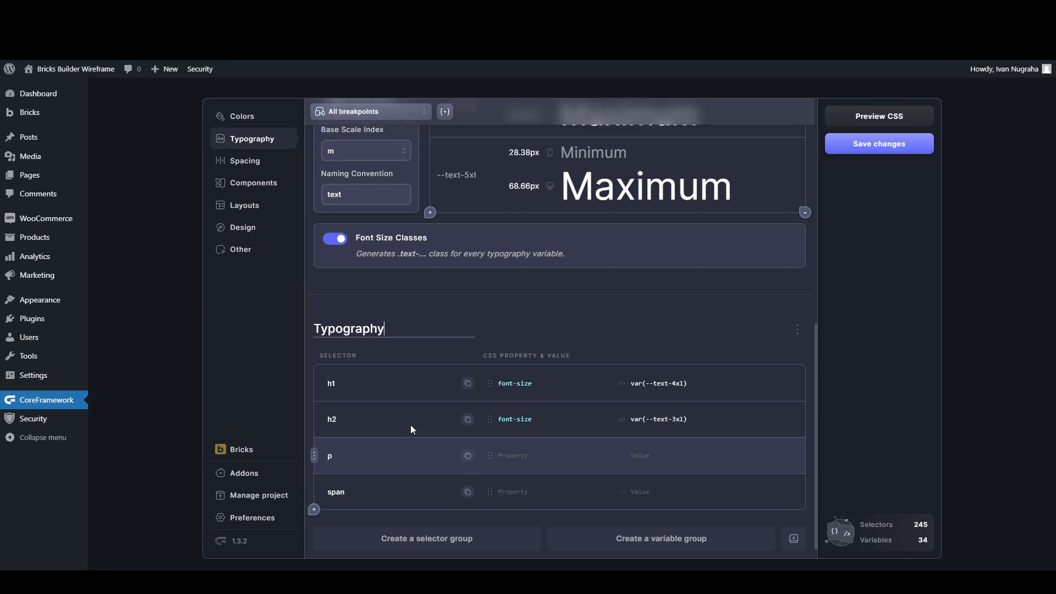
{"action": "scroll", "coordinate": [410, 425], "scroll_direction": "down", "scroll_amount": 1}
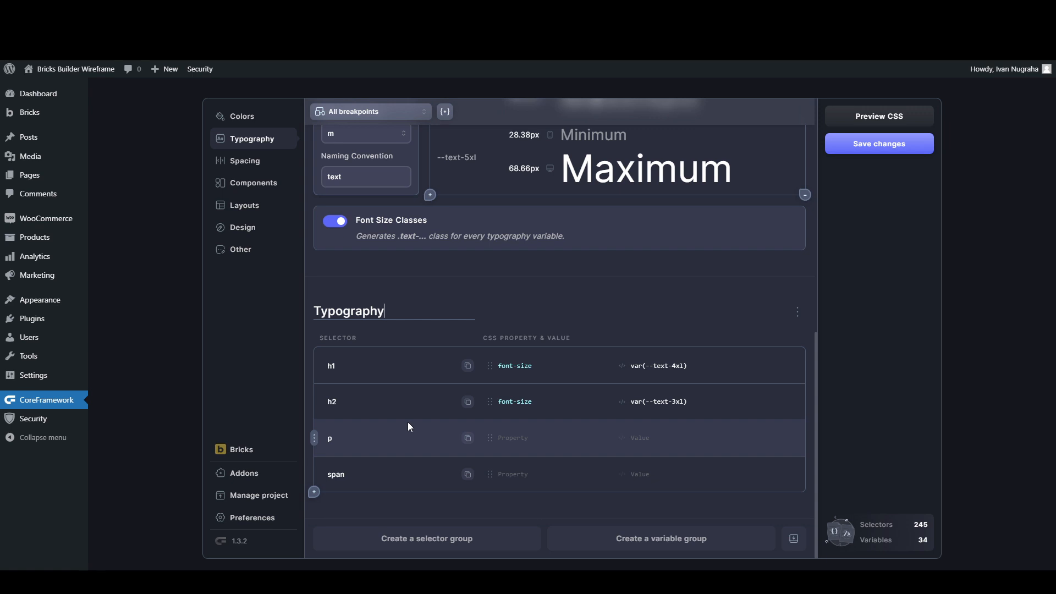
{"action": "scroll", "coordinate": [459, 317], "scroll_direction": "up", "scroll_amount": 1}
{"action": "scroll", "coordinate": [459, 311], "scroll_direction": "up", "scroll_amount": 4}
{"action": "scroll", "coordinate": [459, 311], "scroll_direction": "down", "scroll_amount": 5}
{"action": "left_click", "coordinate": [460, 308]}
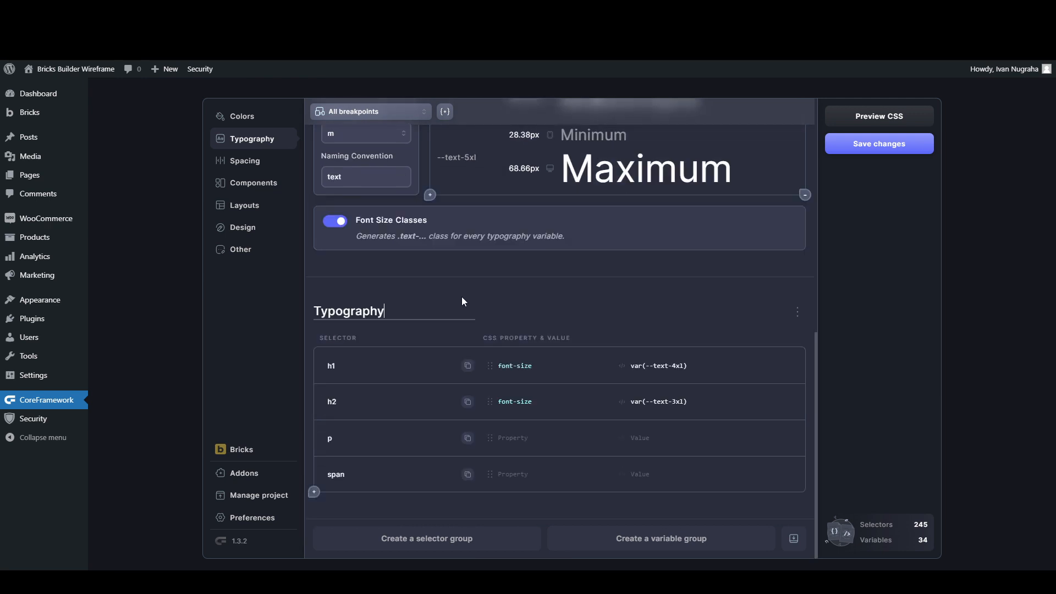
{"action": "scroll", "coordinate": [461, 296], "scroll_direction": "up", "scroll_amount": 5}
{"action": "scroll", "coordinate": [462, 295], "scroll_direction": "down", "scroll_amount": 5}
Step: Save the changes to the Typography settings with the added selectors
{"action": "left_click", "coordinate": [839, 147]}
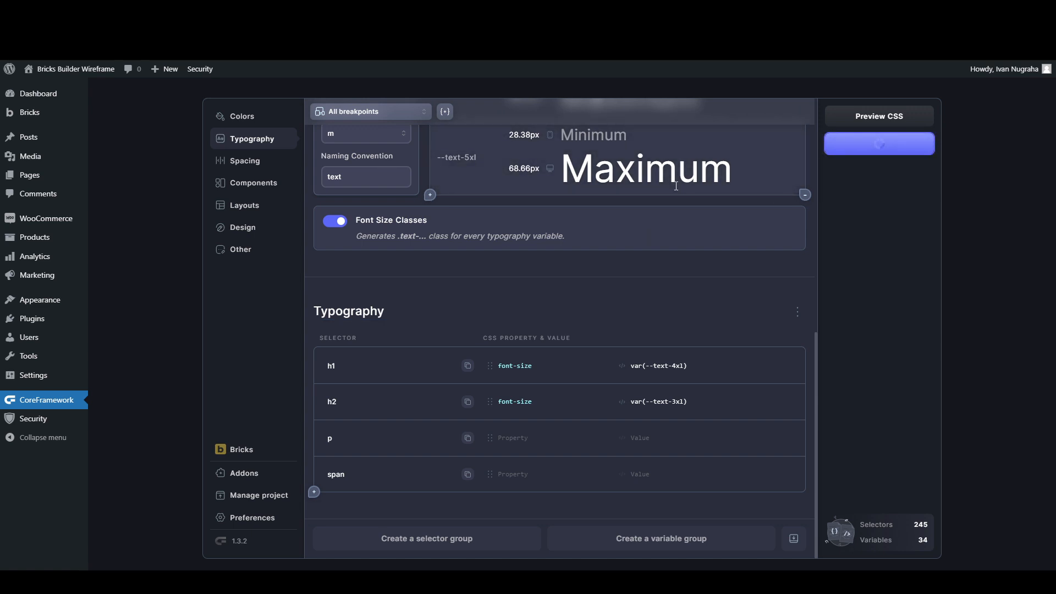